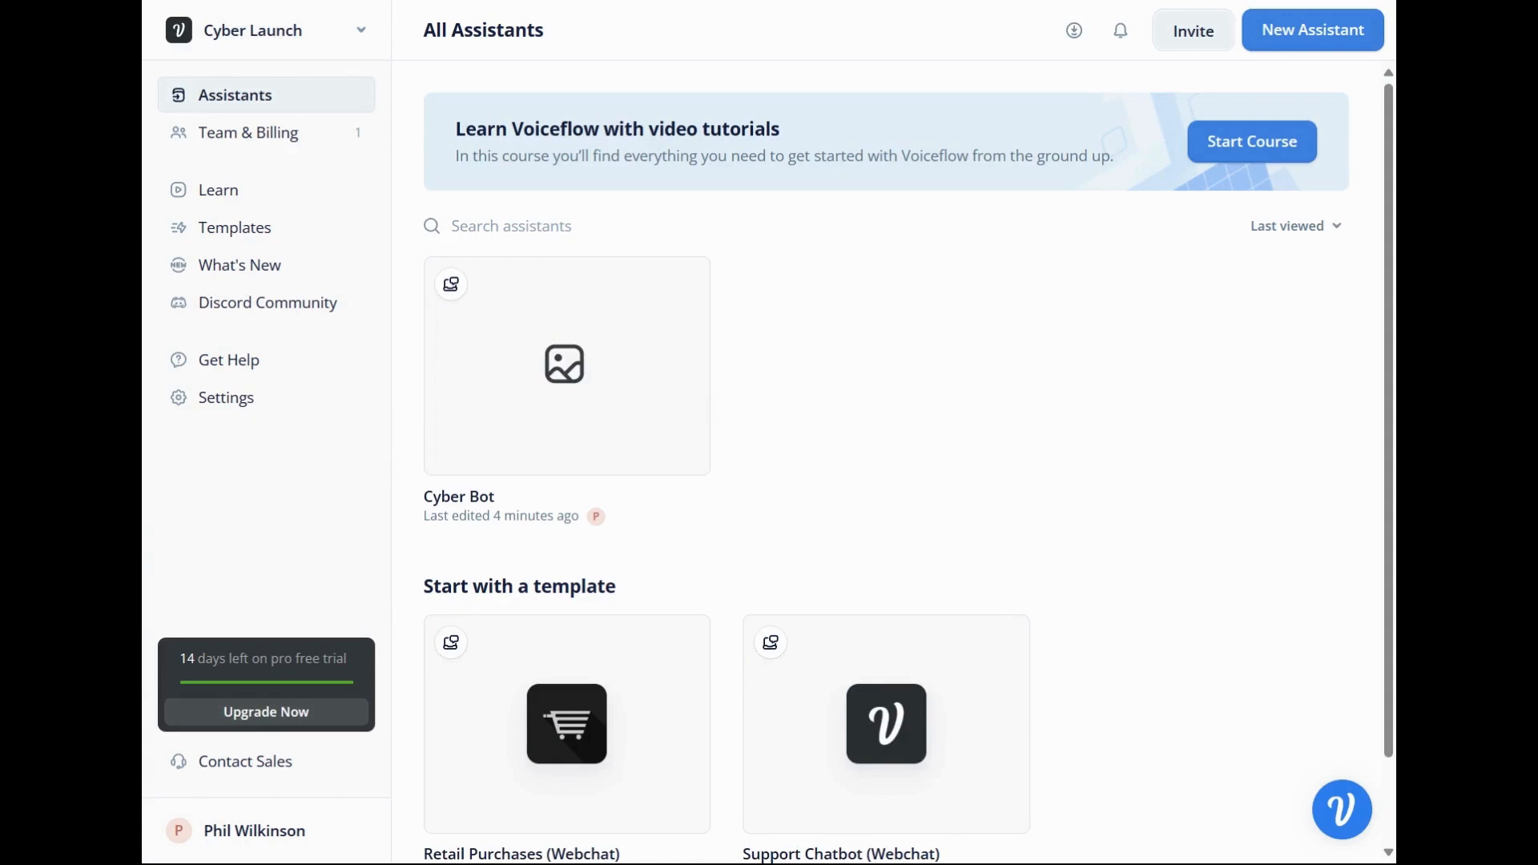
# Look over the assistants and templates on the dashboard and check the list of available workspaces.
pyautogui.scroll(-2, 874, 421)
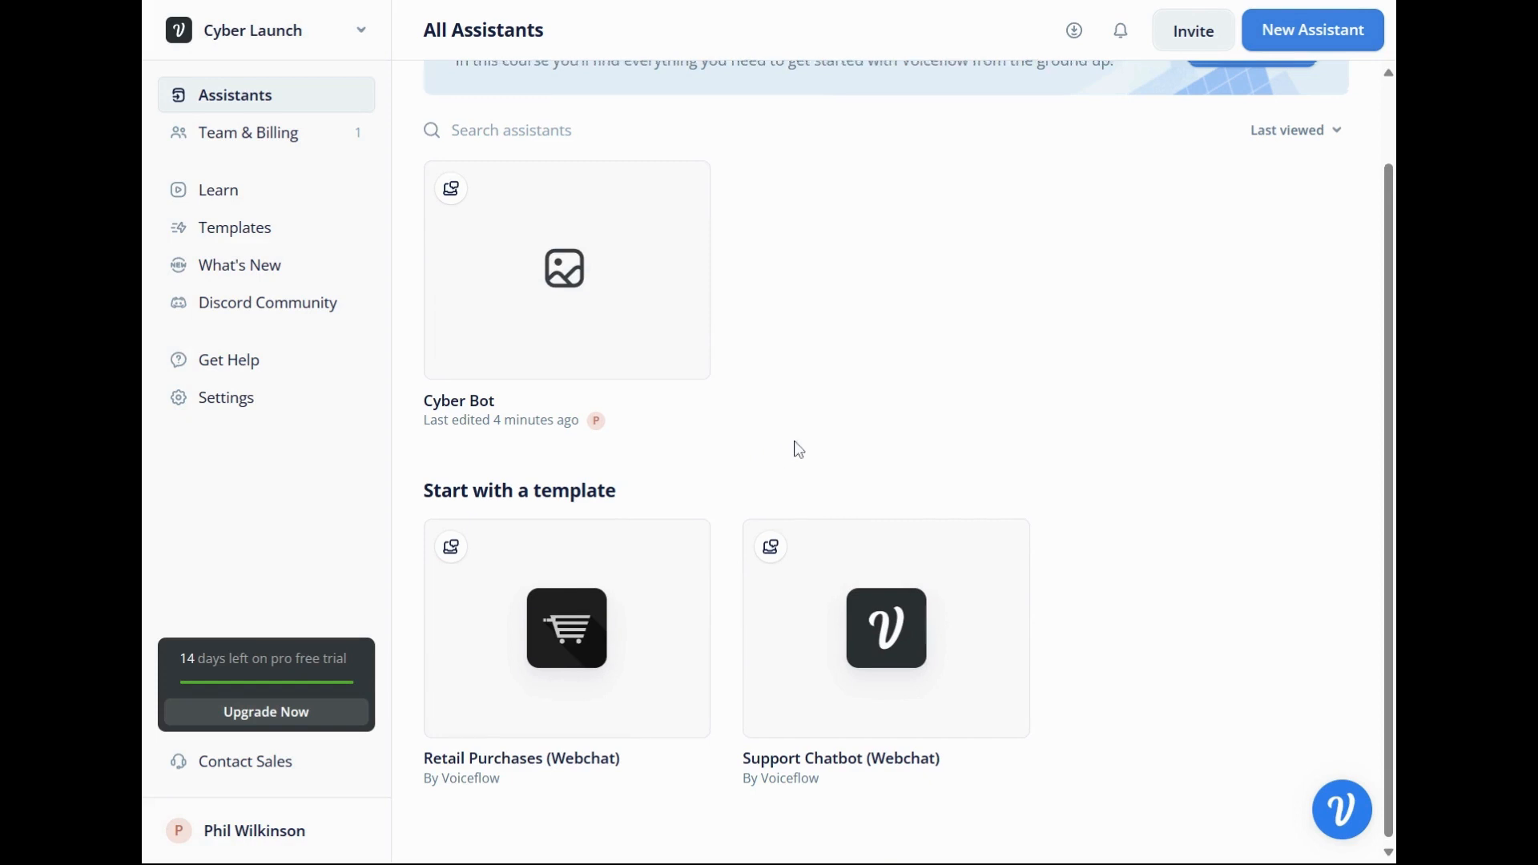
pyautogui.scroll(2, 793, 449)
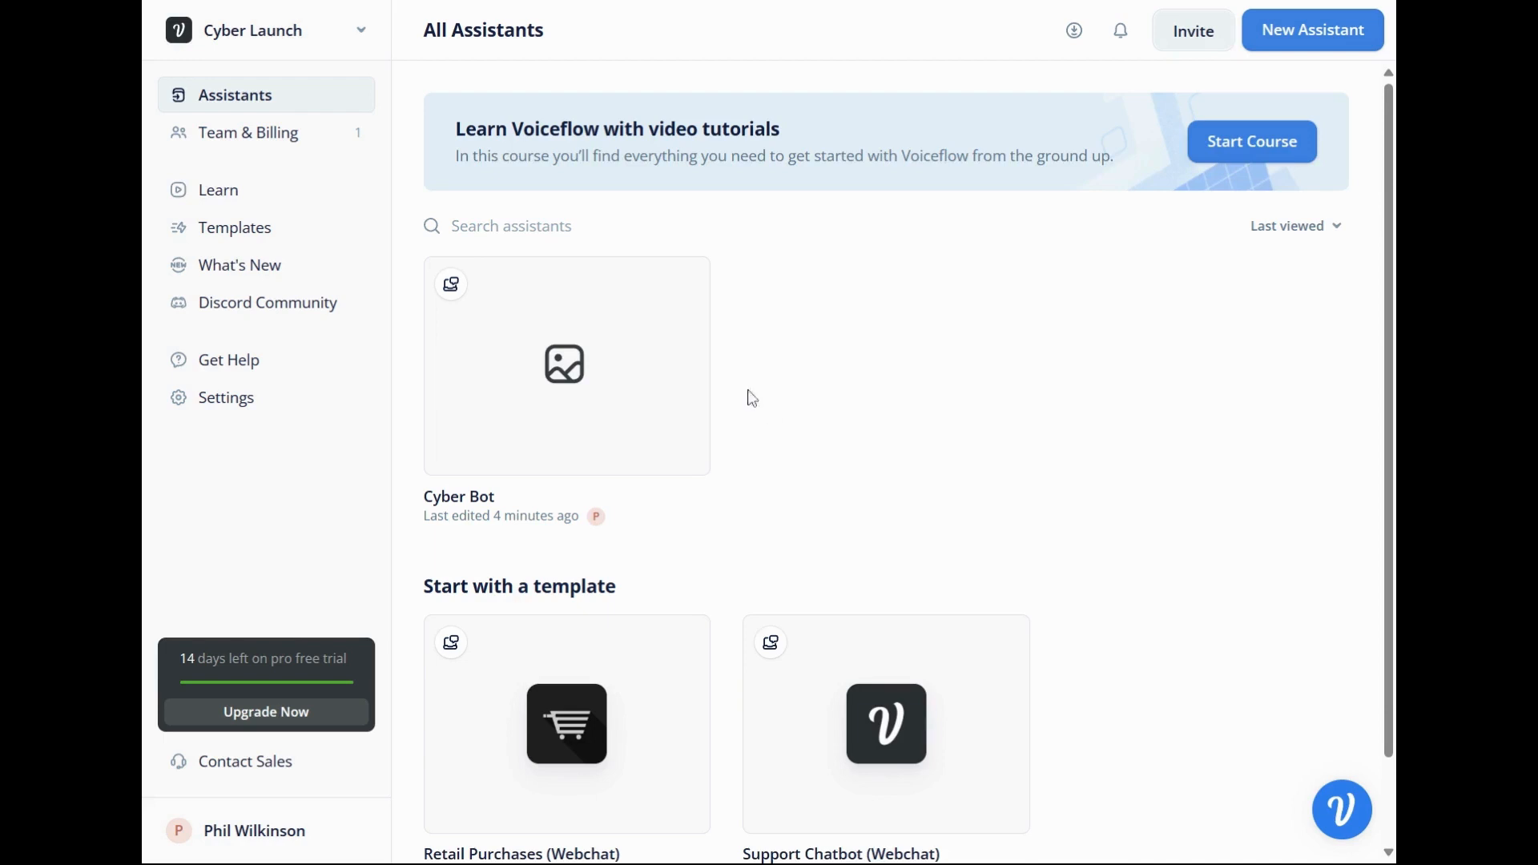
pyautogui.click(322, 38)
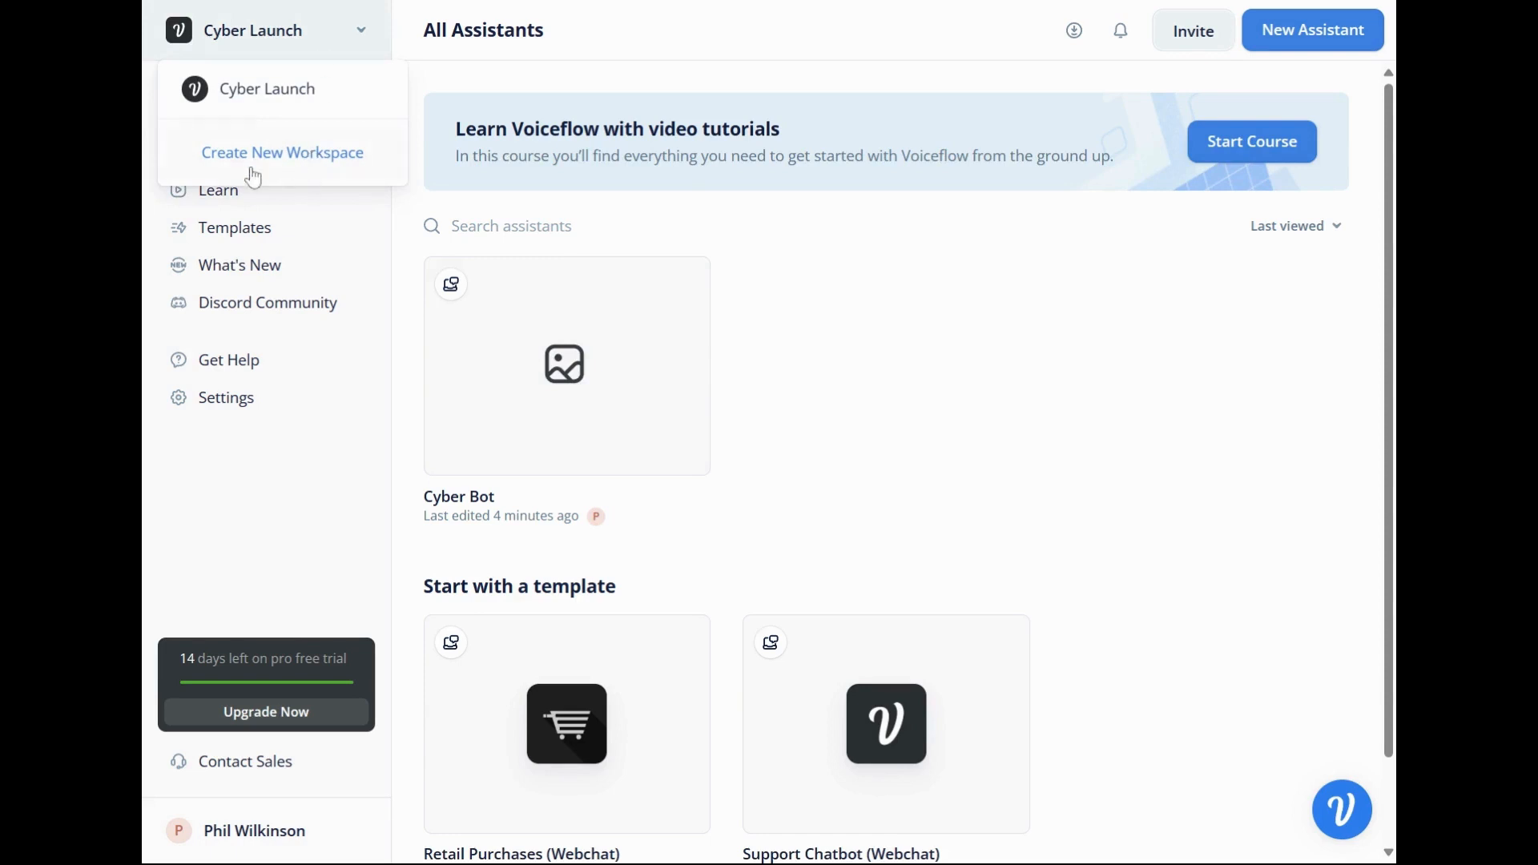
pyautogui.click(382, 36)
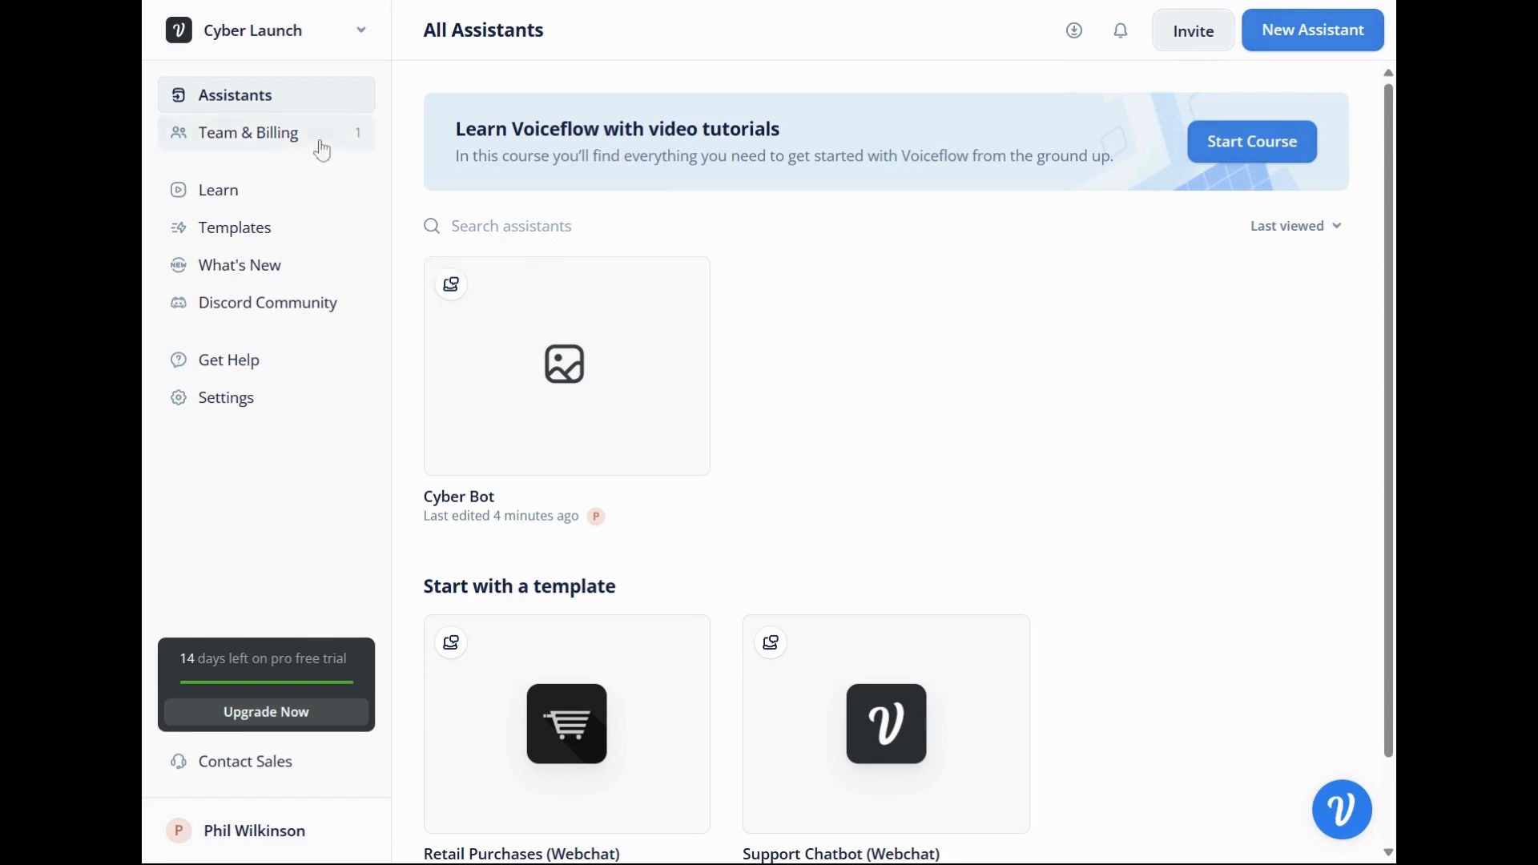
# View the workspace's team members and its workspace settings.
pyautogui.click(239, 136)
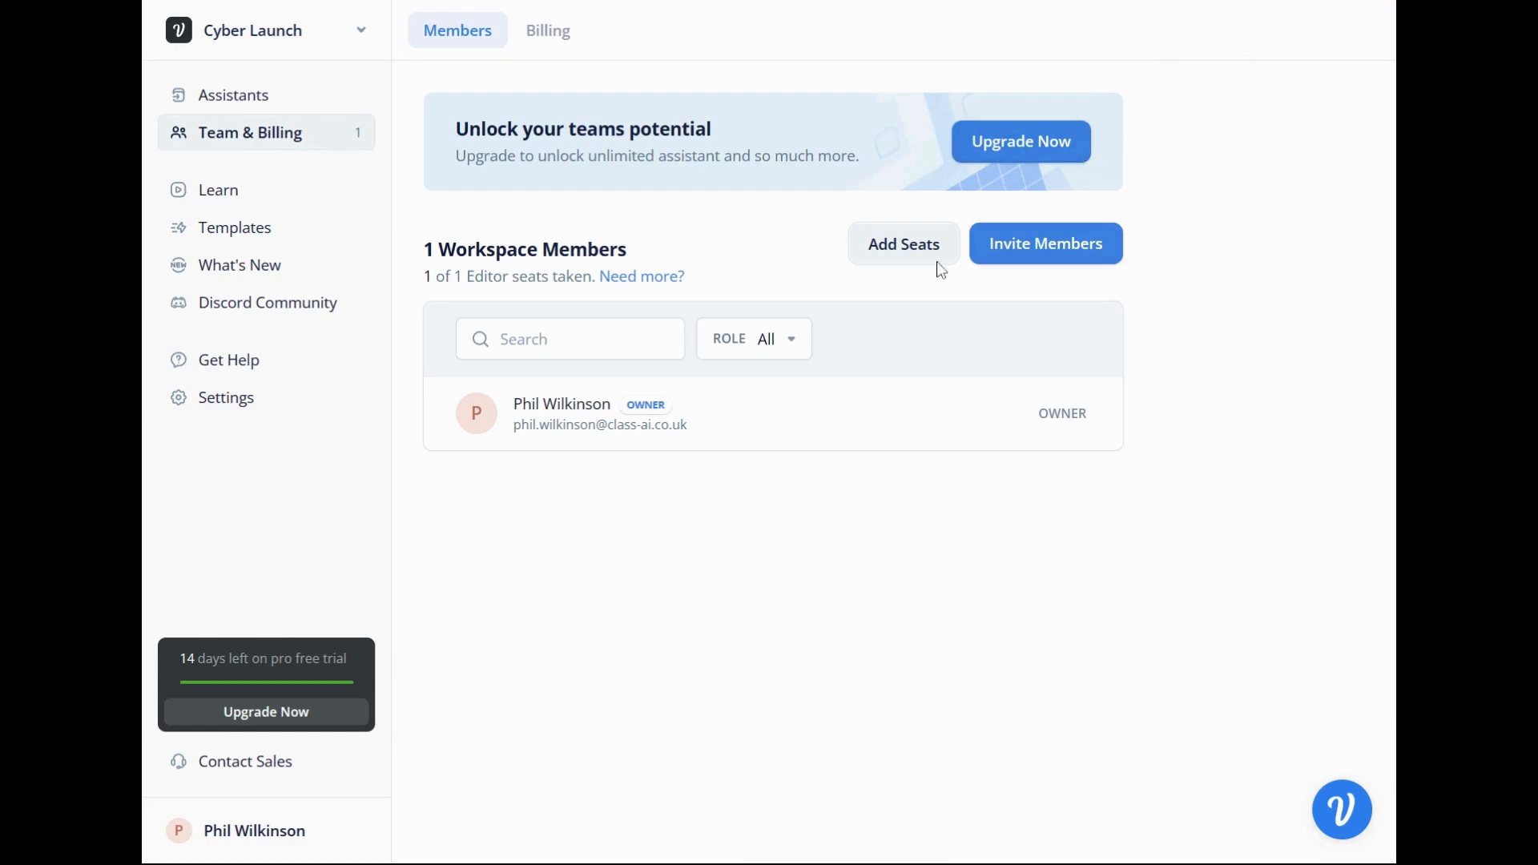
pyautogui.click(272, 192)
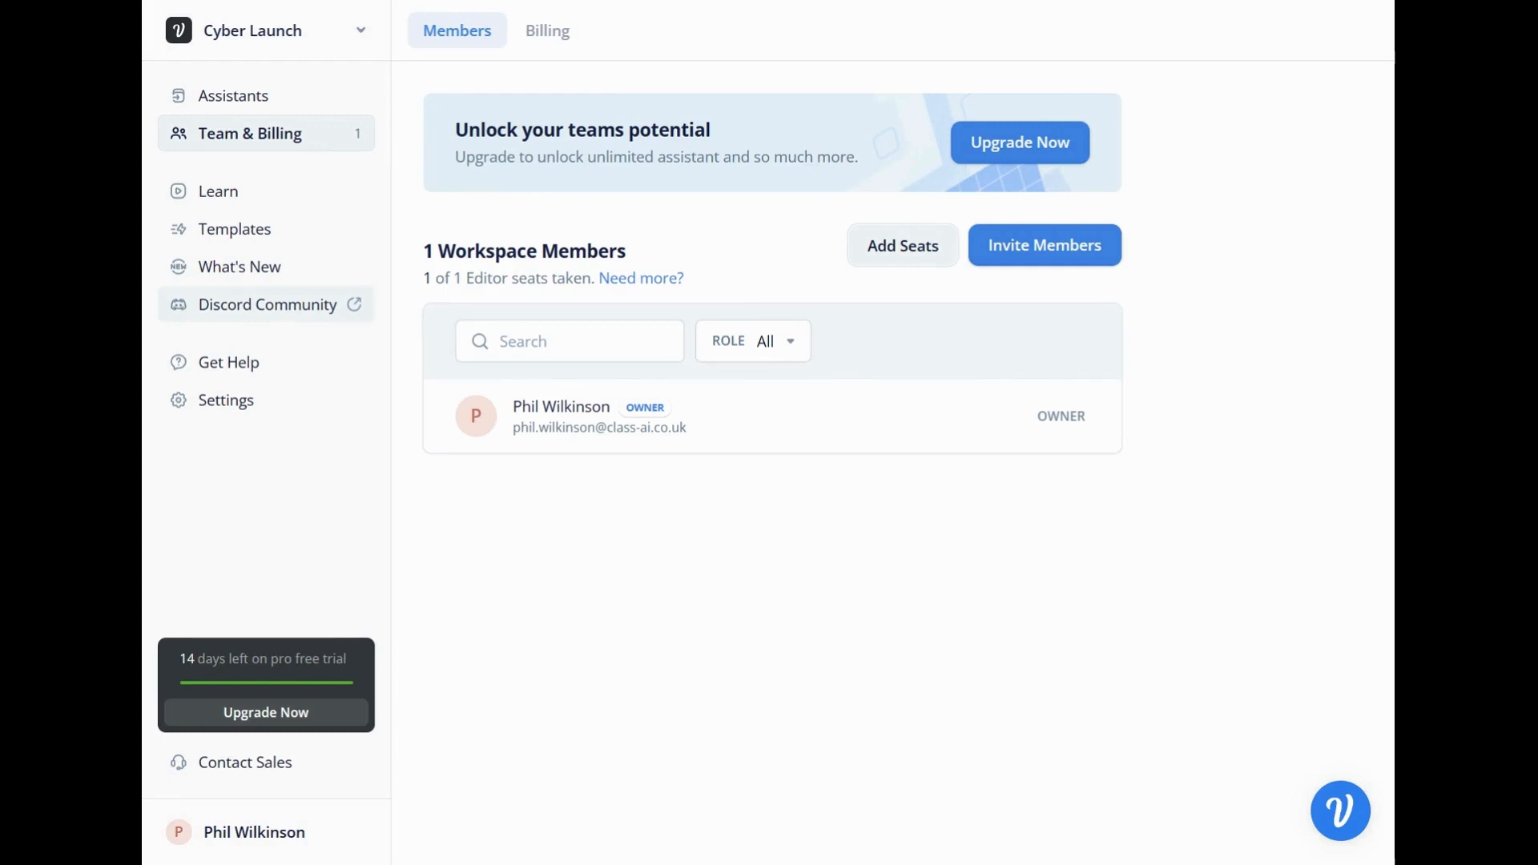
pyautogui.click(278, 403)
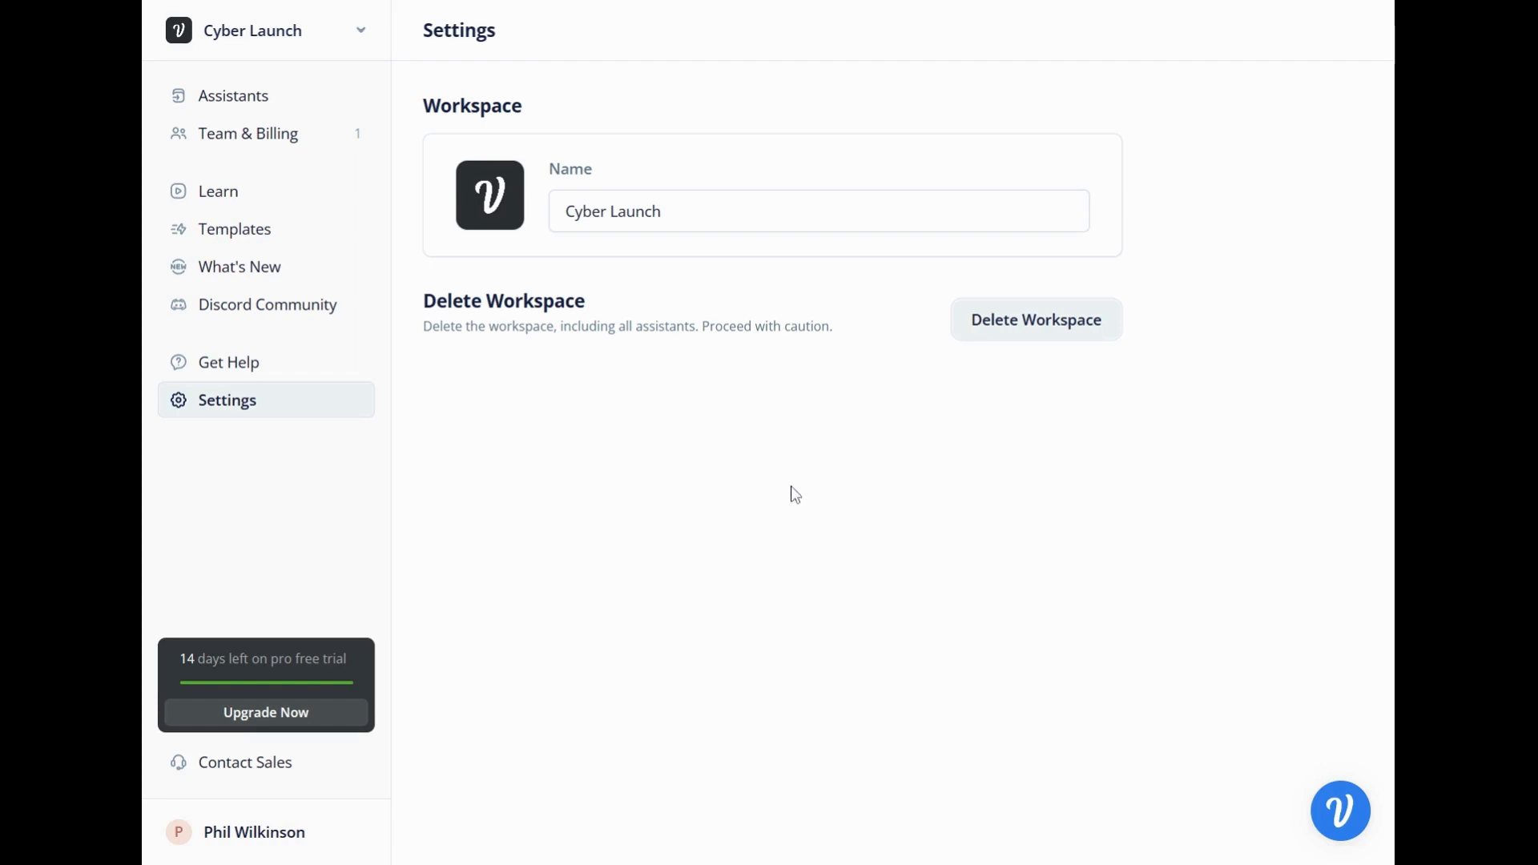
# Open the Voiceflow Assistant help chat to view its options and end the chat.
pyautogui.click(1341, 812)
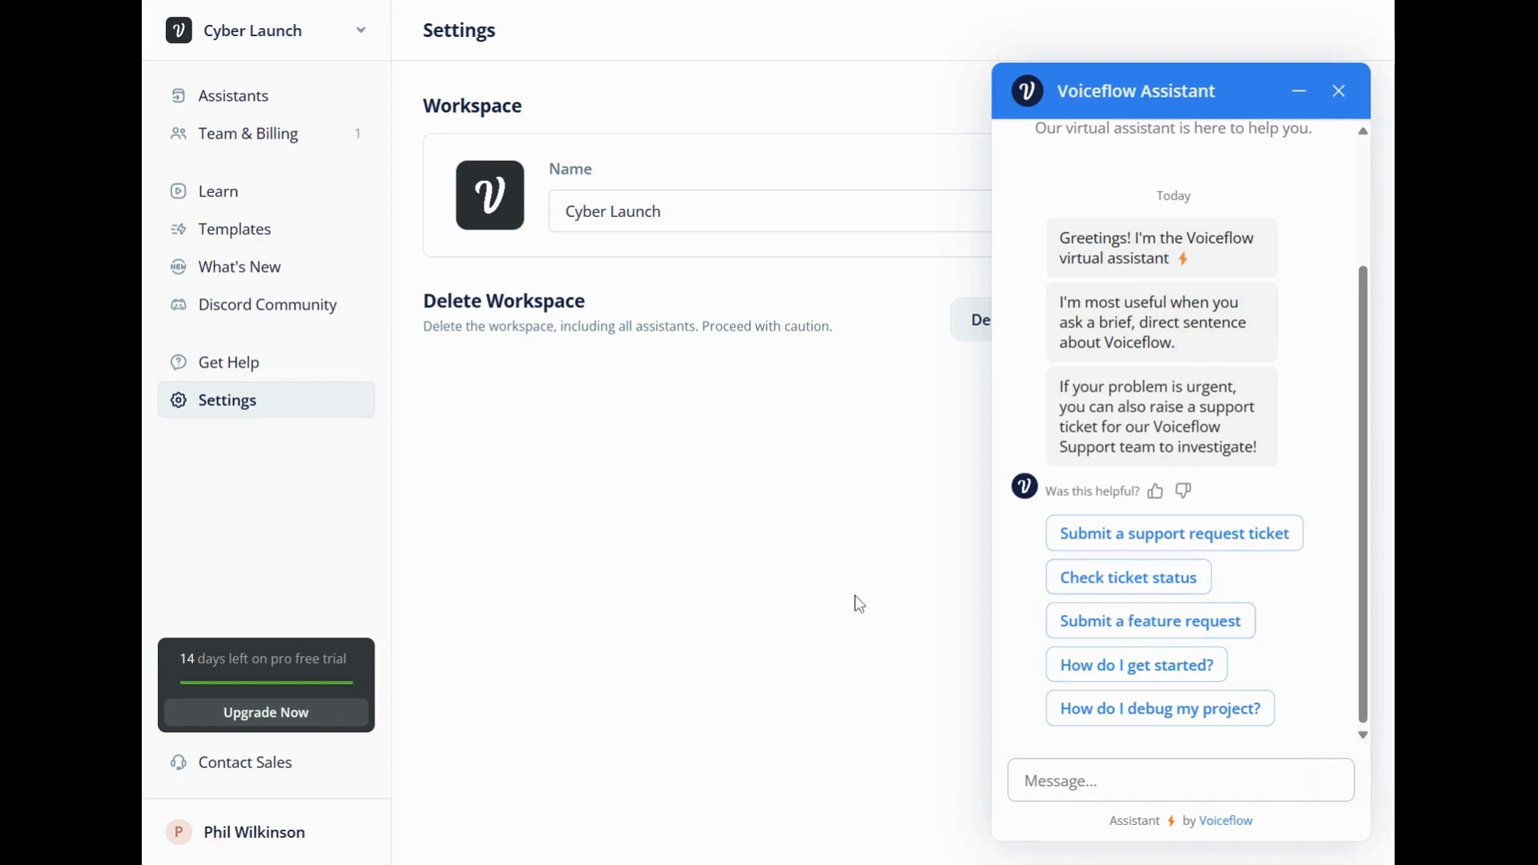
pyautogui.click(1339, 91)
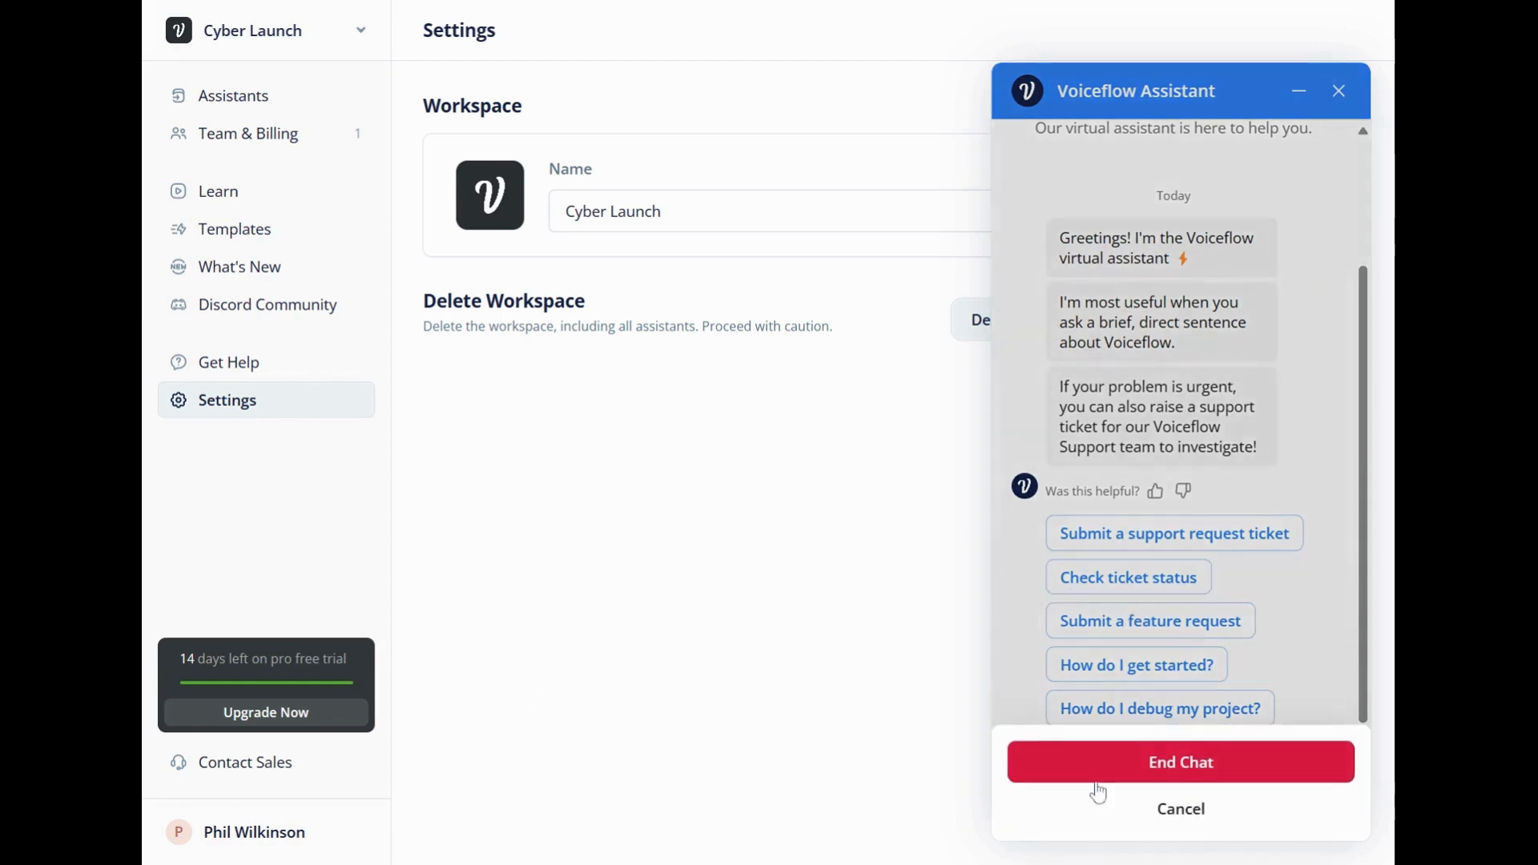
pyautogui.click(1163, 763)
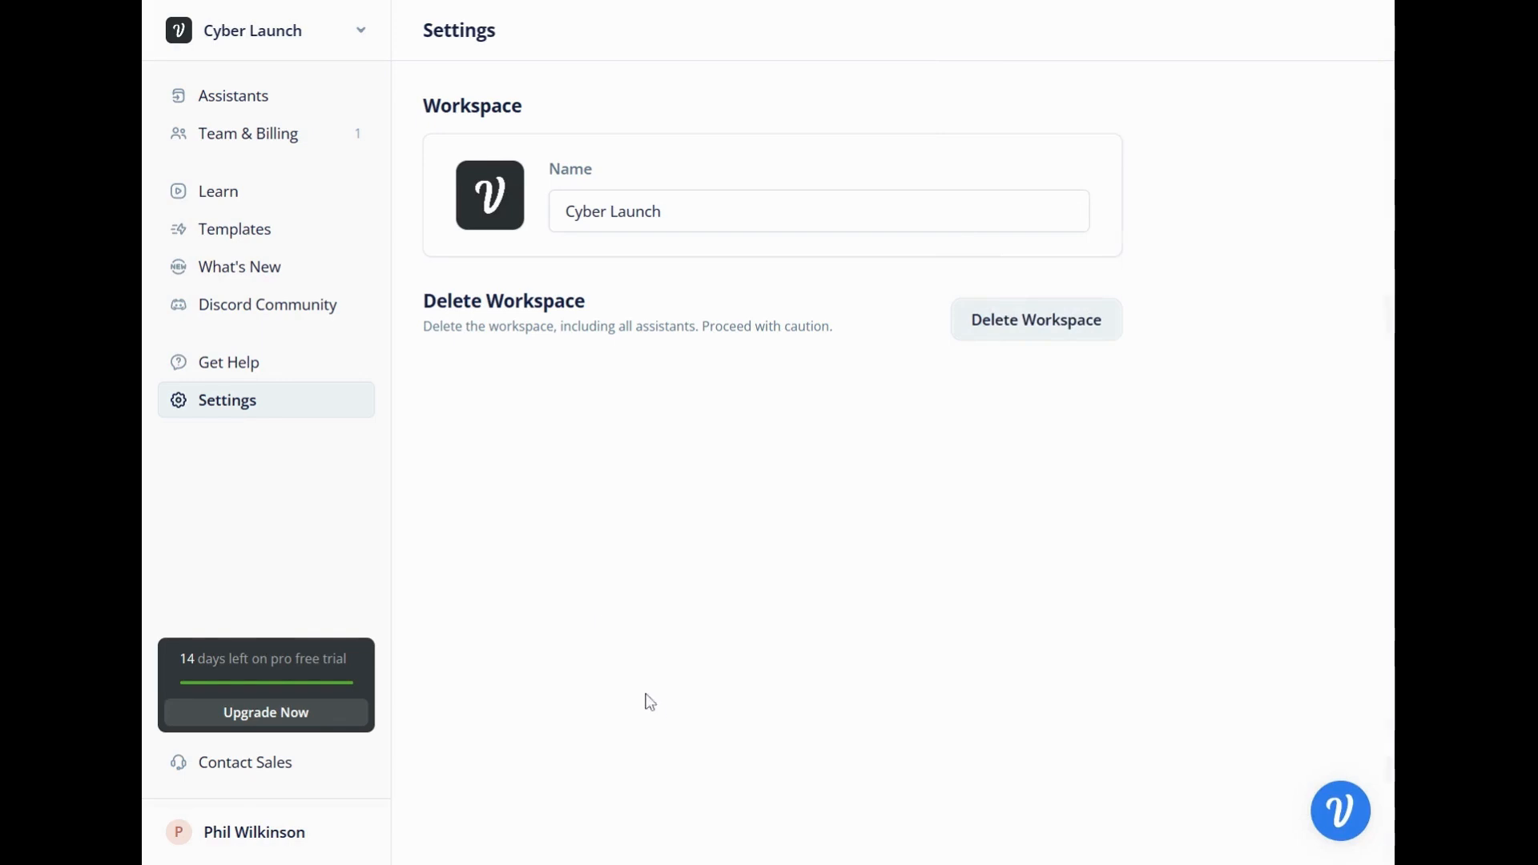
# From the assistants list, start a new assistant named Test Bot with the Chat modality.
pyautogui.click(234, 95)
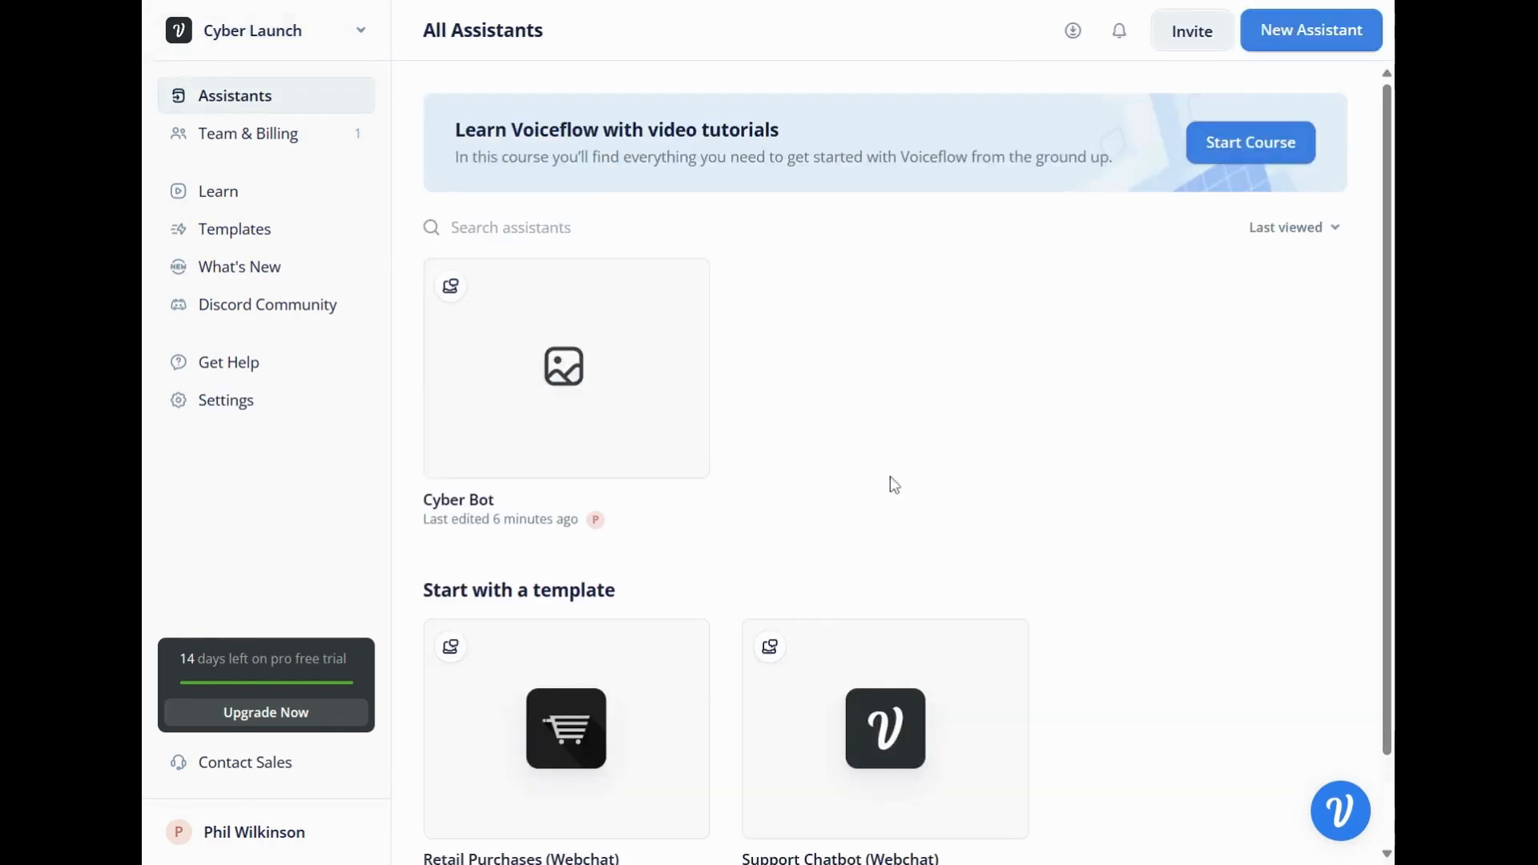
pyautogui.scroll(-2, 812, 475)
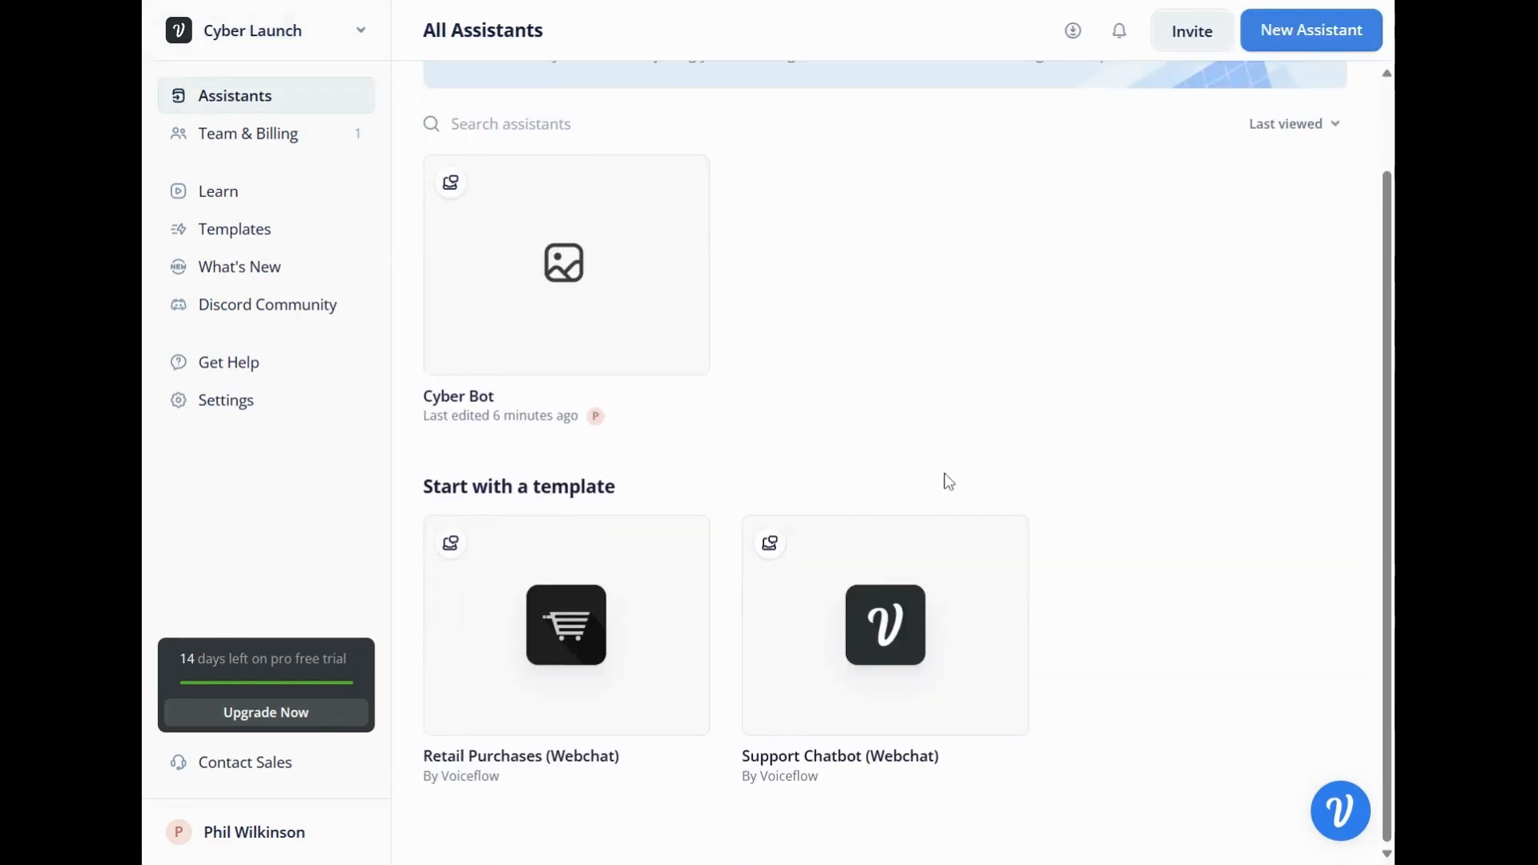
pyautogui.scroll(2, 948, 473)
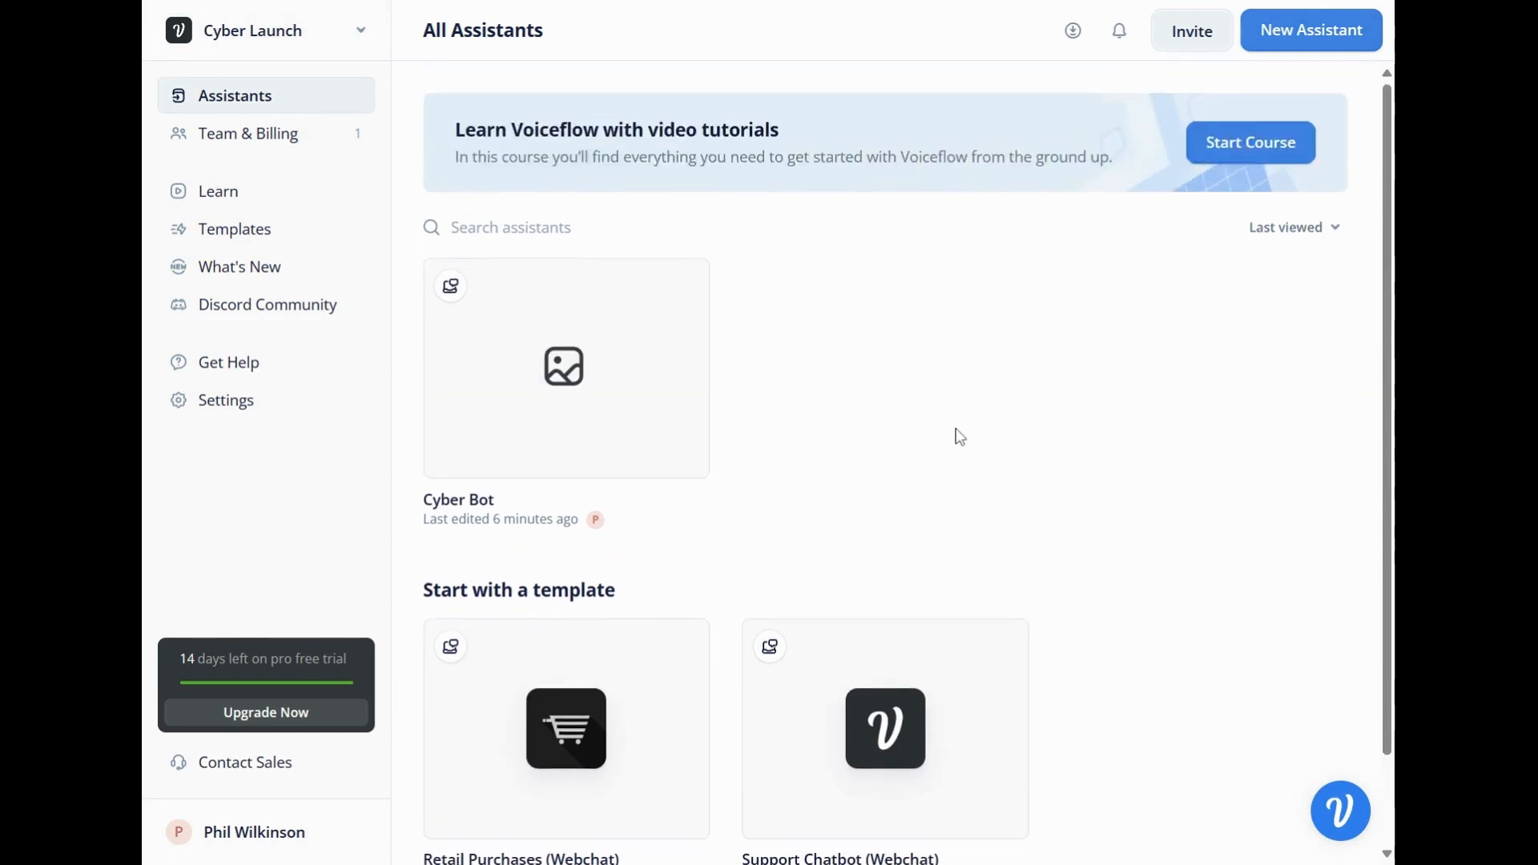
pyautogui.click(1340, 42)
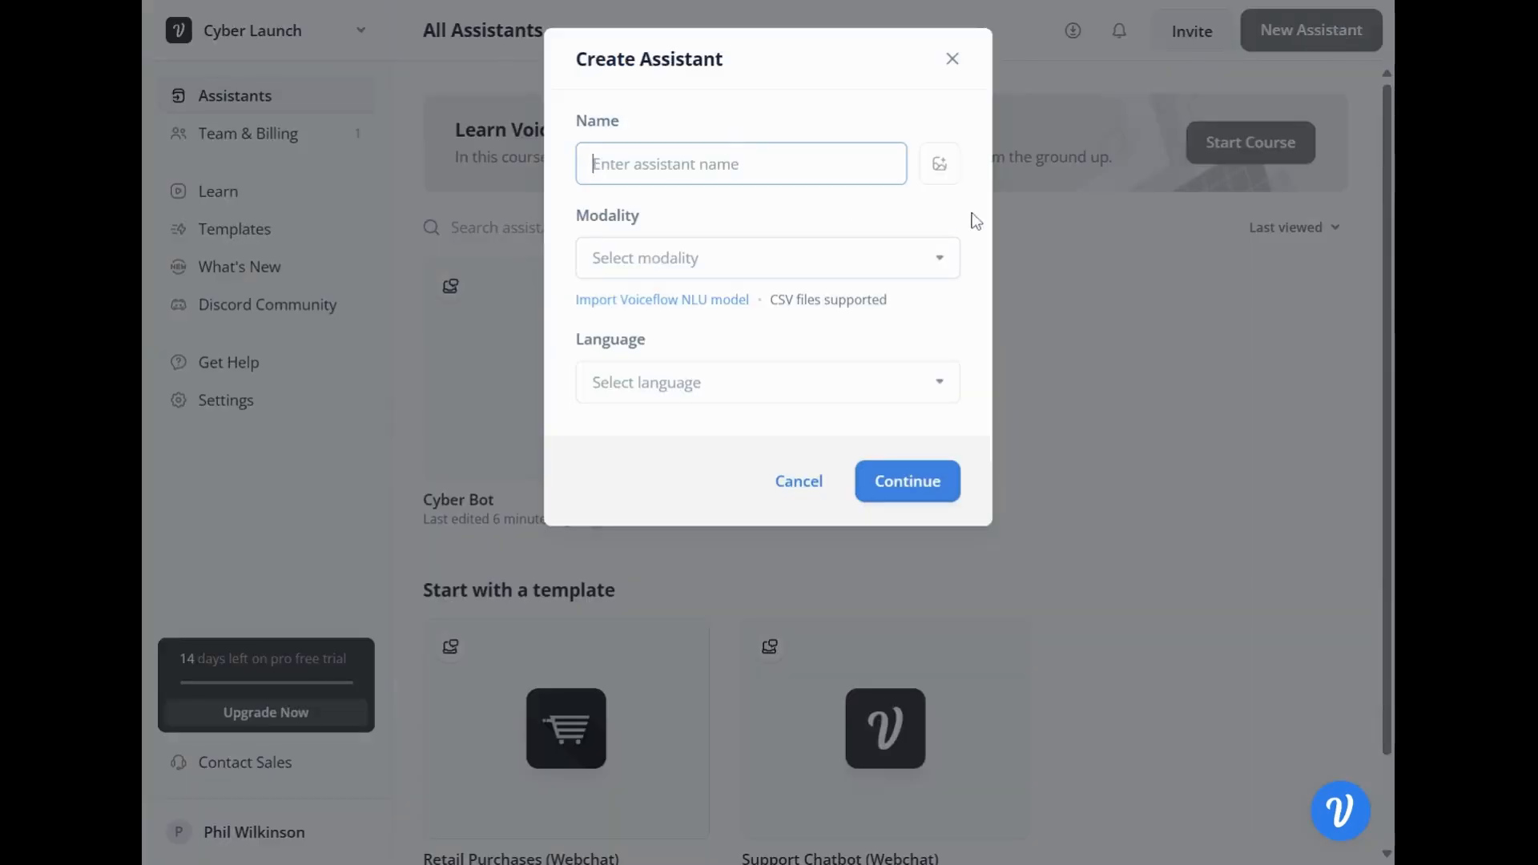
pyautogui.write('Test Bot')
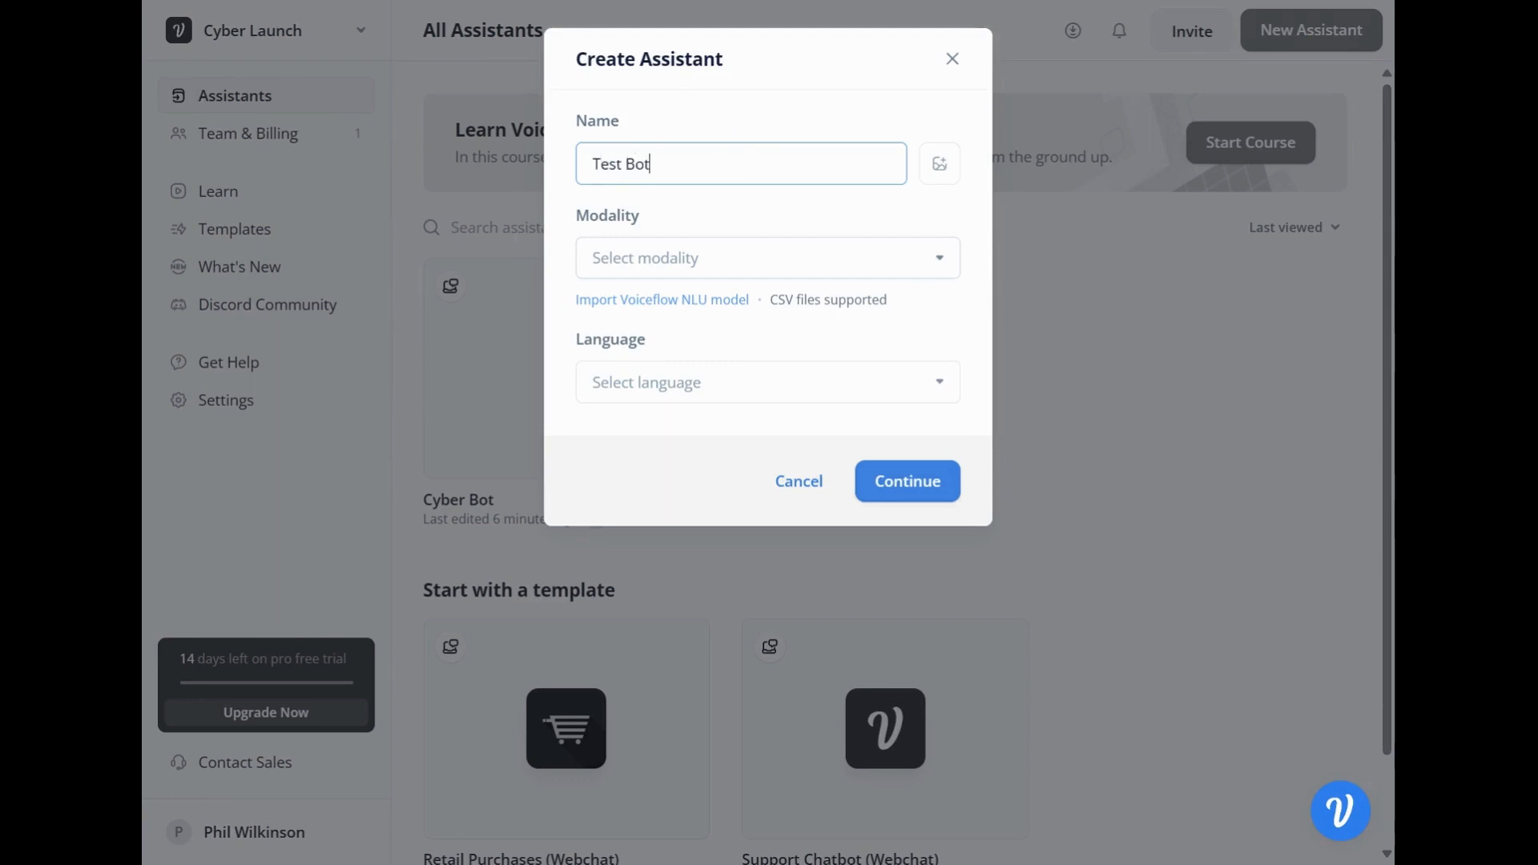
pyautogui.click(833, 259)
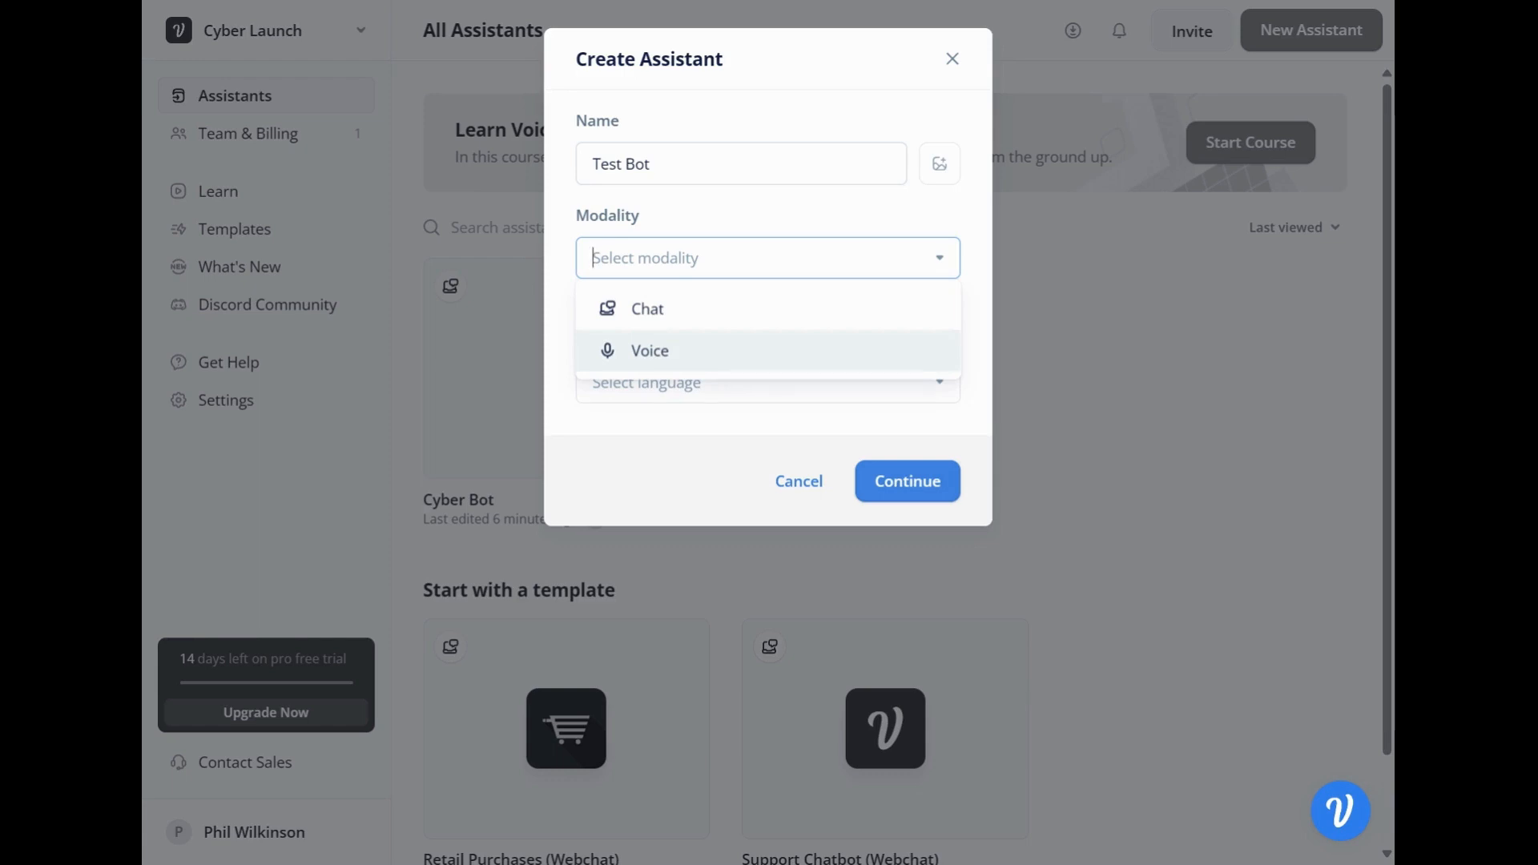
pyautogui.click(728, 313)
# Set the assistant's language to English (en-US) and create it with the default member access.
pyautogui.click(769, 382)
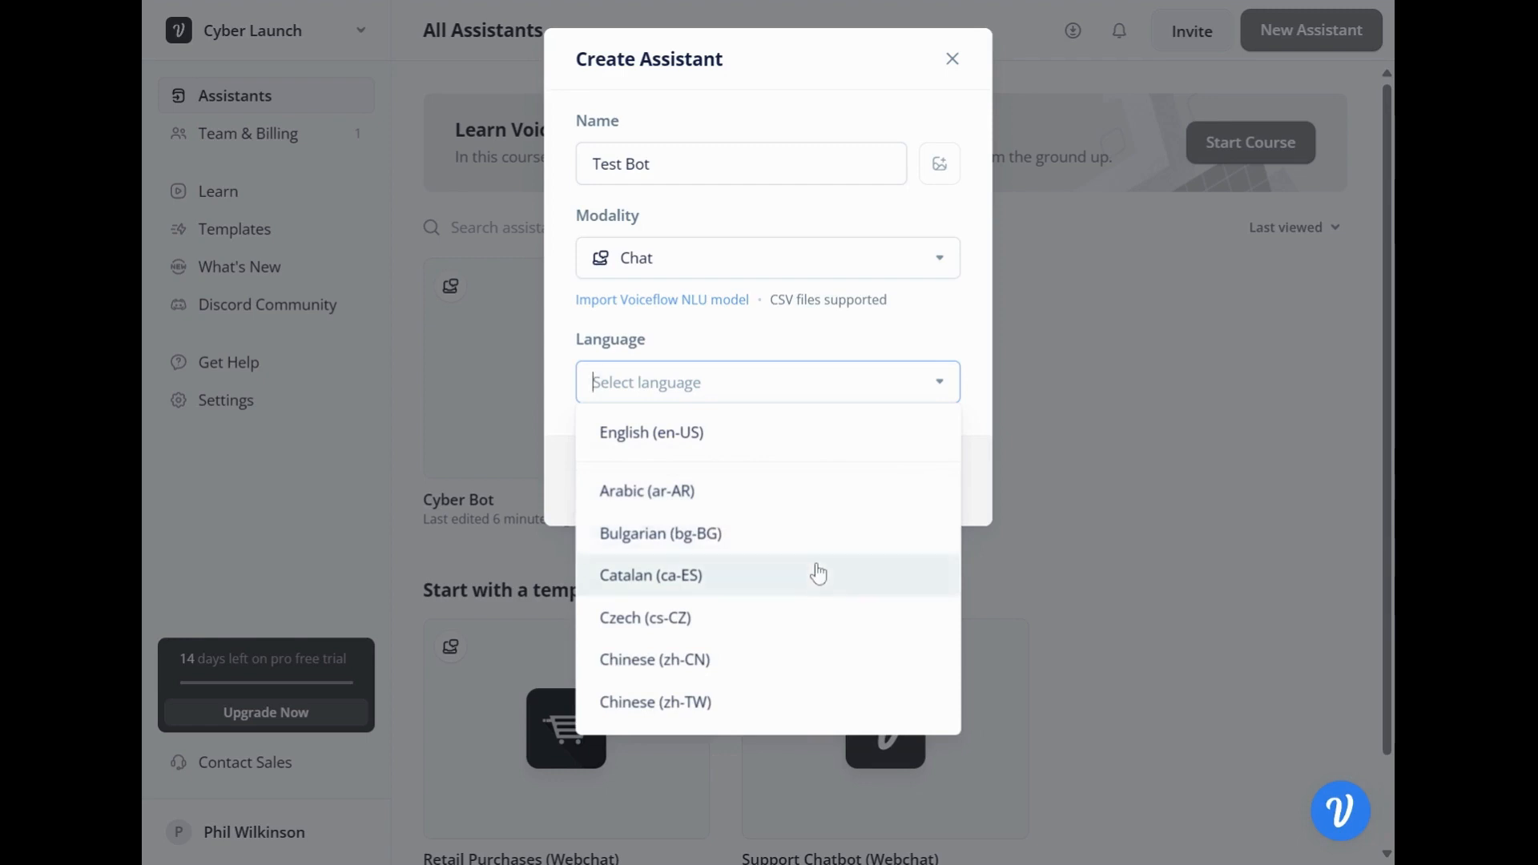
pyautogui.scroll(-3, 816, 572)
pyautogui.scroll(3, 801, 545)
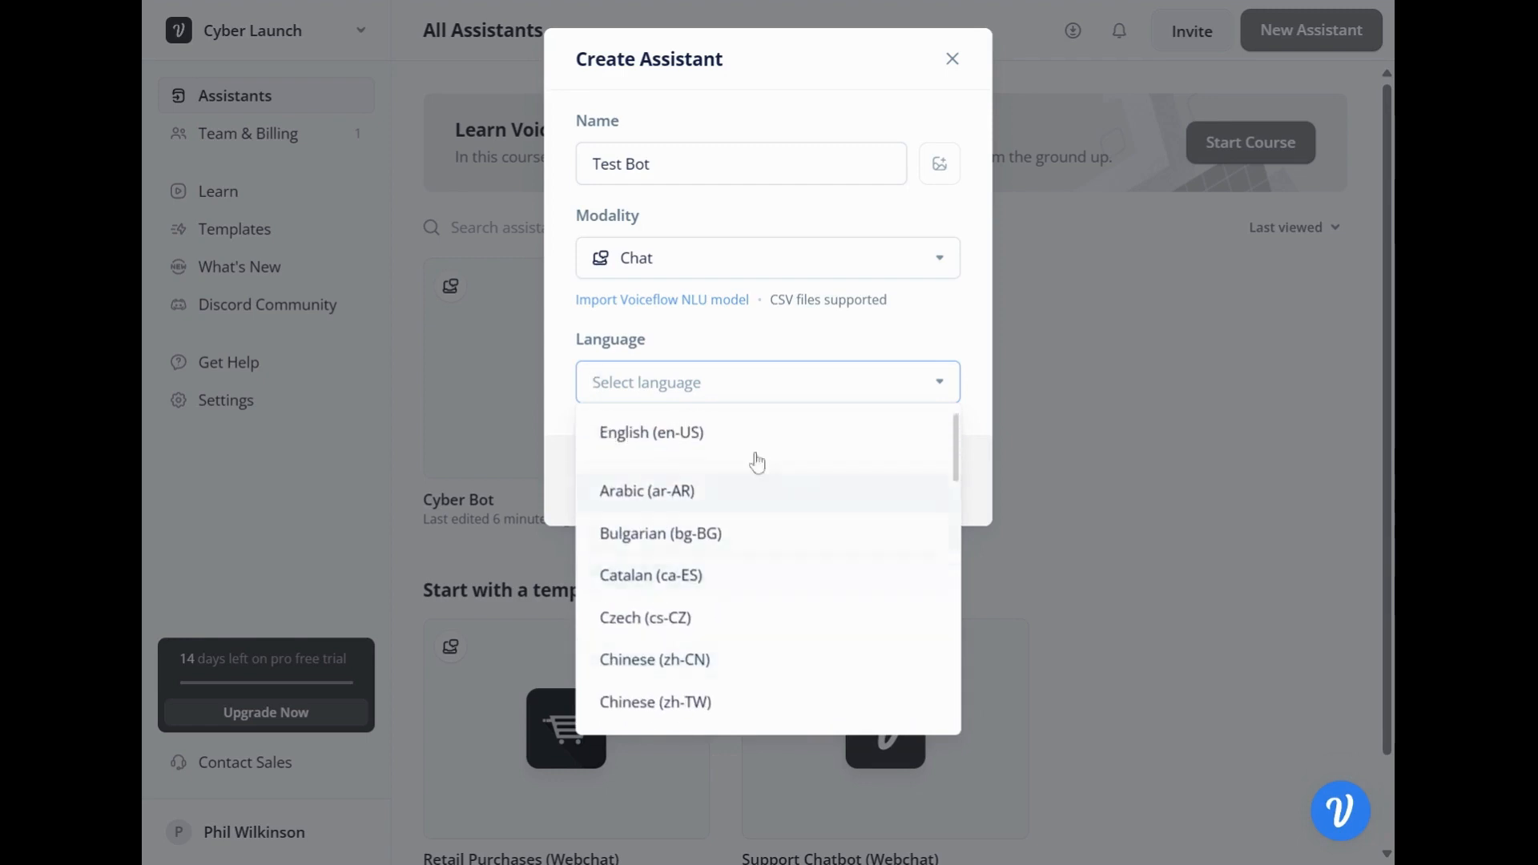
pyautogui.click(725, 439)
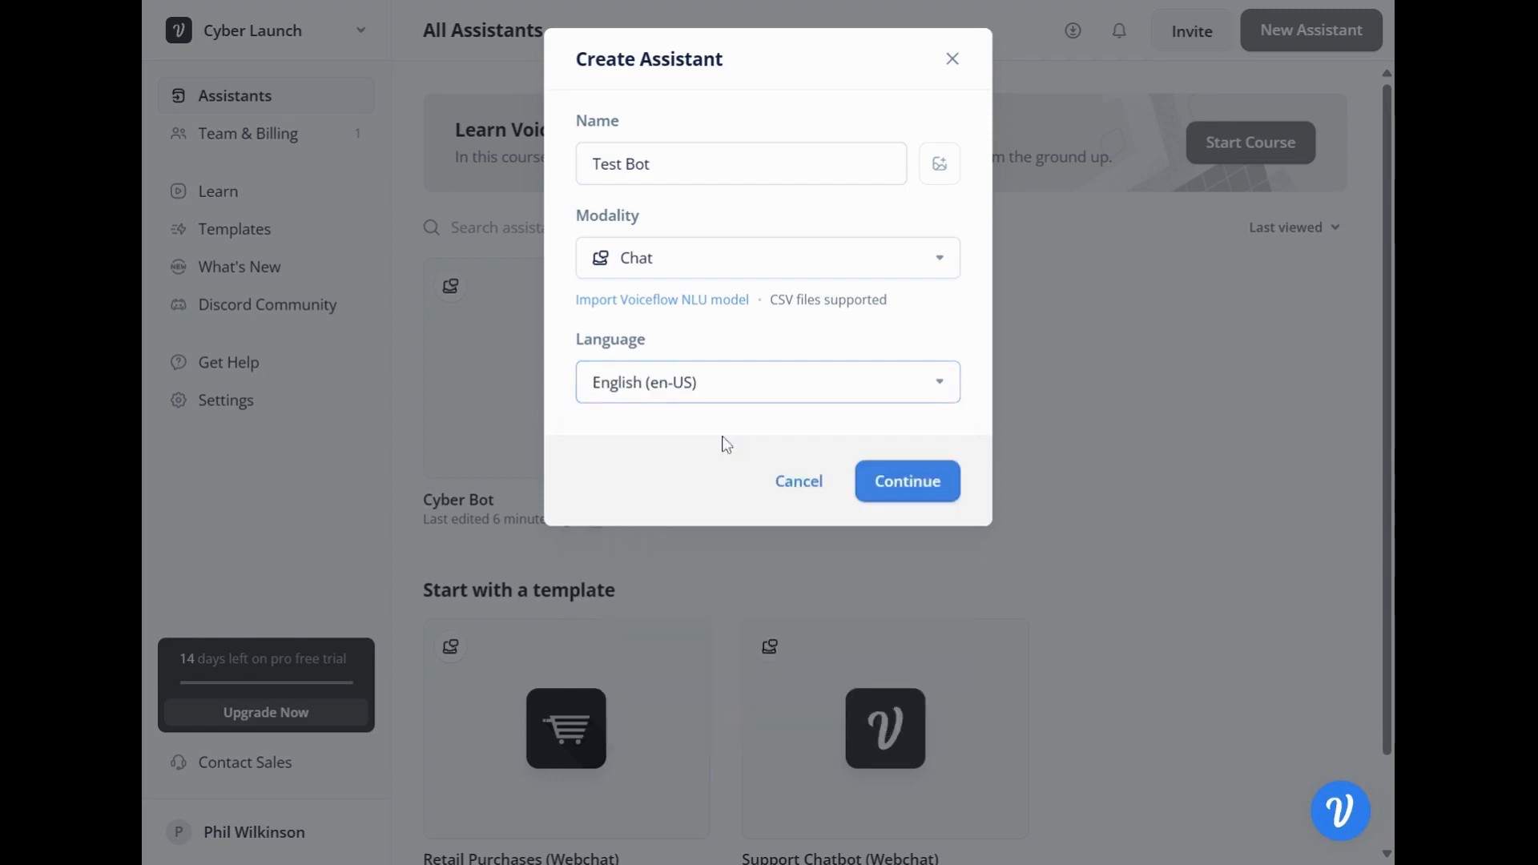
pyautogui.click(927, 487)
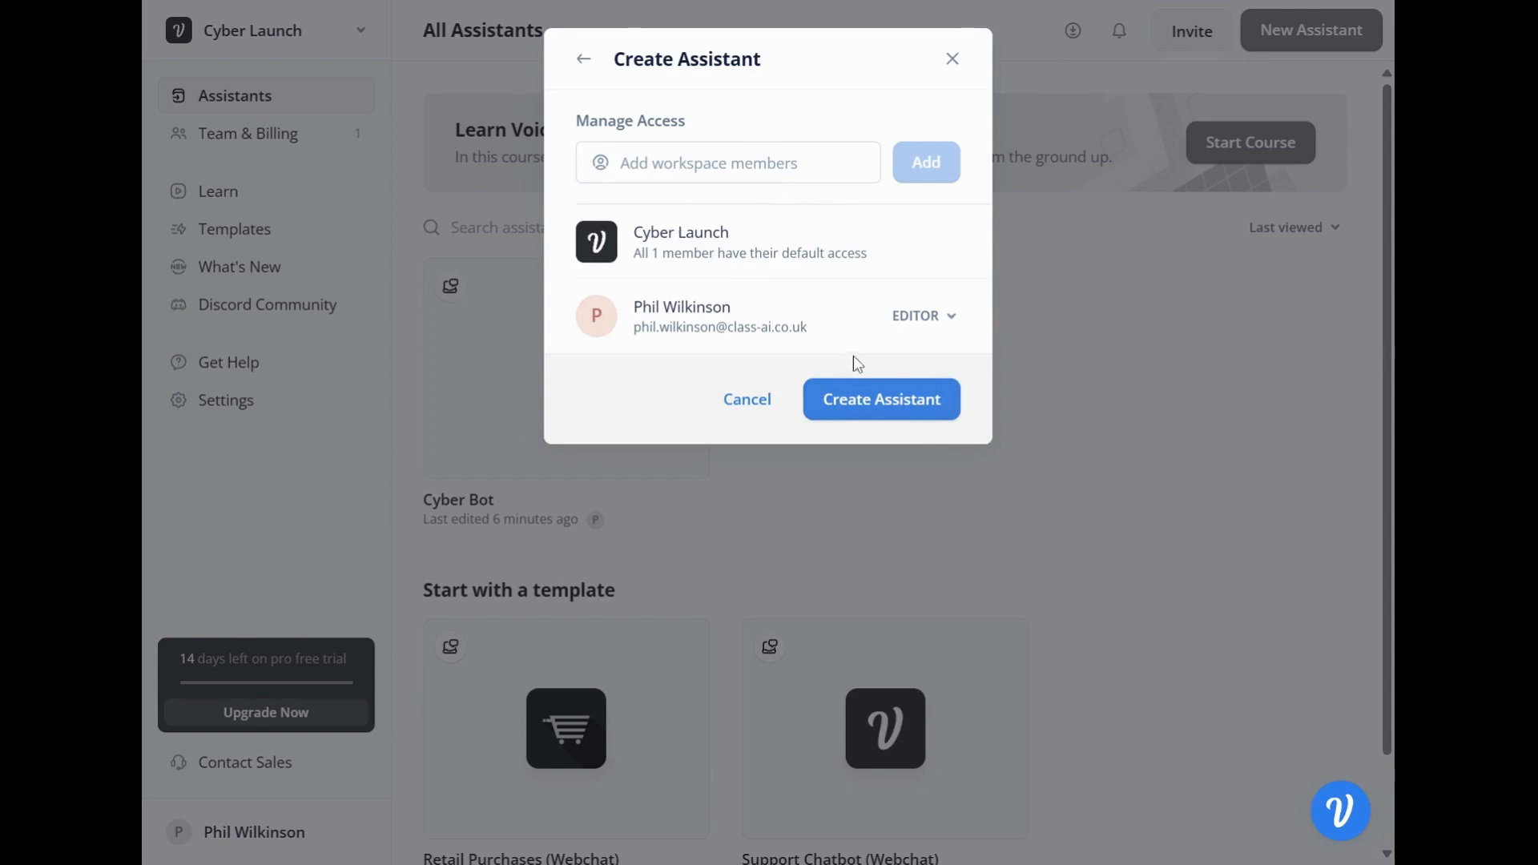
pyautogui.click(932, 410)
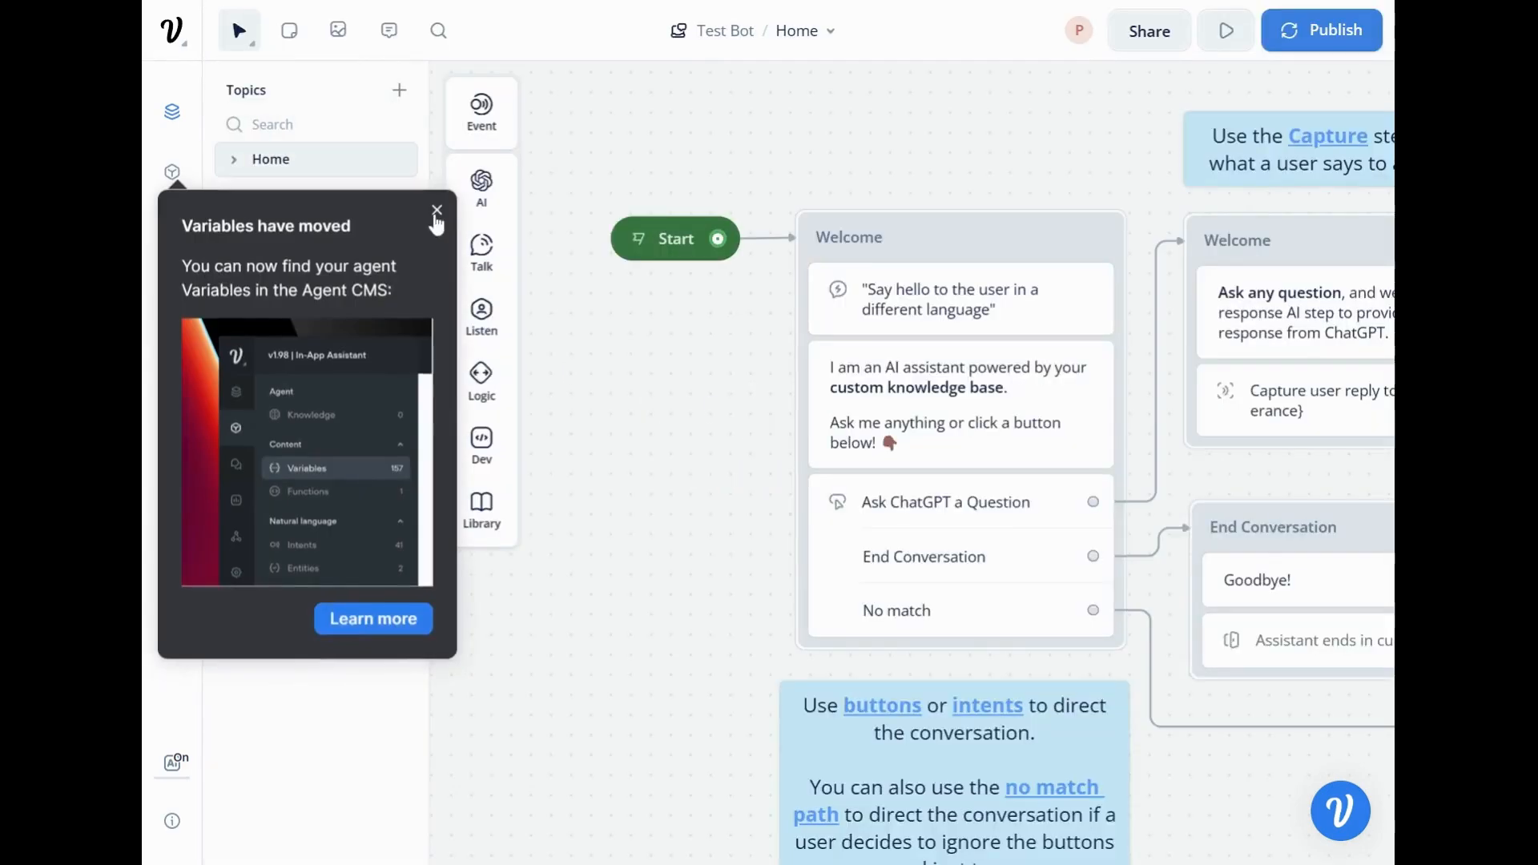
# Dismiss the notice about moved variables and examine the whole starter flow on the Test Bot canvas.
pyautogui.click(437, 211)
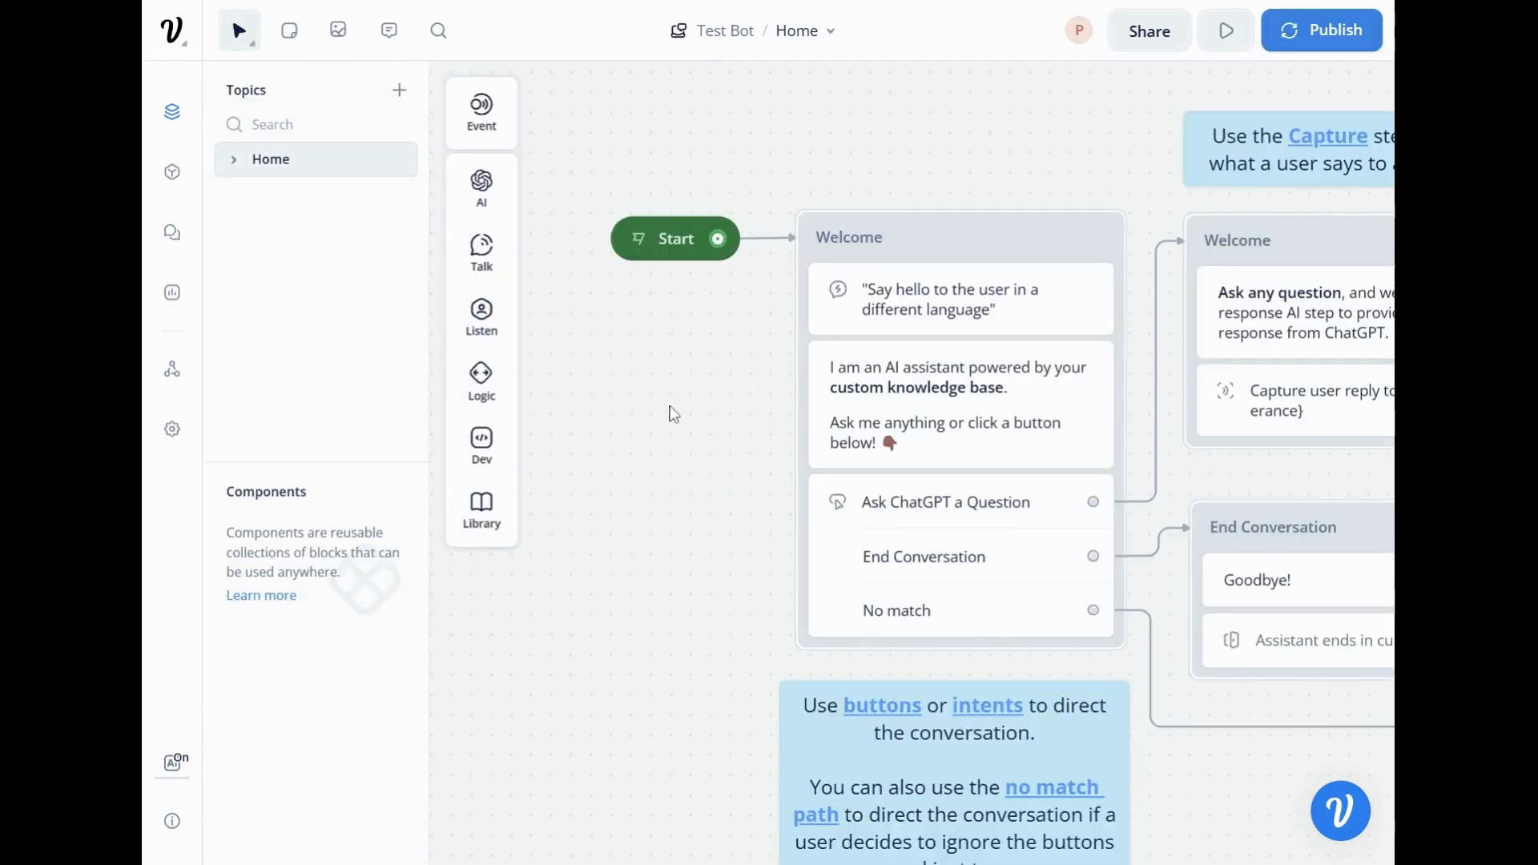
pyautogui.scroll(-2, 671, 414)
pyautogui.scroll(-5, 671, 415)
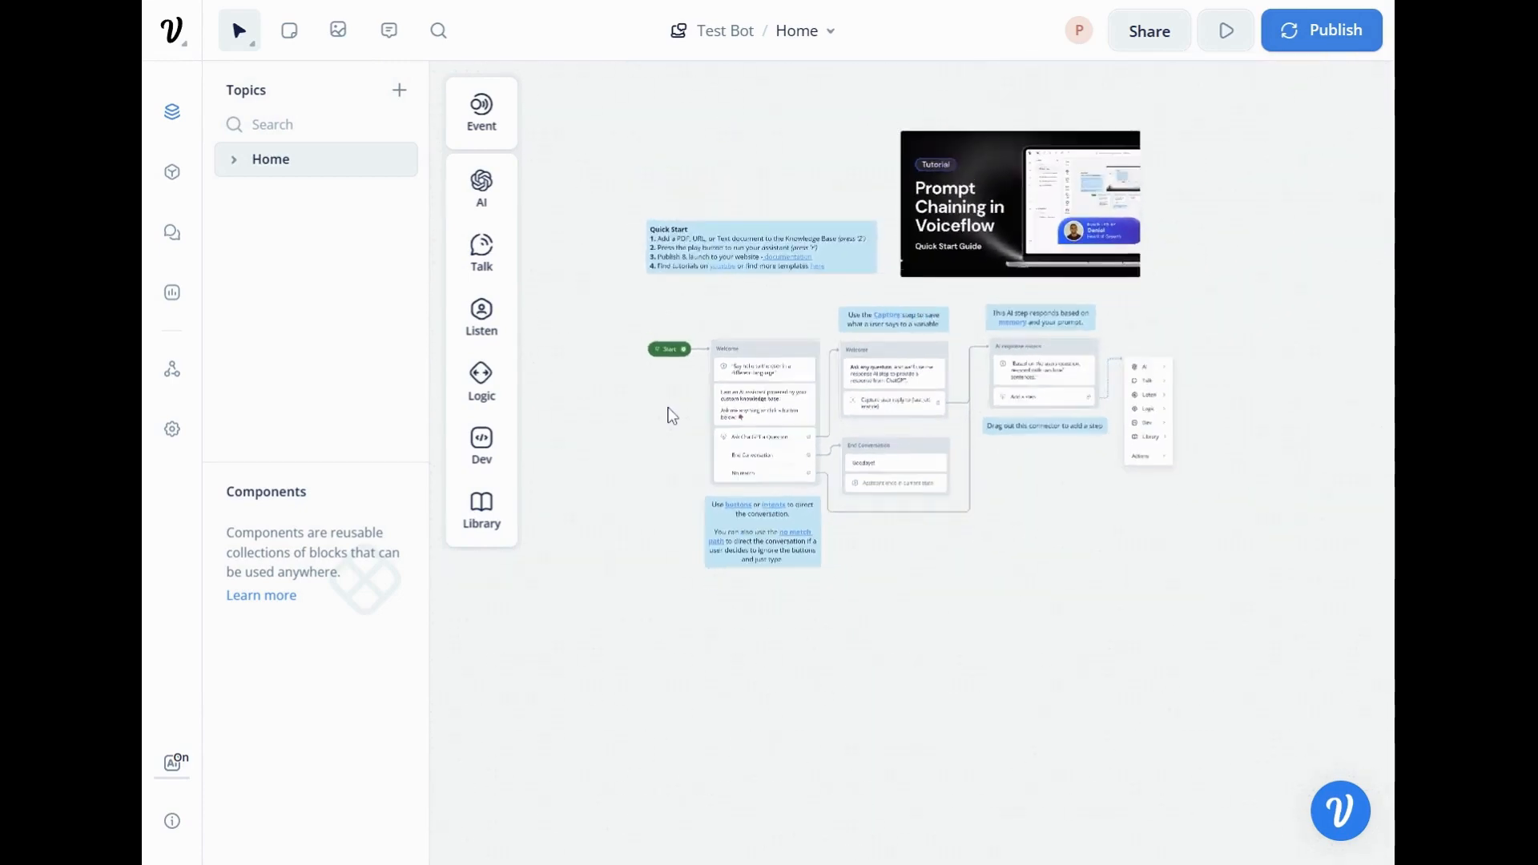
pyautogui.scroll(2, 1006, 515)
pyautogui.scroll(-2, 1098, 539)
pyautogui.scroll(2, 1050, 542)
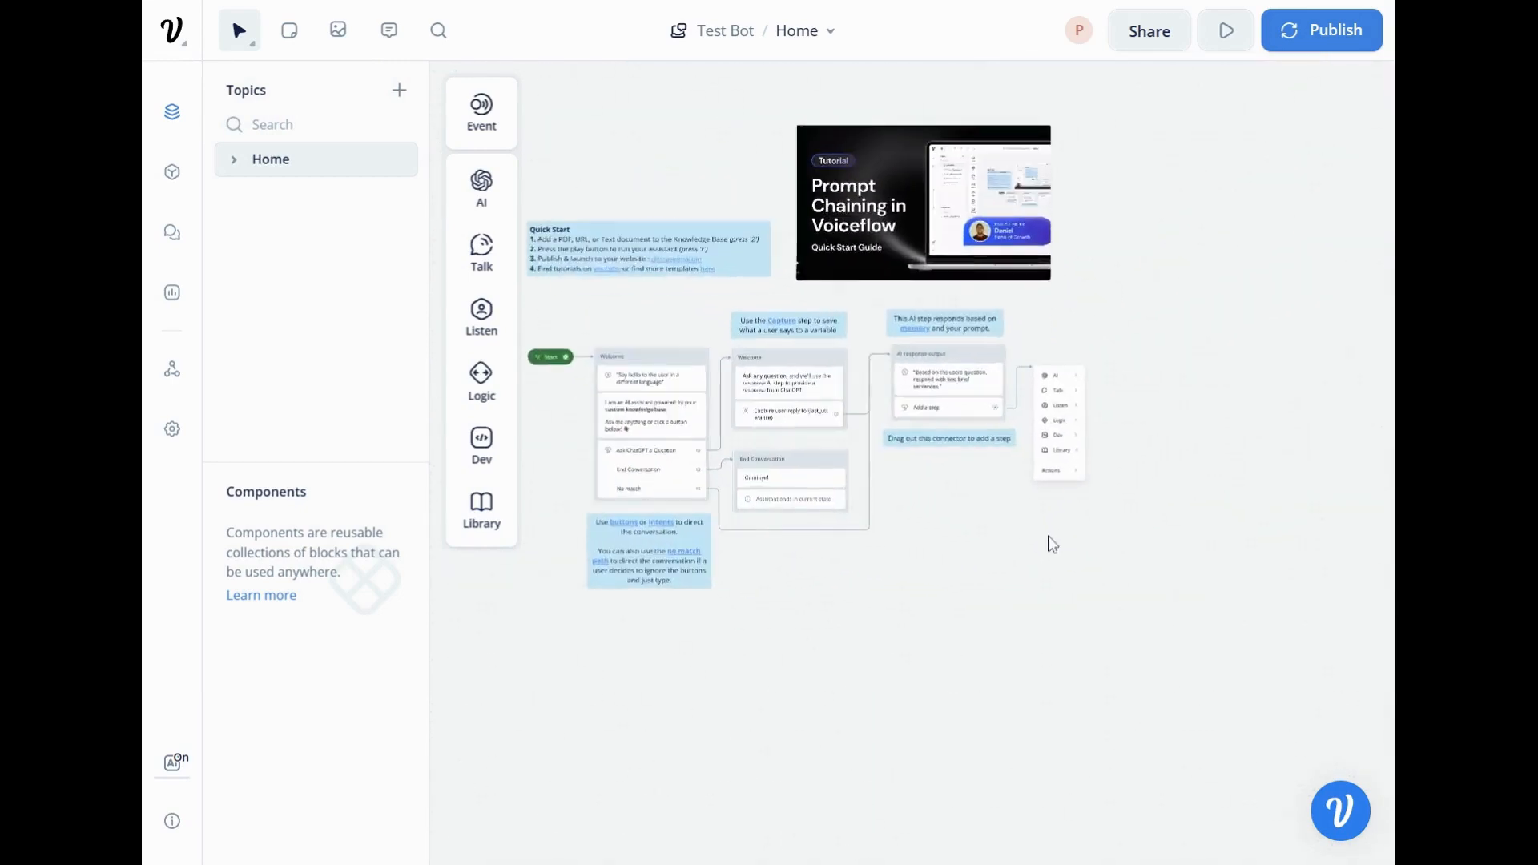
pyautogui.scroll(1, 1065, 539)
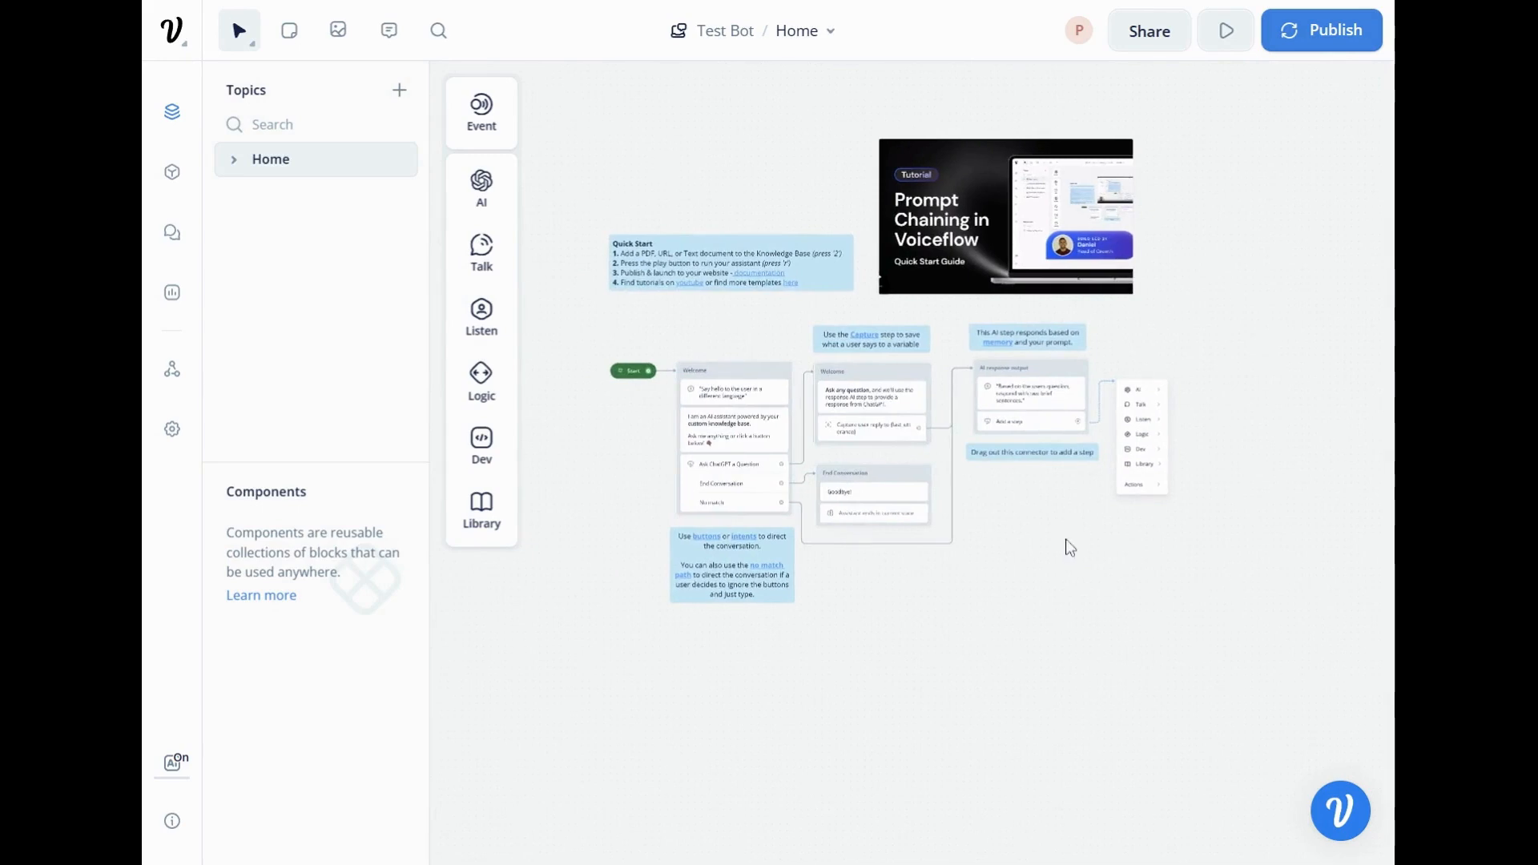
pyautogui.scroll(2, 1071, 547)
pyautogui.moveTo(584, 251); pyautogui.dragTo(633, 281)
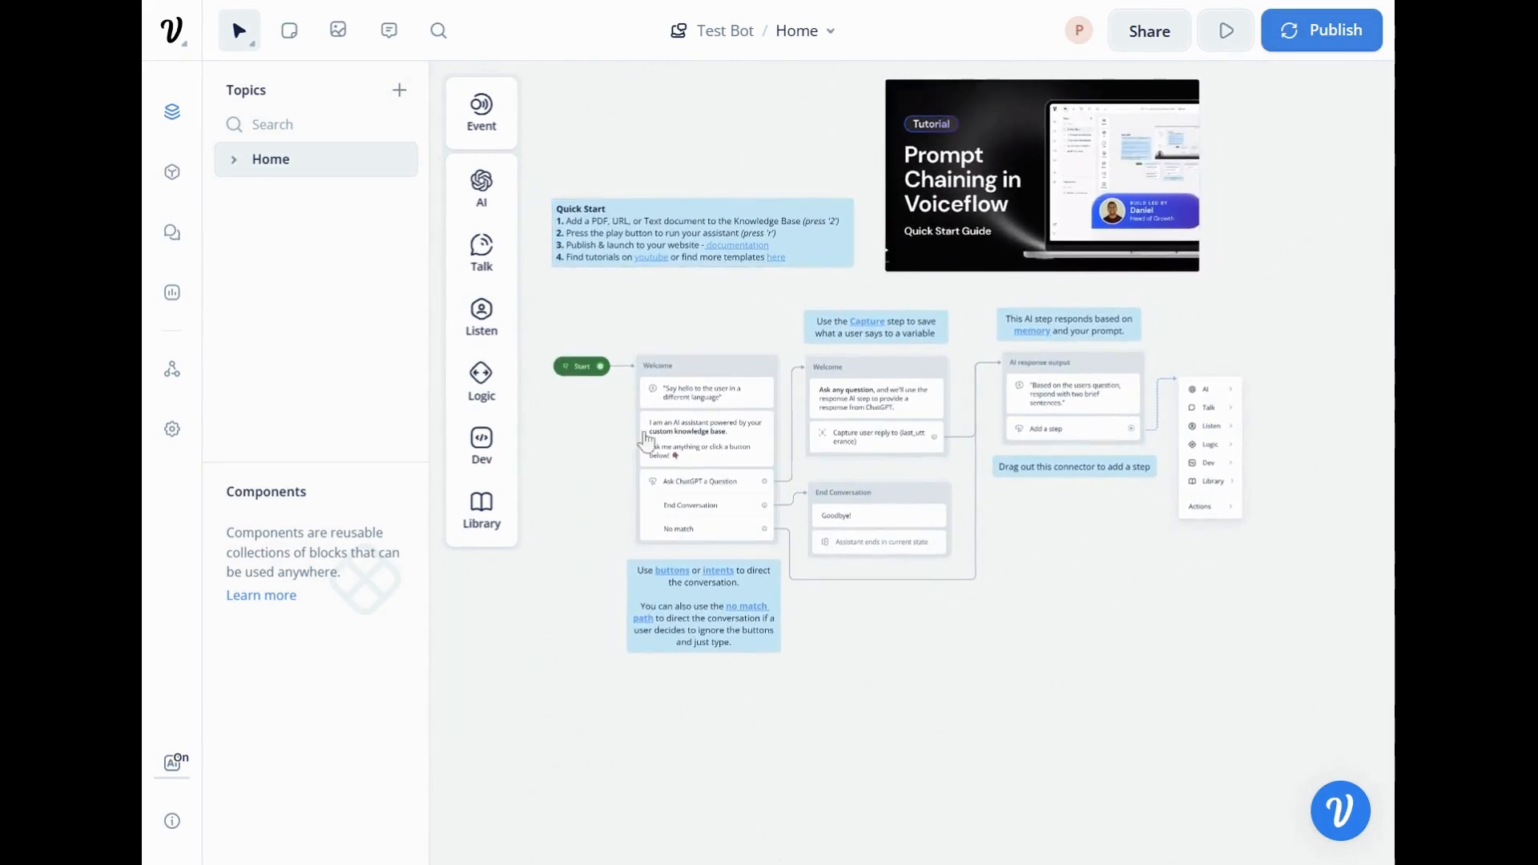
pyautogui.scroll(-1, 1045, 437)
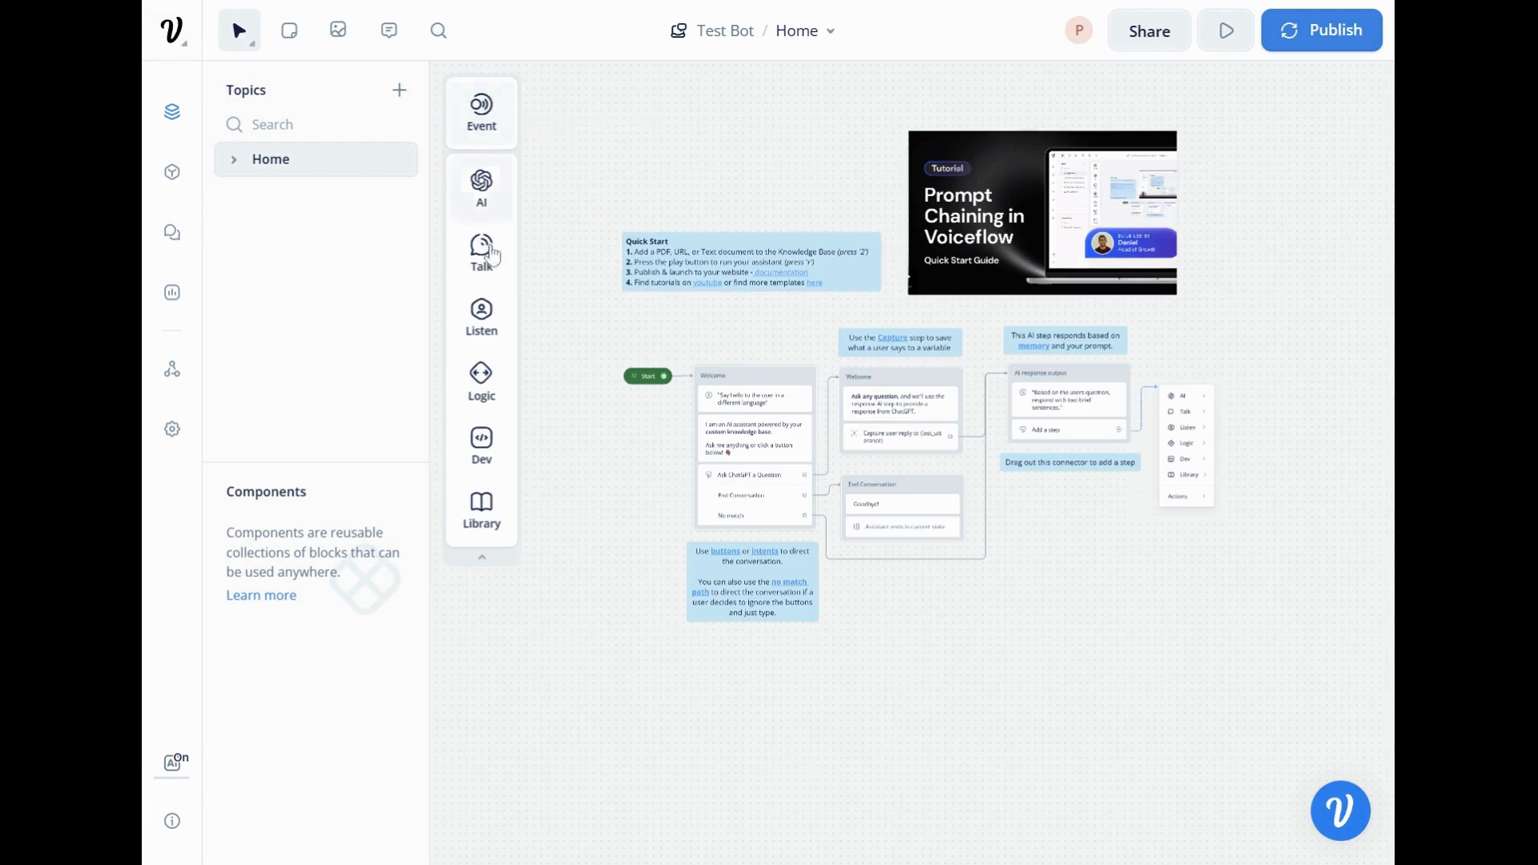
# View Test Bot's content intents, conversation transcripts and analytics report.
pyautogui.moveTo(490, 115)
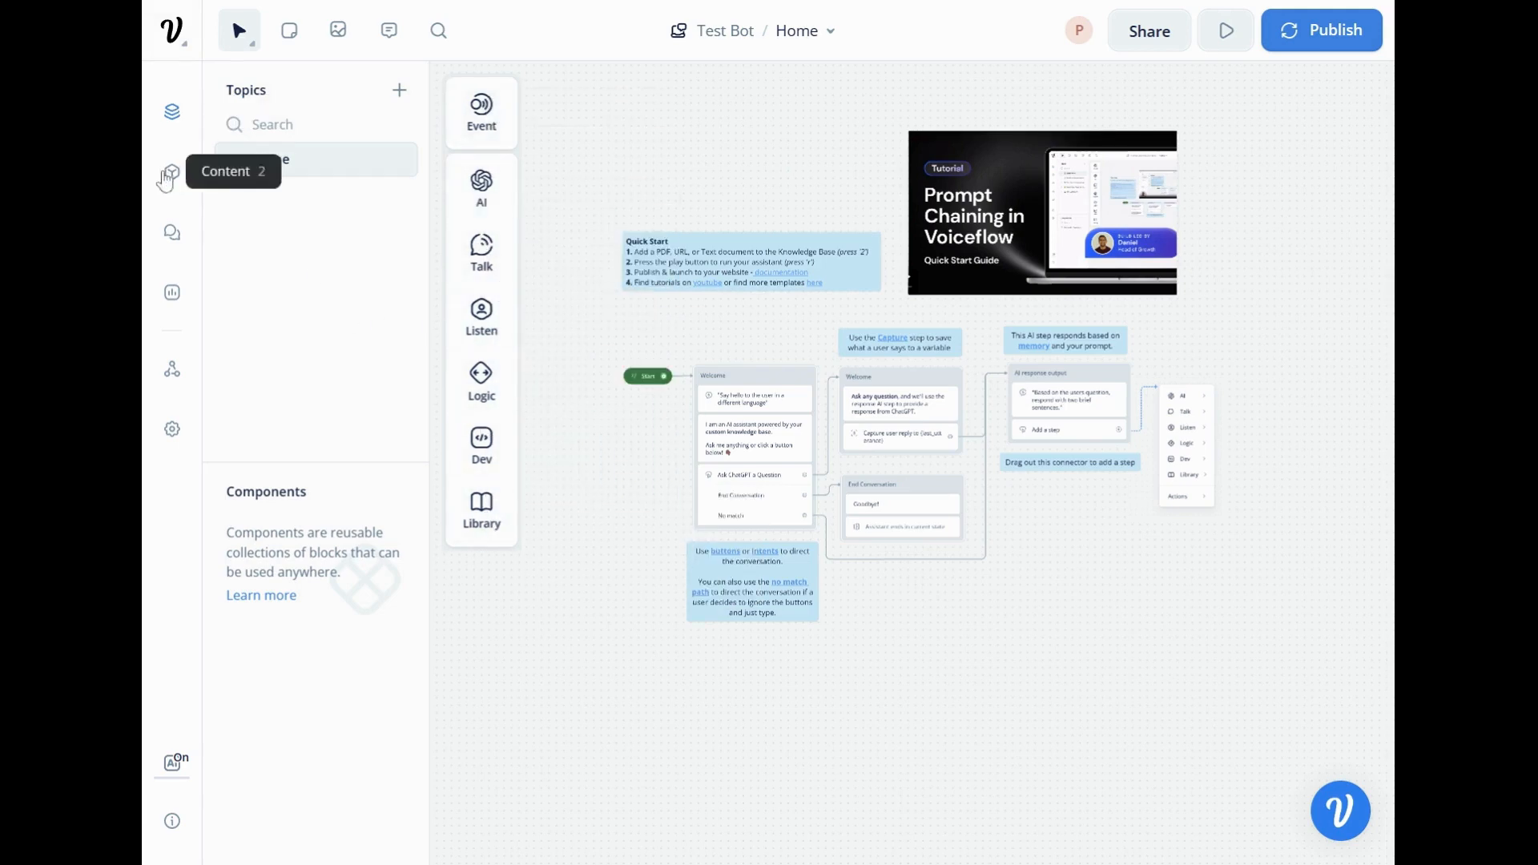
pyautogui.click(171, 178)
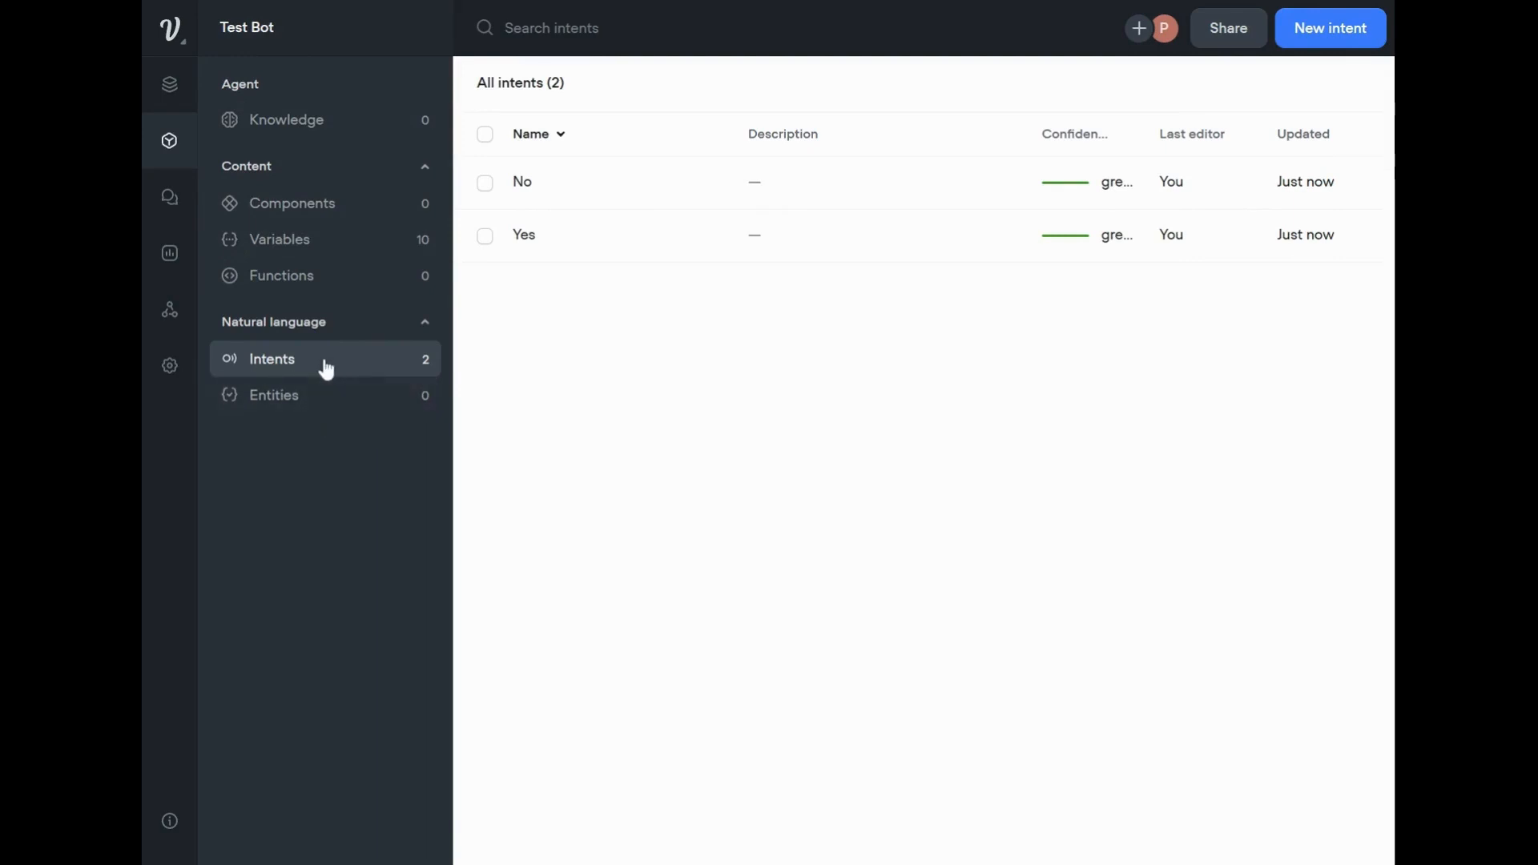
pyautogui.click(171, 206)
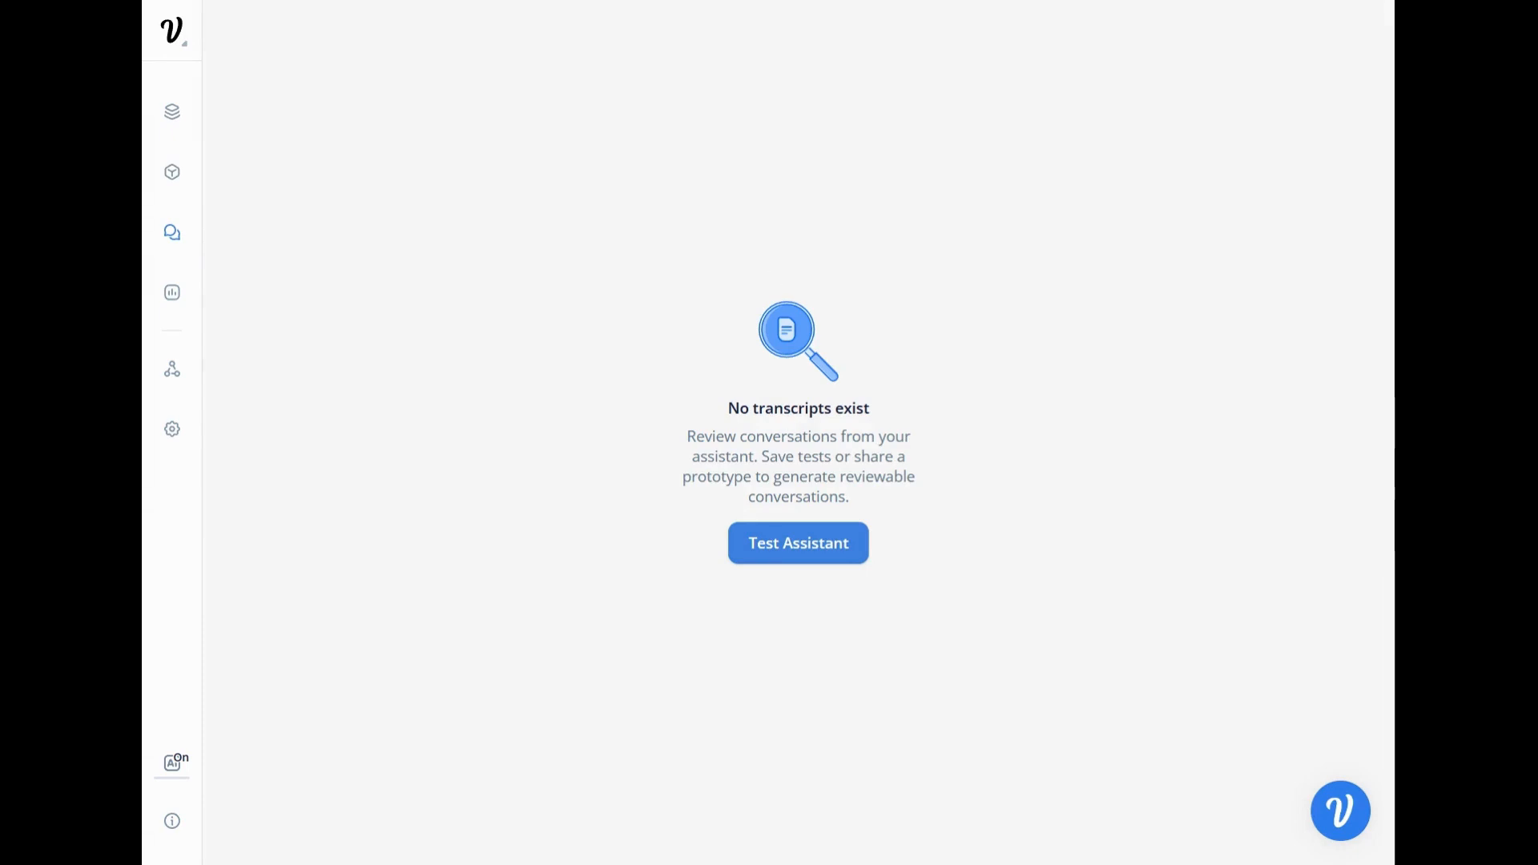
pyautogui.click(161, 295)
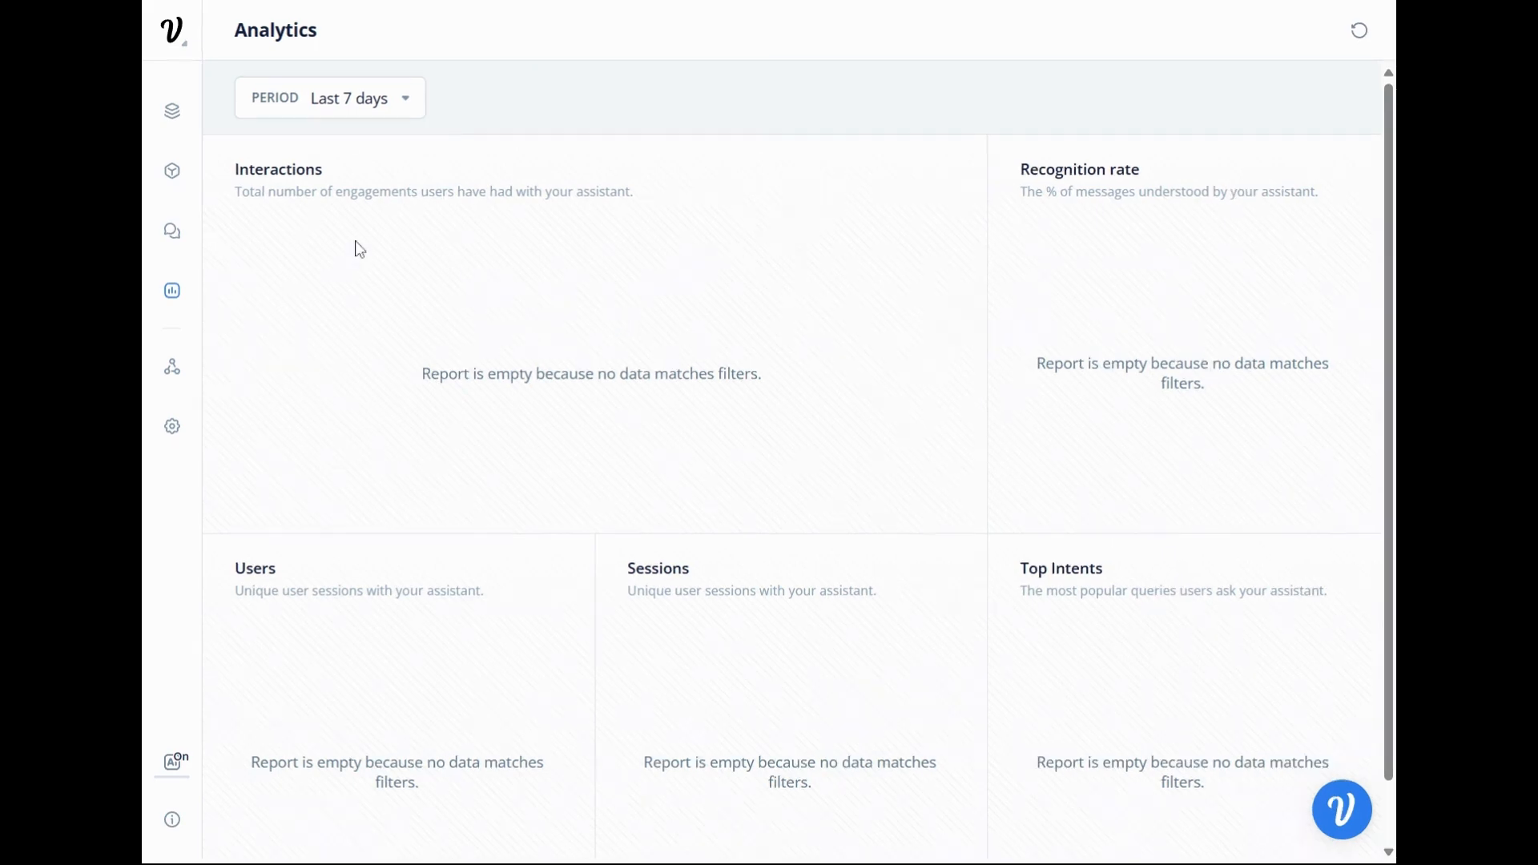
# Examine the Web Chat integration's General settings alongside the live Voiceflow Assistant chat widget as an example.
pyautogui.click(185, 370)
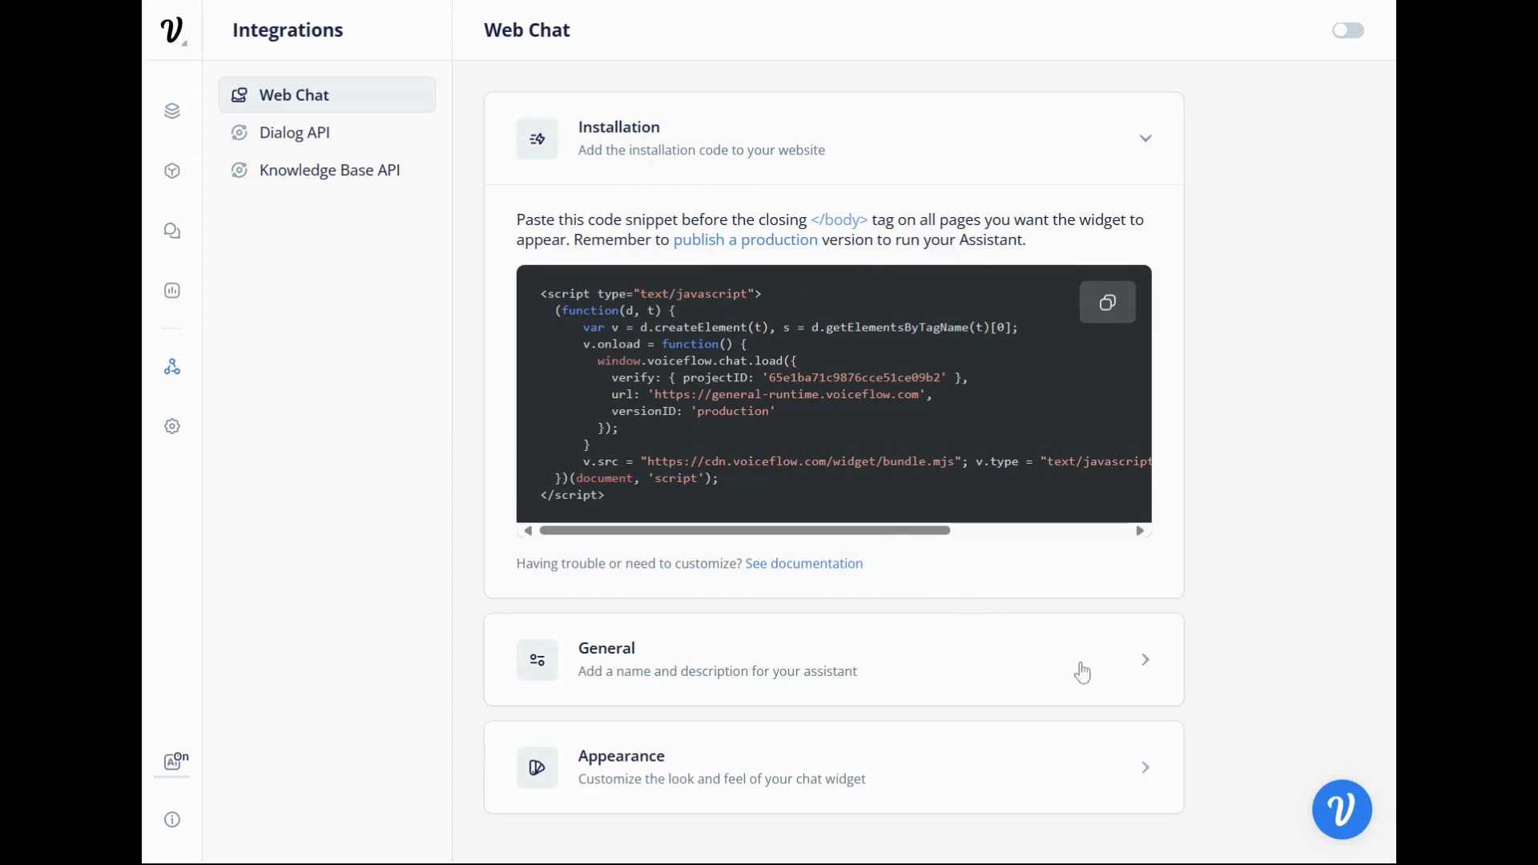
pyautogui.click(1118, 665)
pyautogui.scroll(-5, 982, 566)
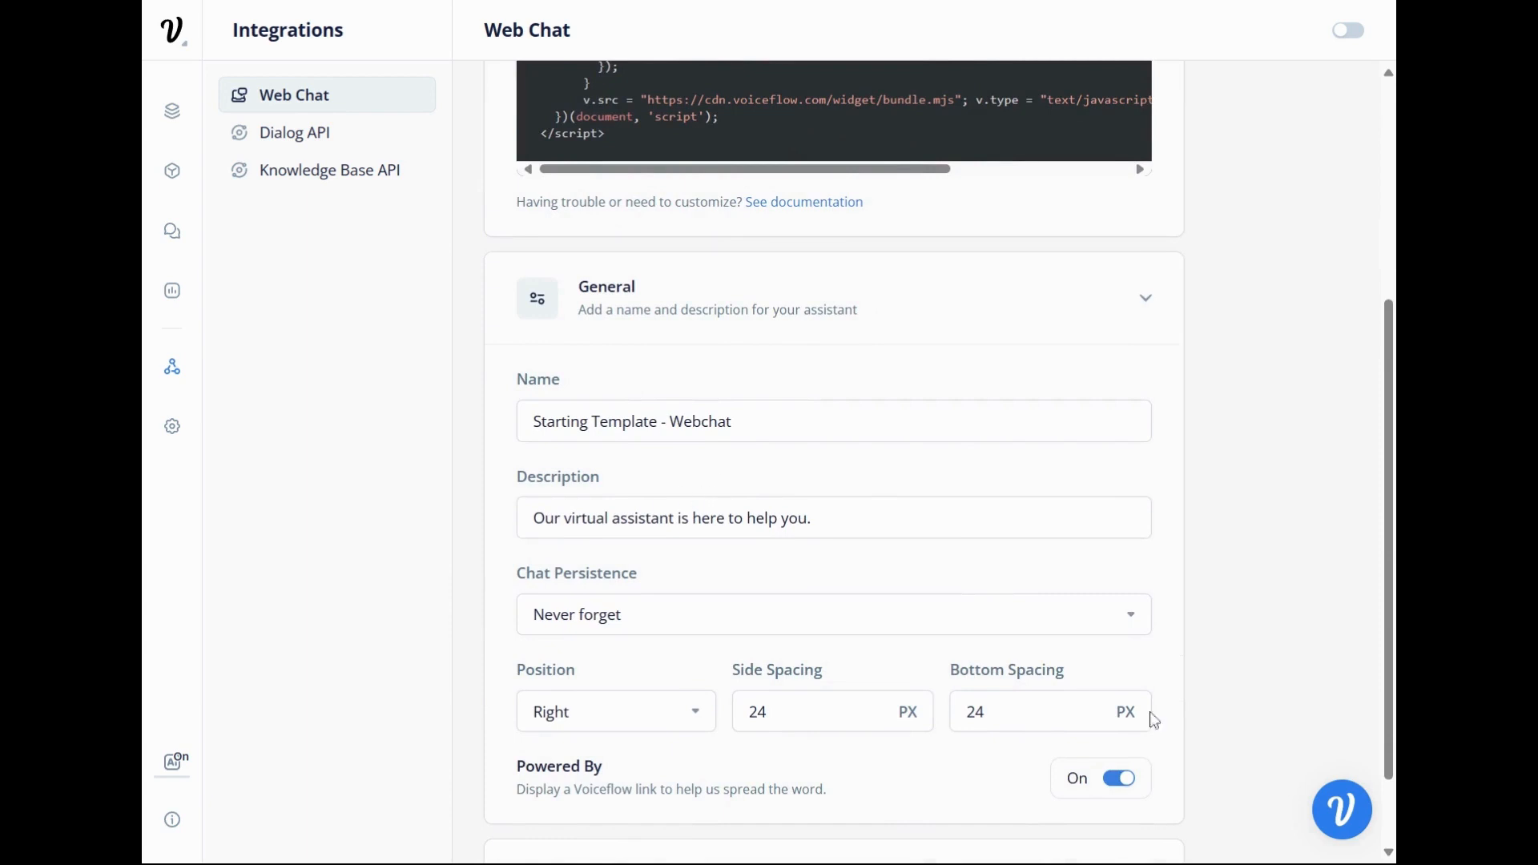
pyautogui.click(1351, 815)
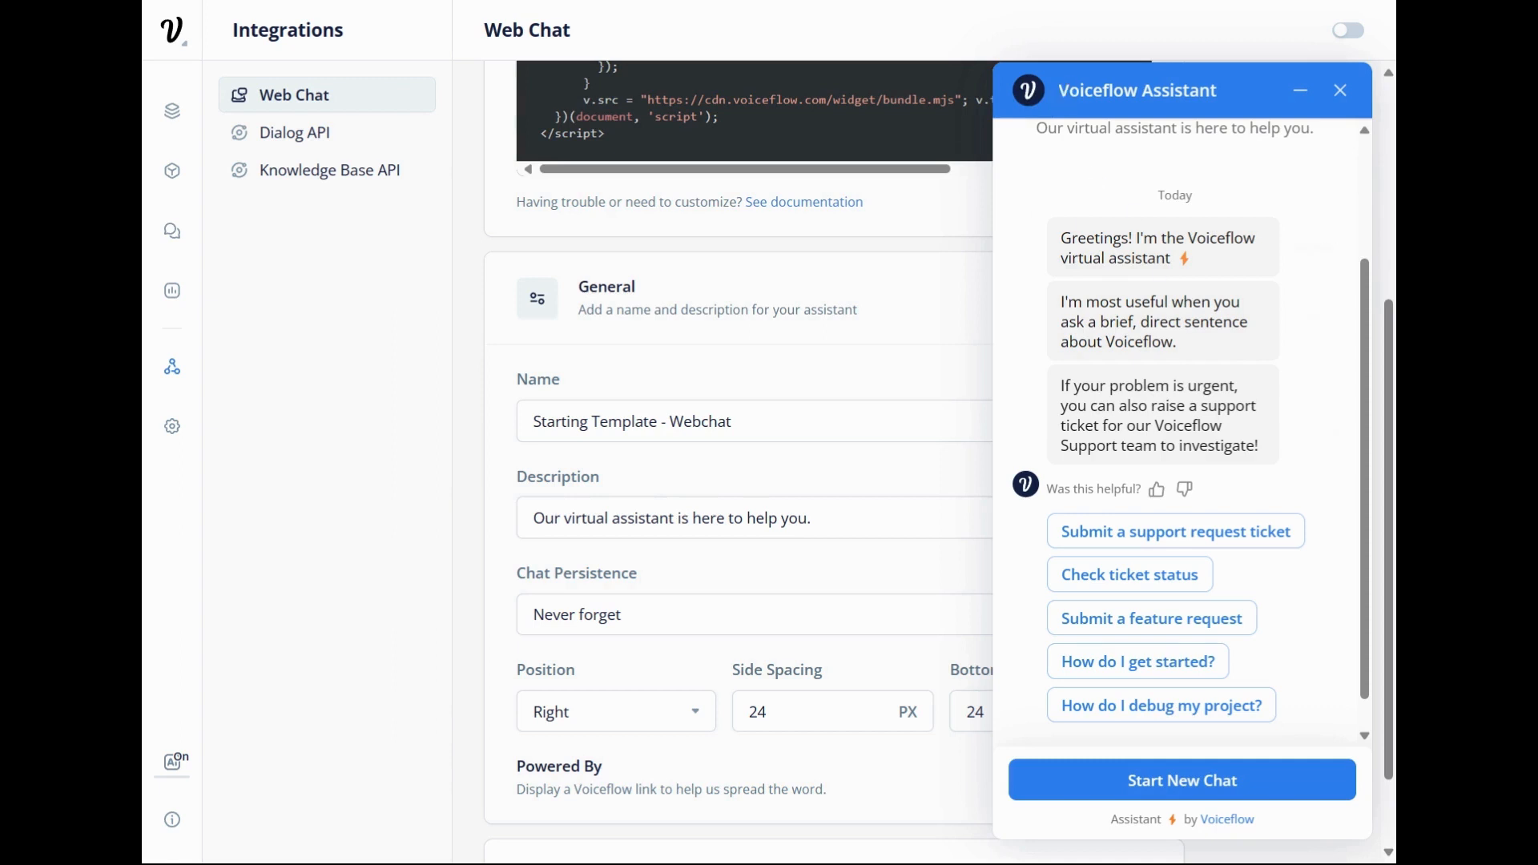
pyautogui.scroll(2, 1177, 432)
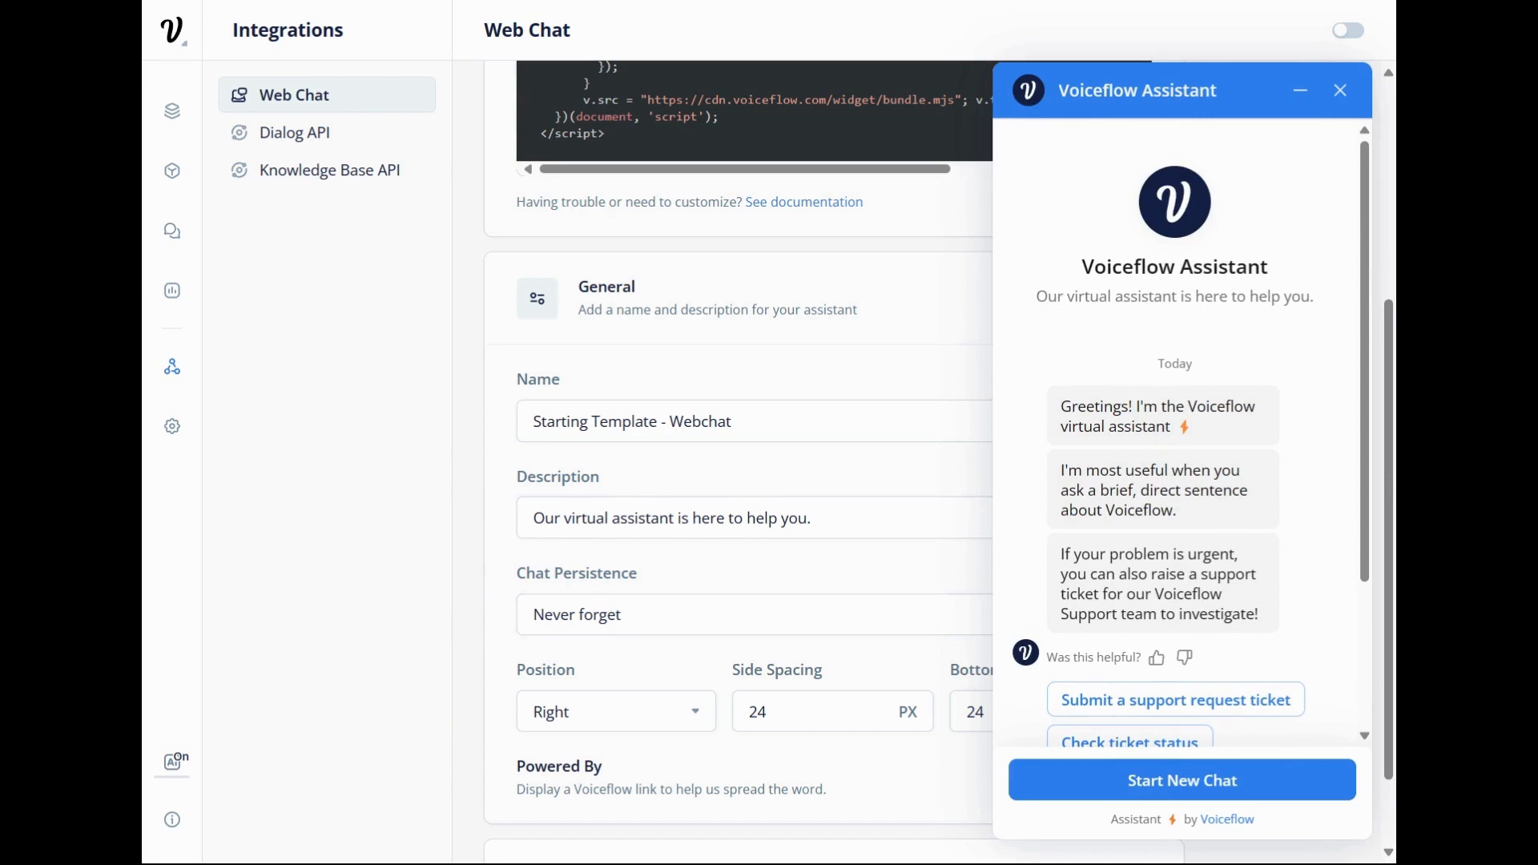
# Examine the example Voiceflow Assistant widget's description, suggested replies and Powered By line, and minimize the widget.
pyautogui.moveTo(1036, 297); pyautogui.dragTo(1327, 311)
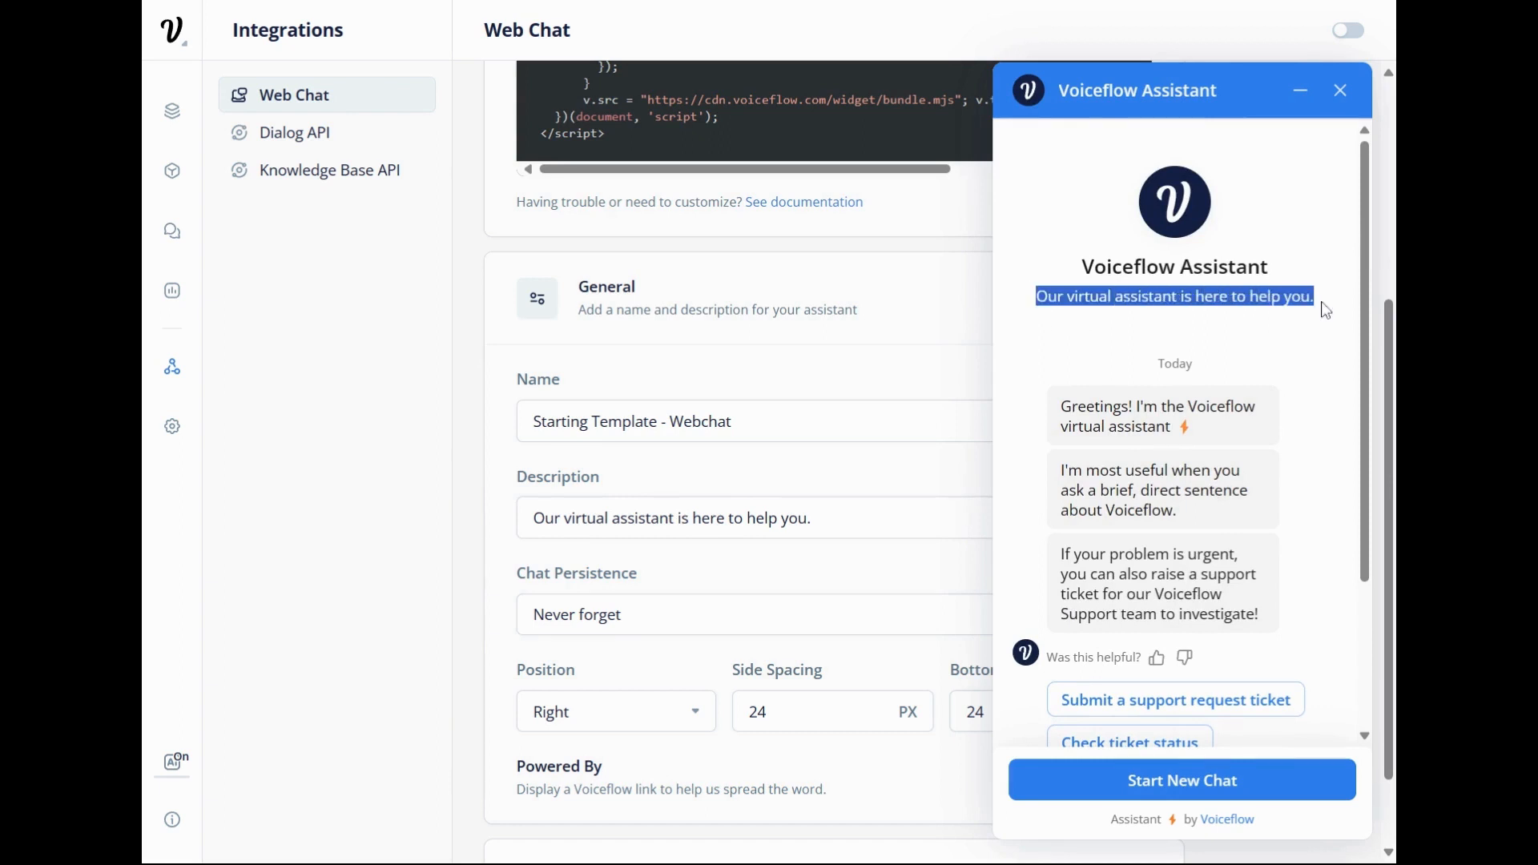
pyautogui.scroll(-2, 1203, 325)
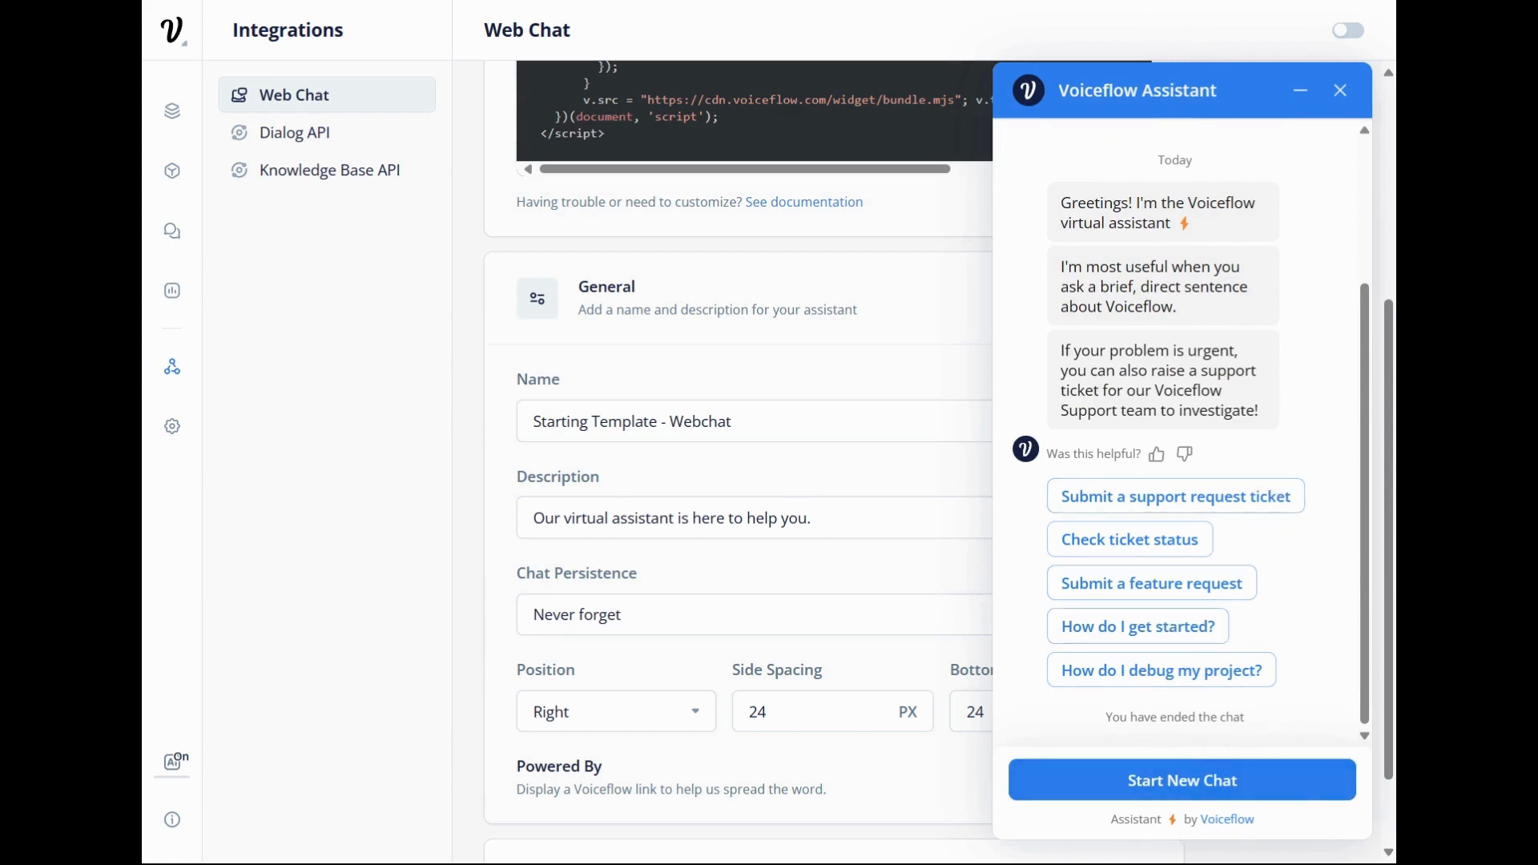
pyautogui.moveTo(1280, 825); pyautogui.dragTo(1099, 831)
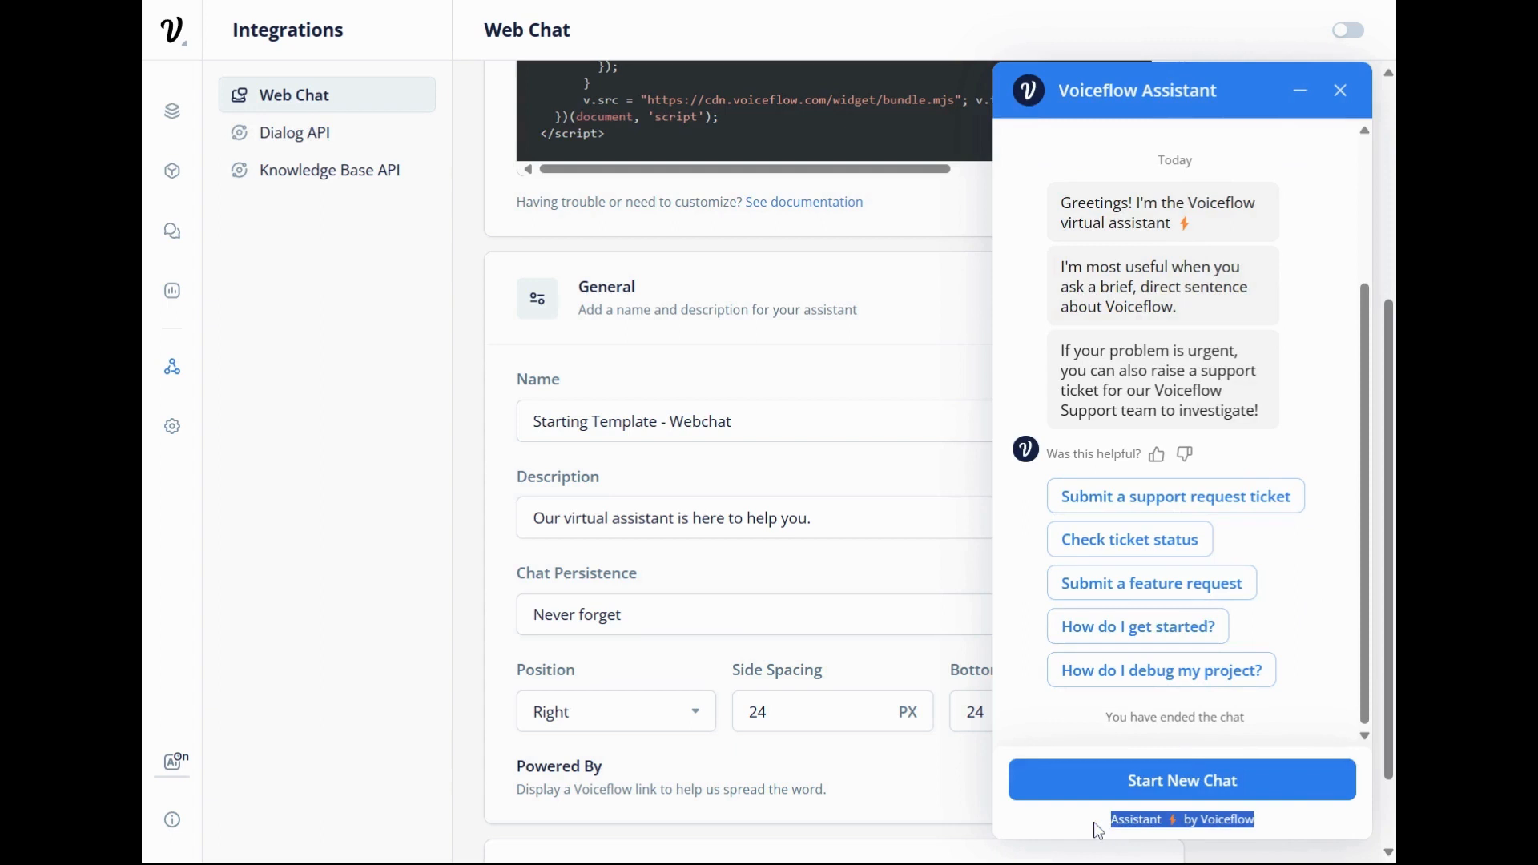
pyautogui.click(391, 608)
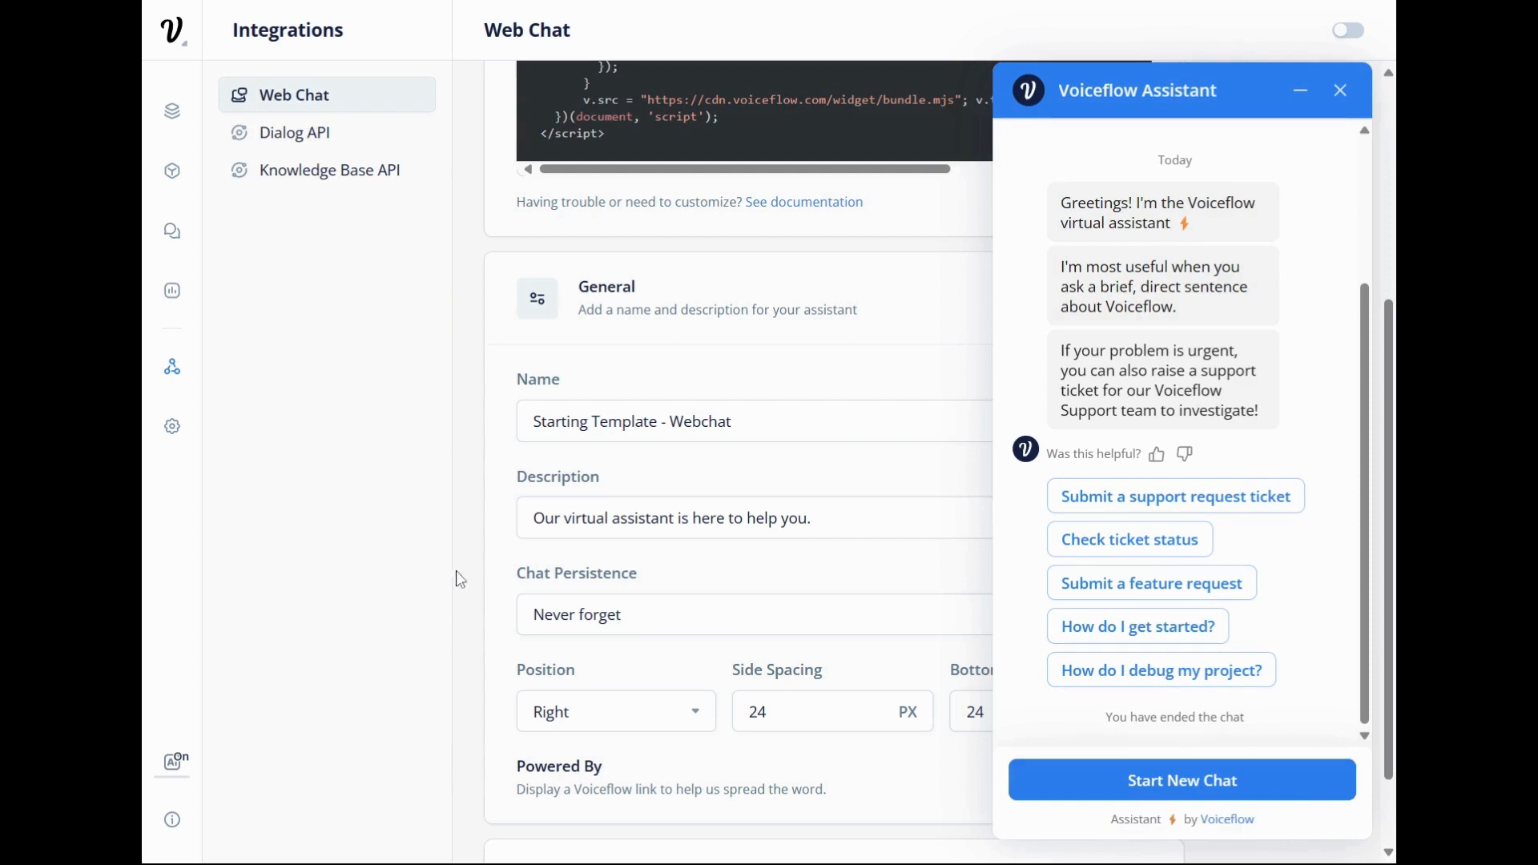
pyautogui.click(1299, 90)
# Expand the Web Chat Appearance settings and examine the main color, launcher, assistant image and avatar options.
pyautogui.scroll(-1, 962, 449)
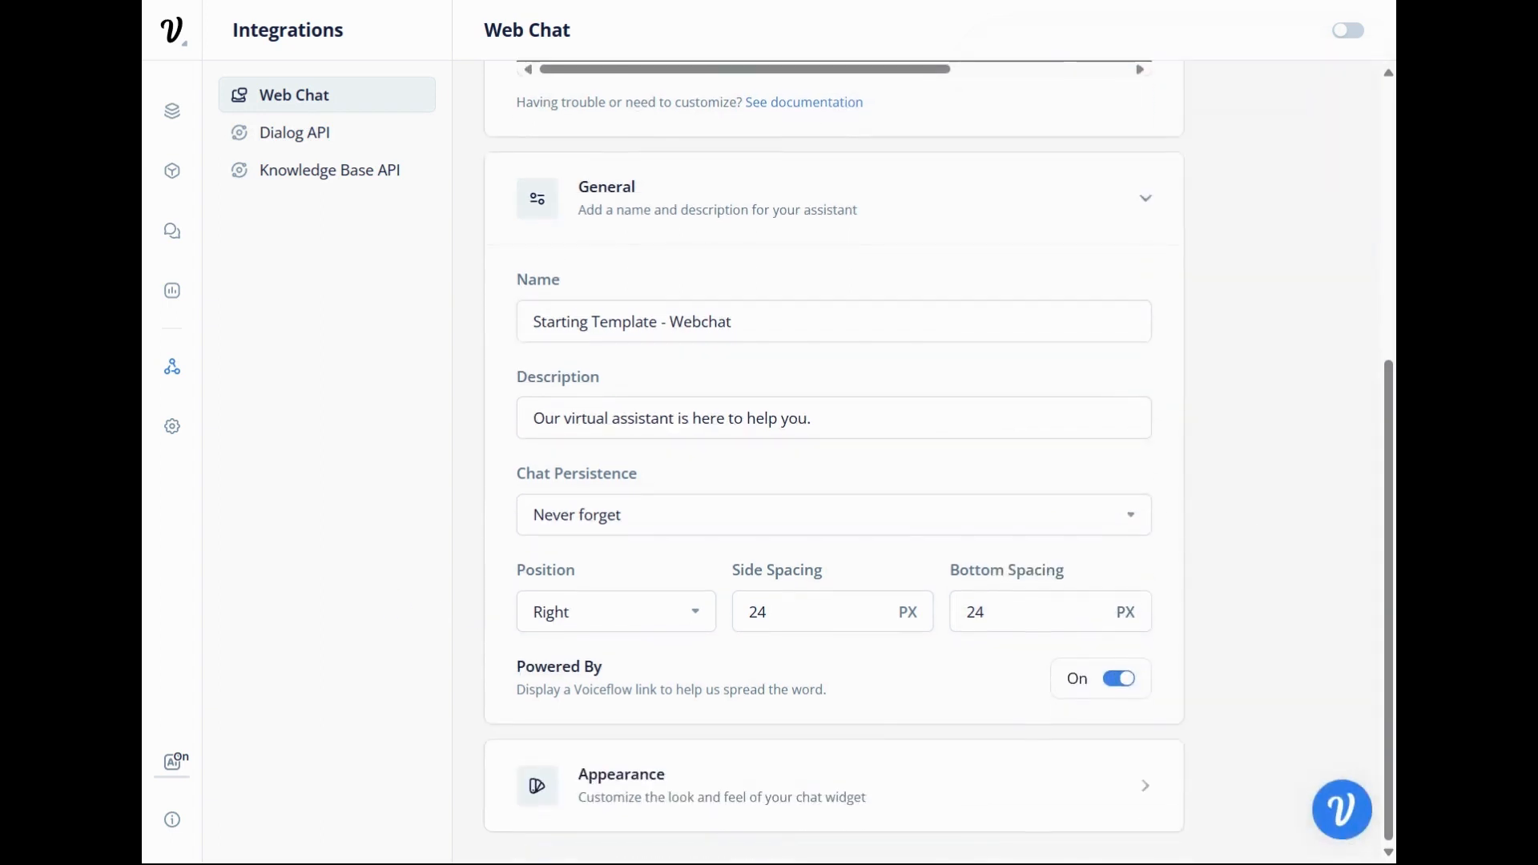
pyautogui.click(1143, 786)
pyautogui.scroll(-4, 1078, 667)
pyautogui.scroll(-1, 1066, 658)
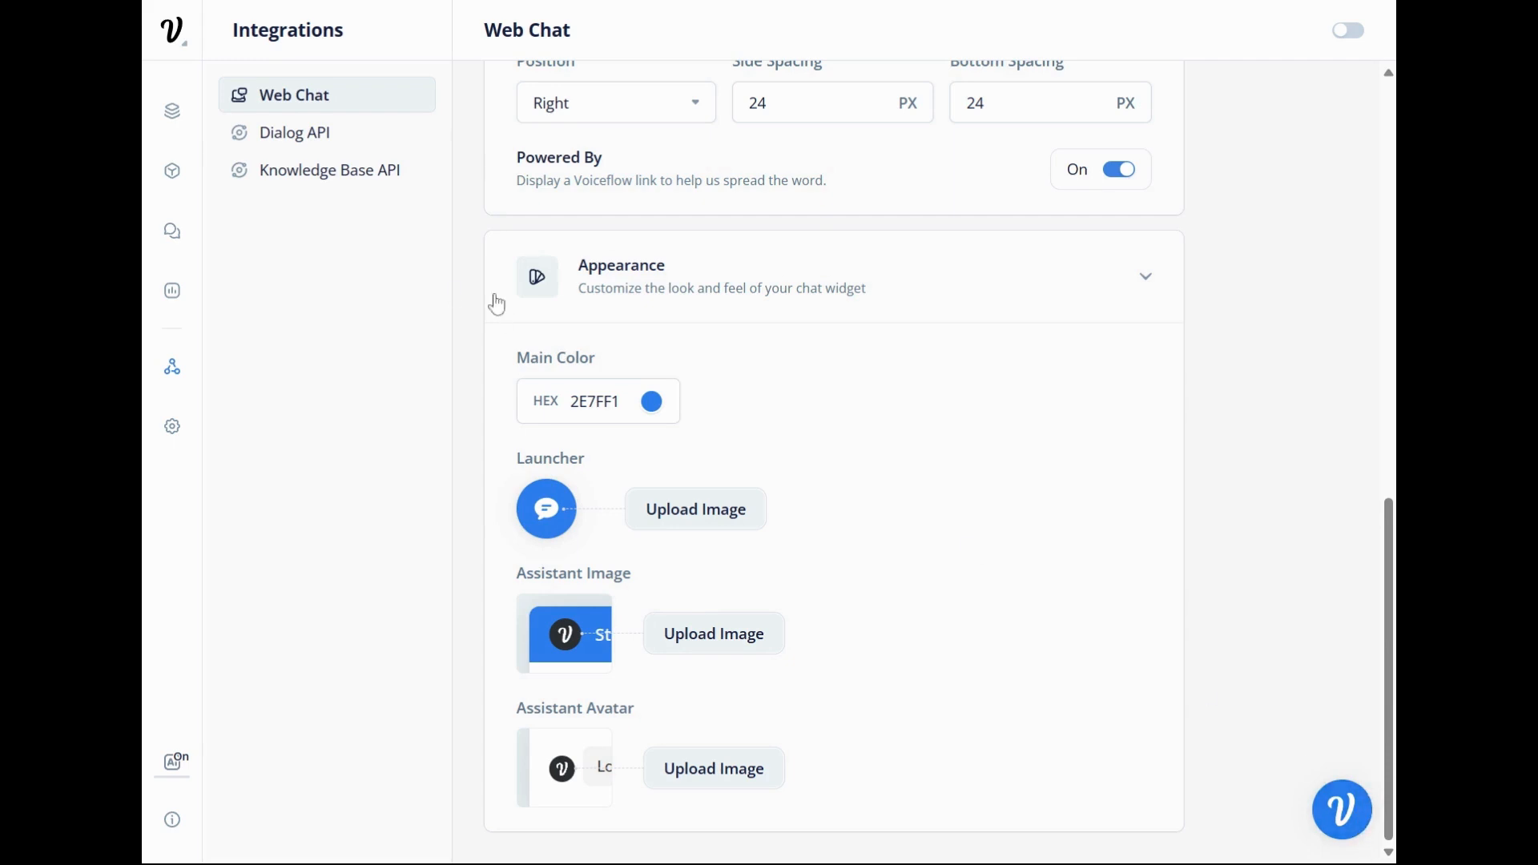
# Return to the Test Bot canvas and view the AI token usage and the Help options.
pyautogui.click(172, 111)
pyautogui.moveTo(173, 765)
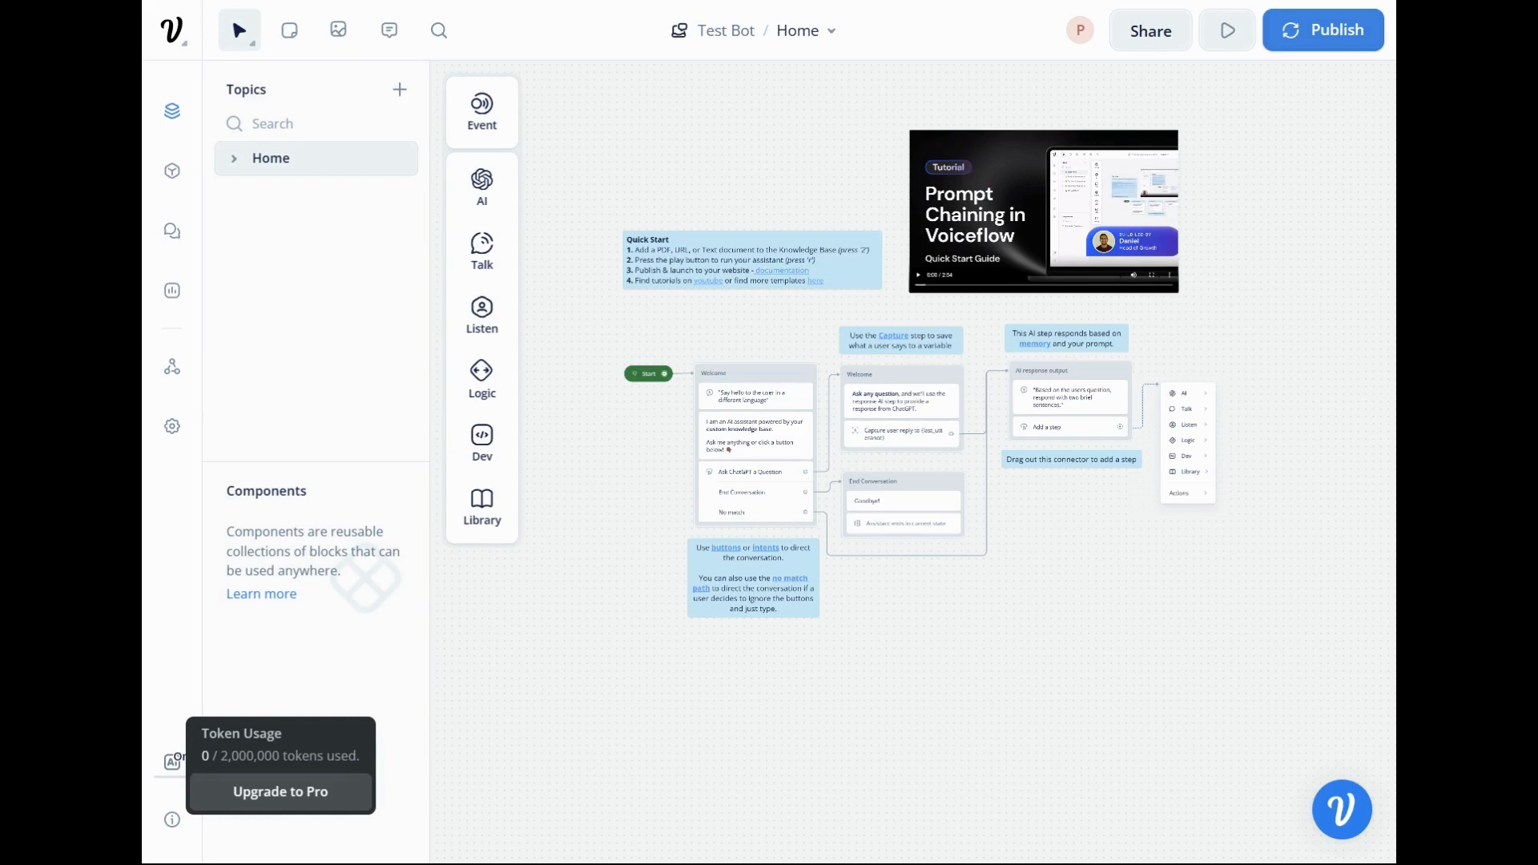
pyautogui.moveTo(218, 756); pyautogui.dragTo(289, 756)
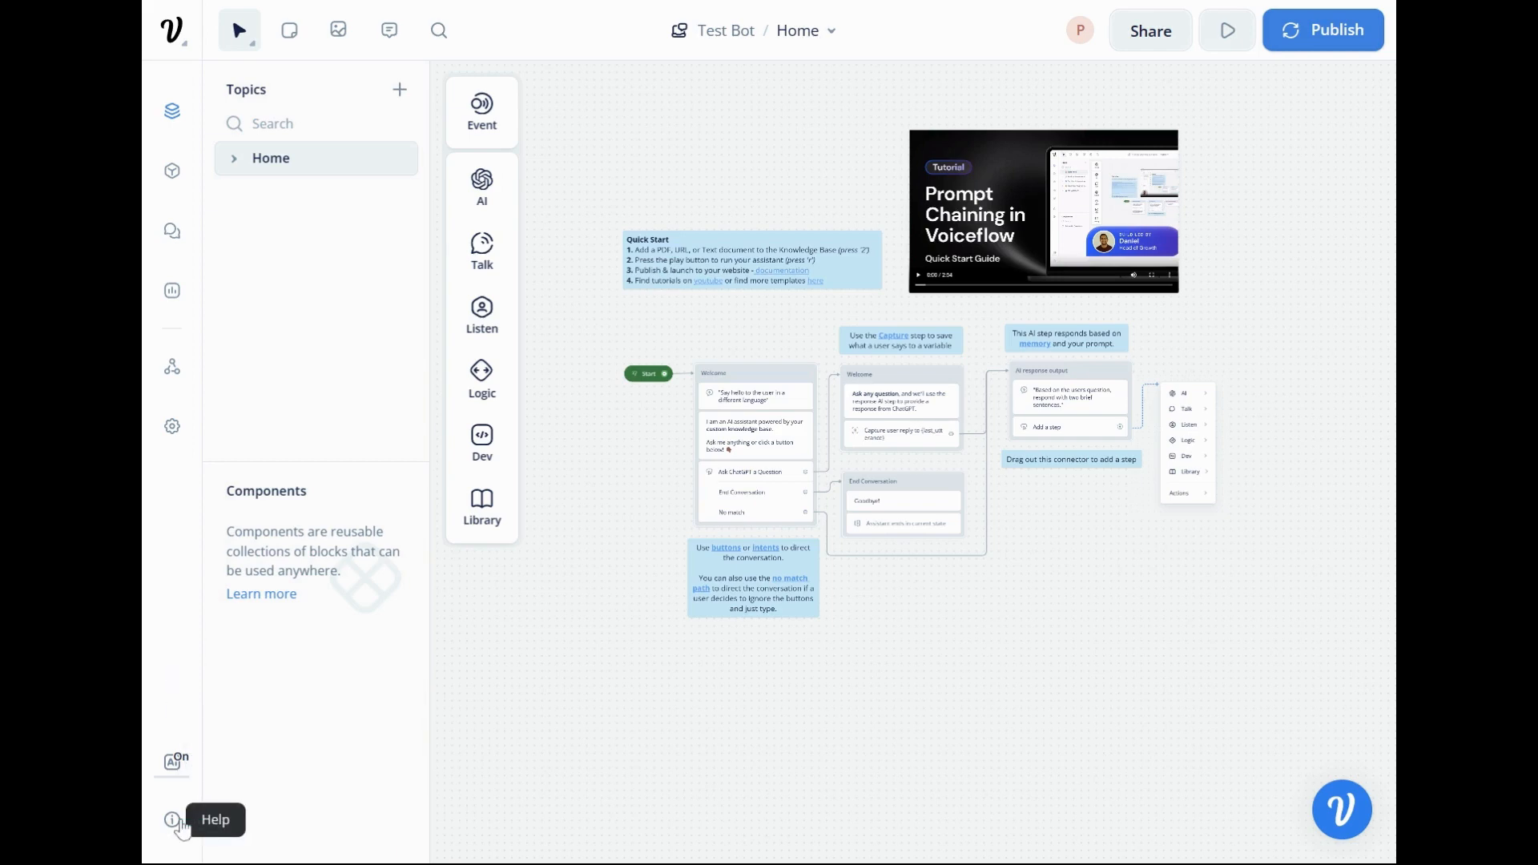
pyautogui.click(181, 827)
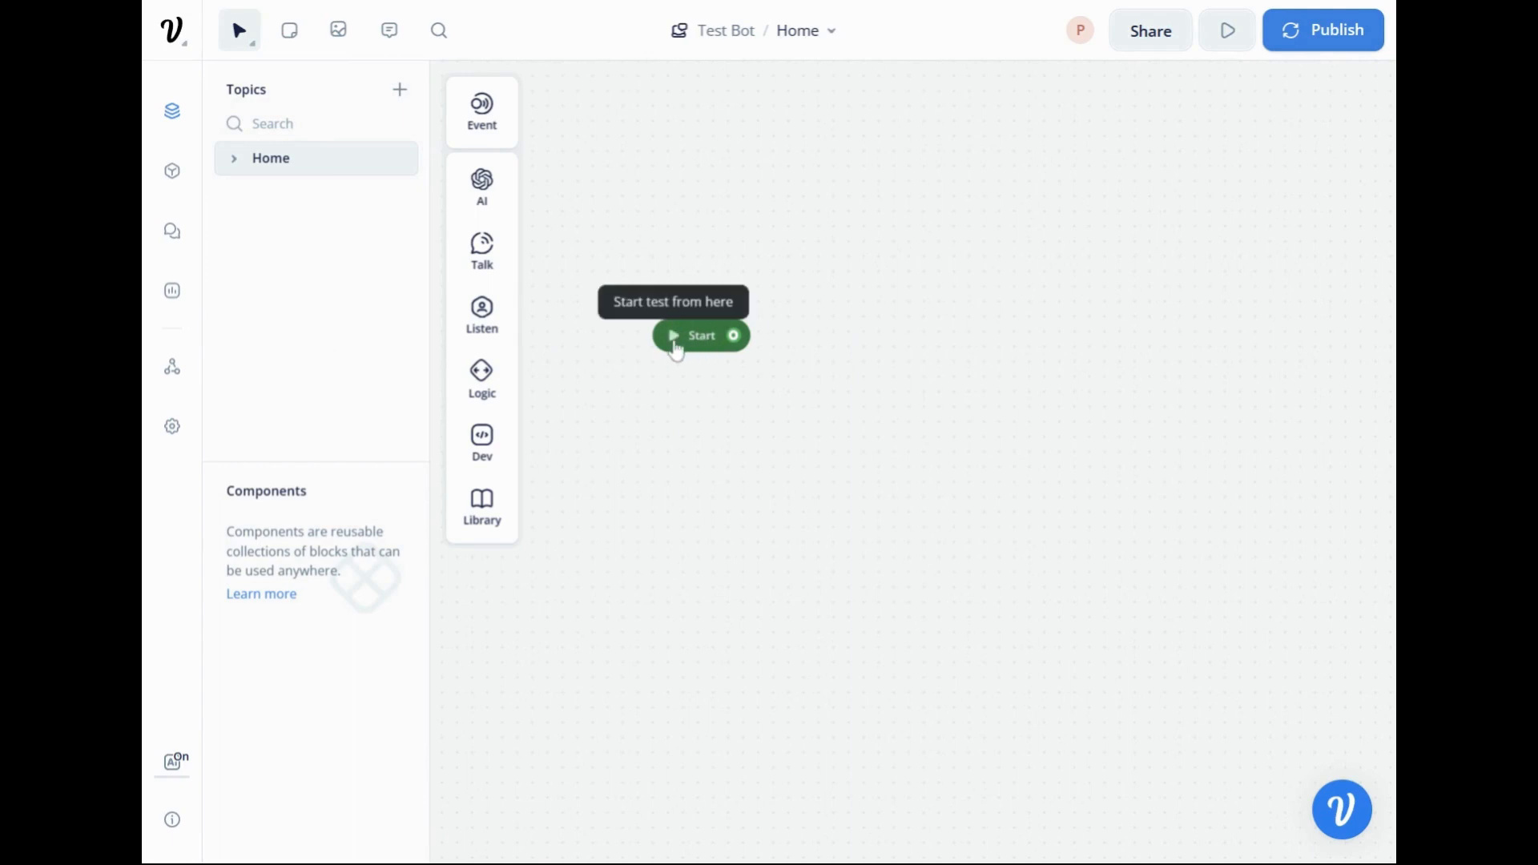
# Look through the Voiceflow Assistant example conversation and start a new chat with it.
pyautogui.moveTo(859, 349); pyautogui.dragTo(766, 353)
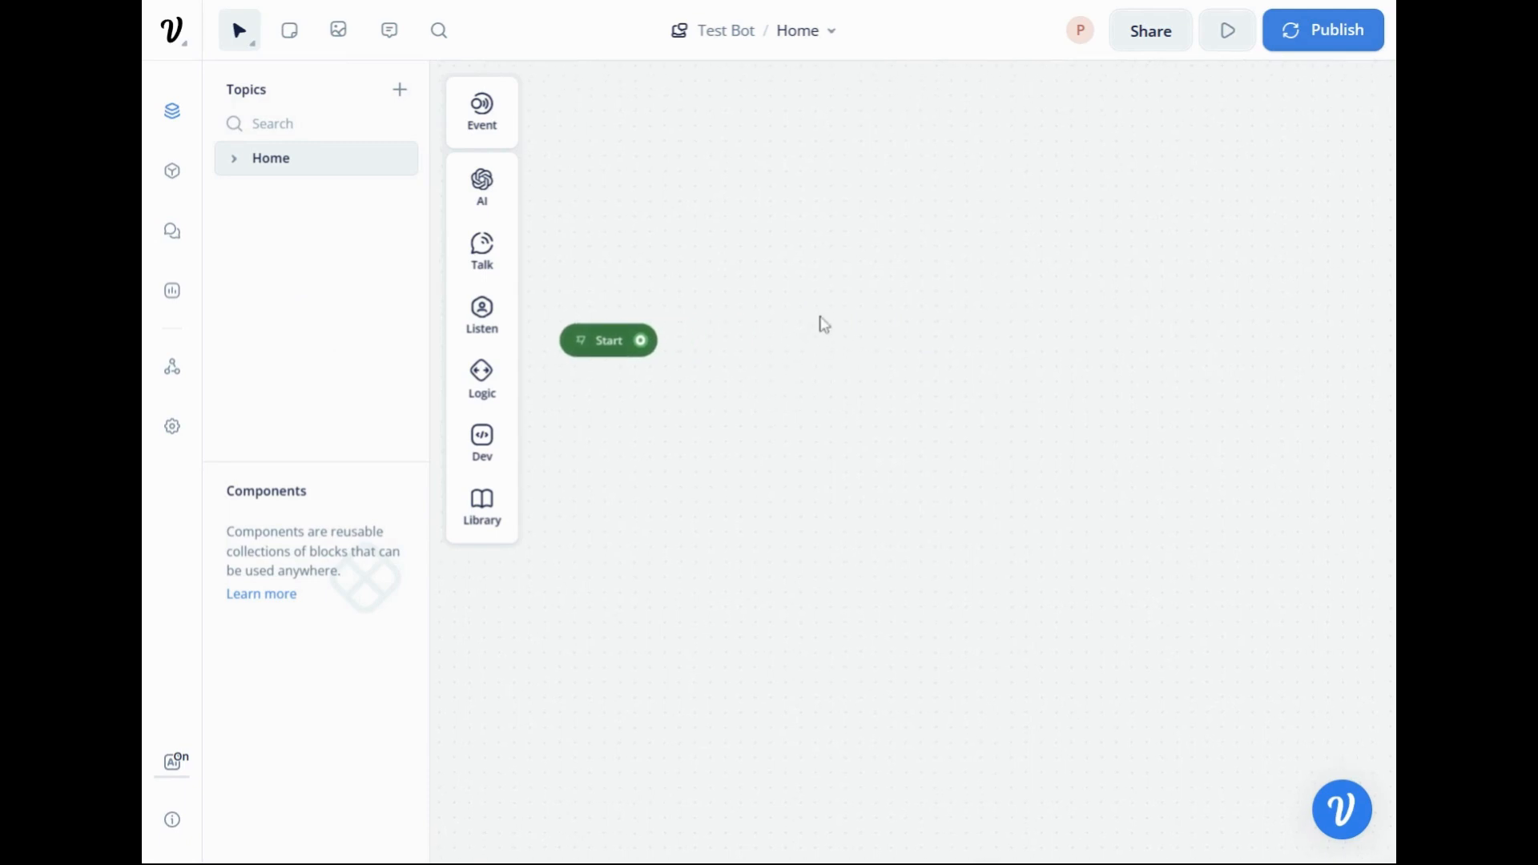
pyautogui.click(1343, 829)
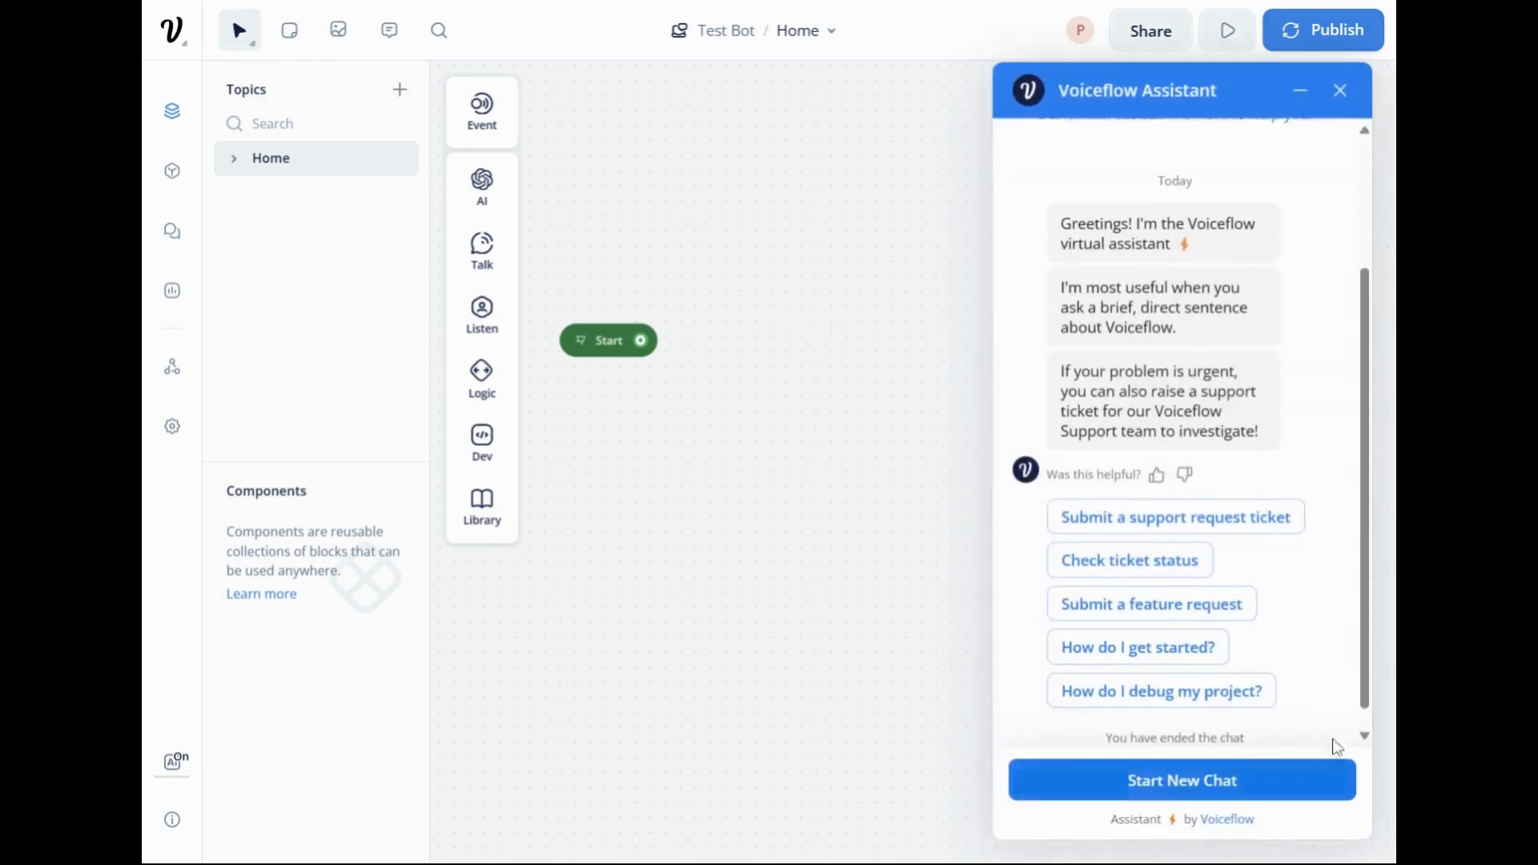
pyautogui.scroll(3, 1325, 721)
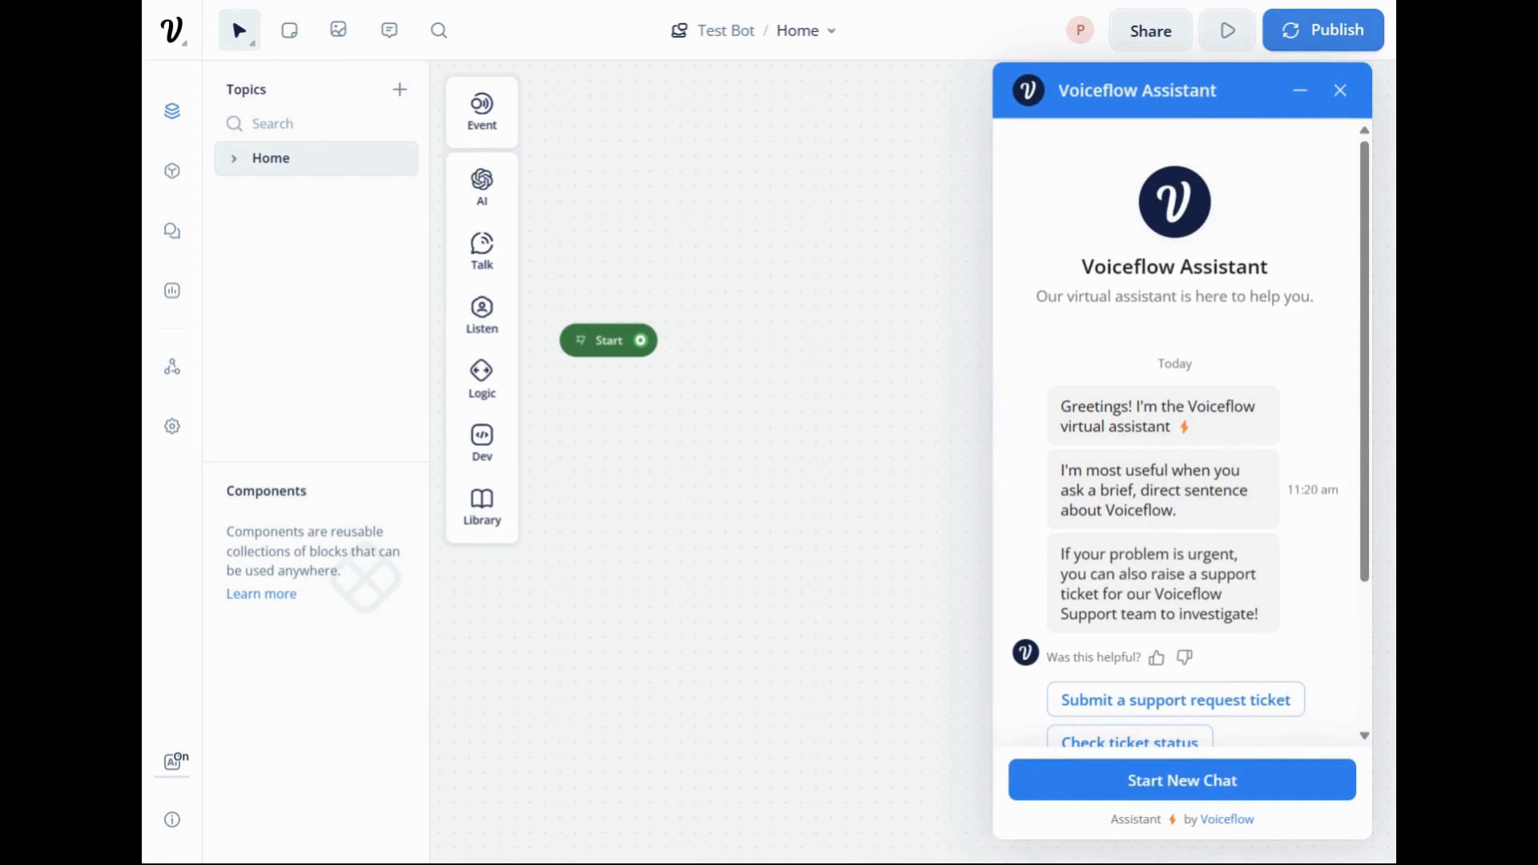
pyautogui.scroll(-3, 1130, 521)
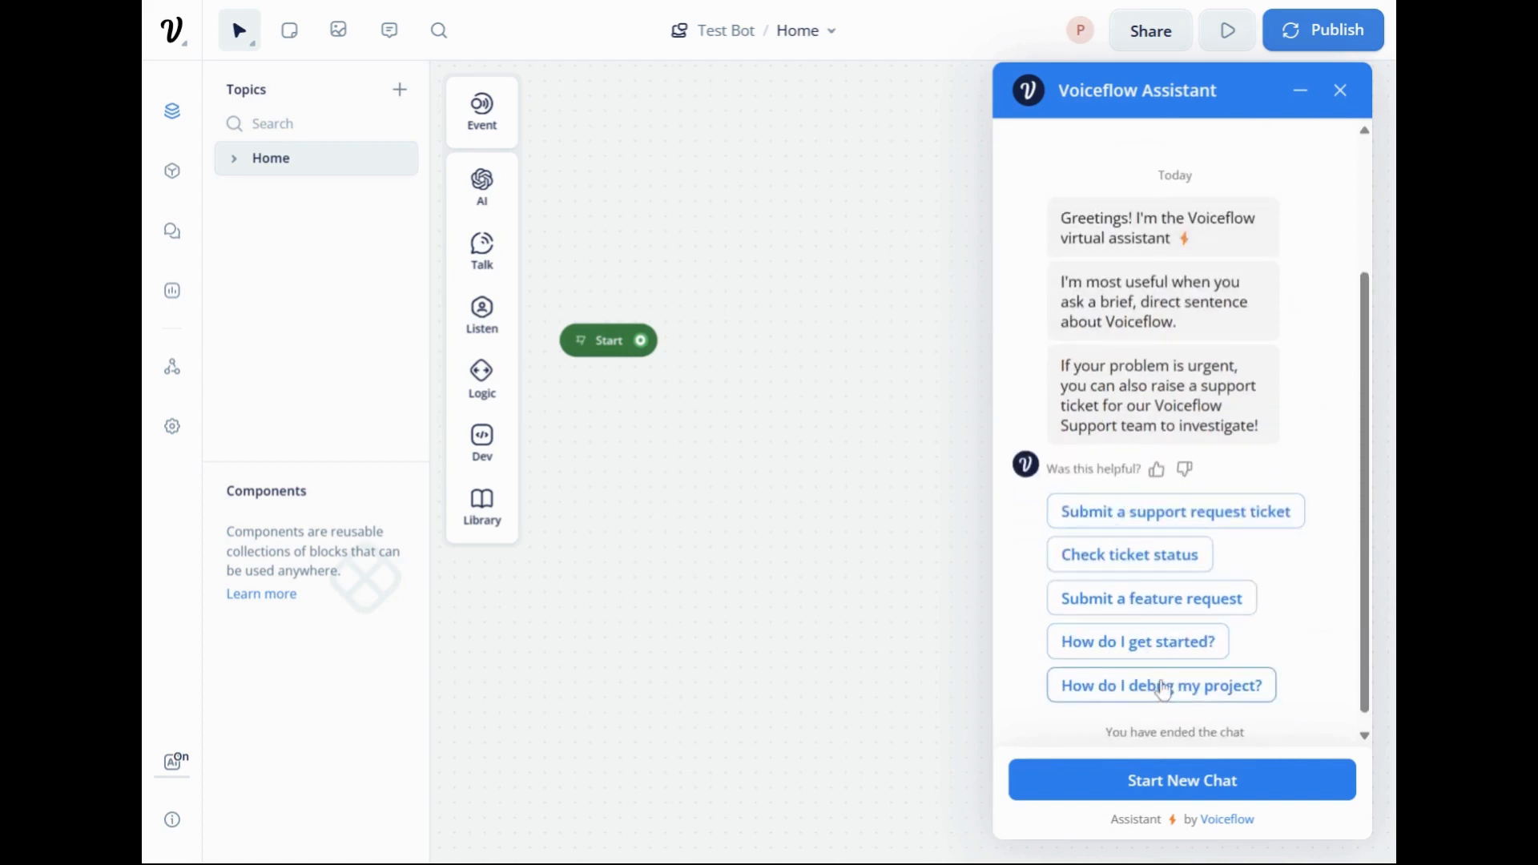
pyautogui.click(1186, 782)
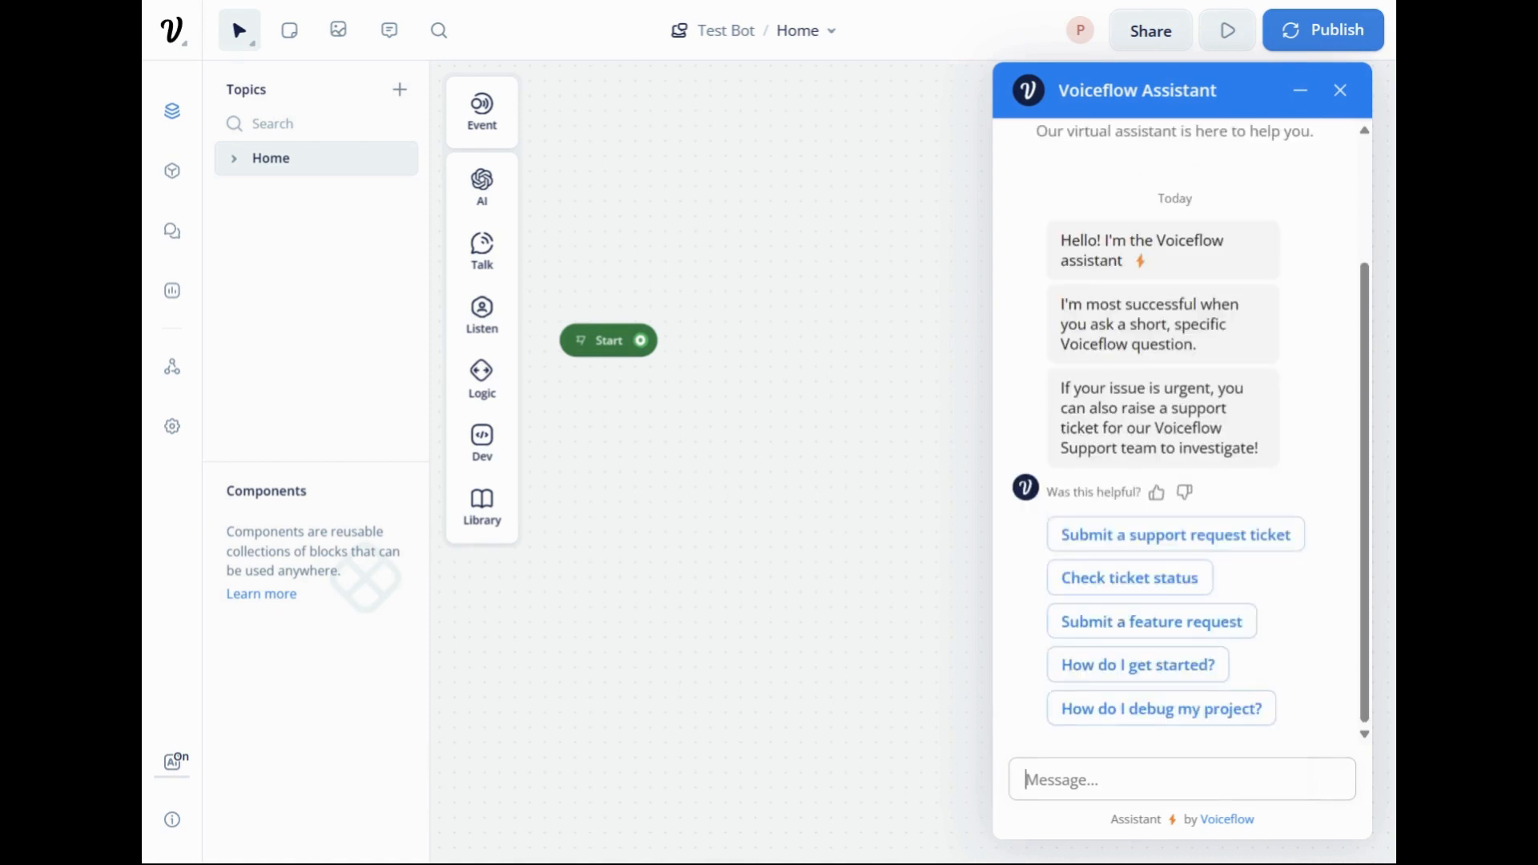
# Try the assistant's message field with the draft "jahgja", clear it and end the chat.
pyautogui.write('jahgja')
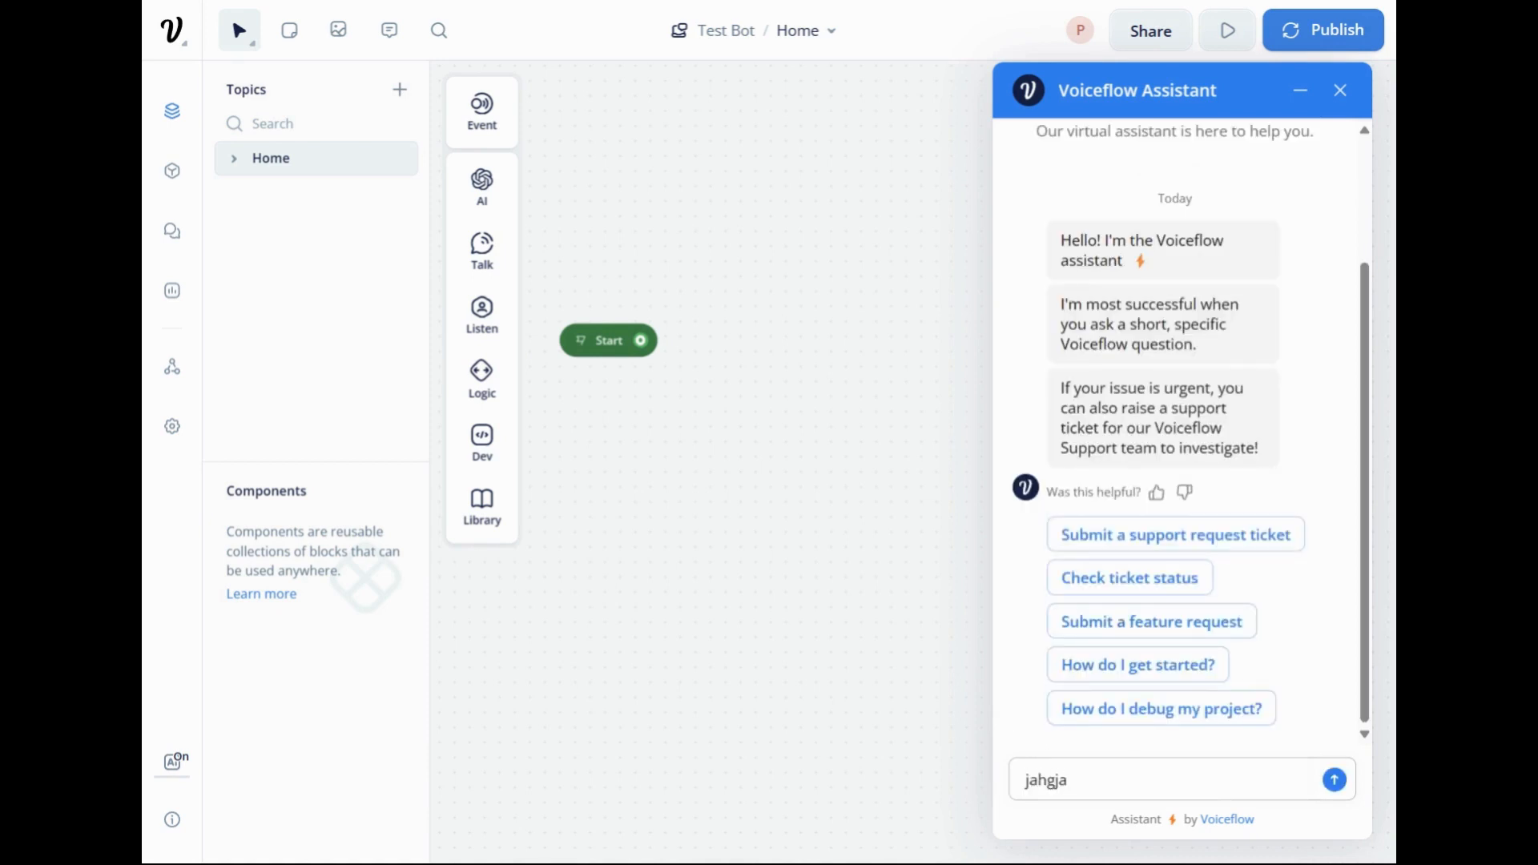
pyautogui.press('BackSpace')
pyautogui.press('BackSpace')
pyautogui.press('BackSpace')
pyautogui.press('BackSpace')
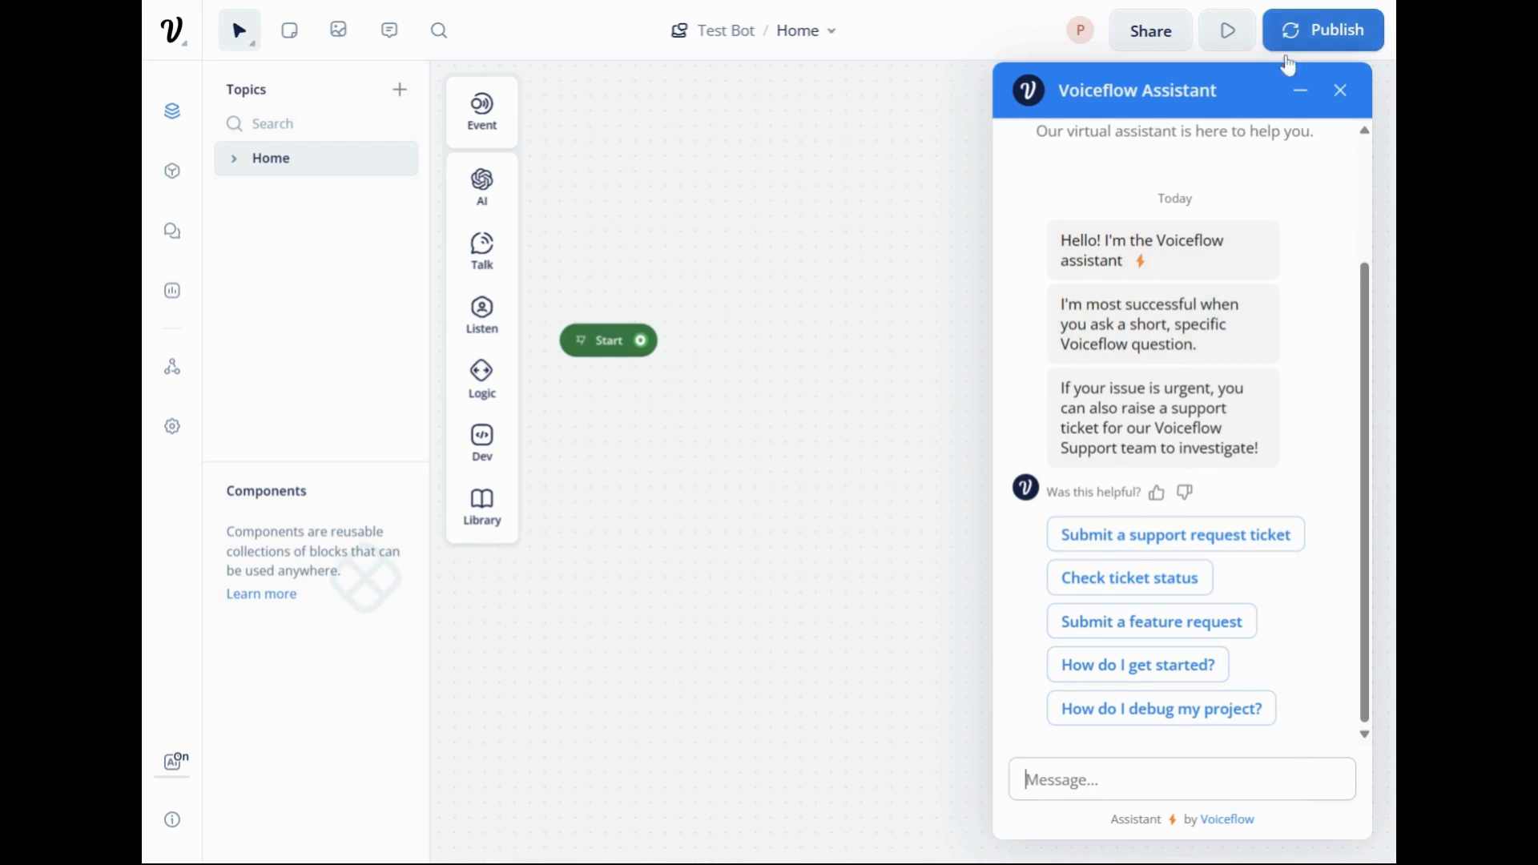
pyautogui.click(1343, 100)
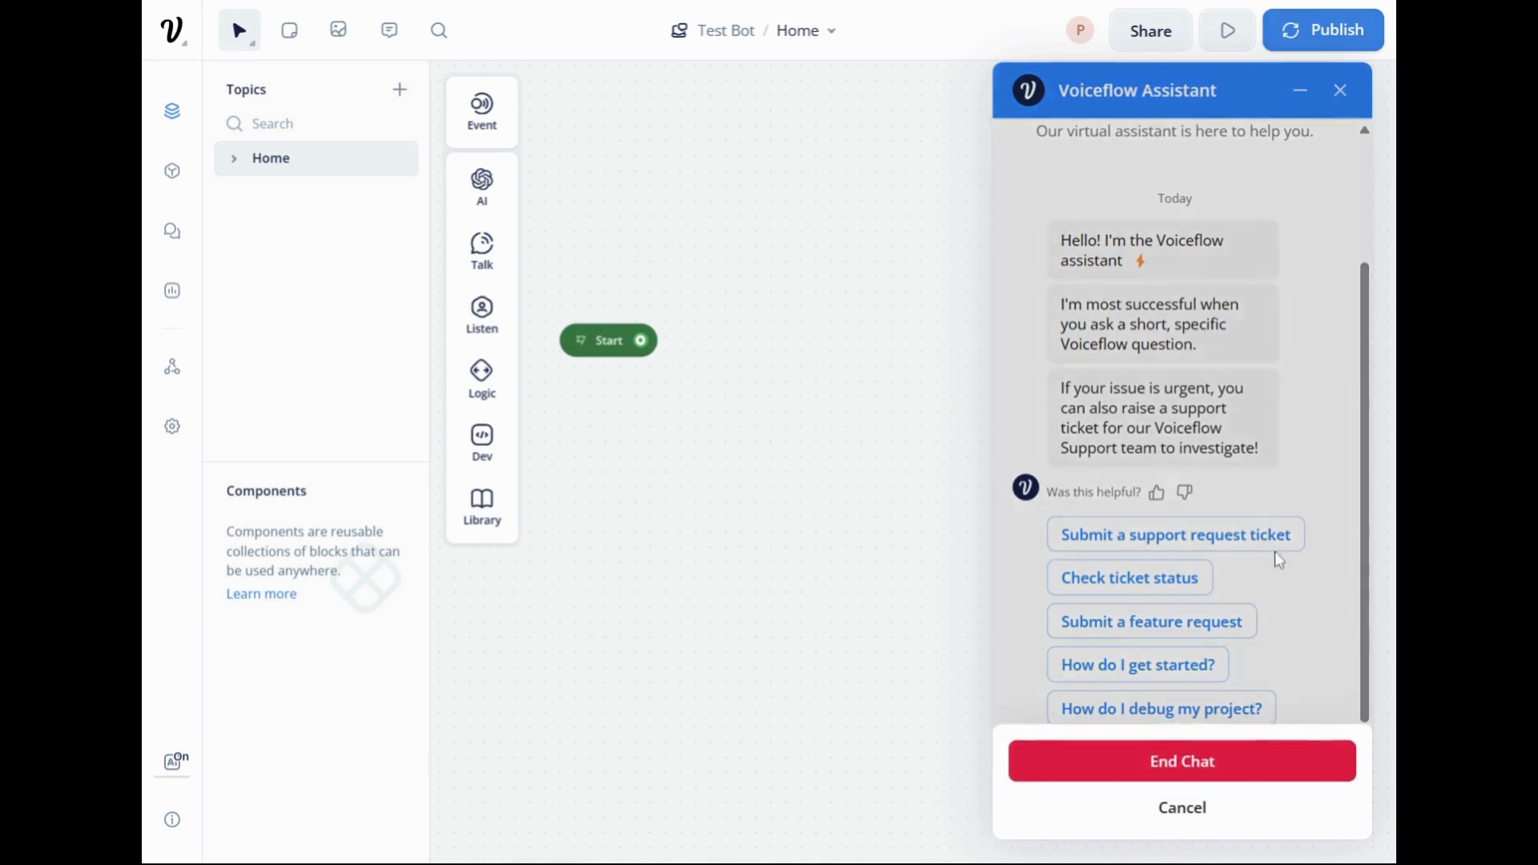
pyautogui.click(1242, 774)
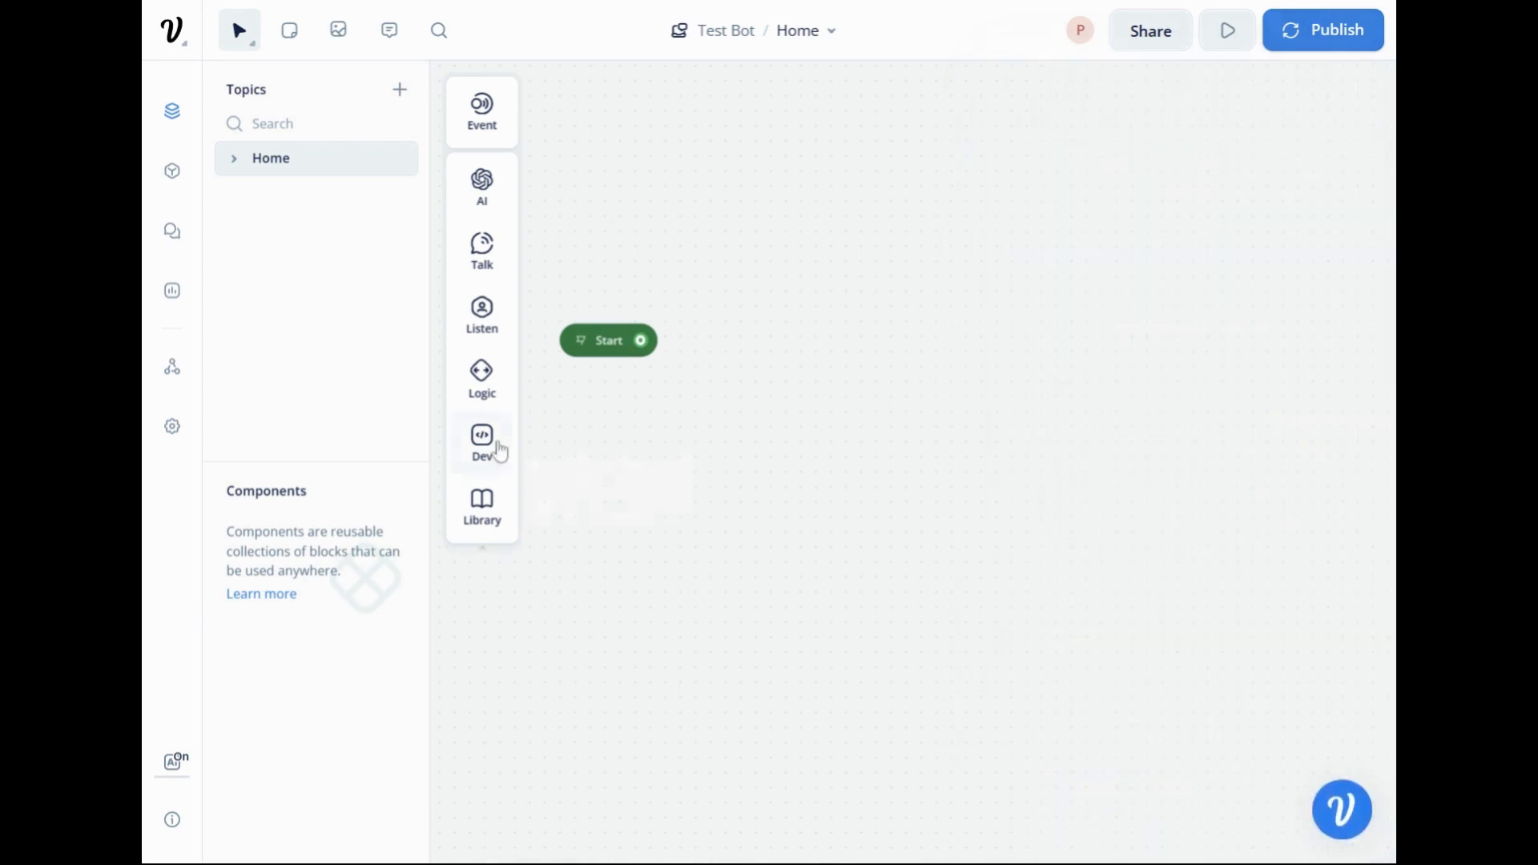
# Place a Talk Text block on the canvas beside the Start block and open its reply editor.
pyautogui.moveTo(486, 251)
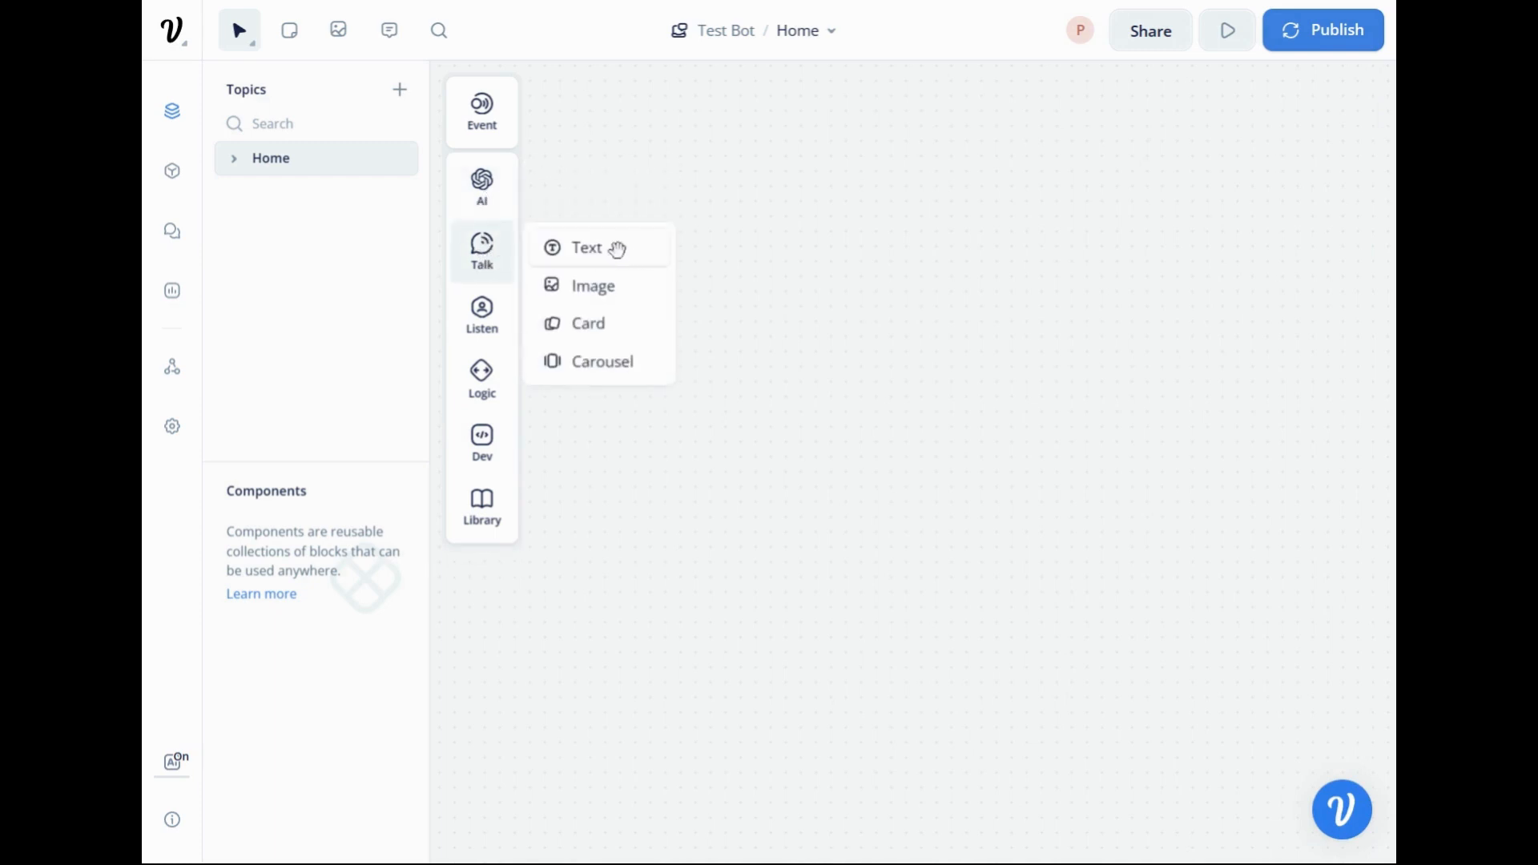
pyautogui.moveTo(617, 250); pyautogui.dragTo(861, 319)
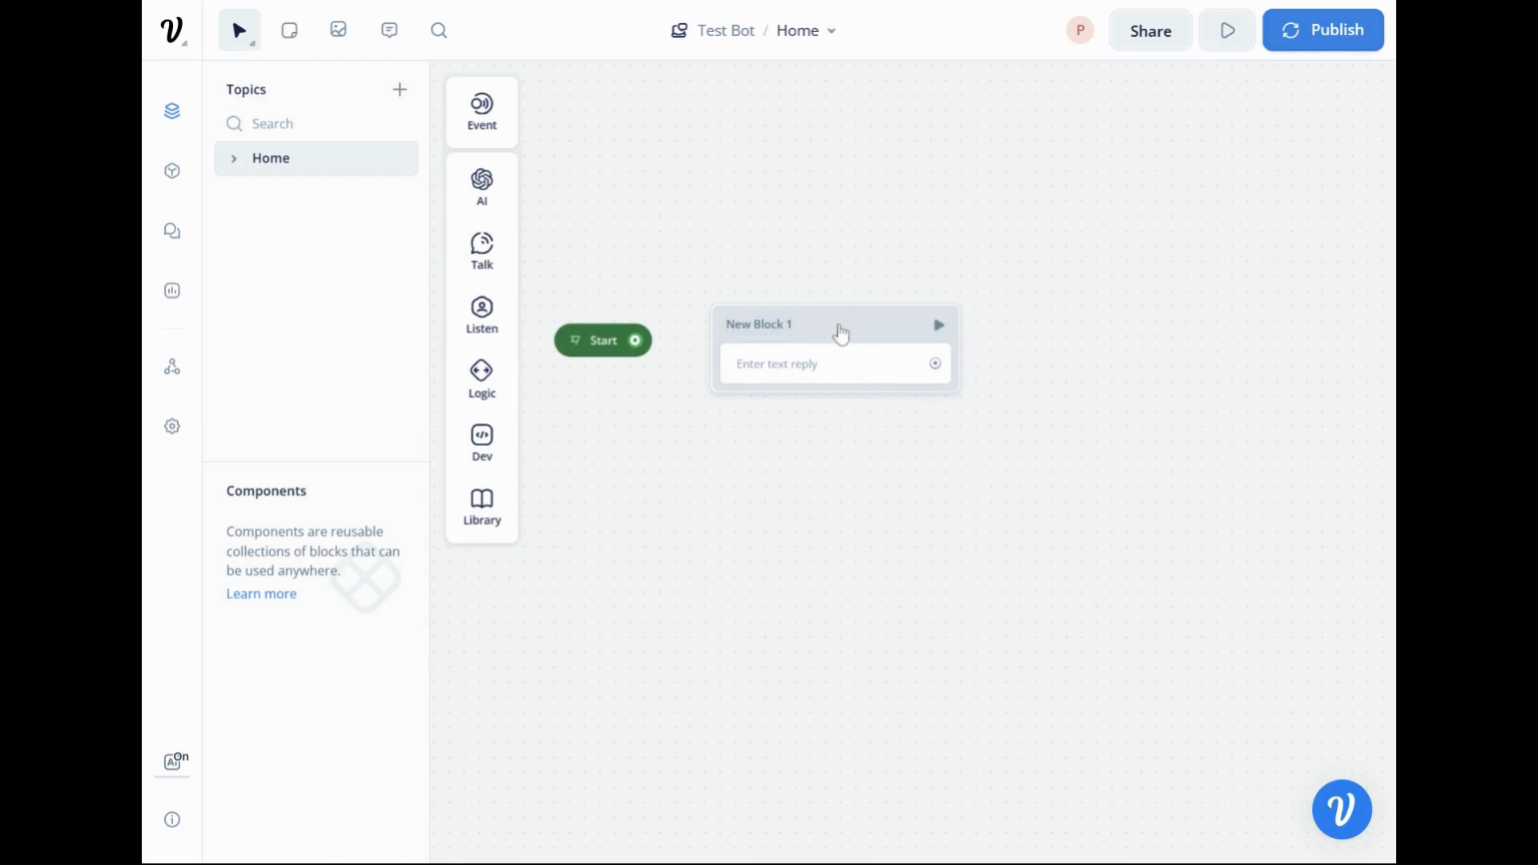
pyautogui.click(799, 367)
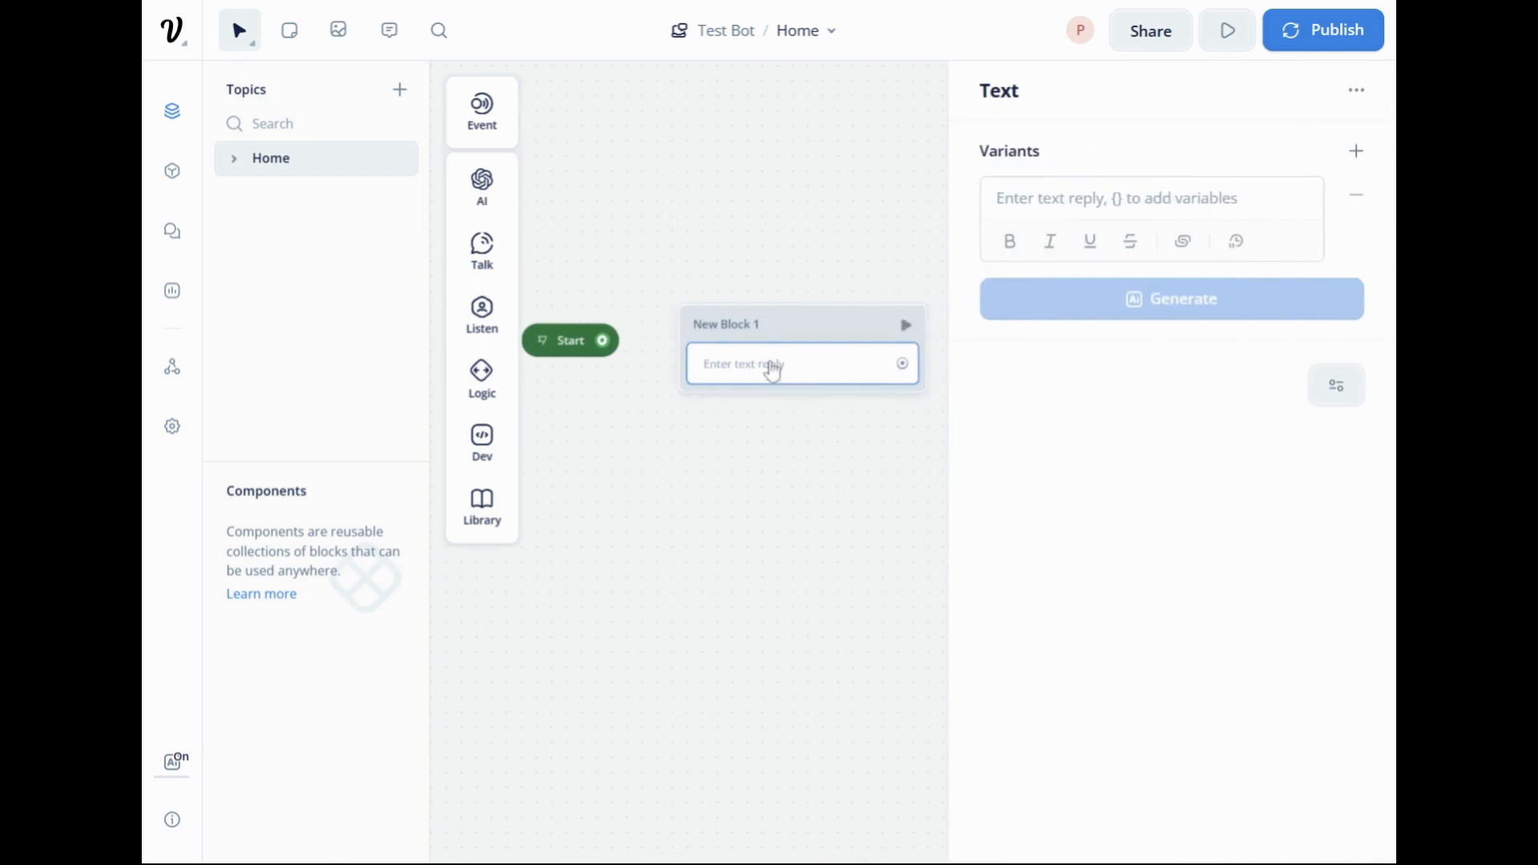
# Write the block's text reply as "Hello My name is Botly, How can I help you today?".
pyautogui.click(1090, 192)
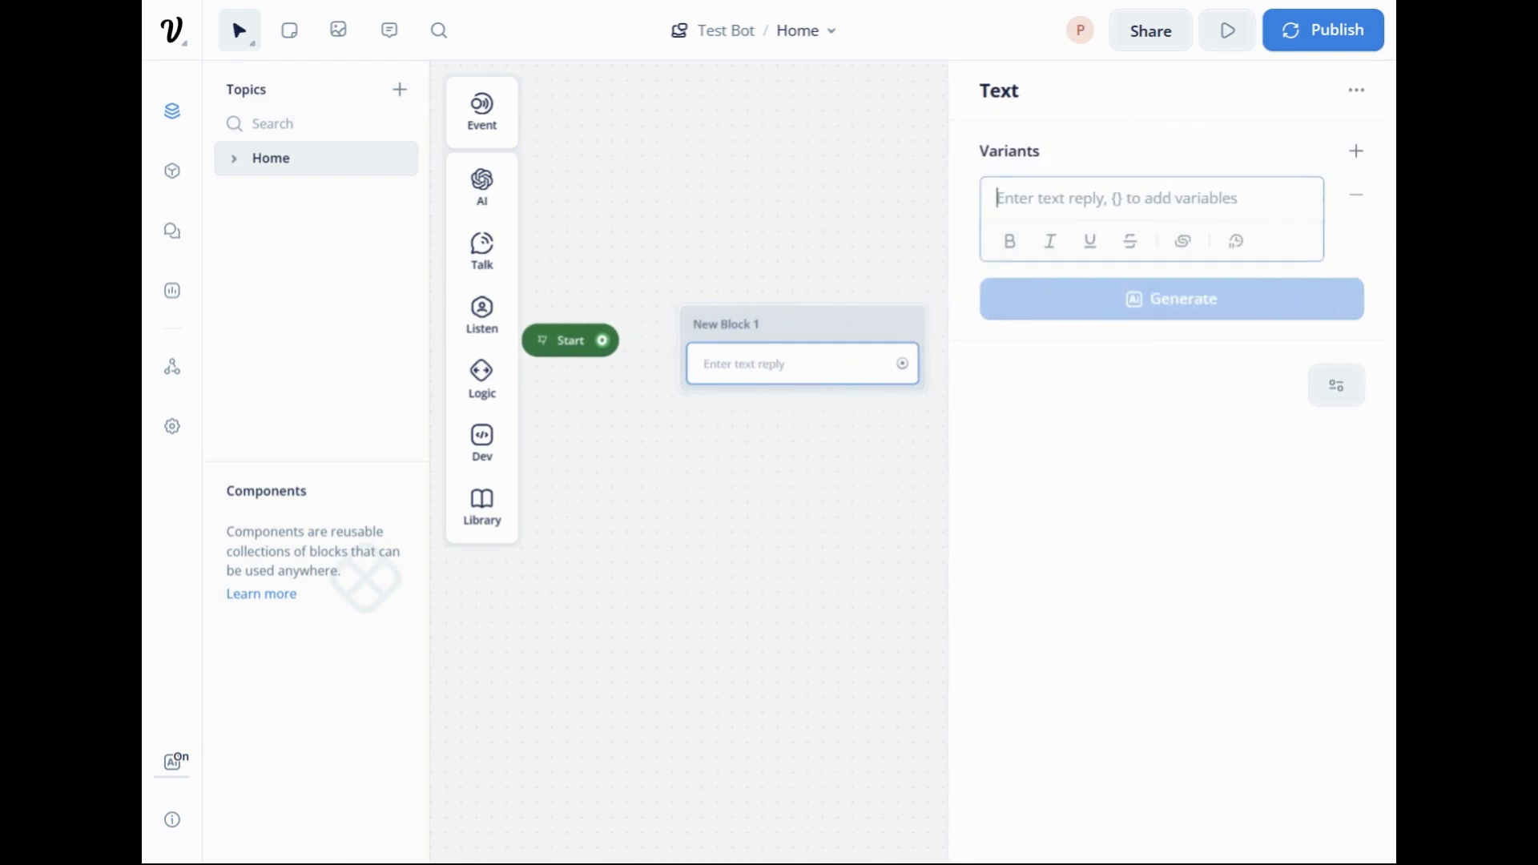
pyautogui.write('Hel')
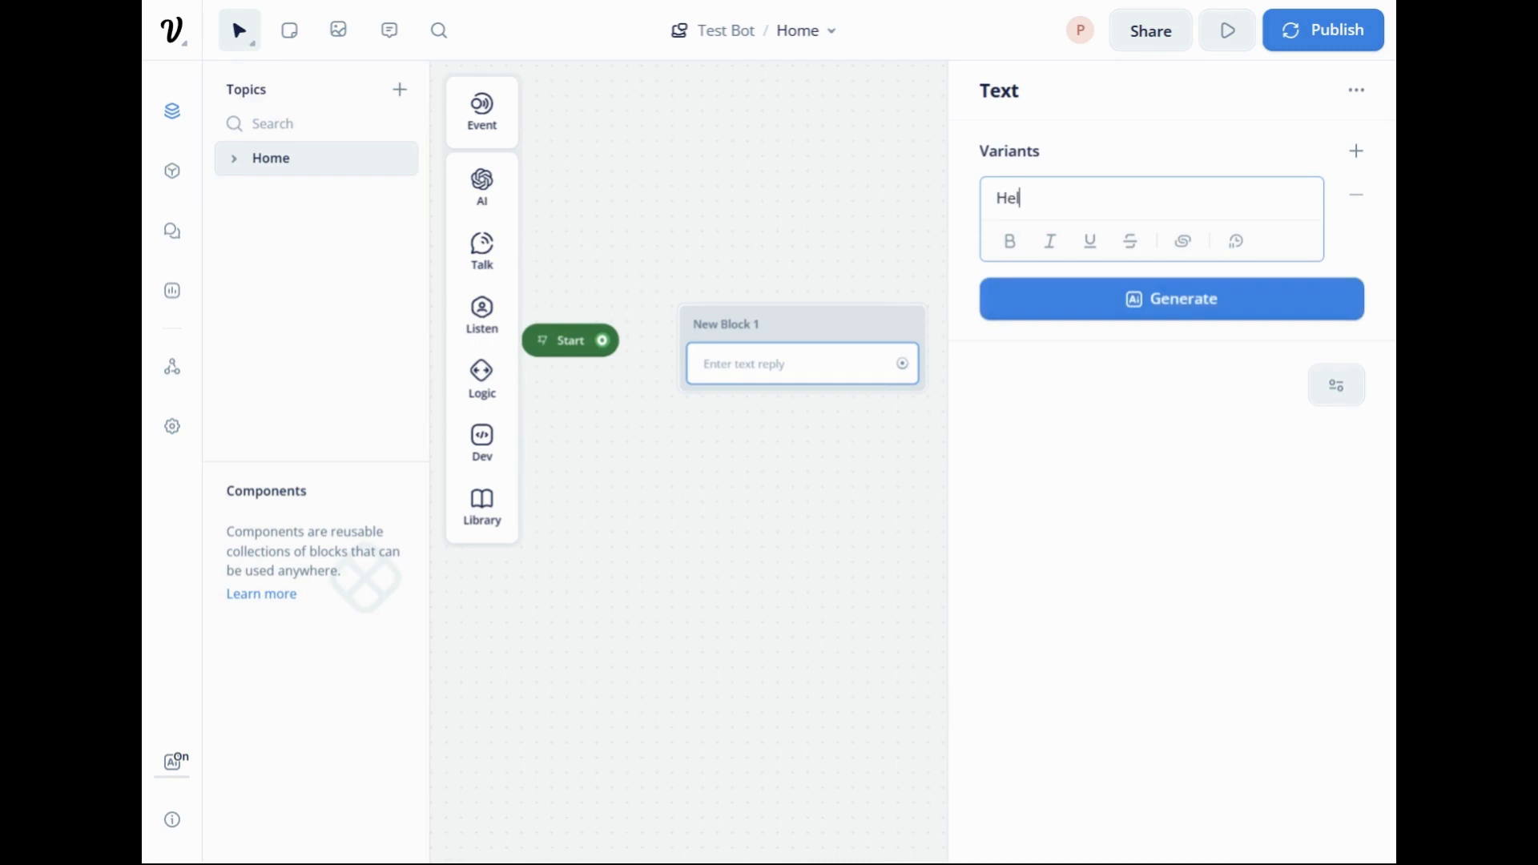
pyautogui.write('lo My anno')
pyautogui.press('BackSpace')
pyautogui.press('BackSpace')
pyautogui.press('BackSpace')
pyautogui.write('name is Botly, How can I')
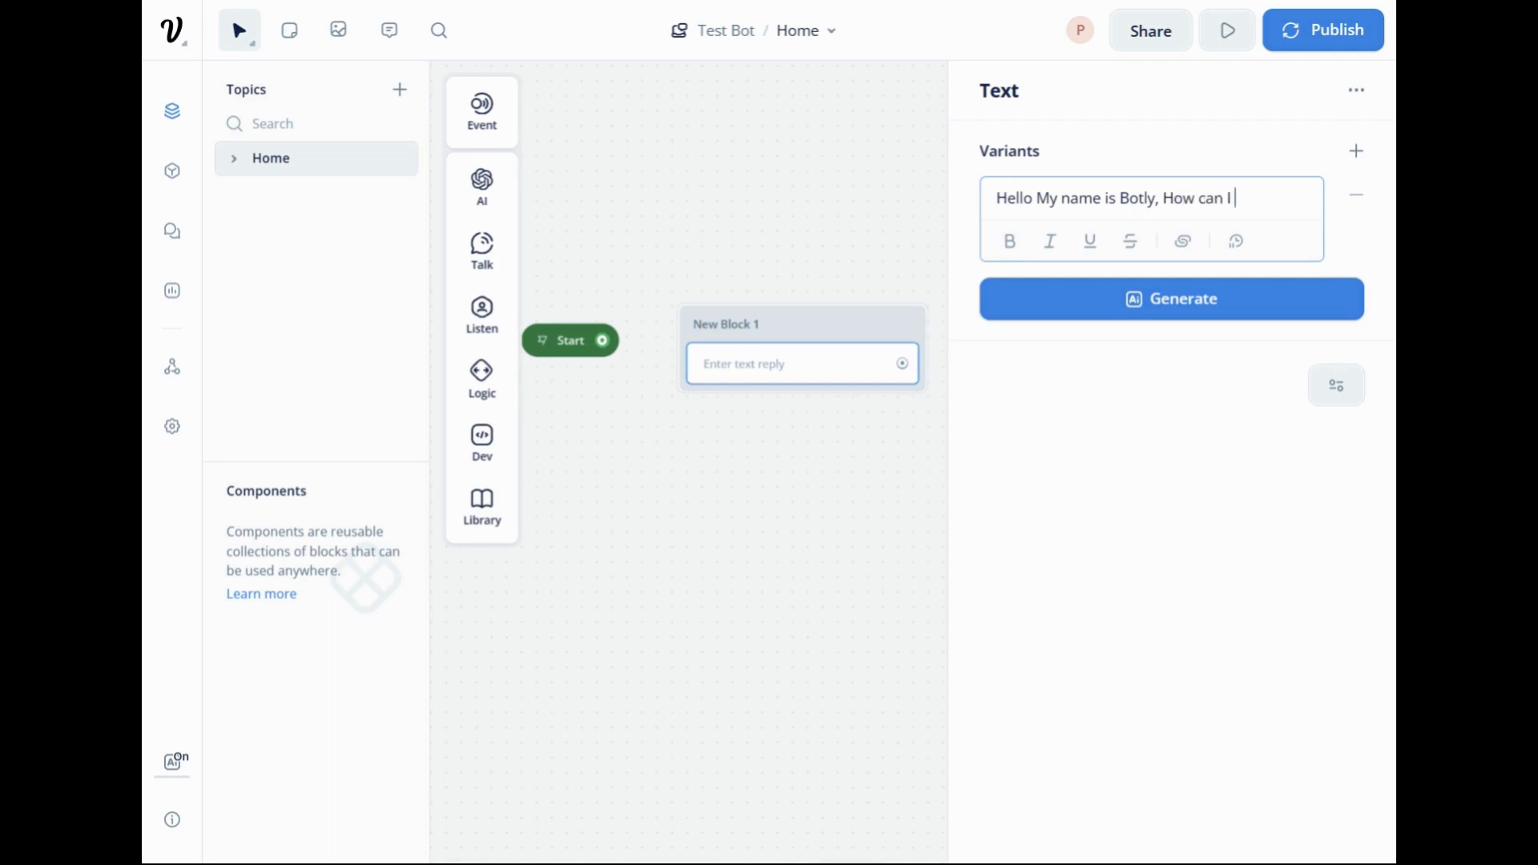
pyautogui.write('help you today?')
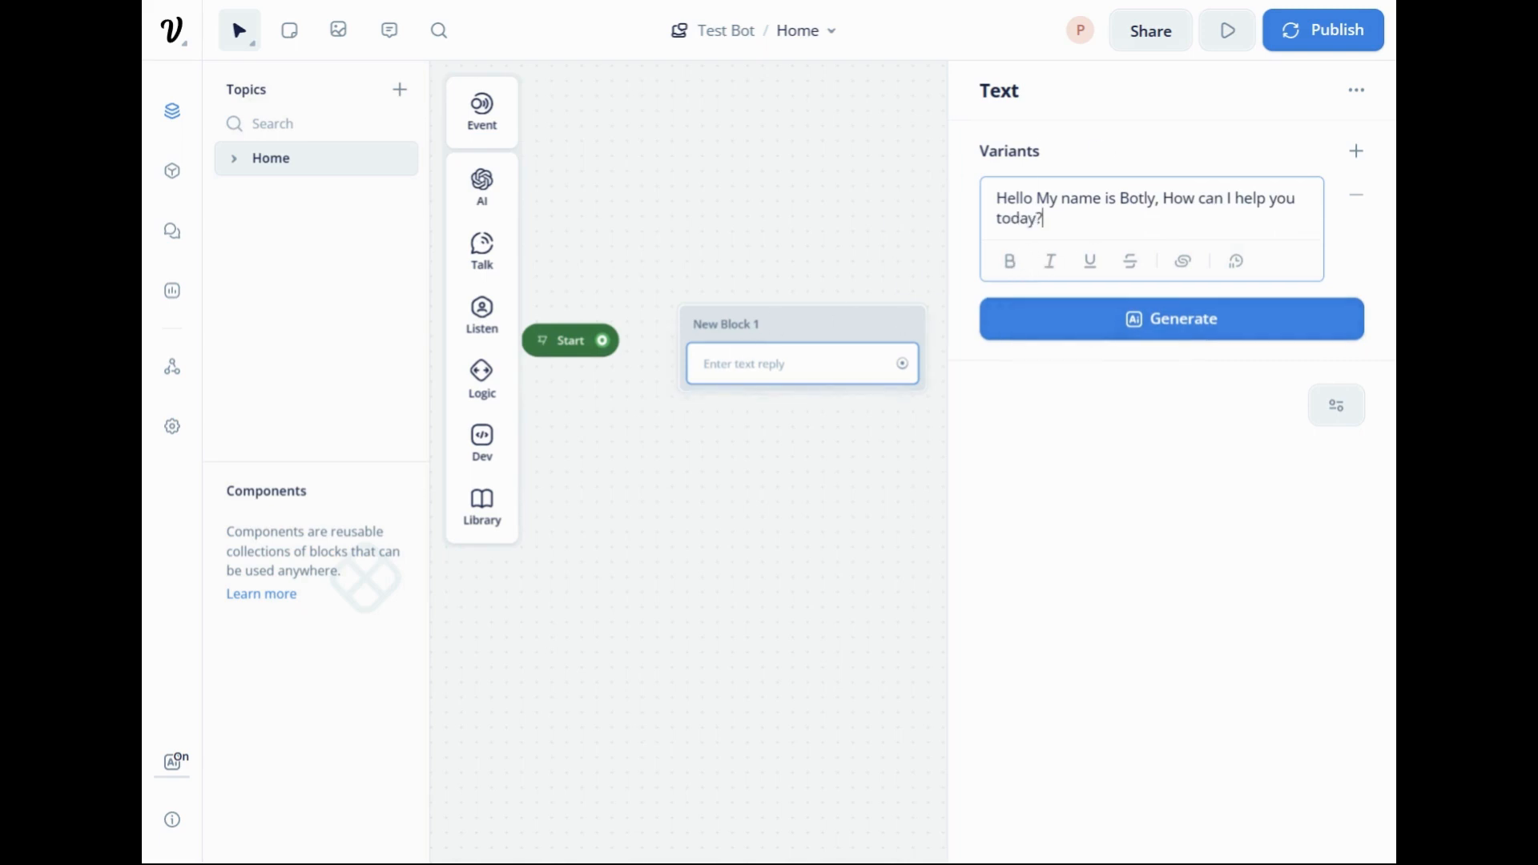
# Generate 3 variants of the greeting with AI, review them and accept them all by closing the editor.
pyautogui.click(1229, 320)
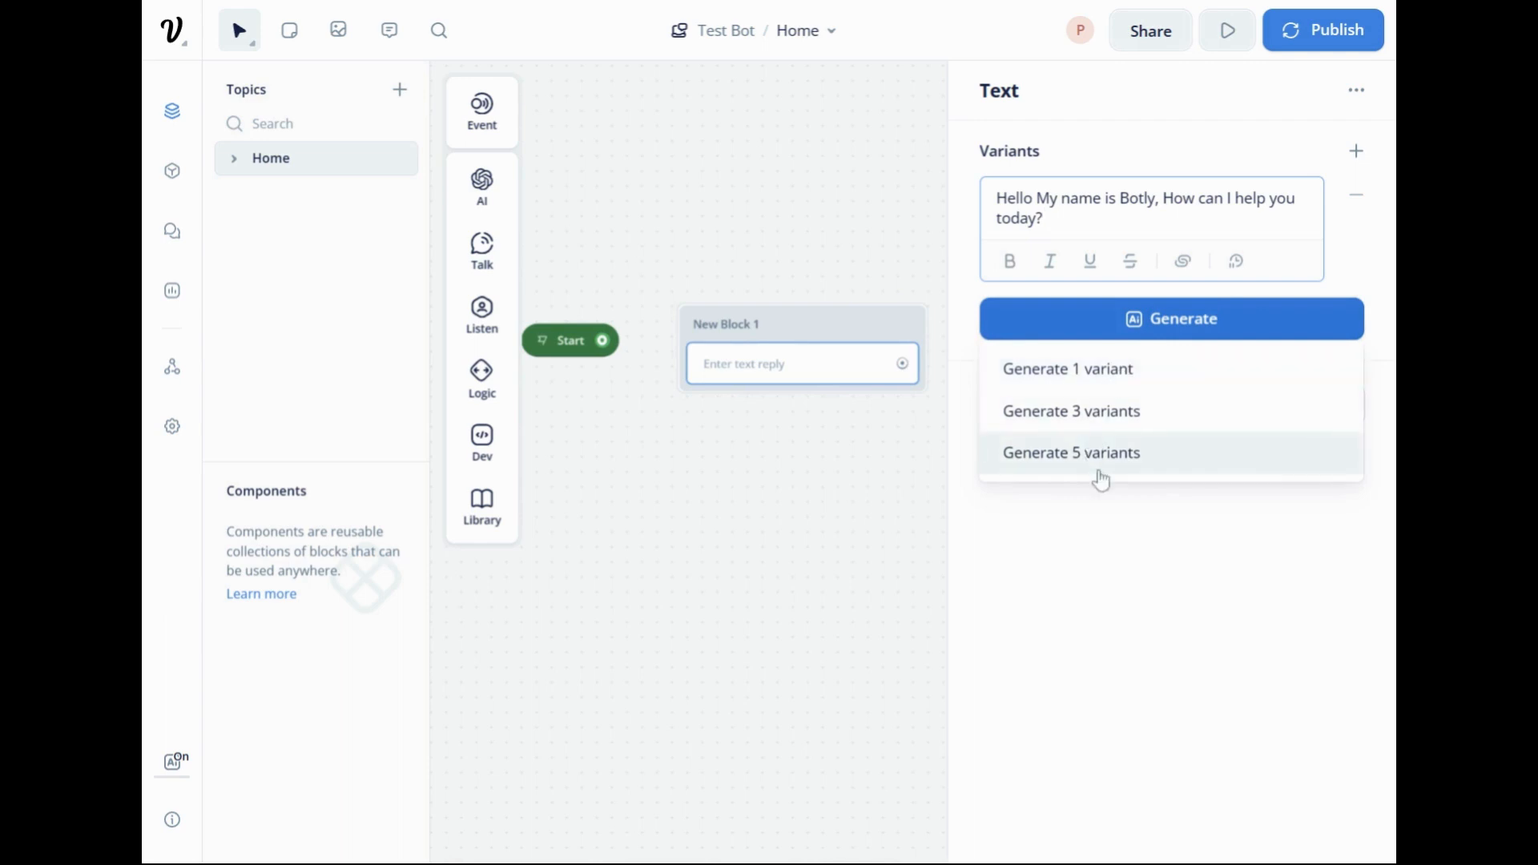
pyautogui.click(1090, 413)
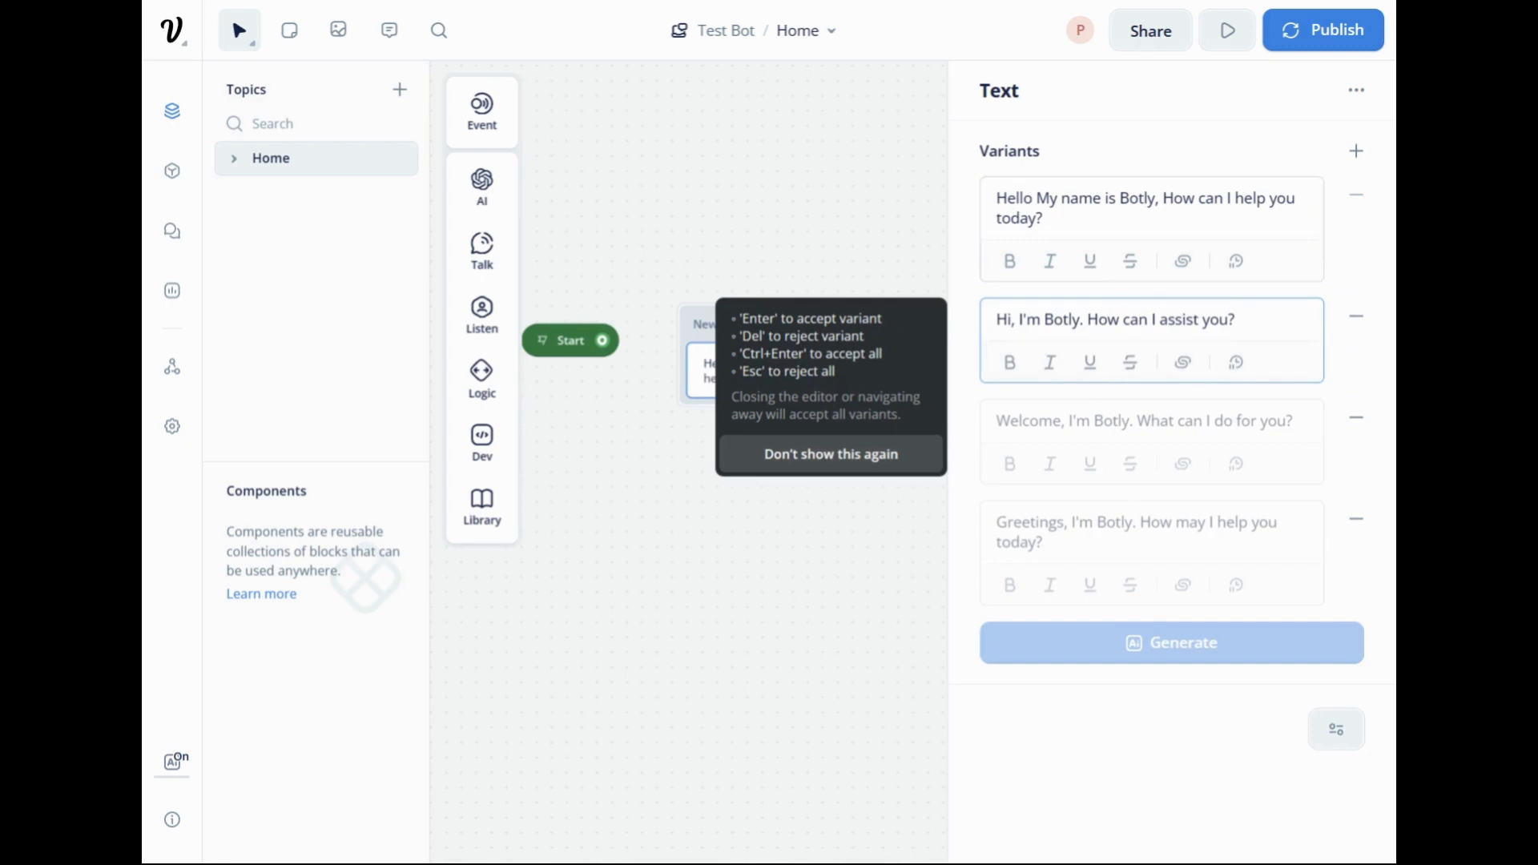
pyautogui.click(1233, 420)
pyautogui.click(1199, 583)
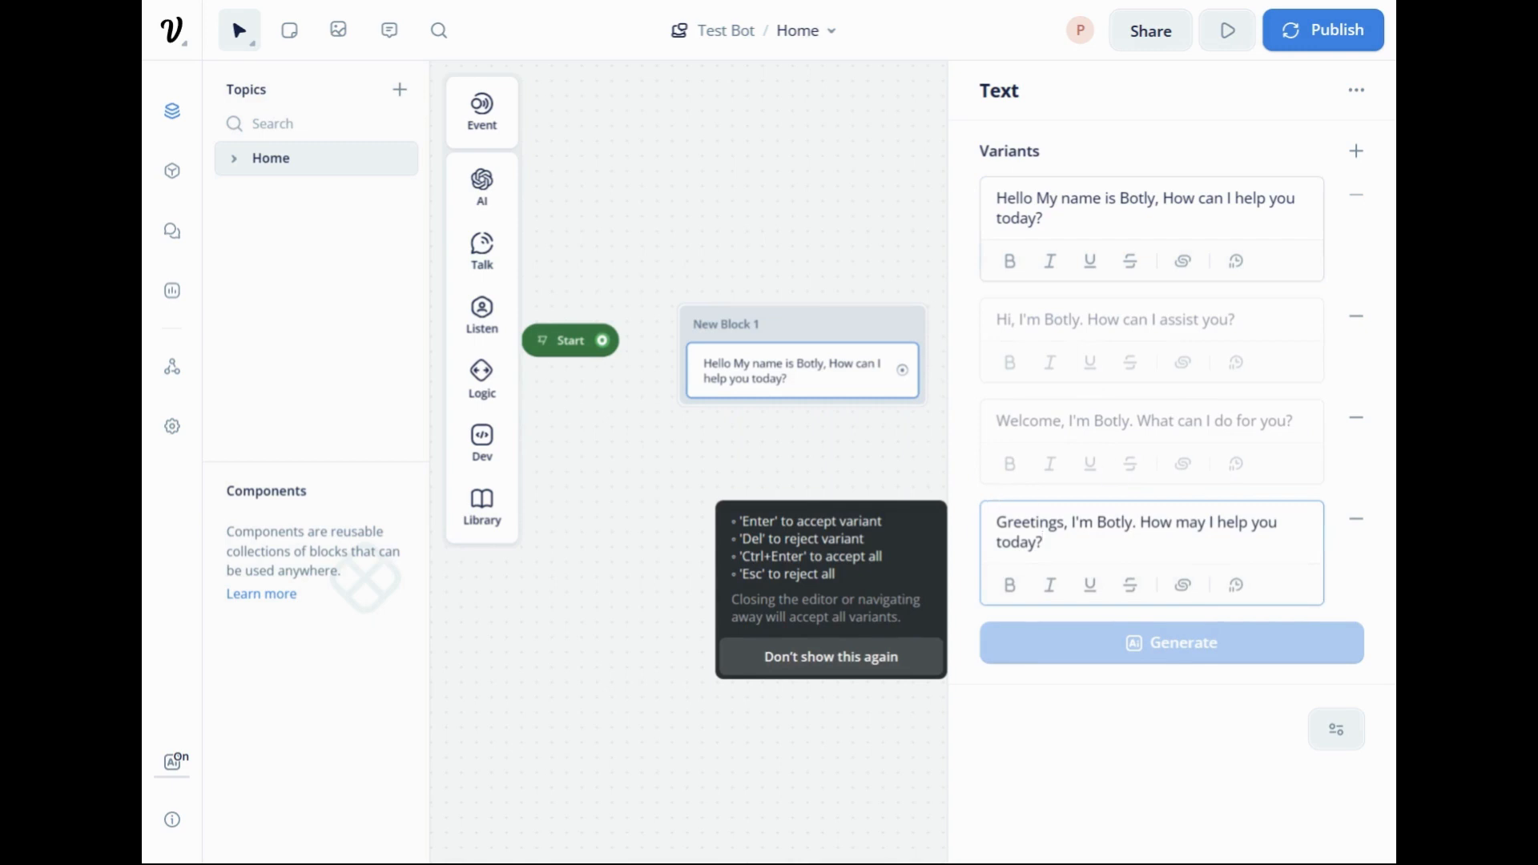
pyautogui.click(781, 754)
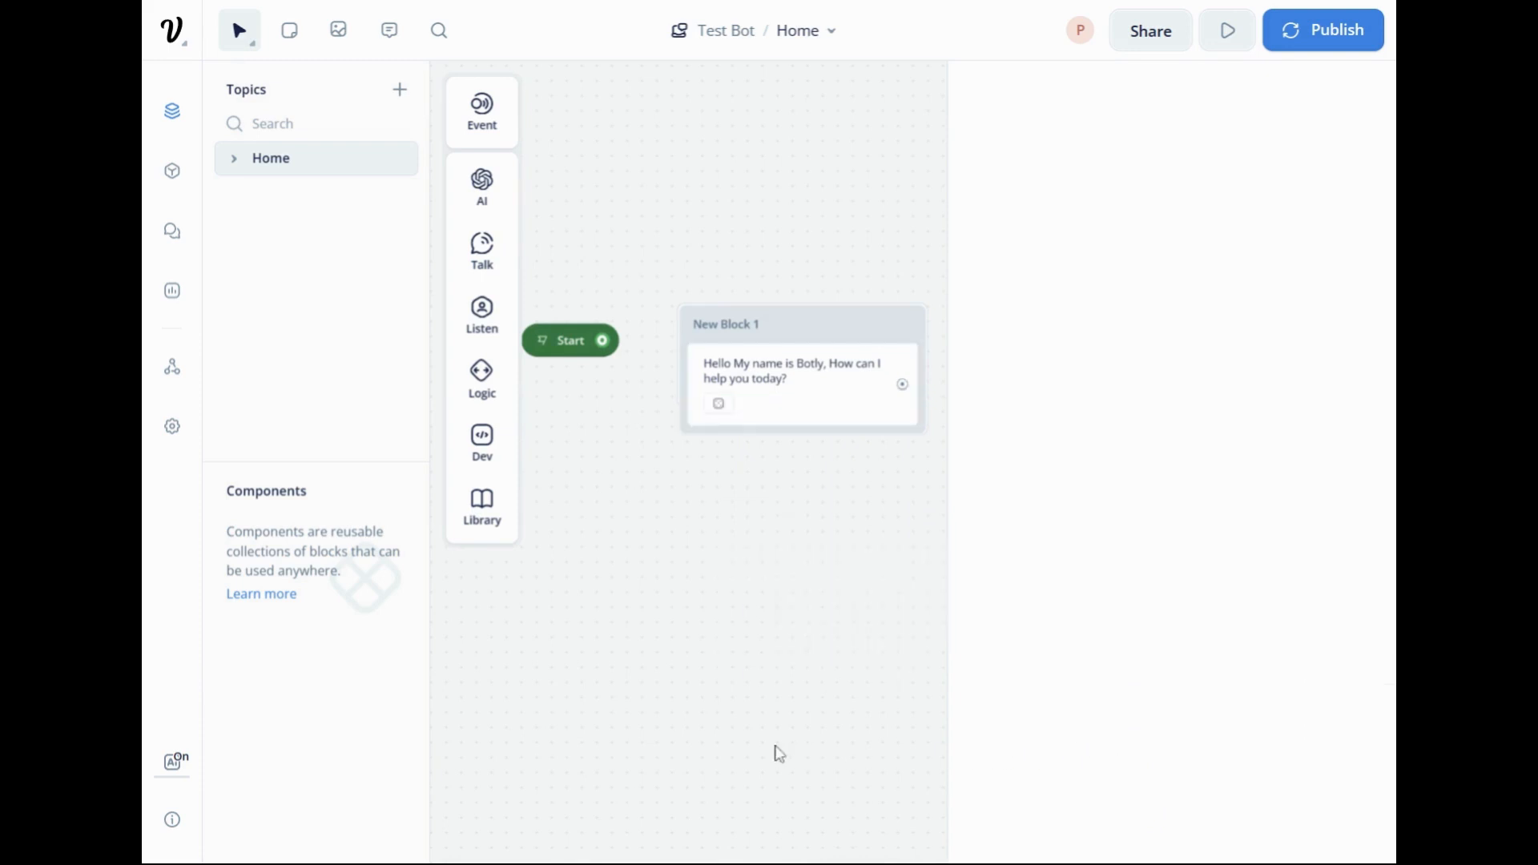
# Connect the Start block to the greeting block and position the greeting block up and away from Start.
pyautogui.moveTo(807, 347); pyautogui.dragTo(862, 295)
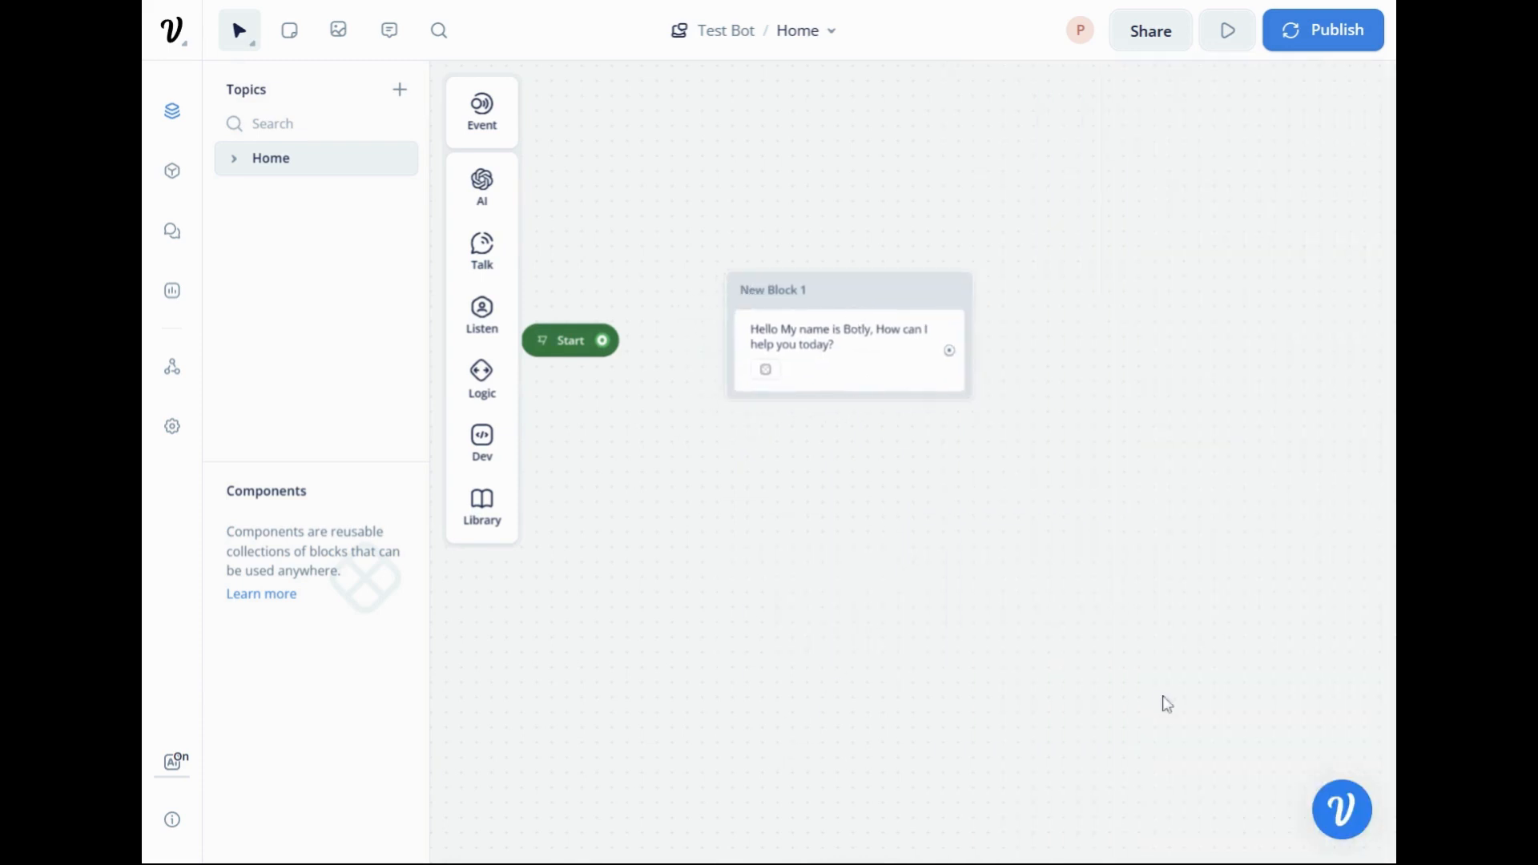
pyautogui.moveTo(603, 340); pyautogui.dragTo(748, 290)
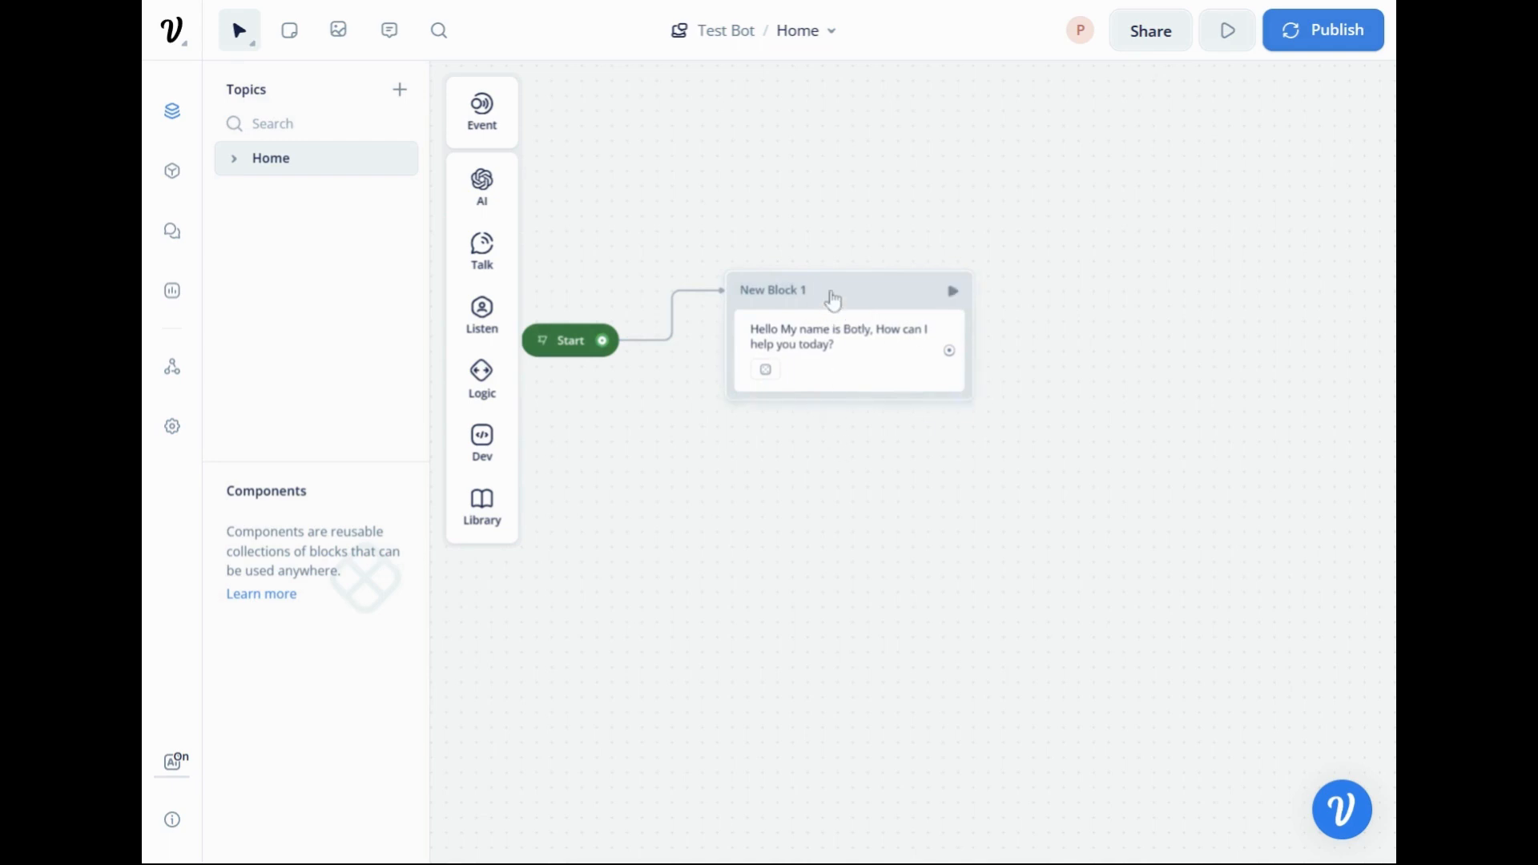
pyautogui.moveTo(835, 289); pyautogui.dragTo(887, 254)
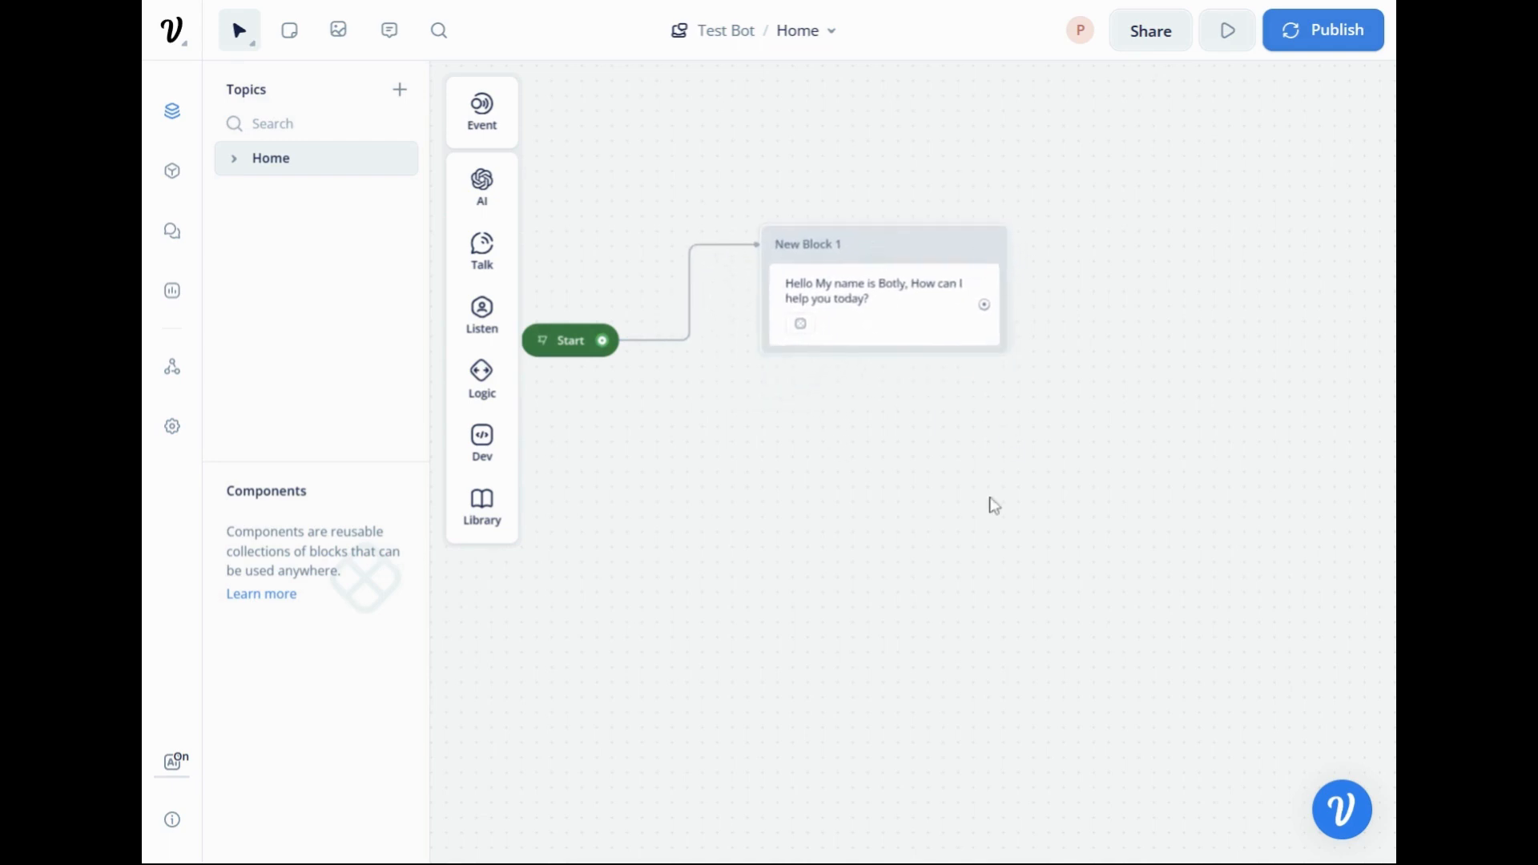
pyautogui.moveTo(820, 494); pyautogui.dragTo(960, 499)
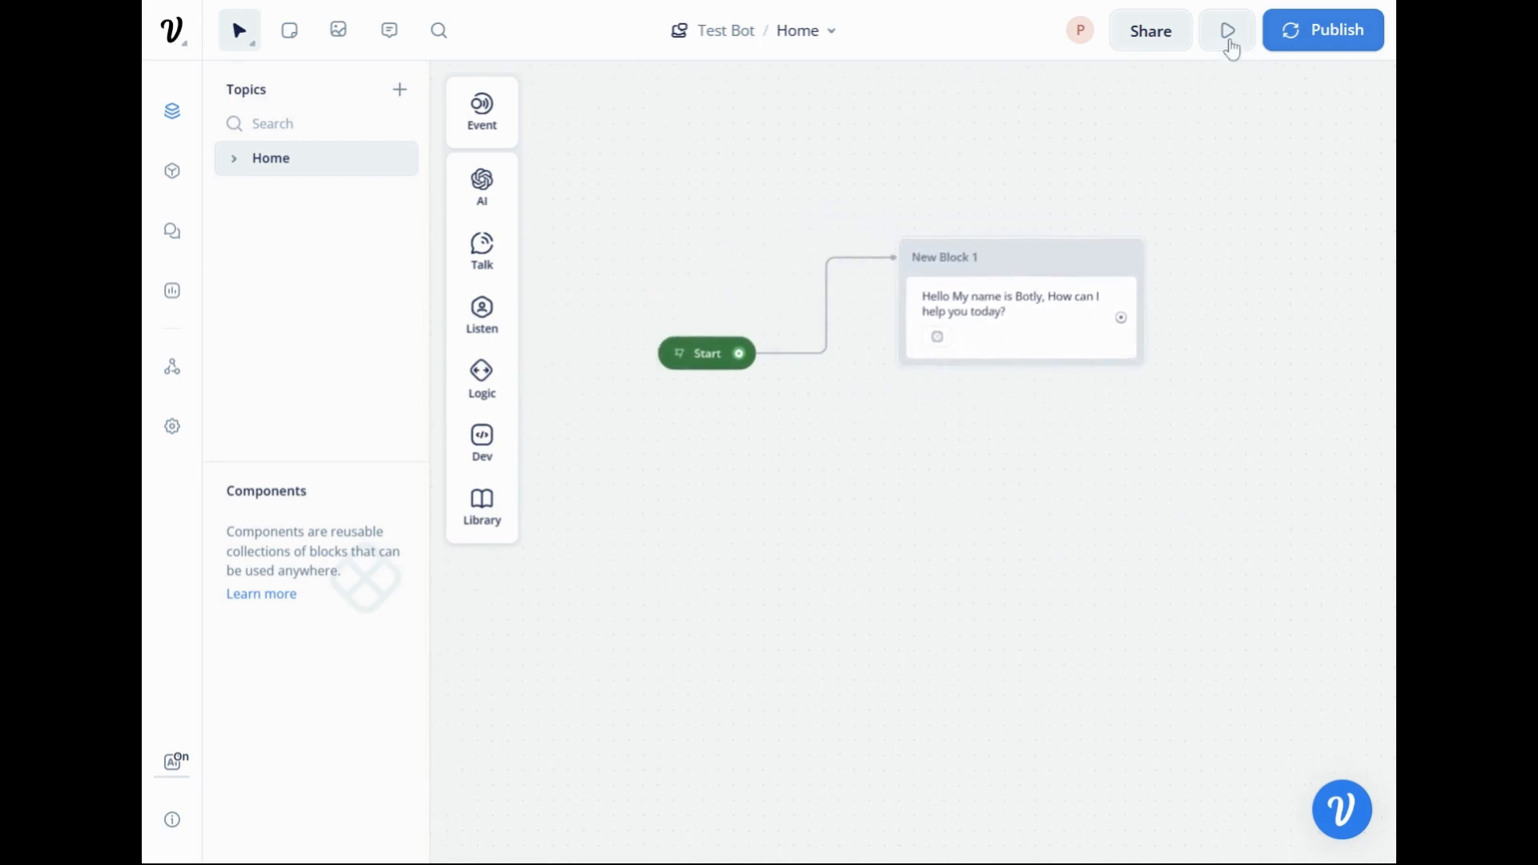
# Run a test of the assistant to check the greeting message, and return to the designer.
pyautogui.click(1229, 40)
pyautogui.click(1189, 473)
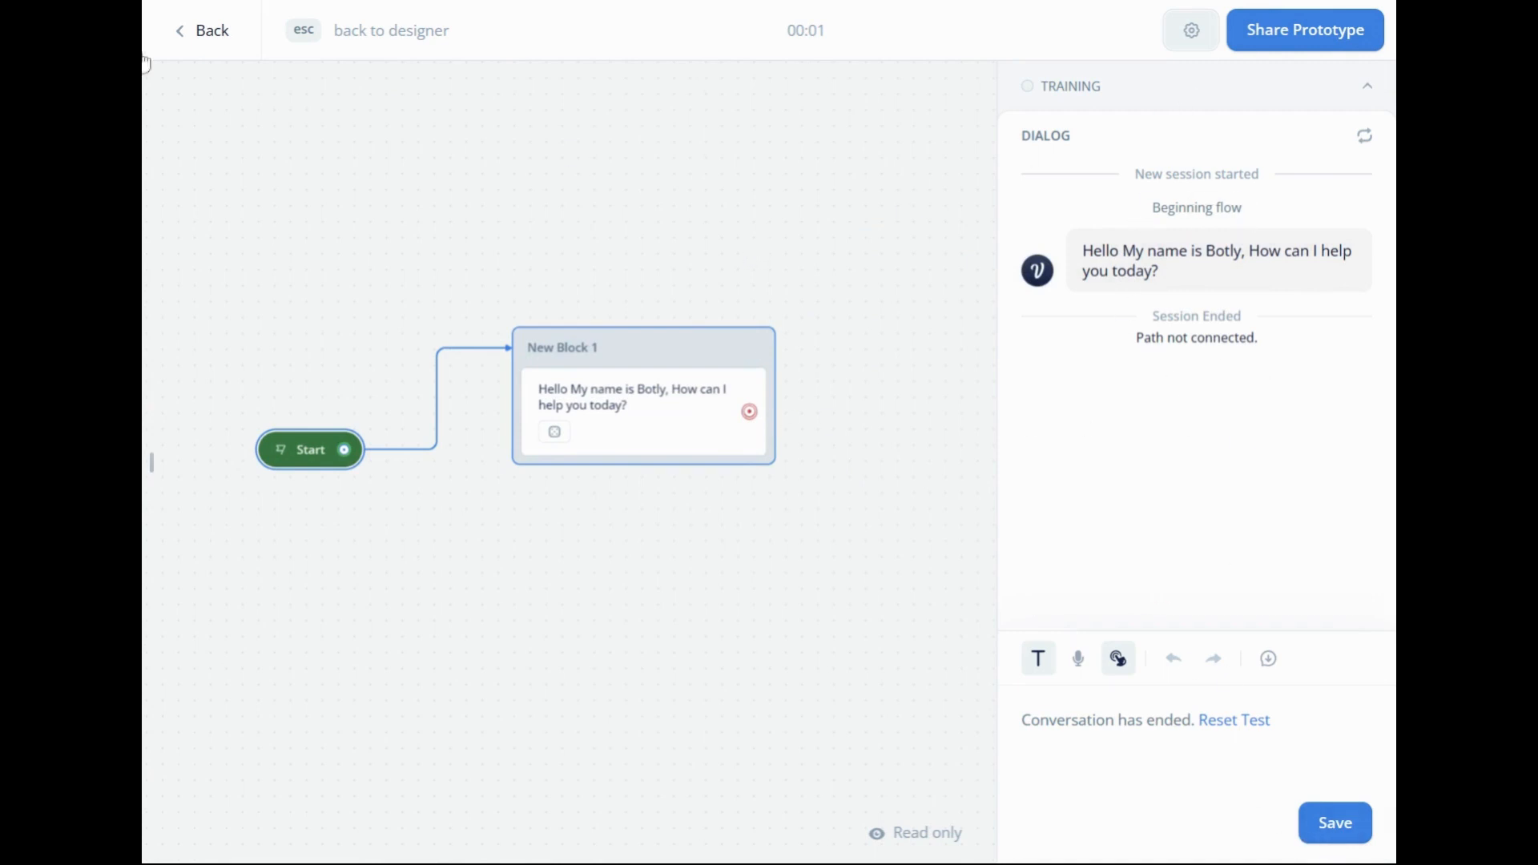
pyautogui.click(189, 33)
# Add a Capture step to the greeting block, directly below its text reply.
pyautogui.moveTo(715, 541); pyautogui.dragTo(1009, 416)
pyautogui.moveTo(971, 483); pyautogui.dragTo(940, 472)
pyautogui.moveTo(497, 315)
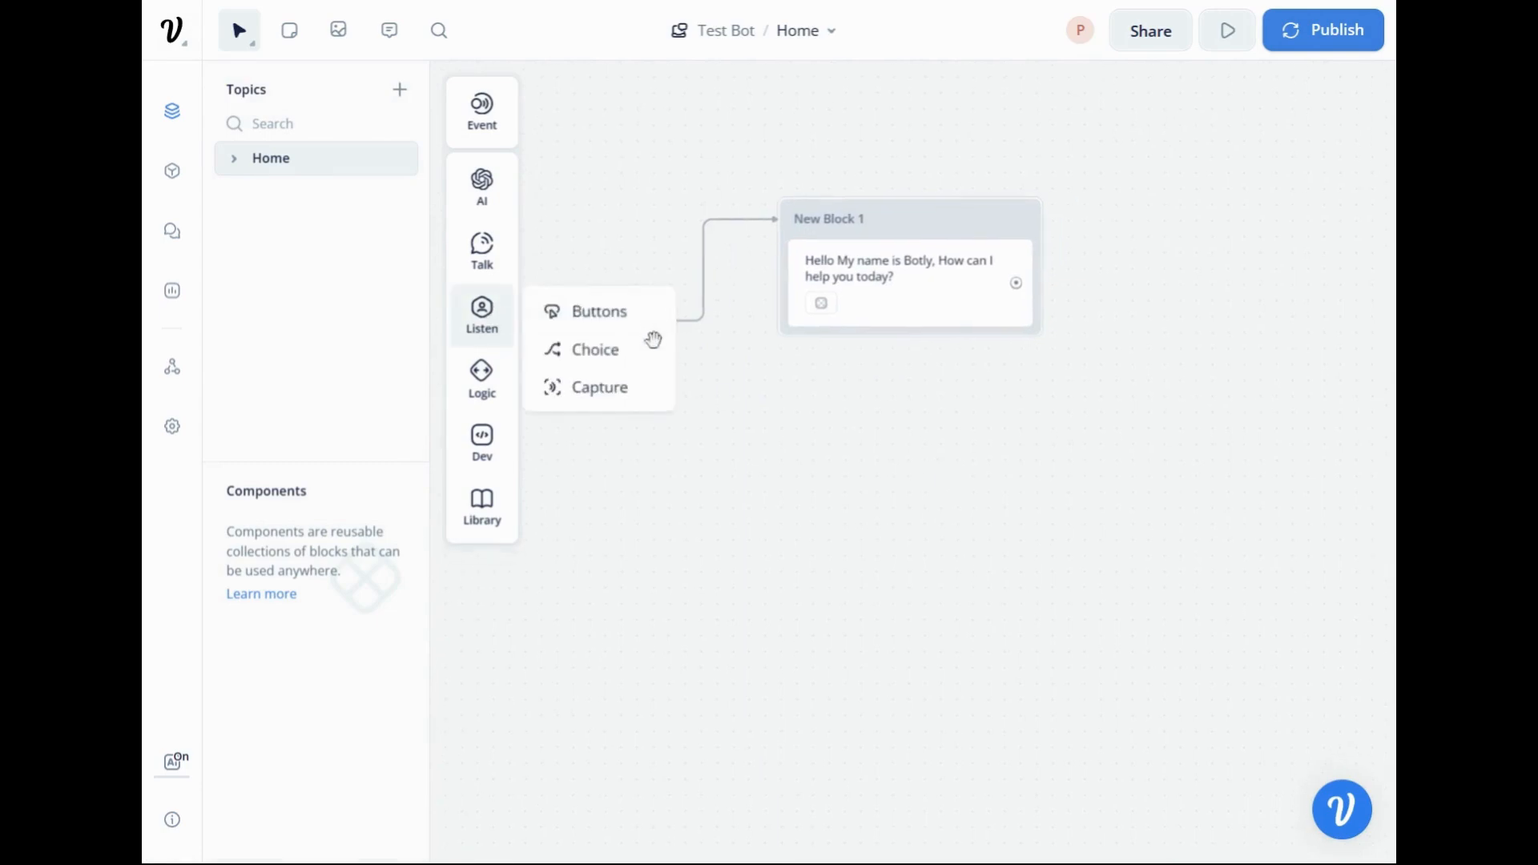
pyautogui.moveTo(610, 396); pyautogui.dragTo(927, 360)
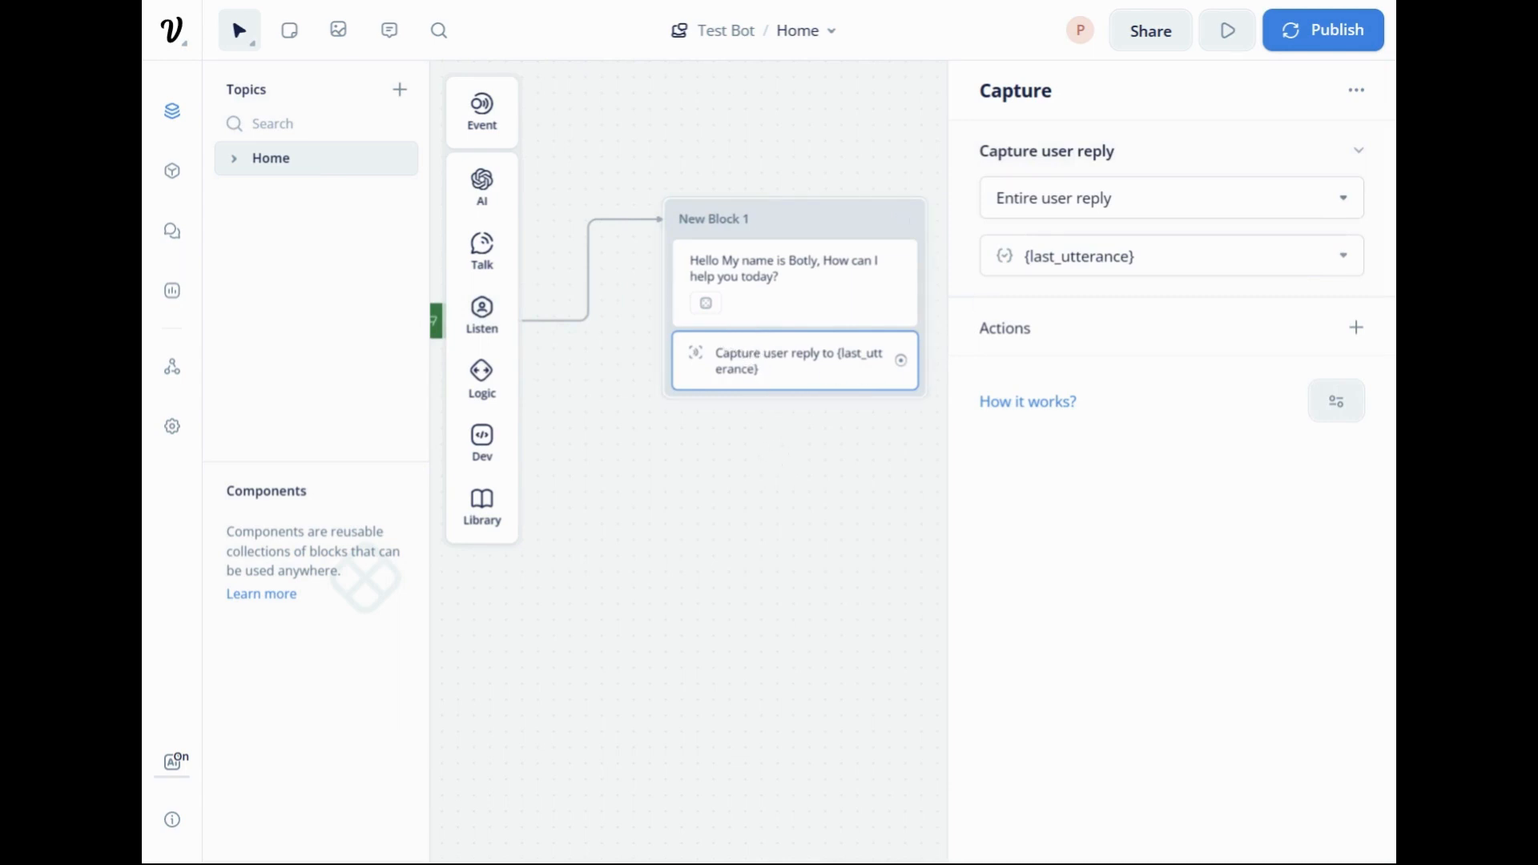
# Examine the Capture step's reply options and the actions it can trigger, leaving its settings as they are.
pyautogui.click(1171, 197)
pyautogui.click(1163, 490)
pyautogui.moveTo(858, 481); pyautogui.dragTo(801, 491)
pyautogui.click(745, 356)
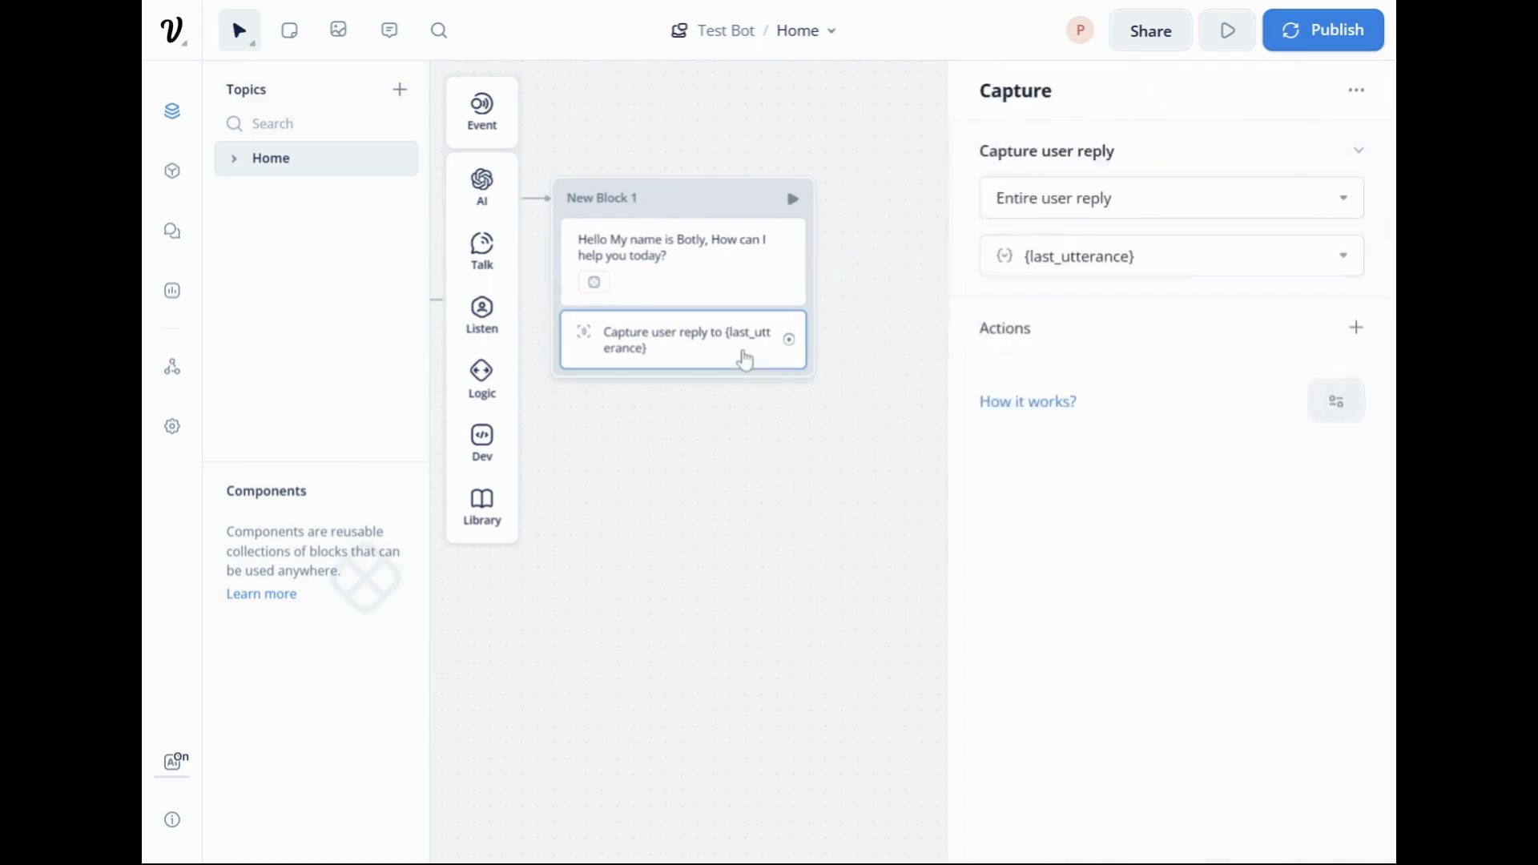
pyautogui.click(1355, 337)
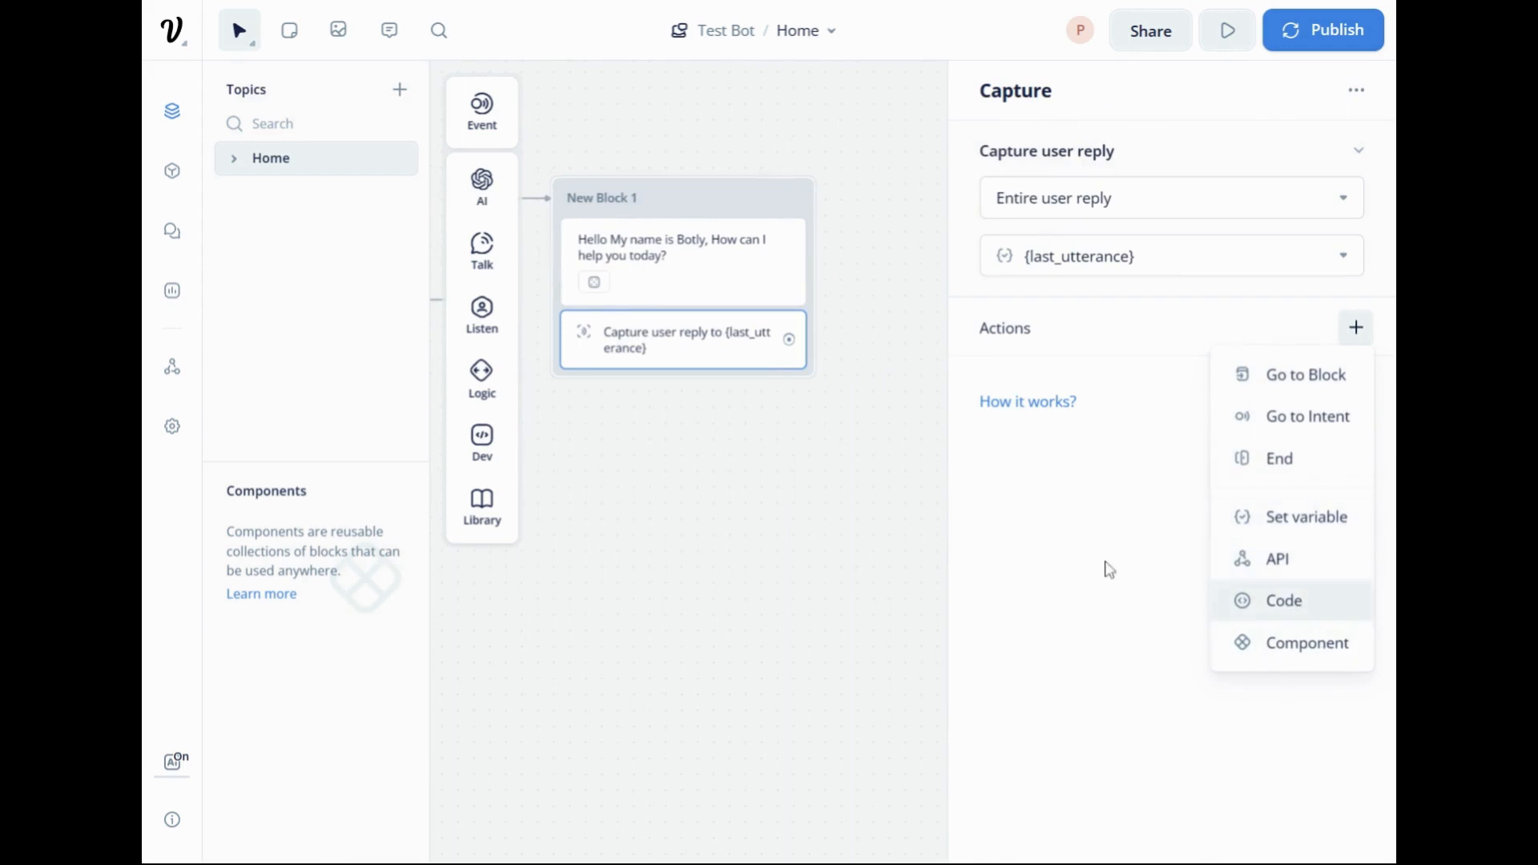
pyautogui.click(1074, 570)
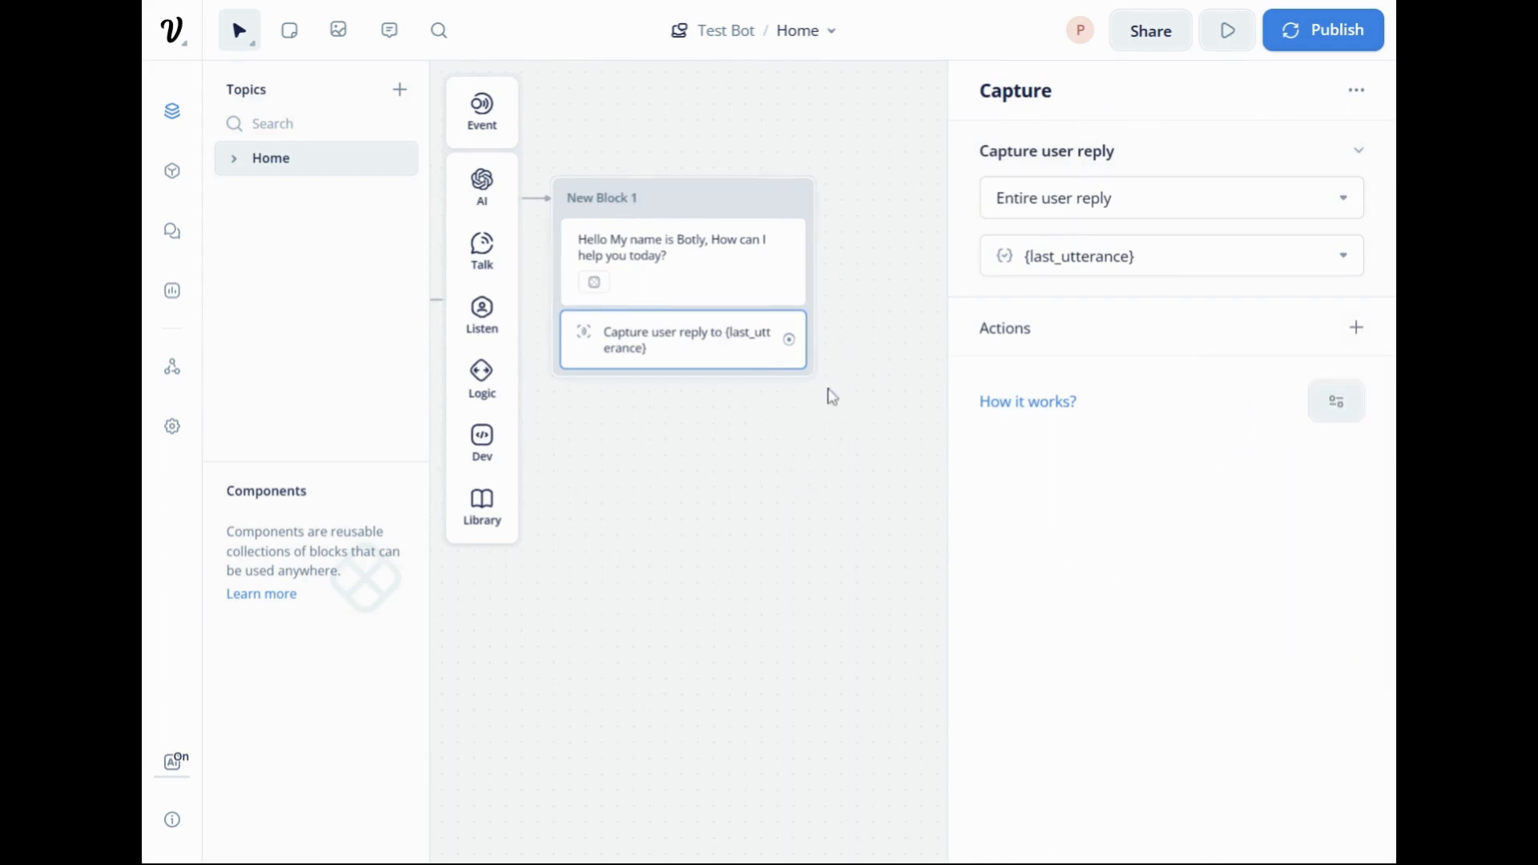
pyautogui.click(817, 422)
pyautogui.moveTo(766, 417); pyautogui.dragTo(885, 414)
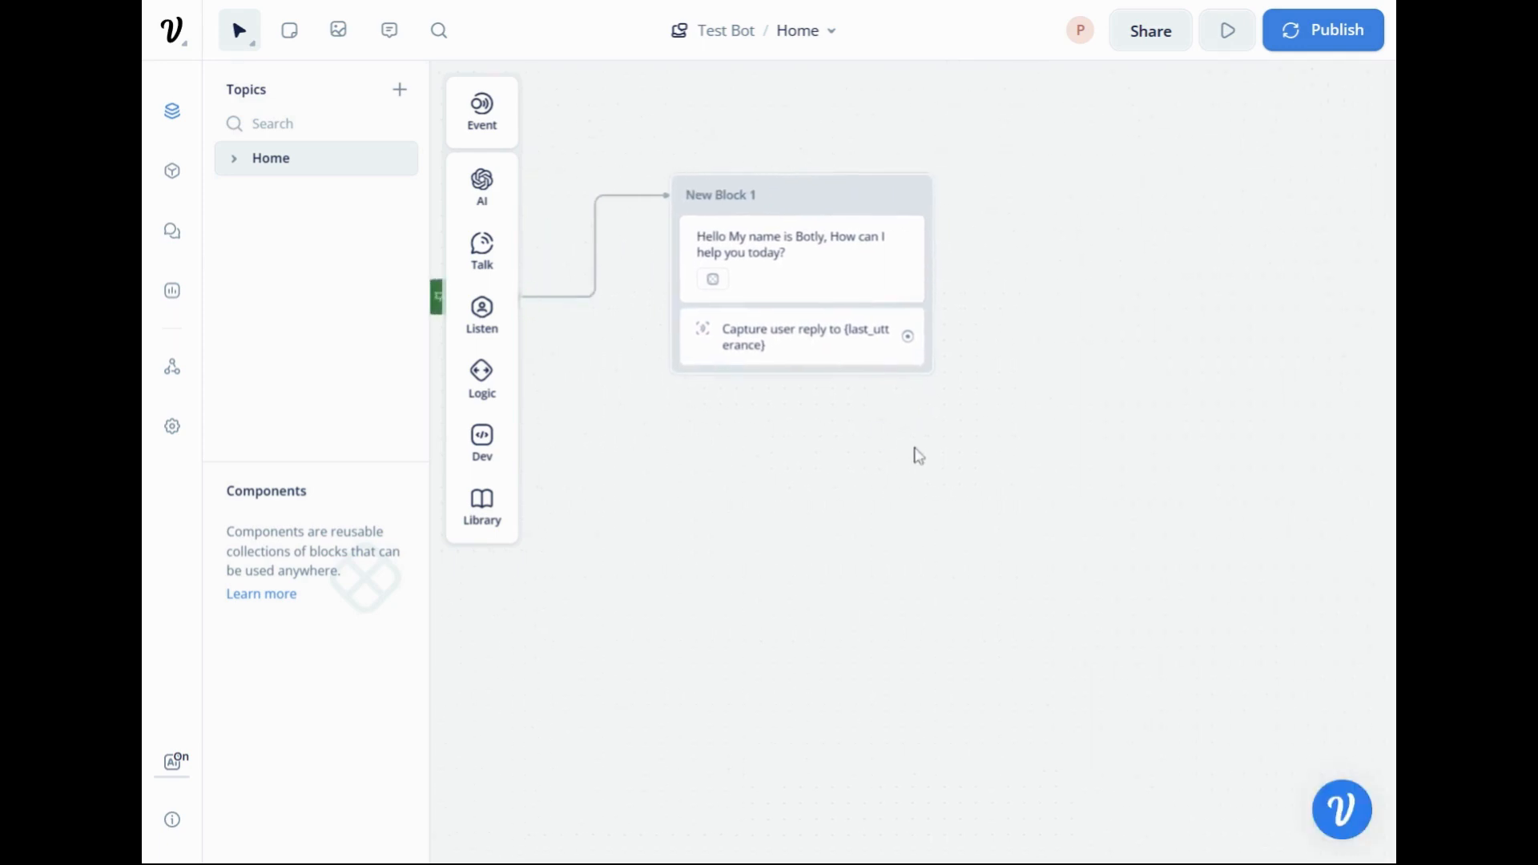
# Add a Response AI step as a new block beside the greeting block and connect the Capture step to it.
pyautogui.moveTo(640, 512); pyautogui.dragTo(592, 495)
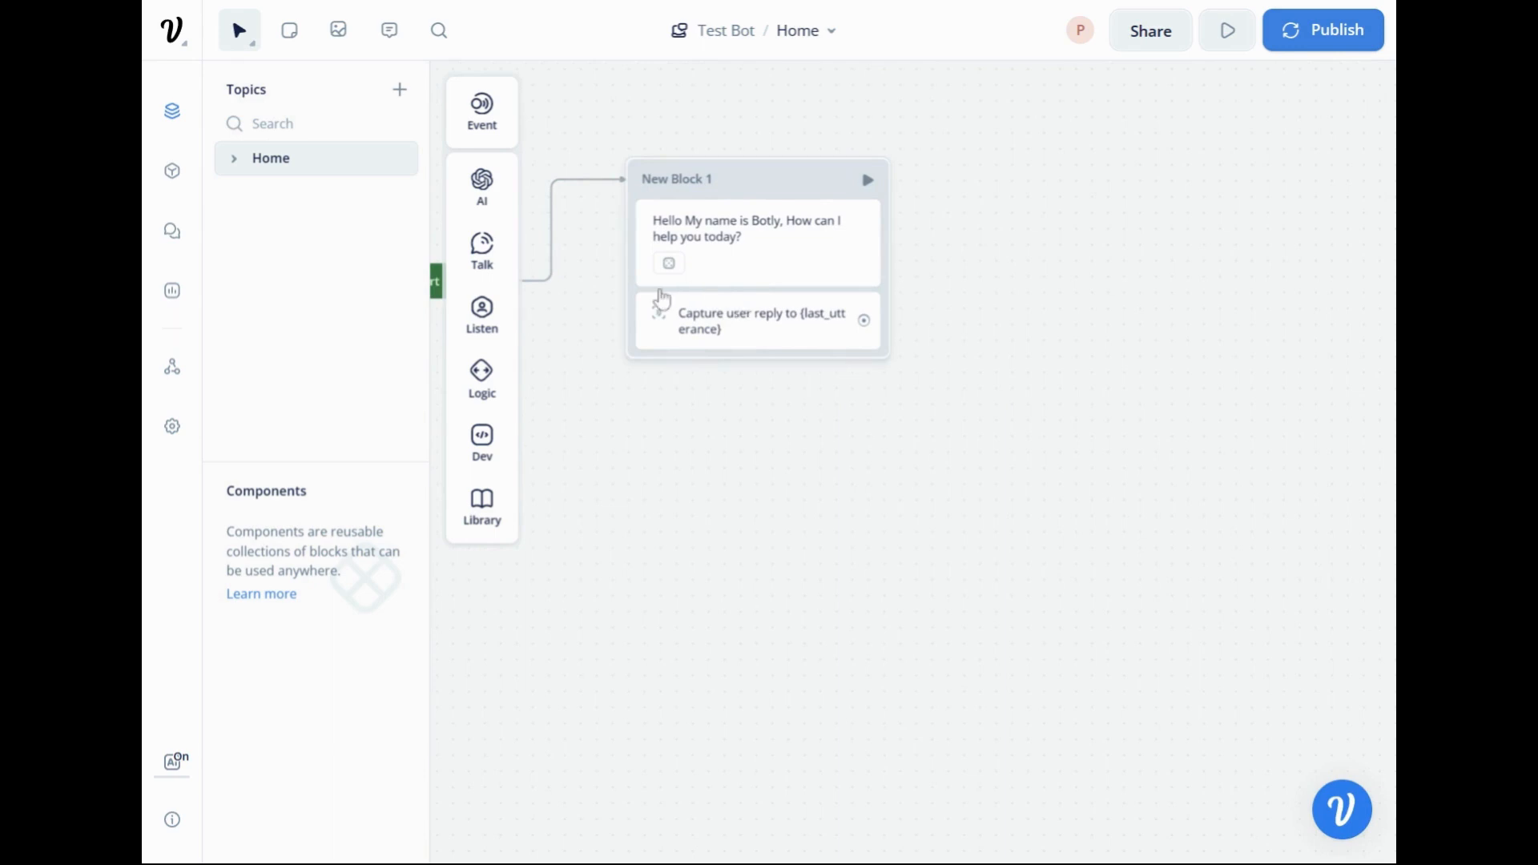
pyautogui.moveTo(484, 196)
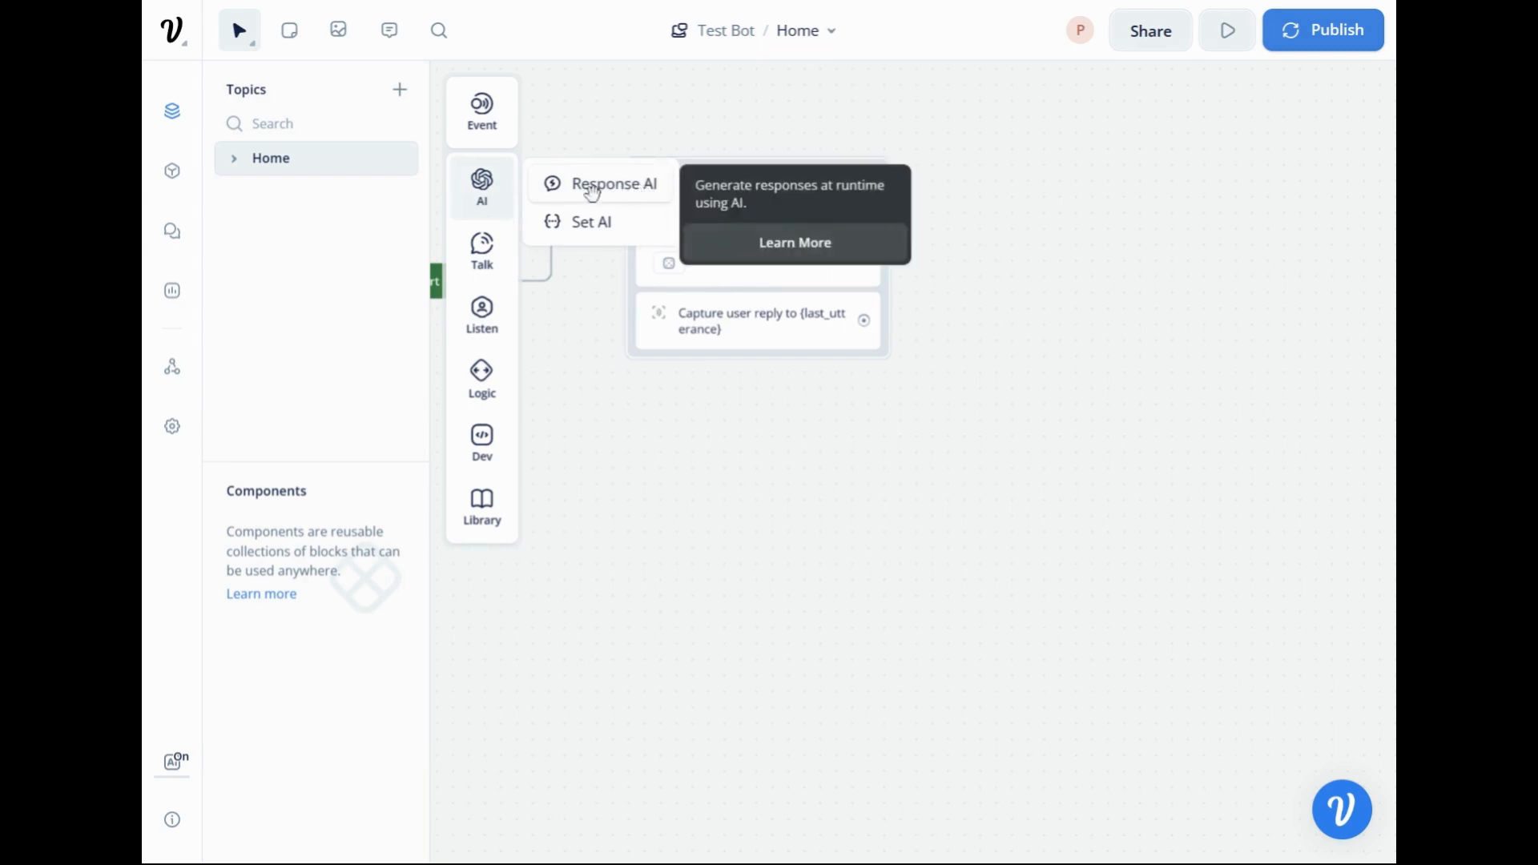
pyautogui.moveTo(593, 194); pyautogui.dragTo(1067, 230)
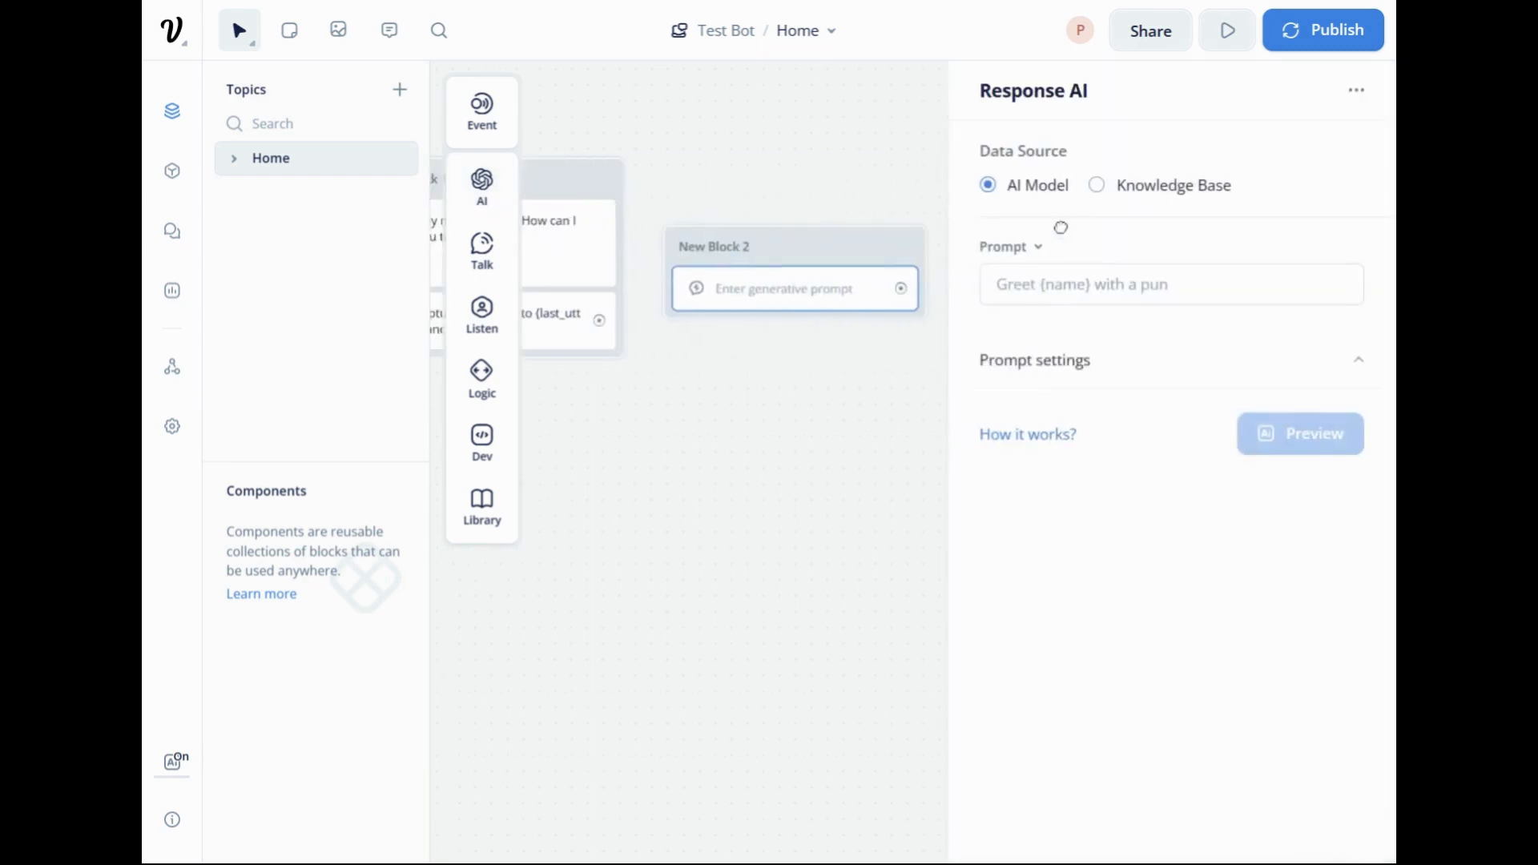
pyautogui.moveTo(748, 421); pyautogui.dragTo(840, 346)
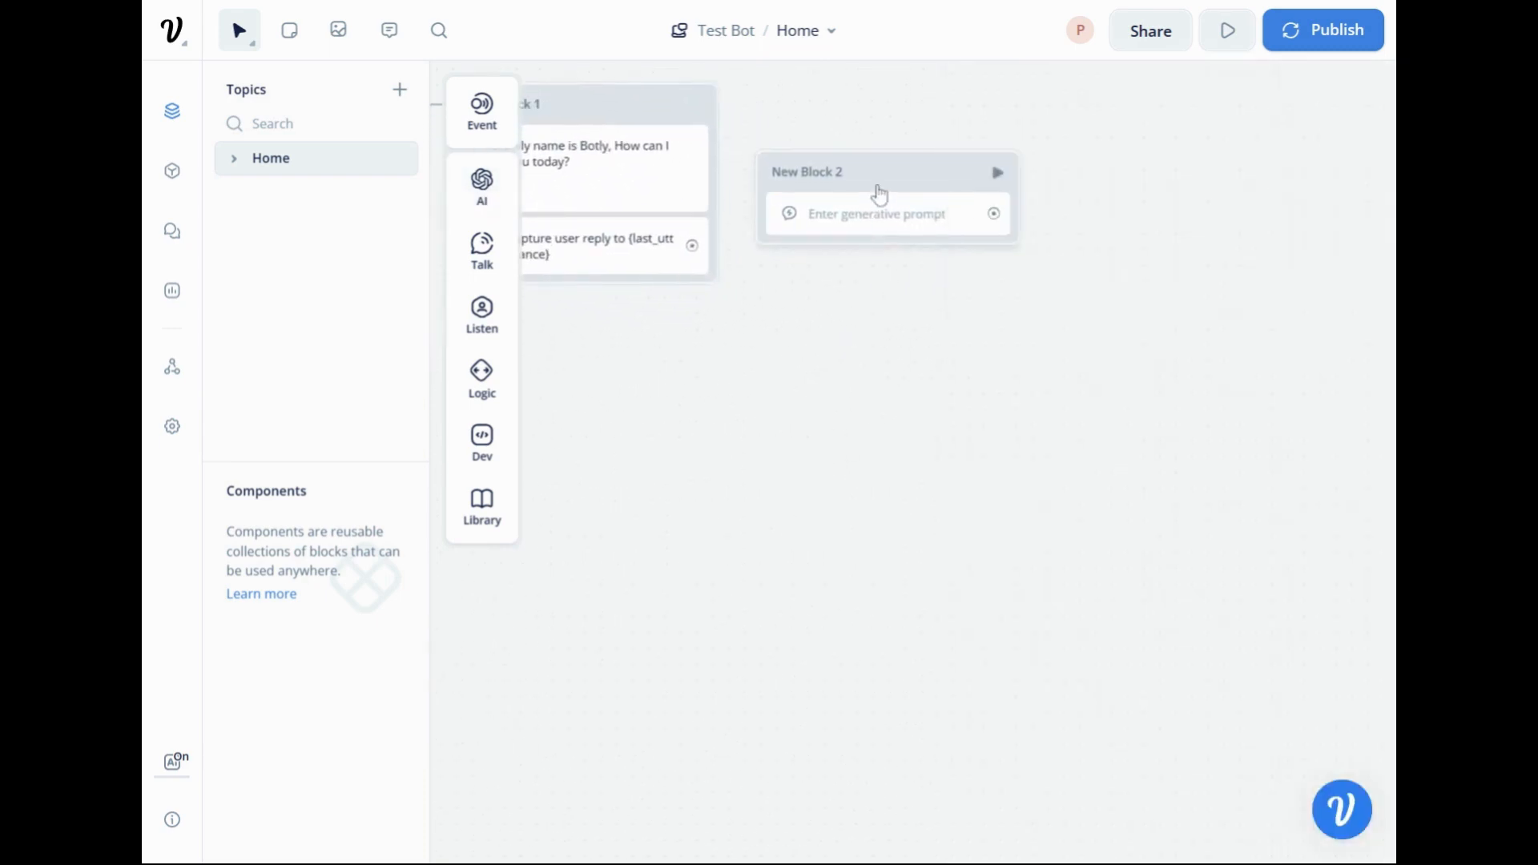
pyautogui.moveTo(884, 181); pyautogui.dragTo(926, 117)
pyautogui.moveTo(971, 257); pyautogui.dragTo(1026, 313)
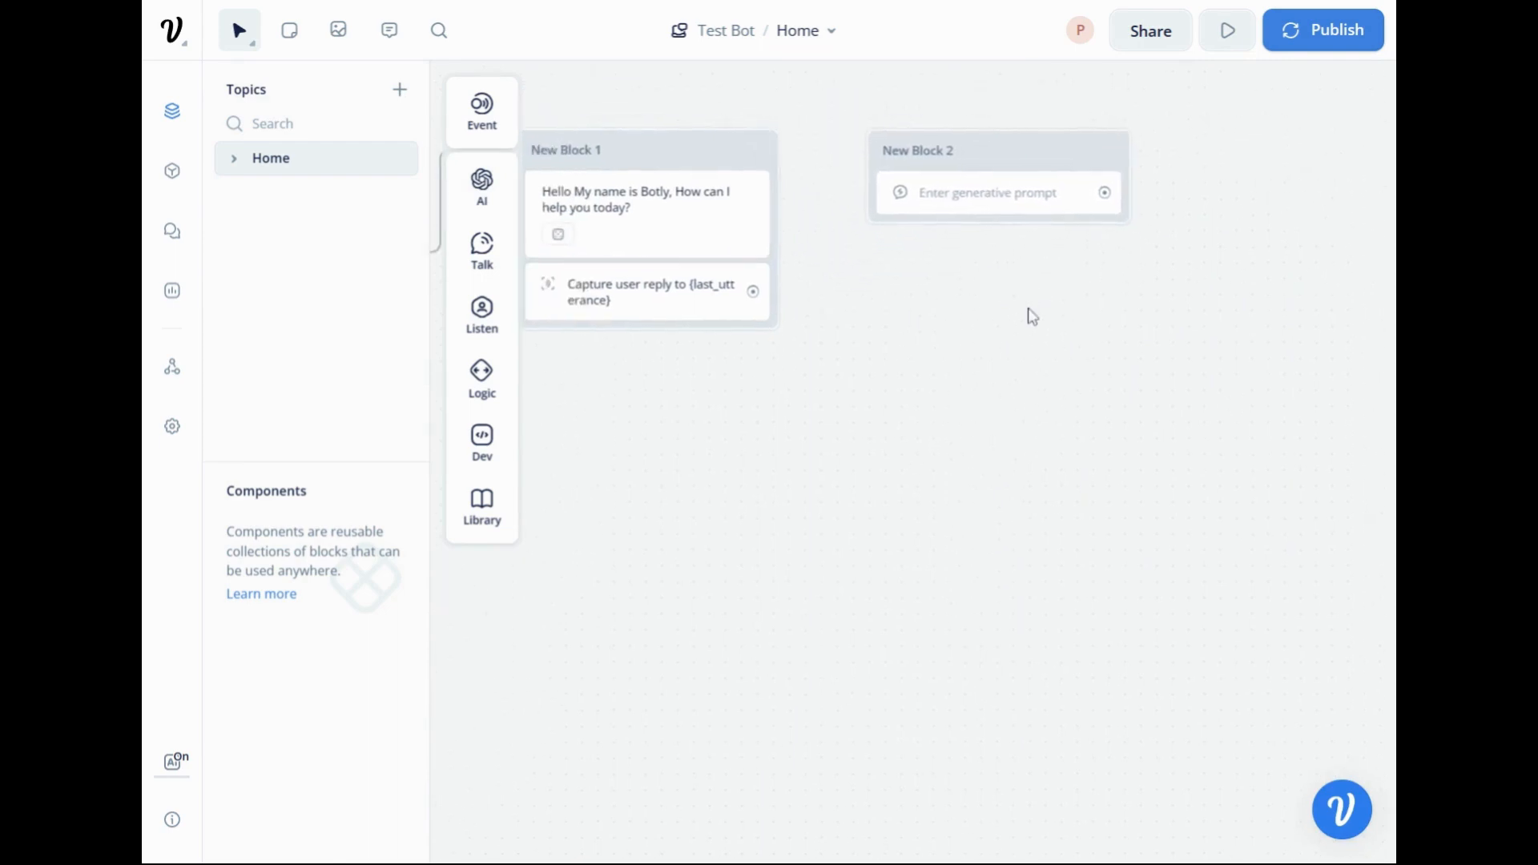
pyautogui.moveTo(752, 294); pyautogui.dragTo(879, 152)
pyautogui.moveTo(861, 400); pyautogui.dragTo(978, 403)
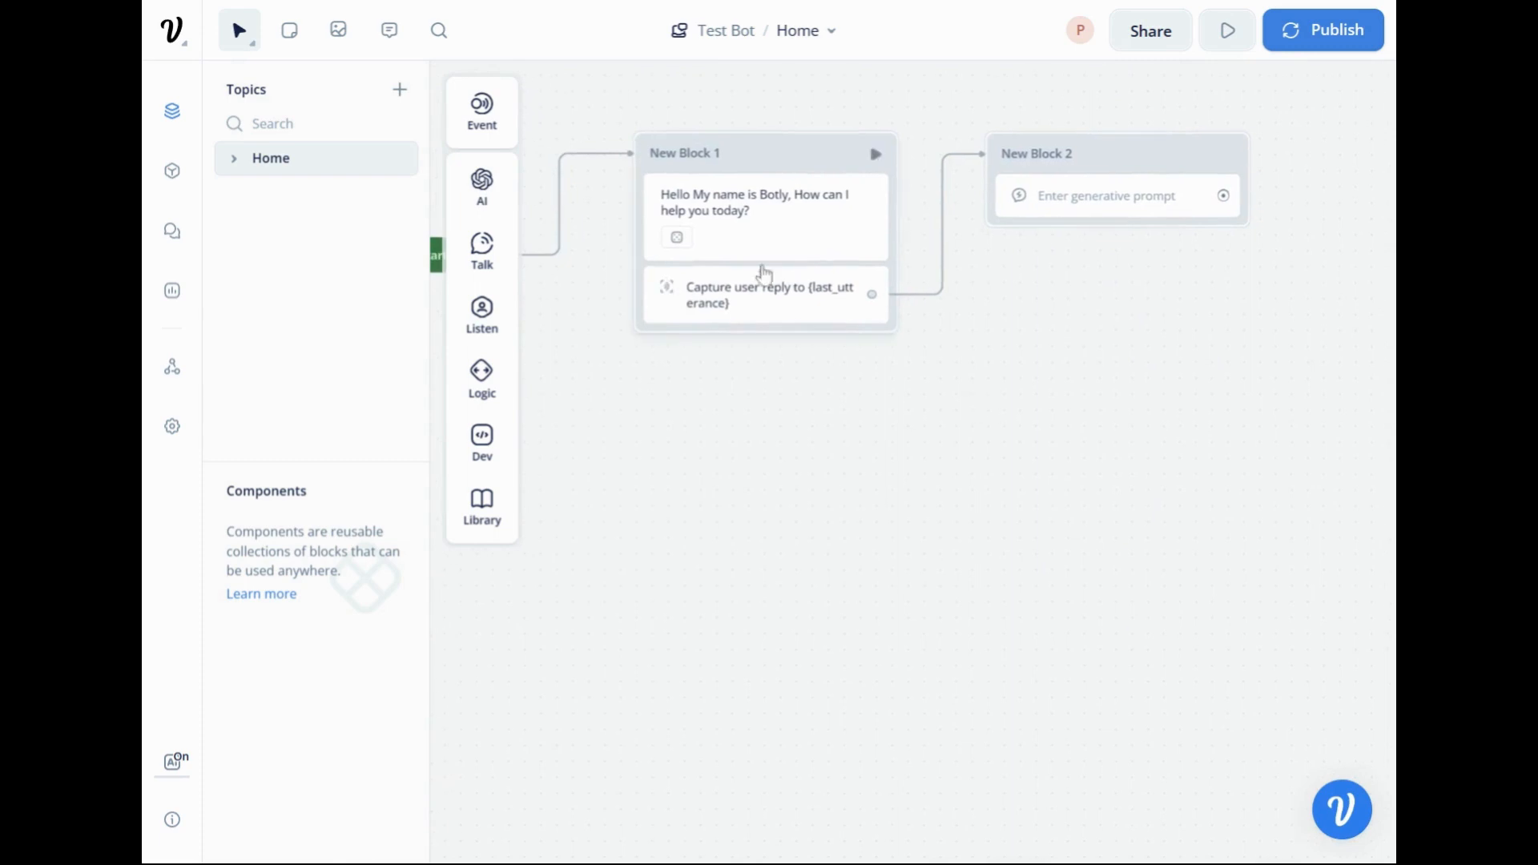
# Open the Response AI step and expand its prompt settings.
pyautogui.click(1115, 202)
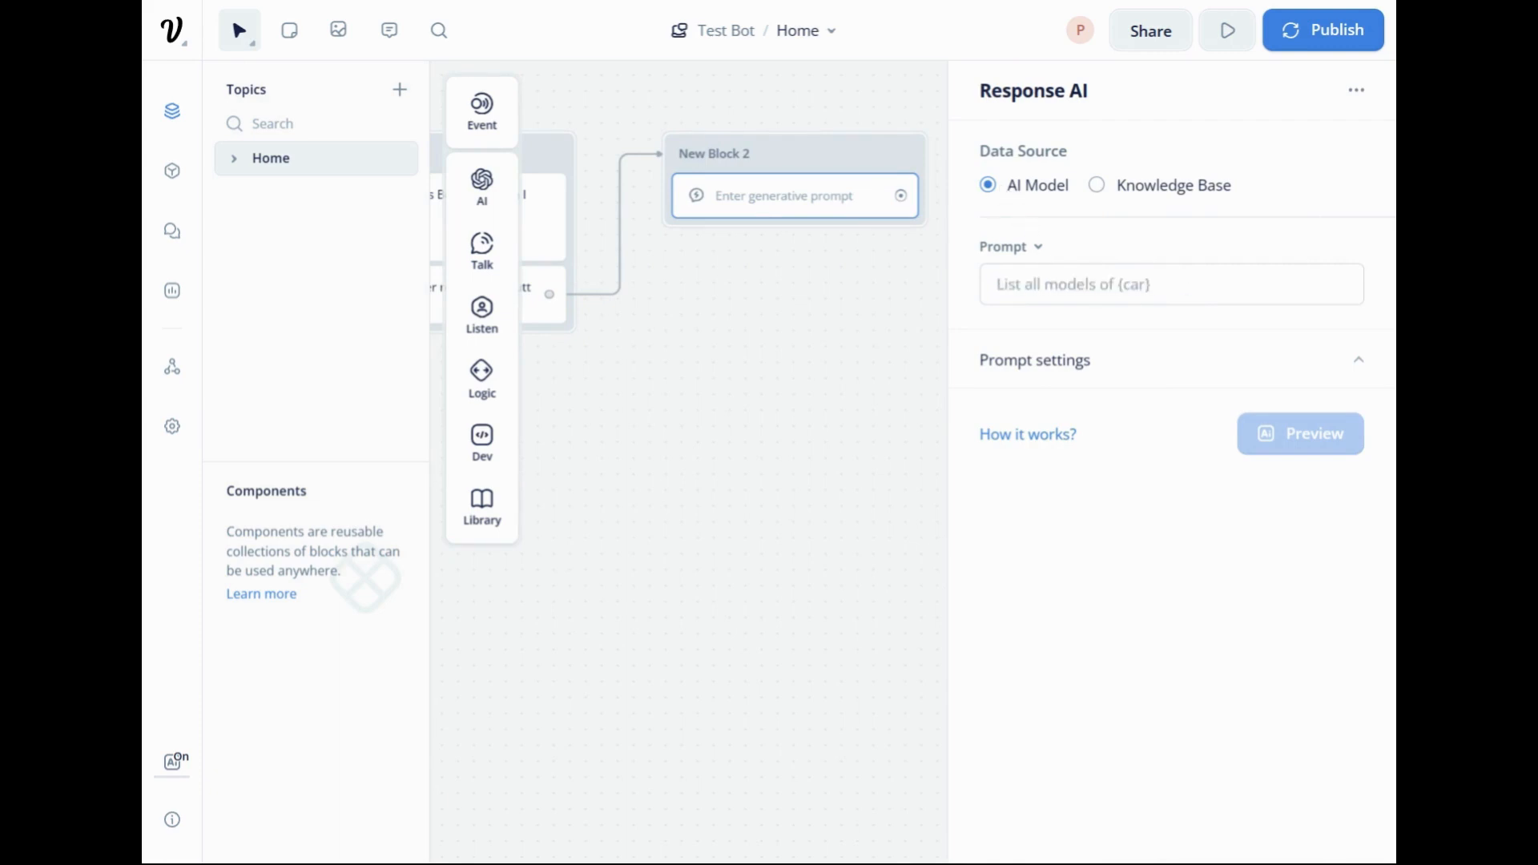
pyautogui.click(1097, 362)
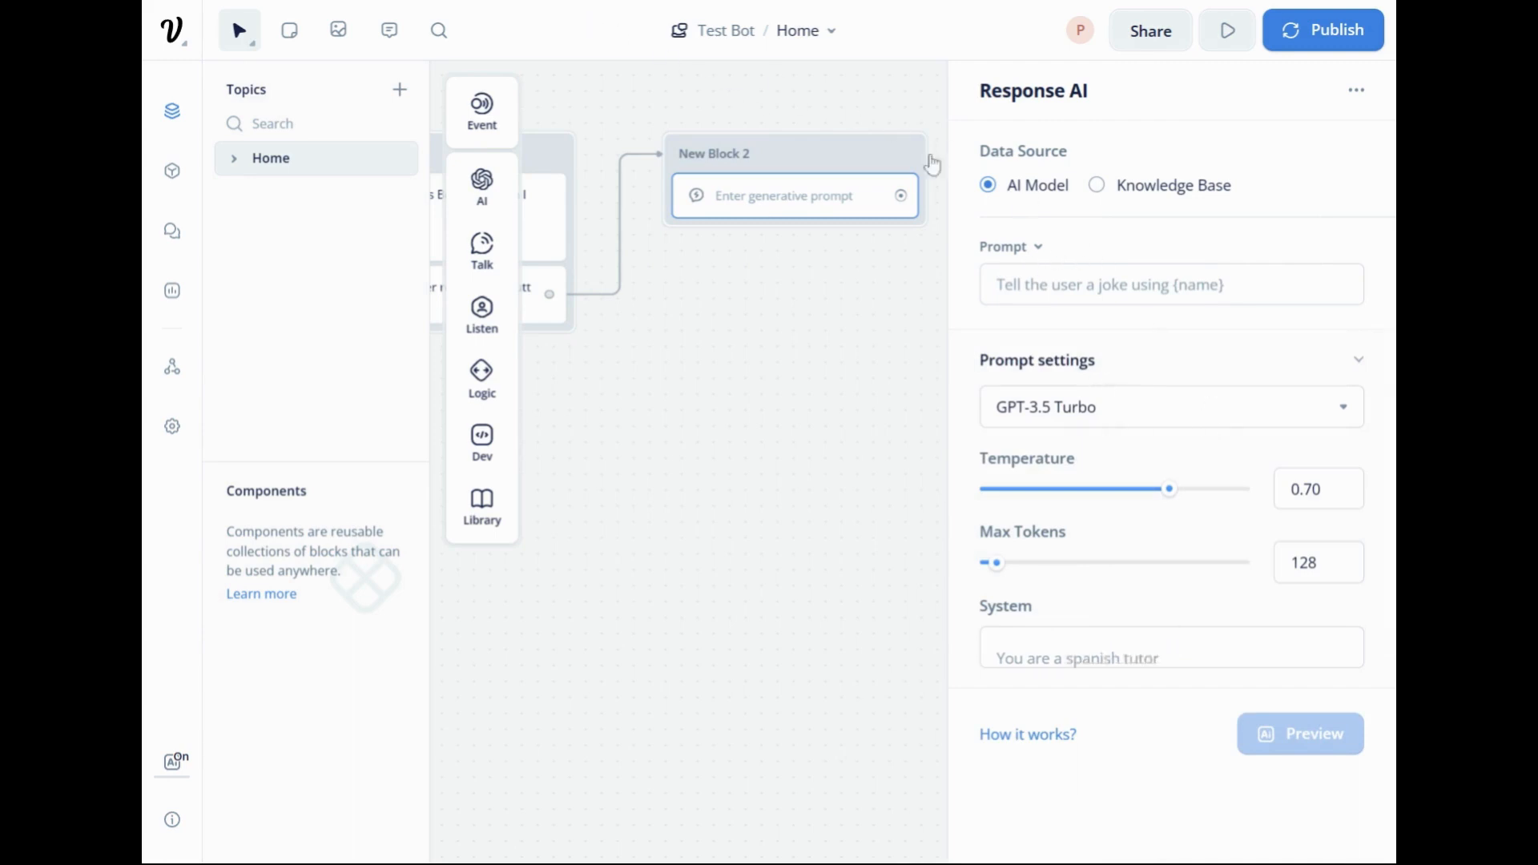
# Open the assistant's knowledge base settings, examine the system instructions, available AI models and chunk limit, and save without changes.
pyautogui.click(173, 171)
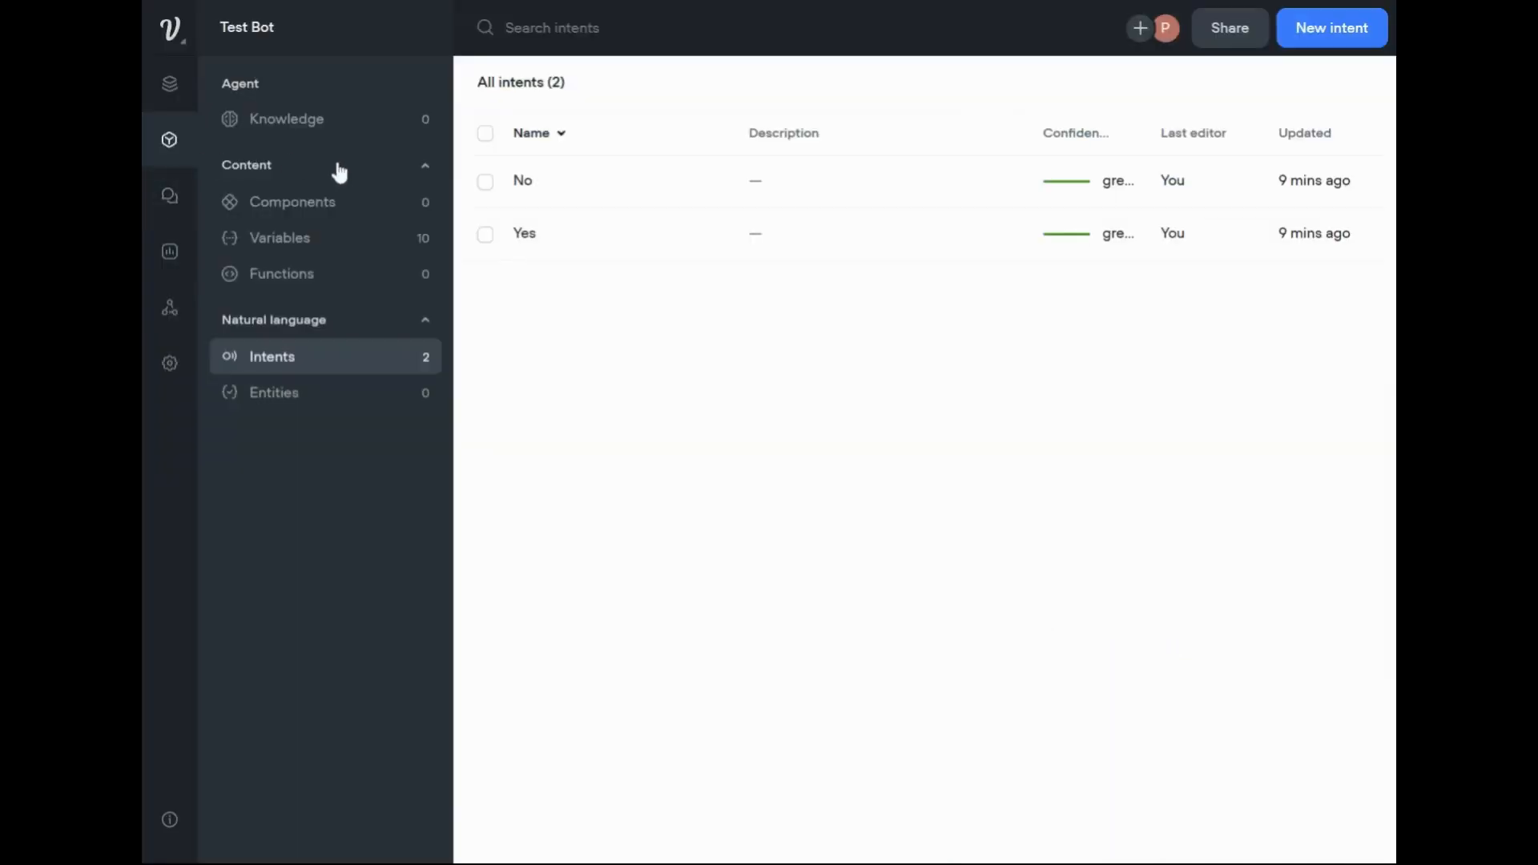
pyautogui.click(298, 119)
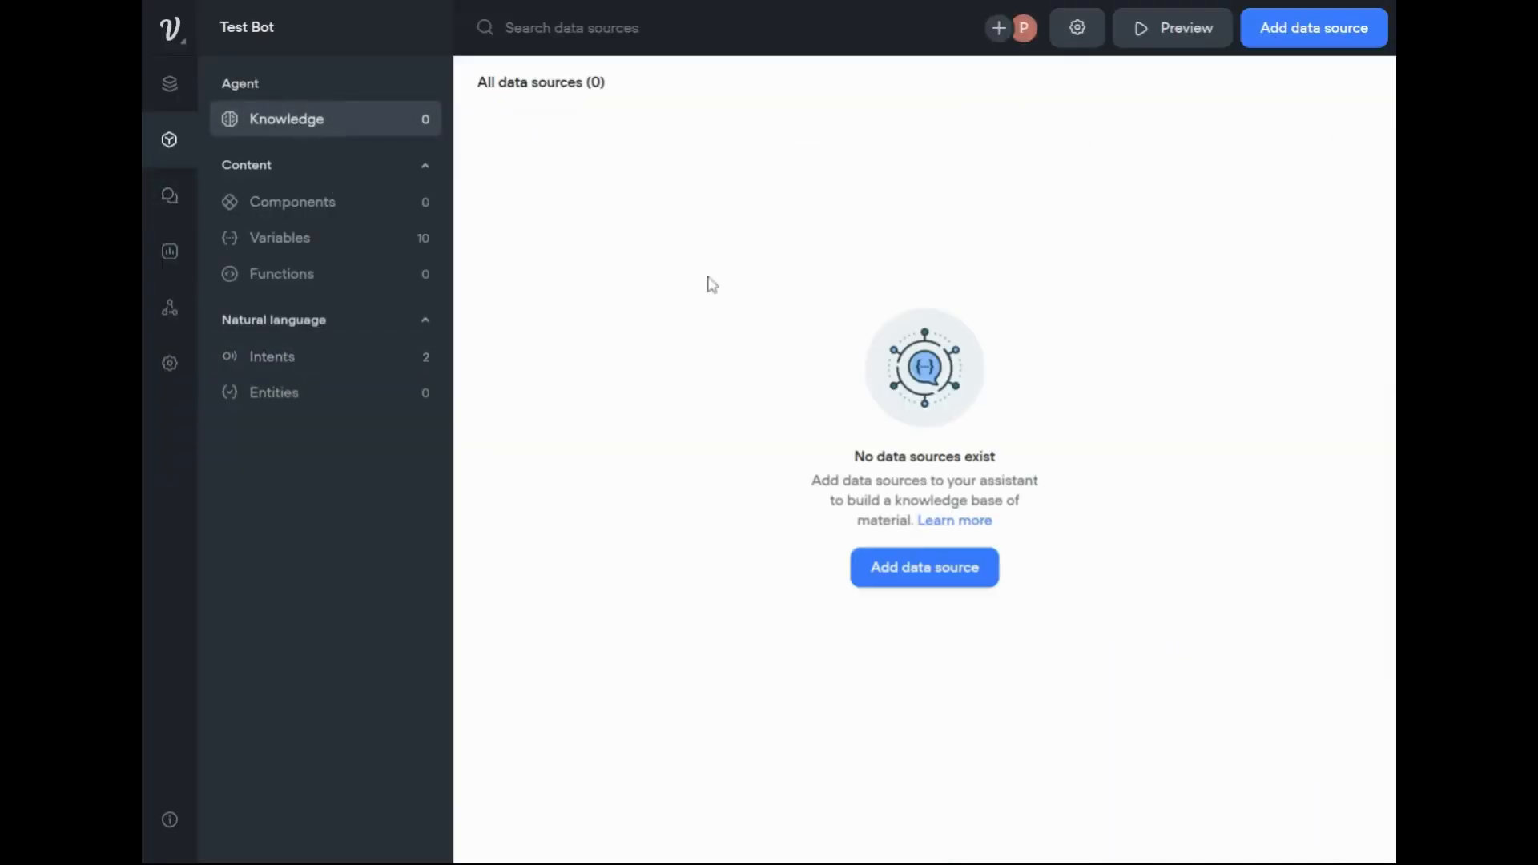
pyautogui.click(1077, 30)
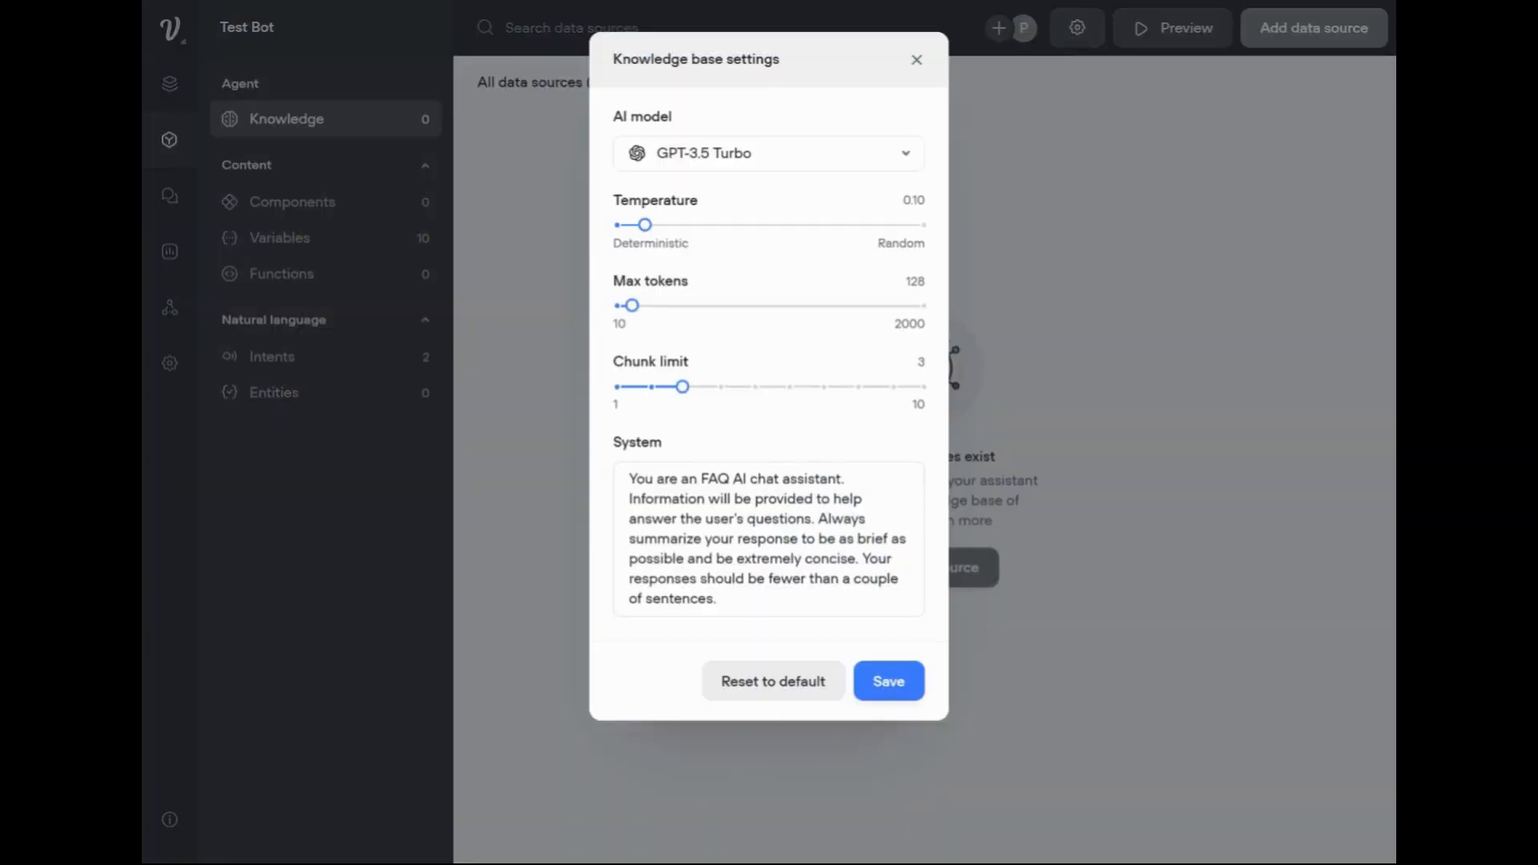
pyautogui.moveTo(629, 478); pyautogui.dragTo(828, 629)
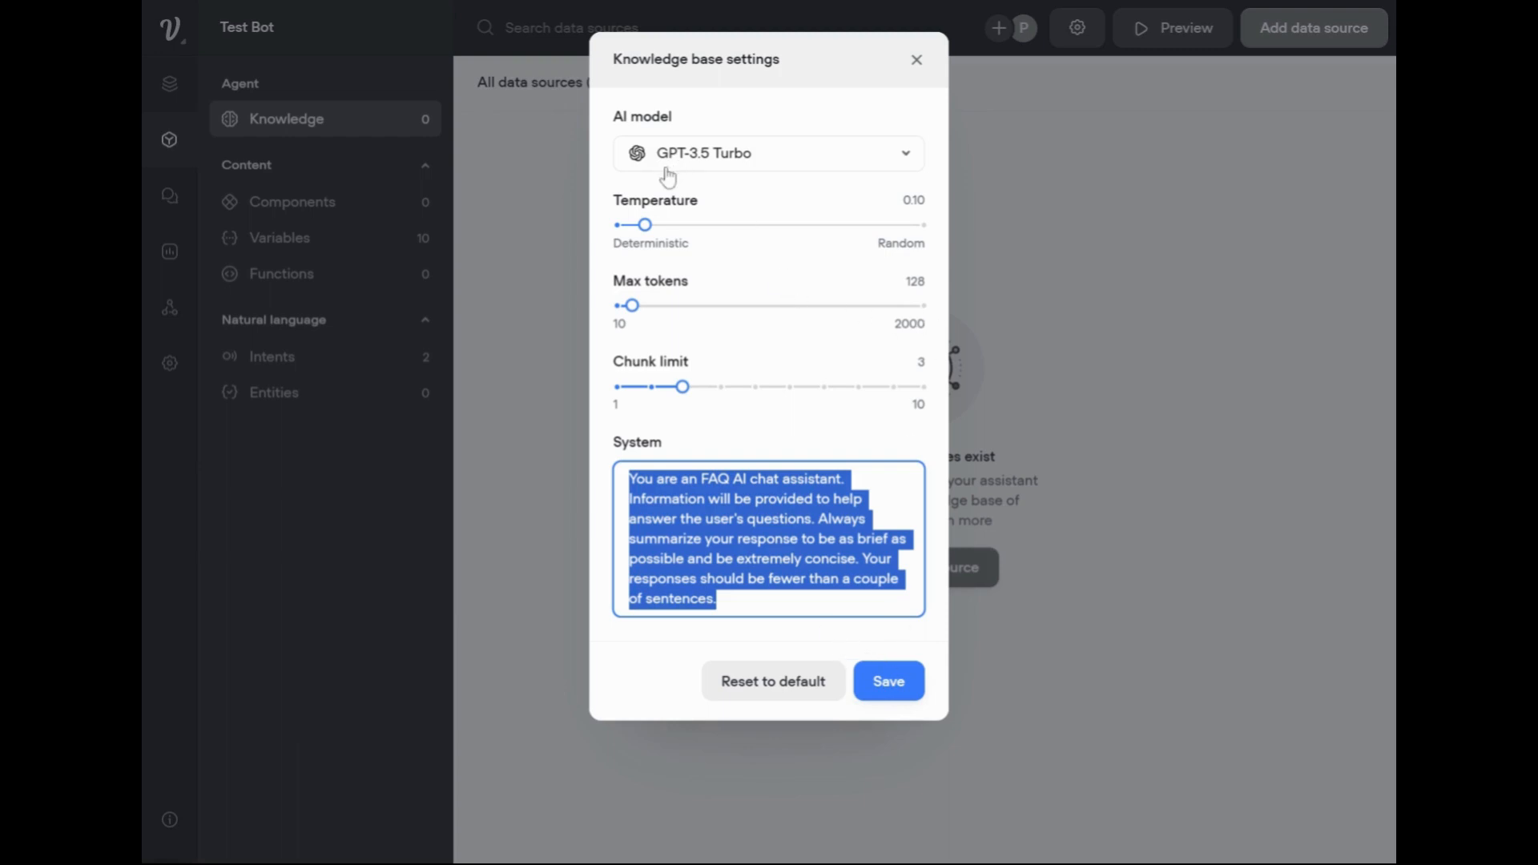
pyautogui.click(709, 164)
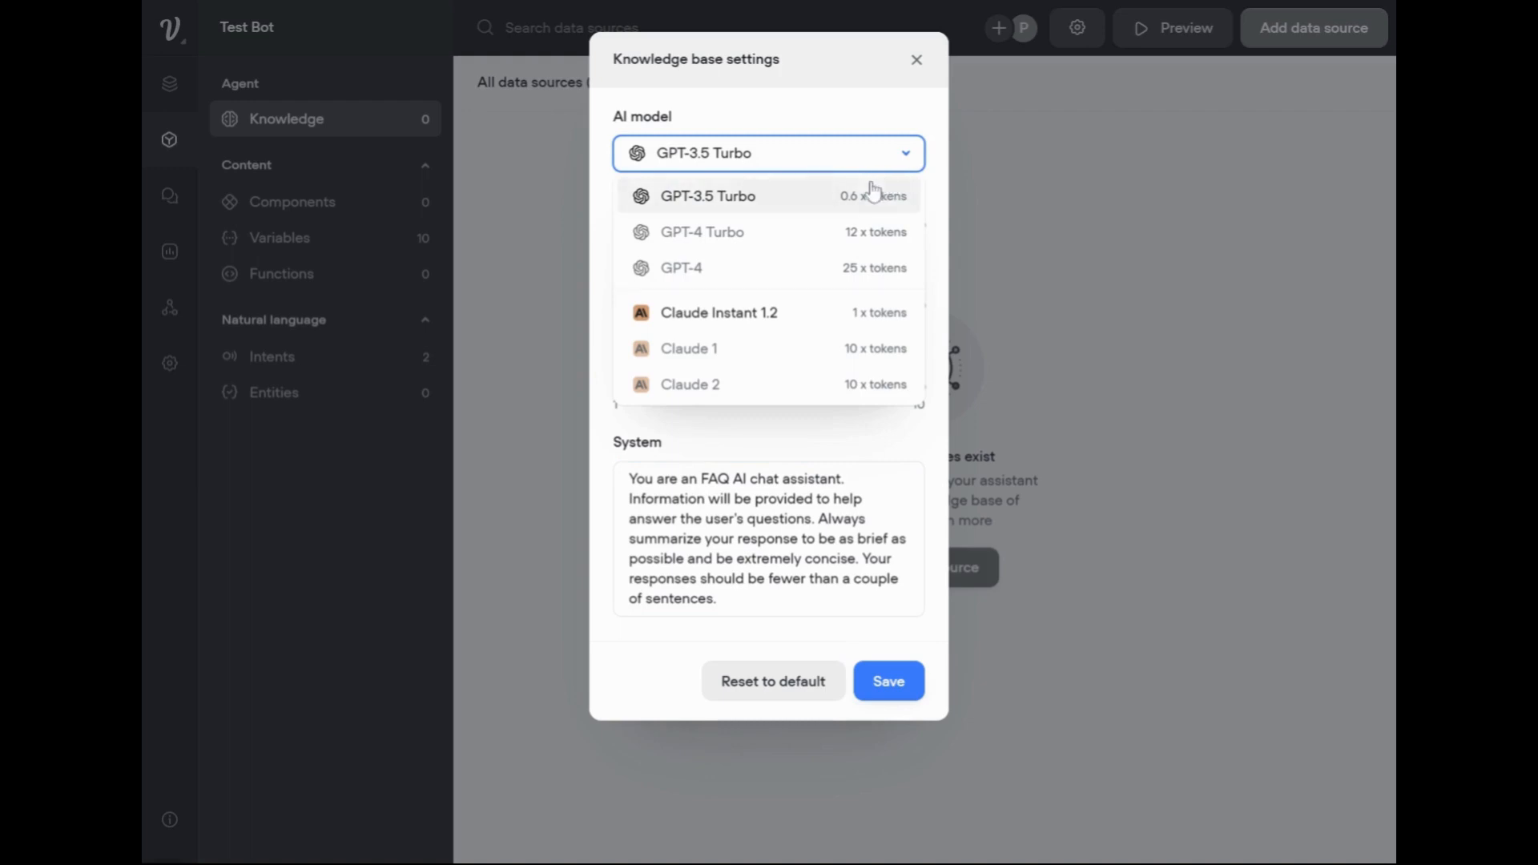
pyautogui.moveTo(819, 371)
pyautogui.moveTo(785, 269)
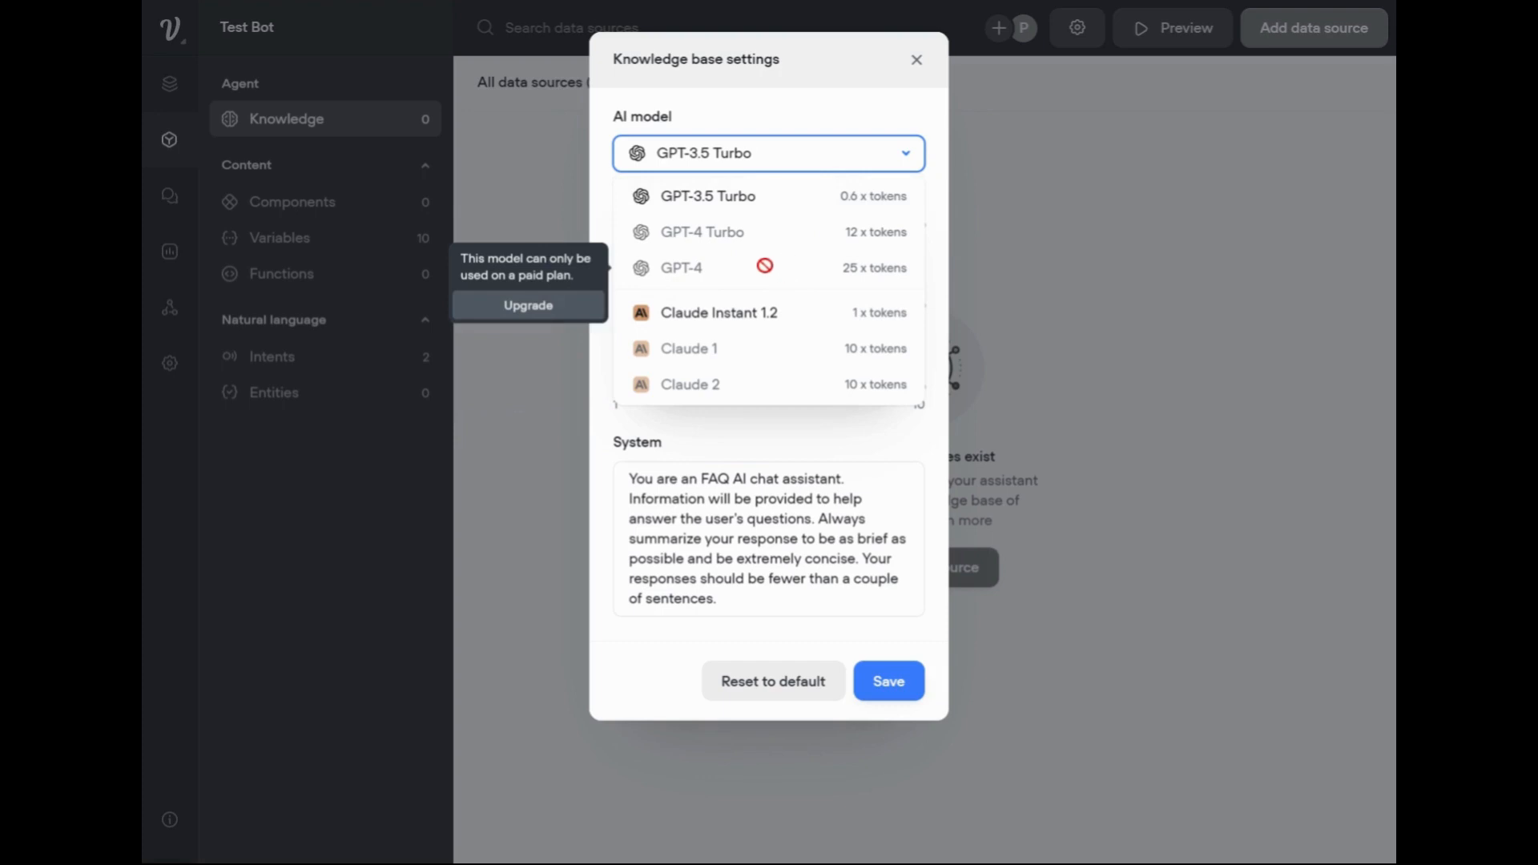
pyautogui.moveTo(766, 233)
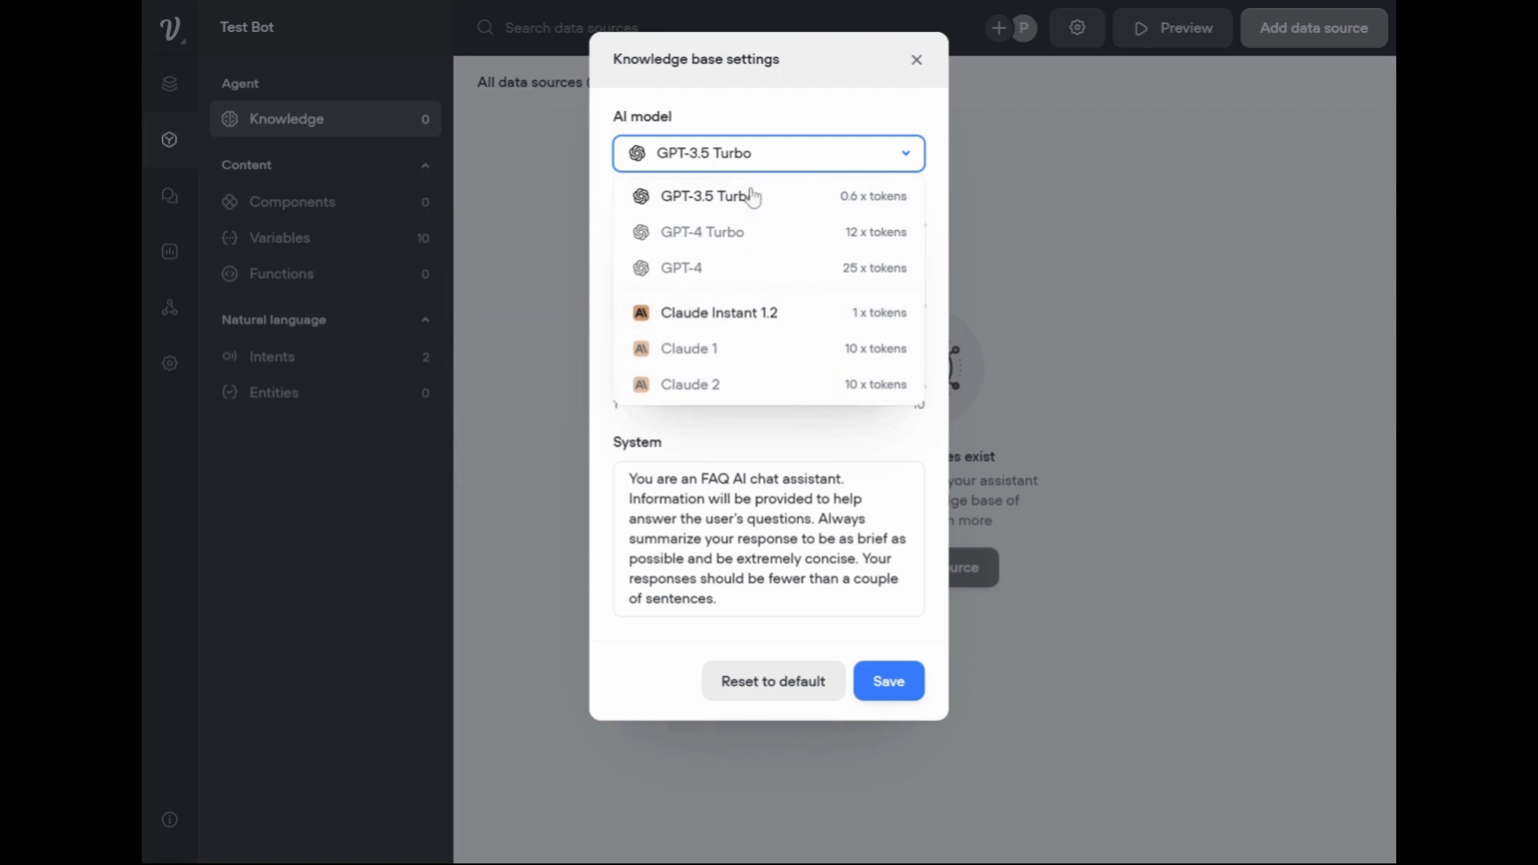
pyautogui.click(805, 105)
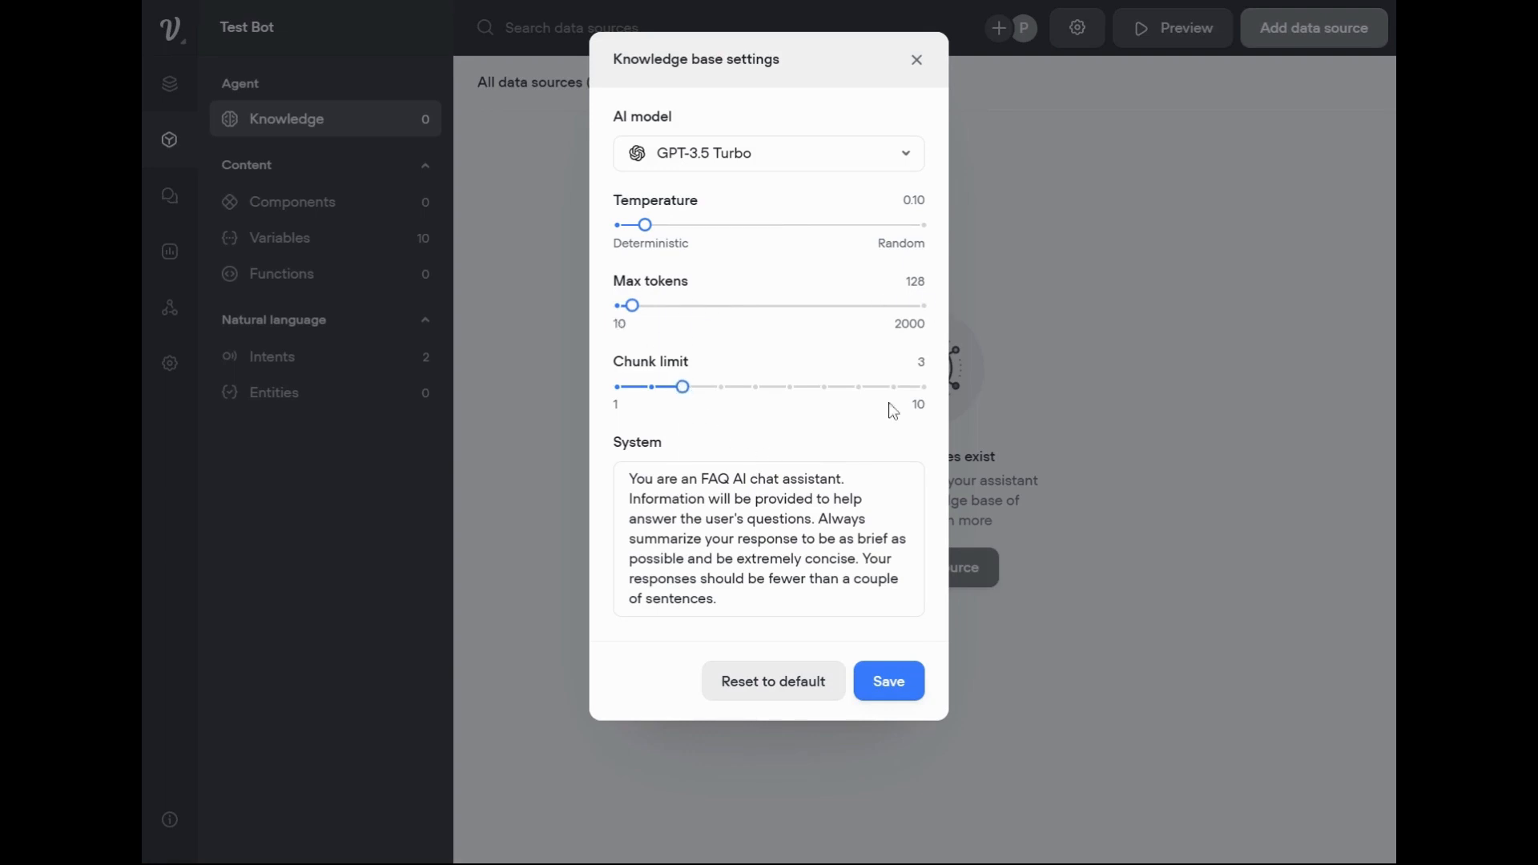
pyautogui.moveTo(673, 382)
pyautogui.click(897, 689)
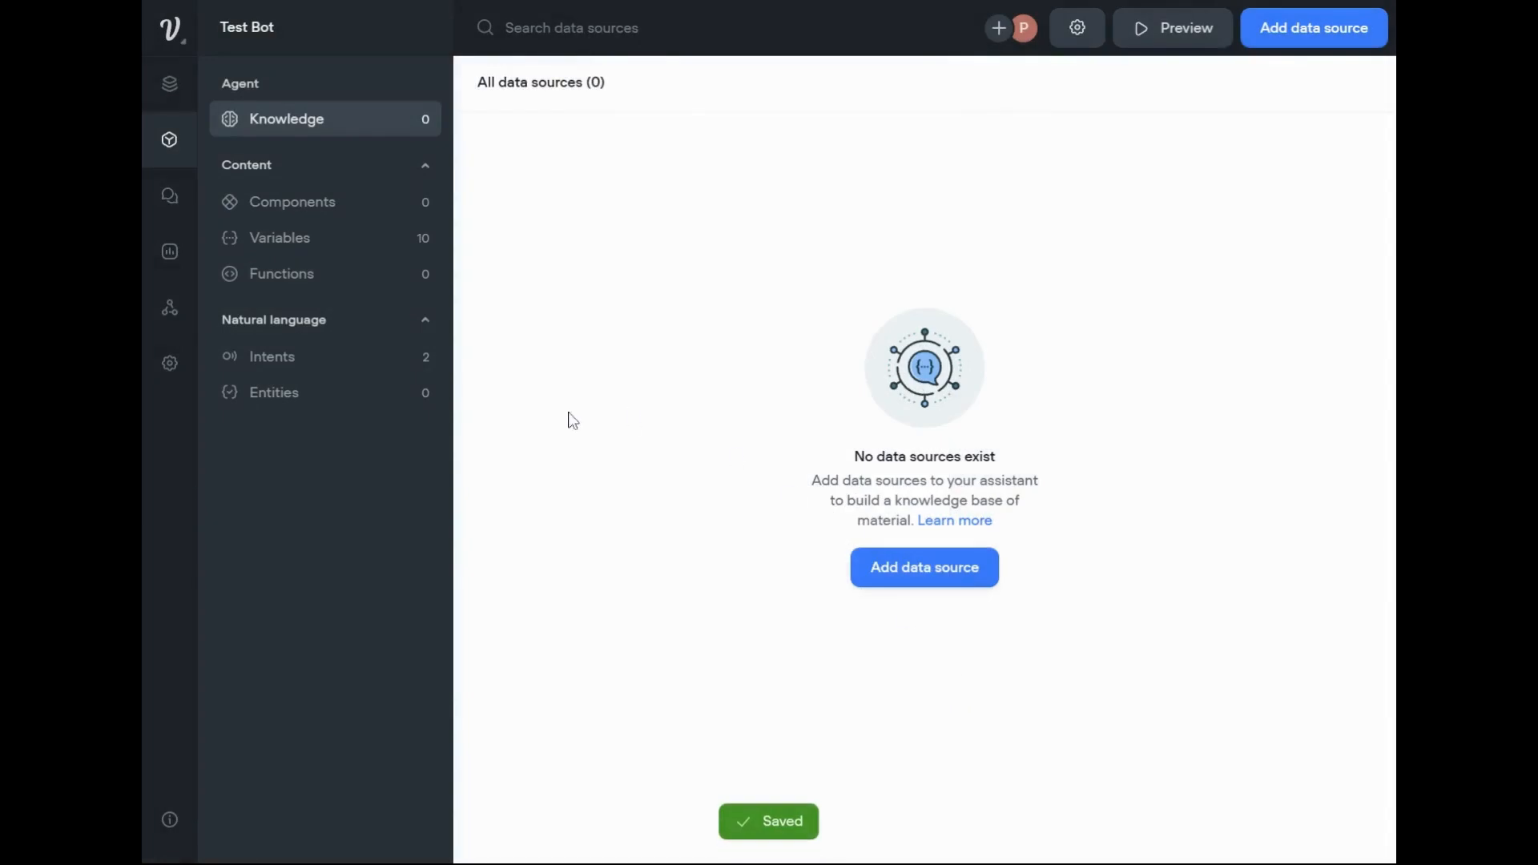
# Return to the flow and write the Response AI prompt as "Answer the users question {last_utterance}", using the last_utterance variable.
pyautogui.click(170, 84)
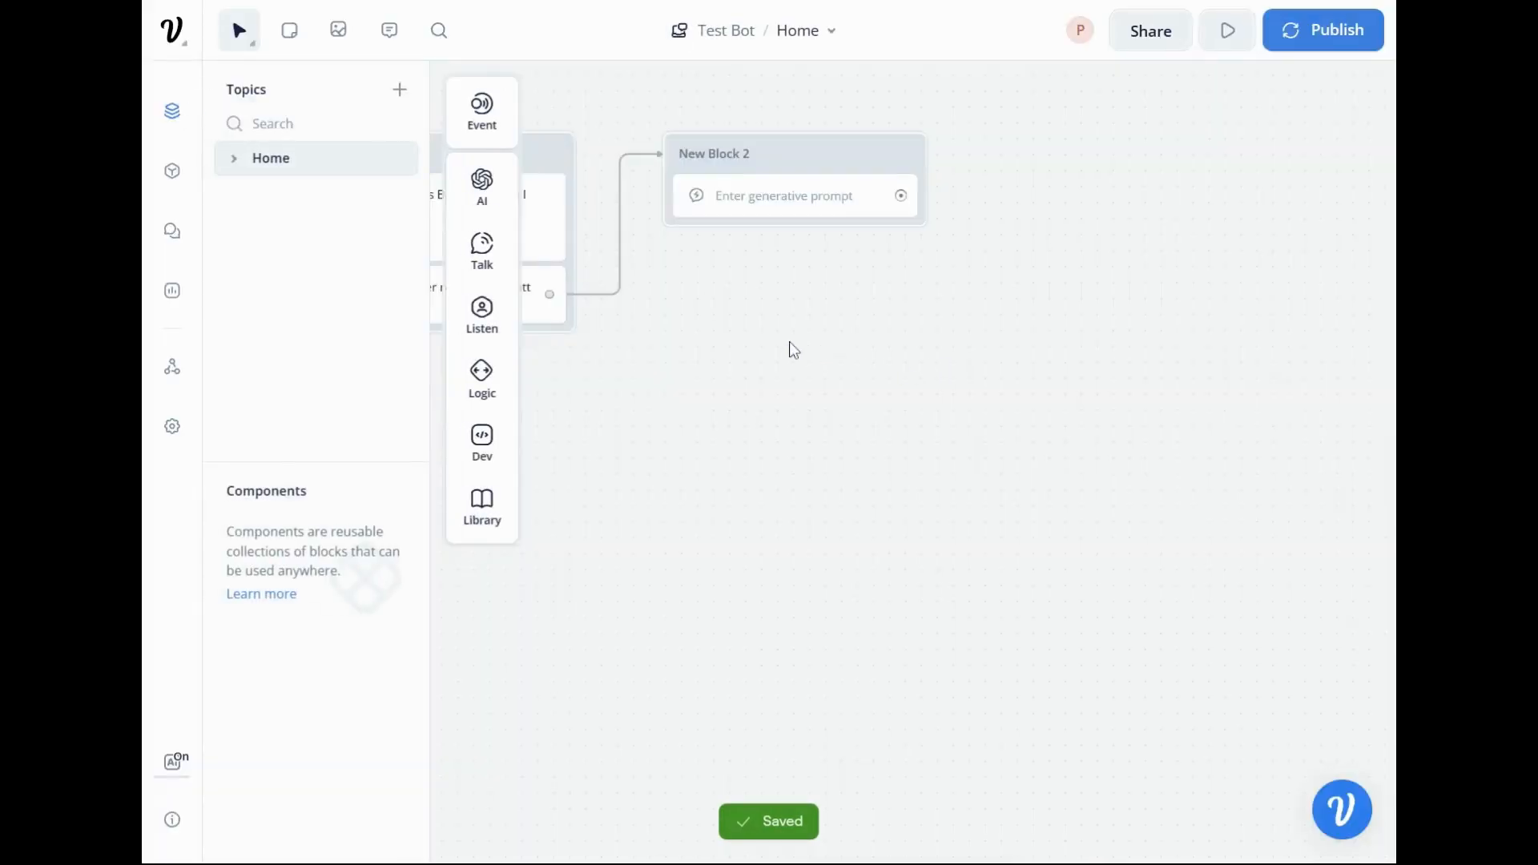
pyautogui.moveTo(789, 347); pyautogui.dragTo(1089, 432)
pyautogui.click(1085, 286)
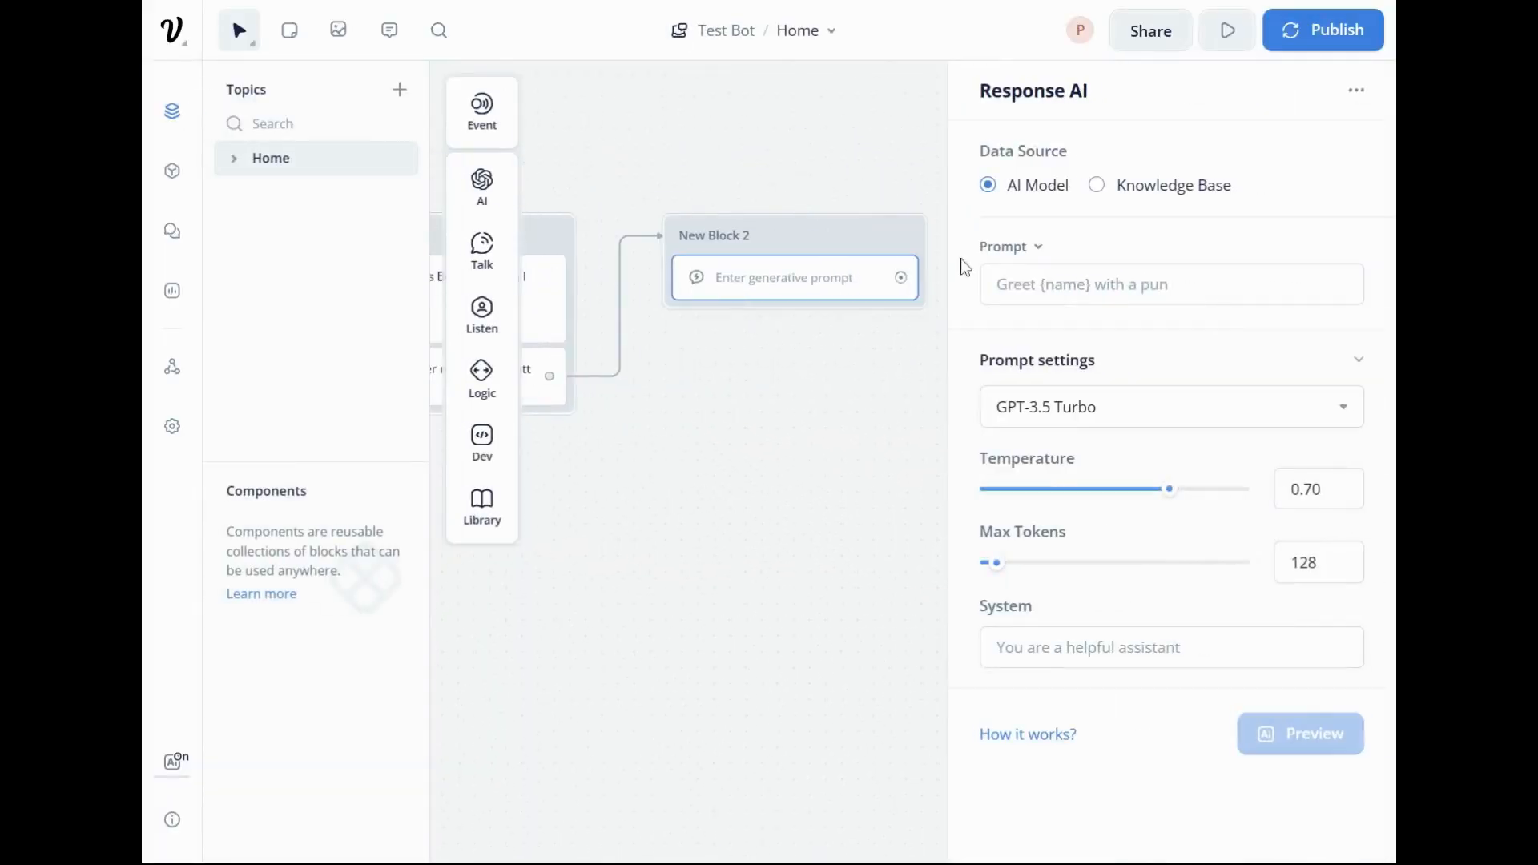
pyautogui.click(1078, 285)
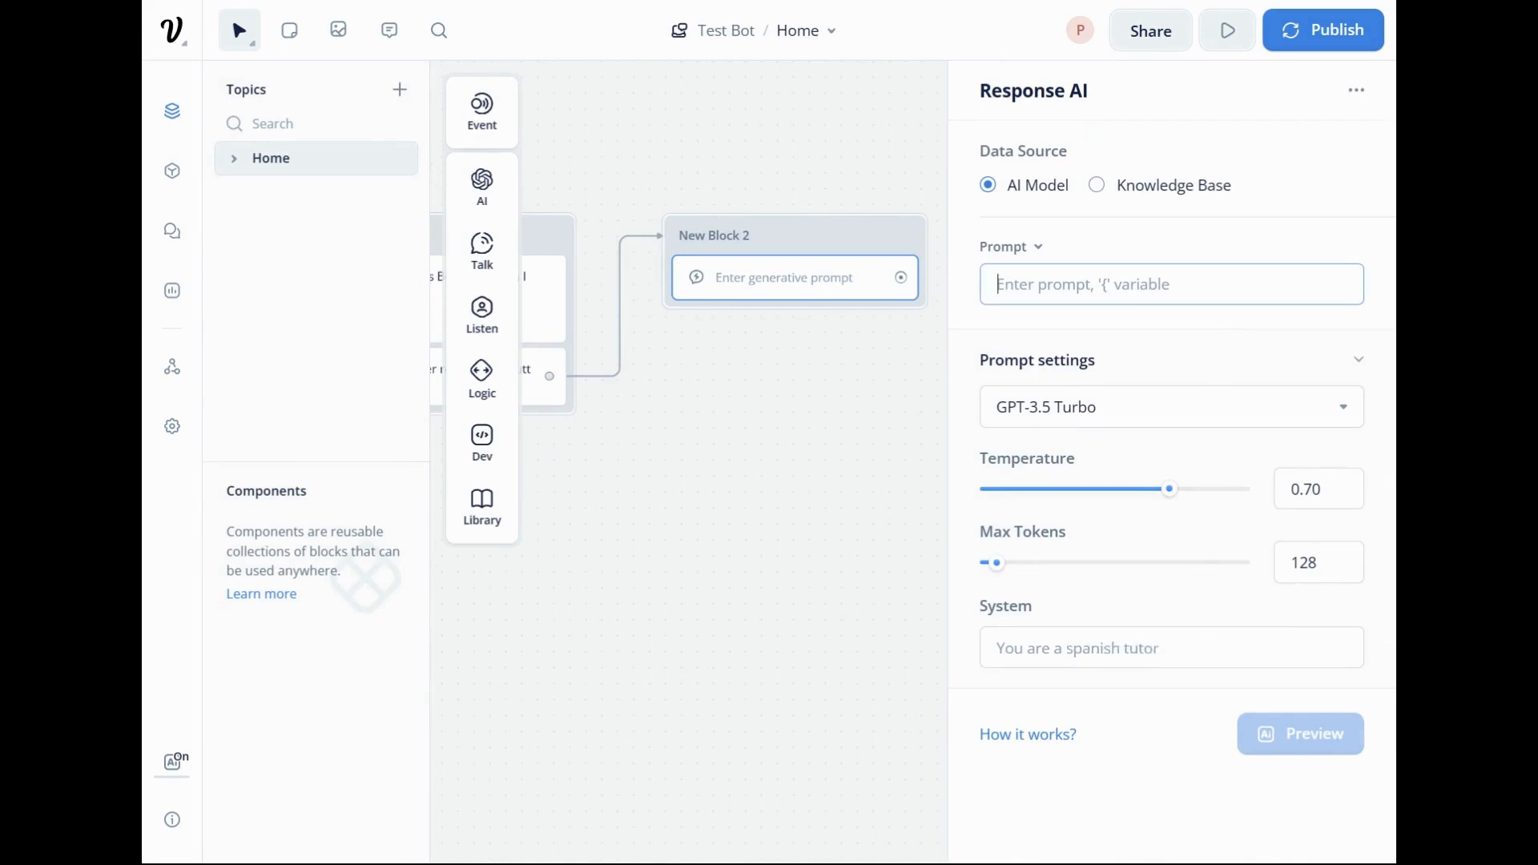
pyautogui.write('An')
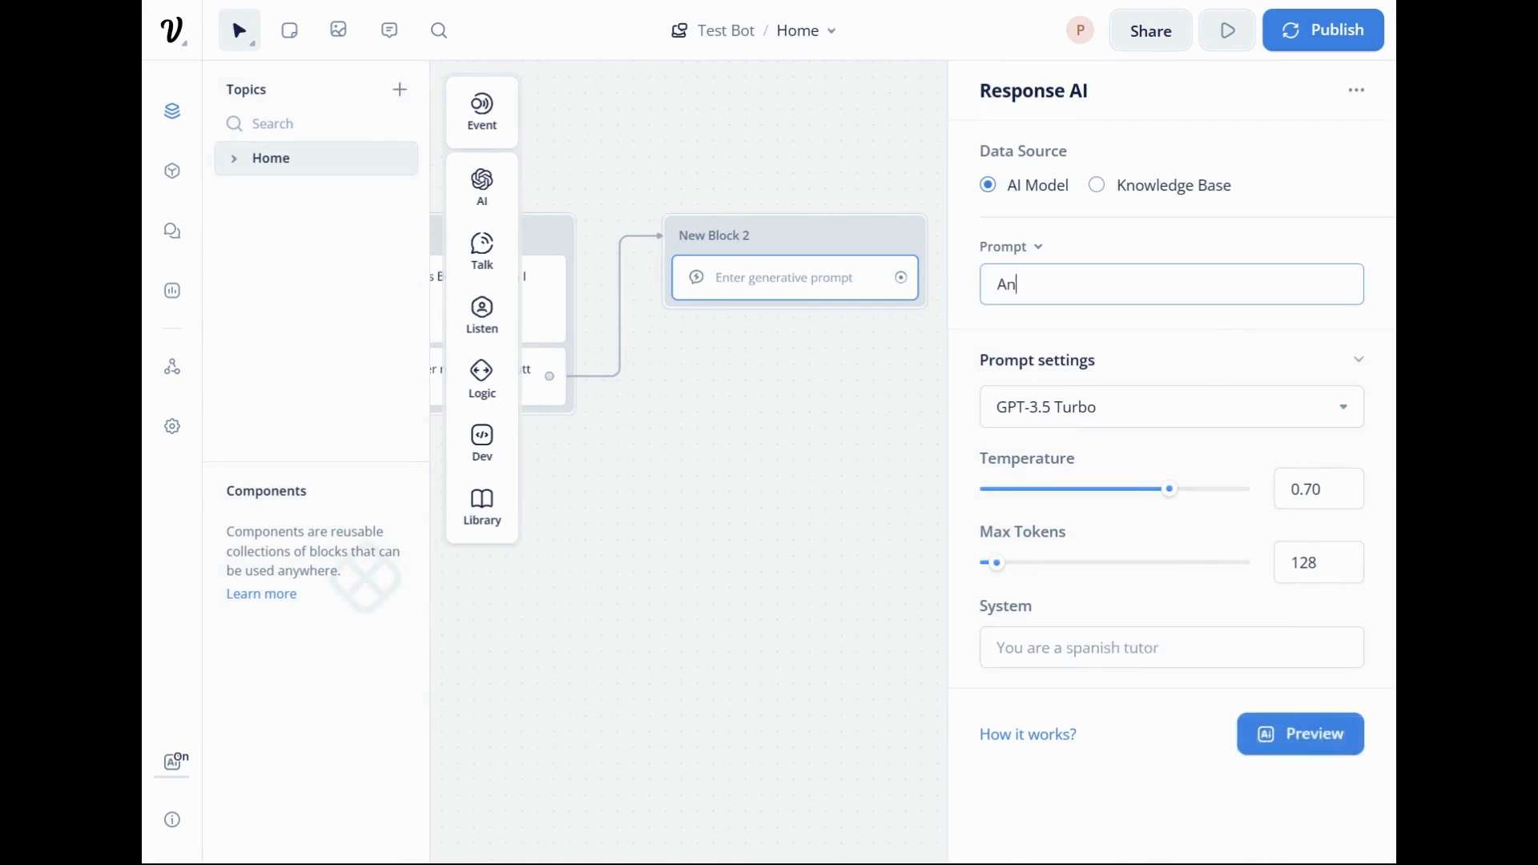
pyautogui.write('swer the')
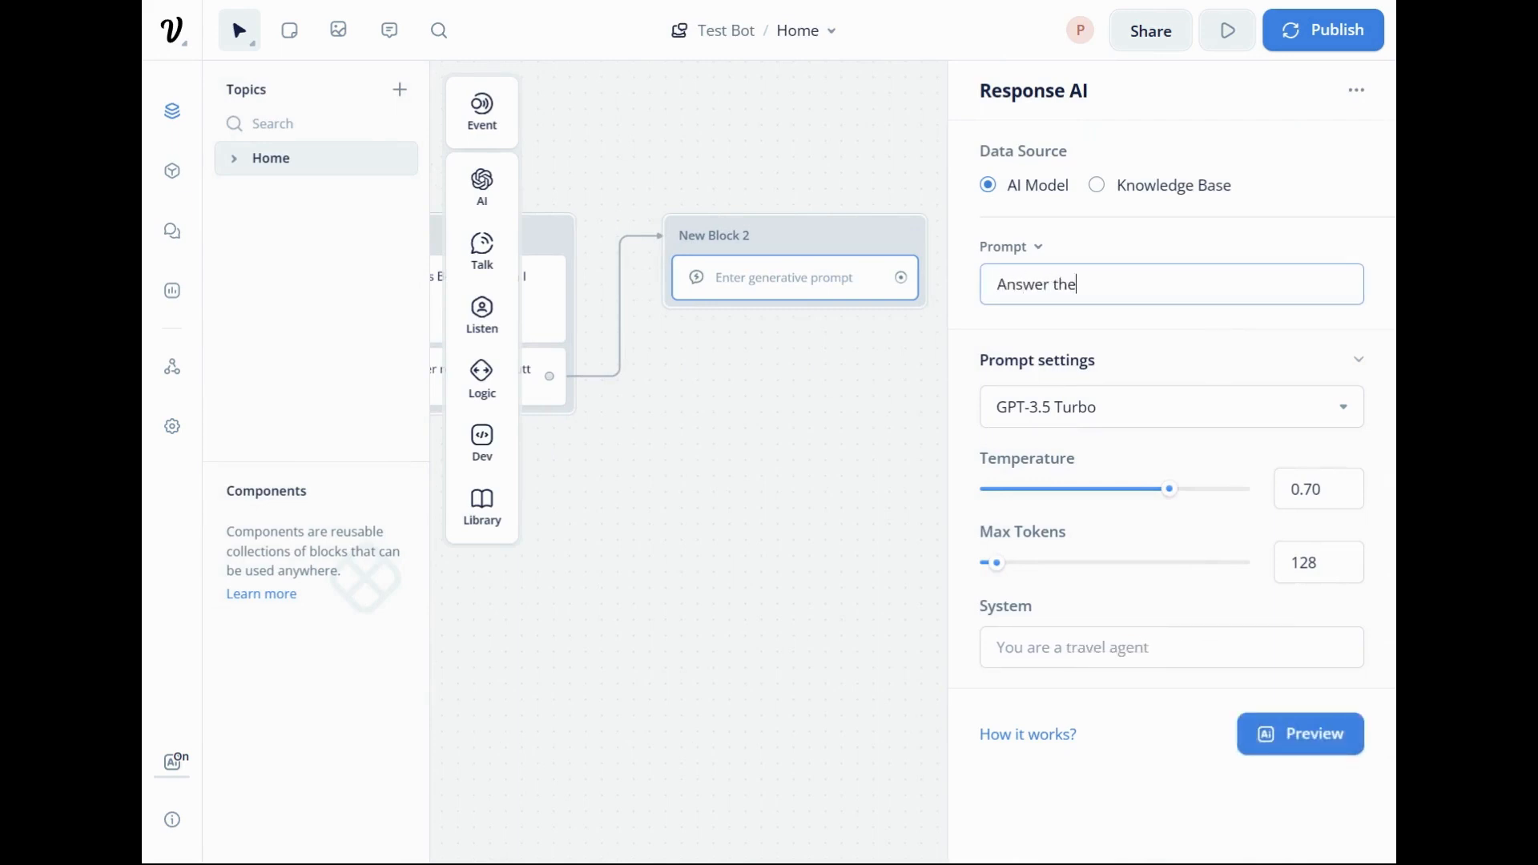
pyautogui.write(' users question ')
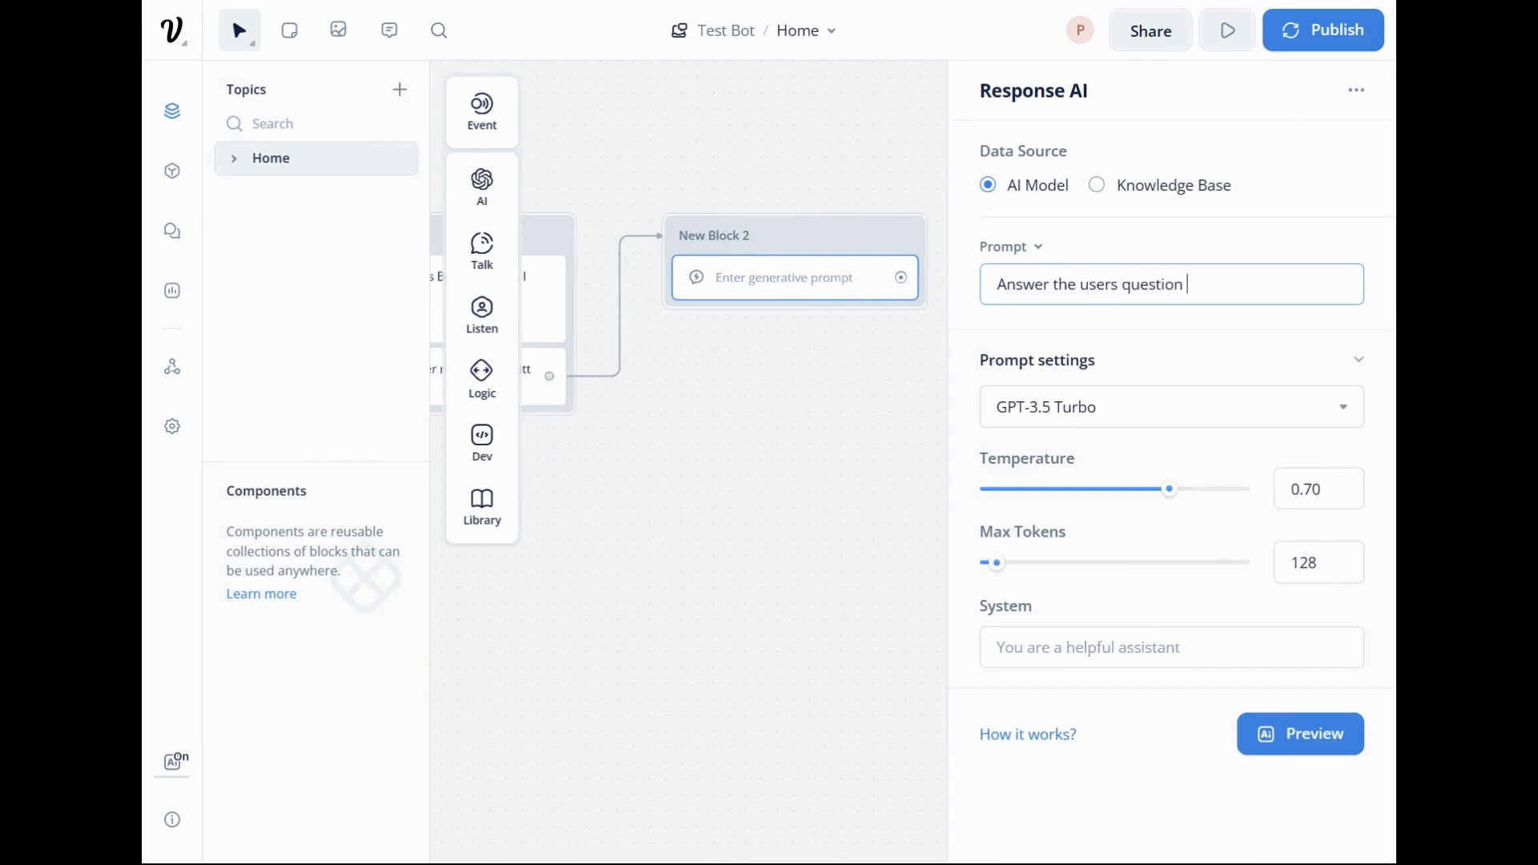
pyautogui.write('{')
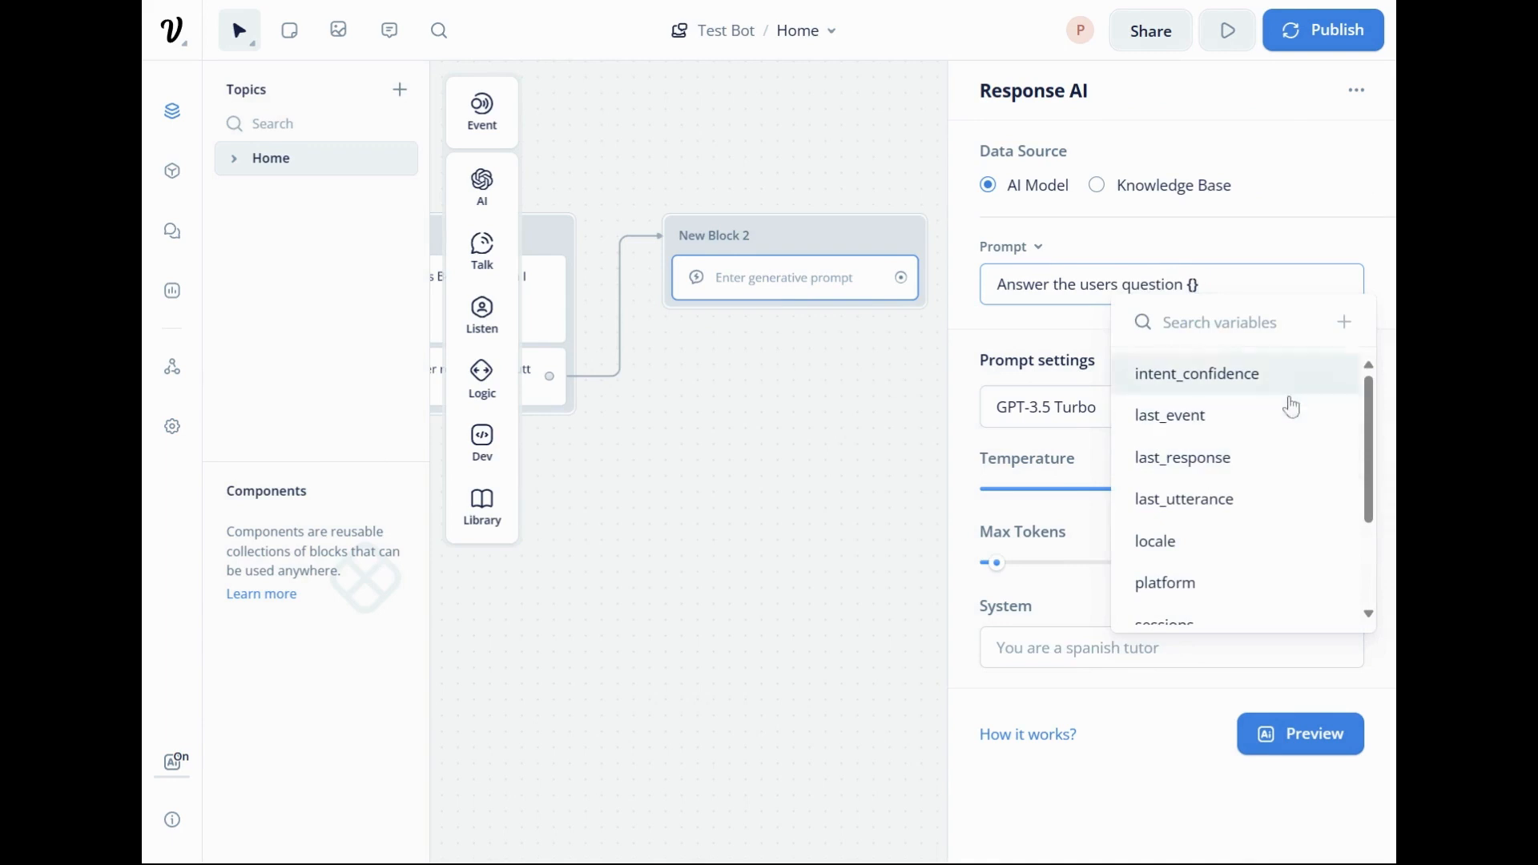
pyautogui.click(1251, 503)
# Compare the Capture step's variable with the one in the Response AI prompt, and examine the Response AI prompt settings.
pyautogui.hscroll(-5, 863, 430)
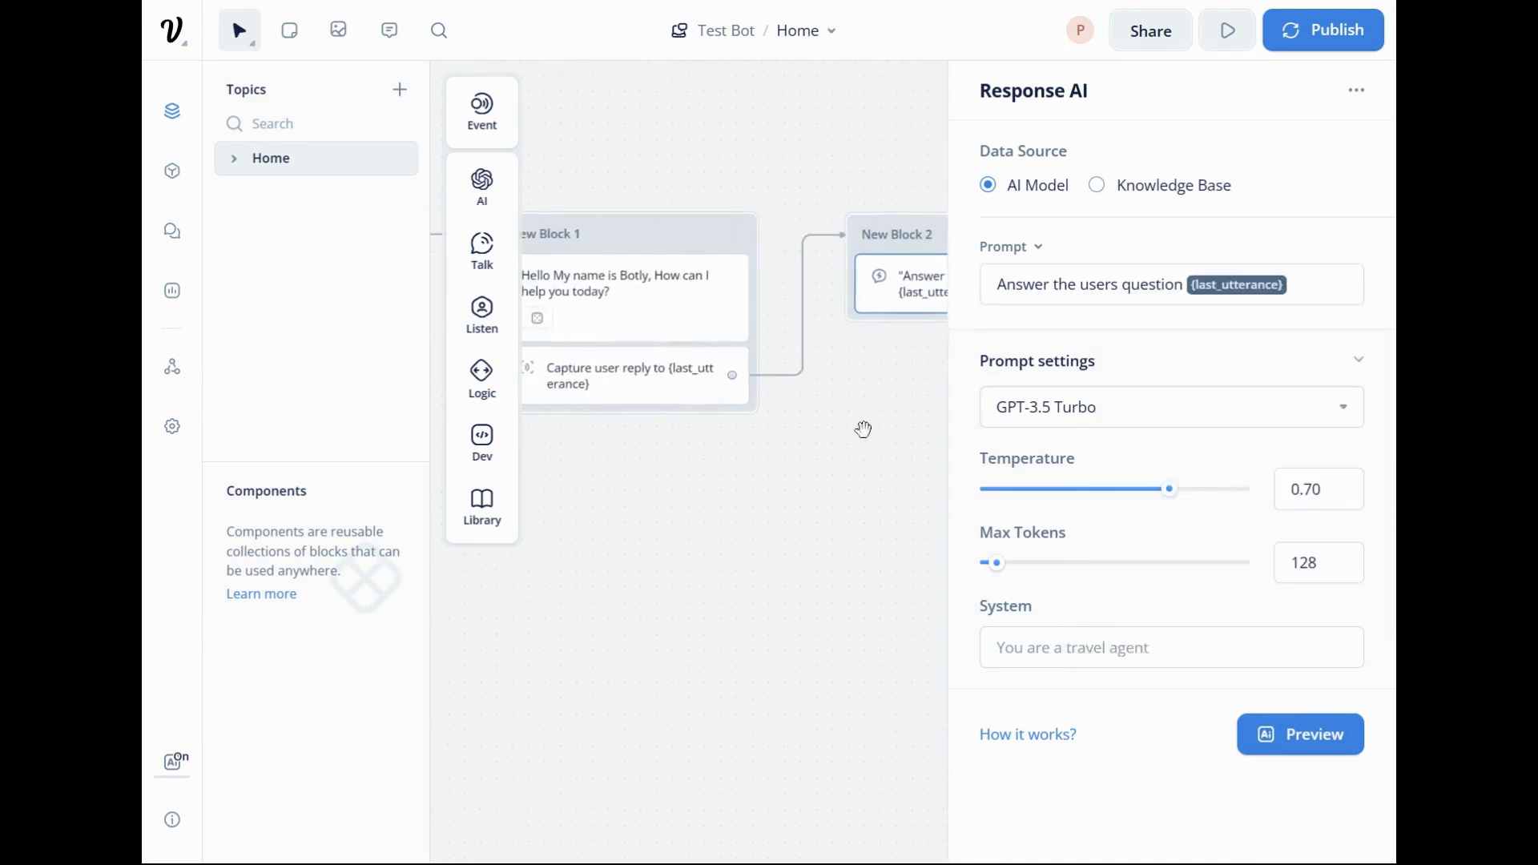
pyautogui.click(863, 430)
pyautogui.click(639, 392)
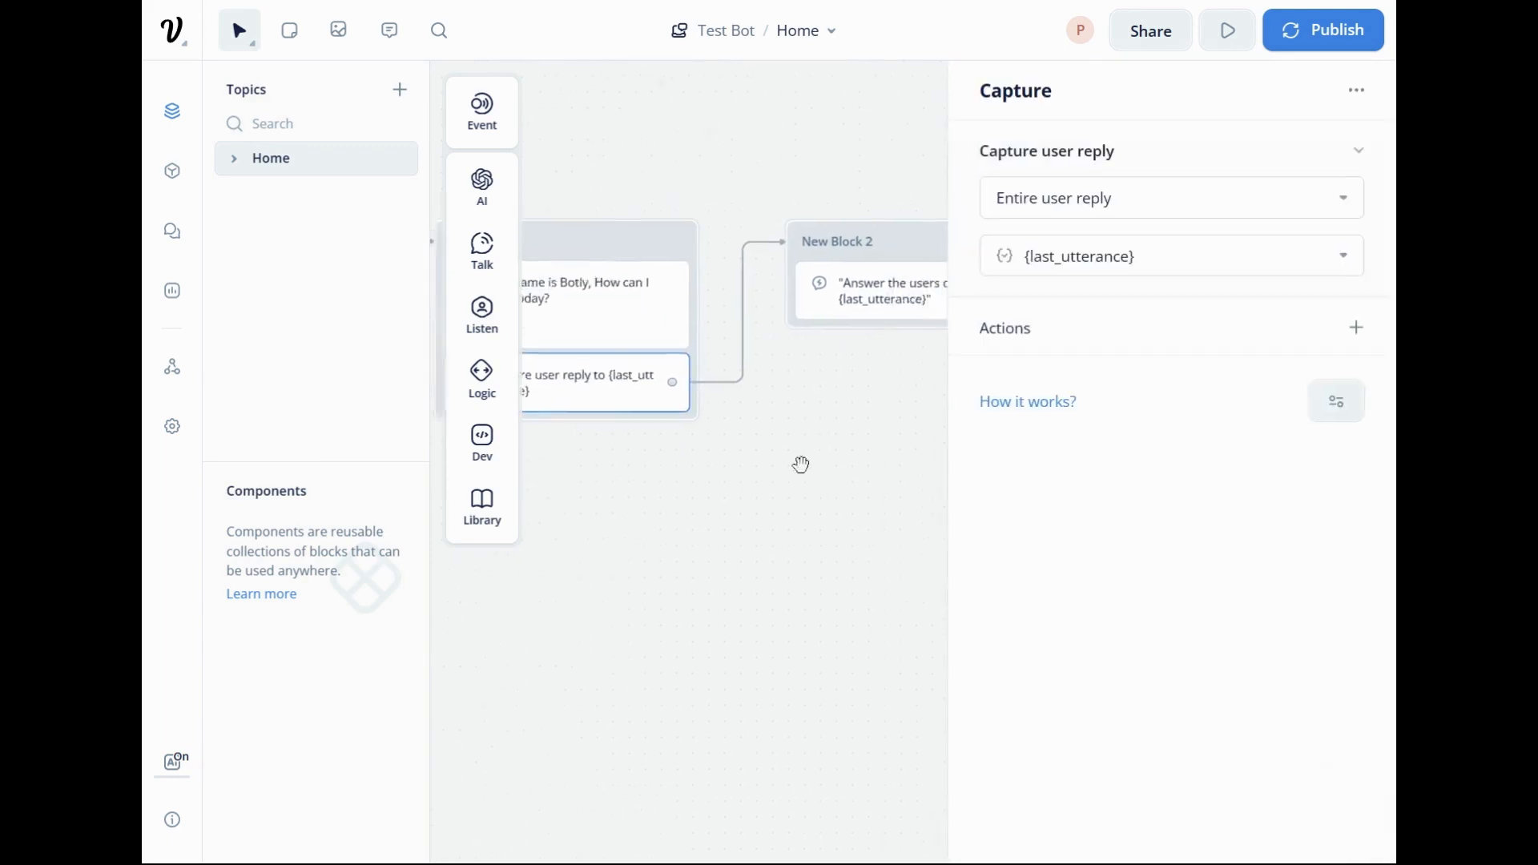
pyautogui.moveTo(801, 464); pyautogui.dragTo(672, 475)
pyautogui.click(803, 320)
pyautogui.moveTo(951, 471); pyautogui.dragTo(832, 429)
pyautogui.click(822, 462)
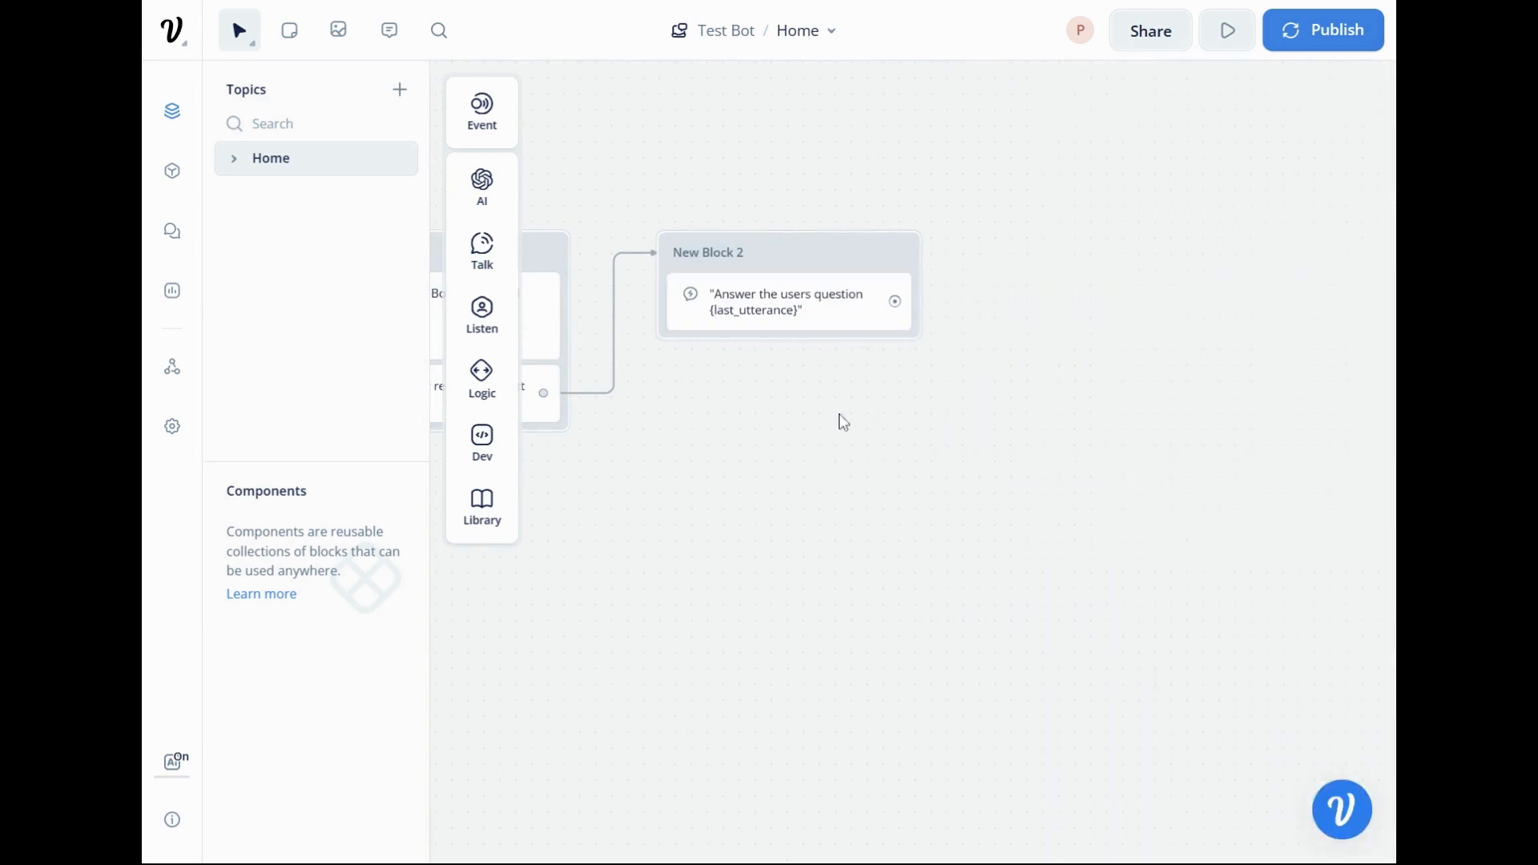
pyautogui.click(811, 314)
pyautogui.moveTo(843, 484); pyautogui.dragTo(734, 422)
pyautogui.click(736, 422)
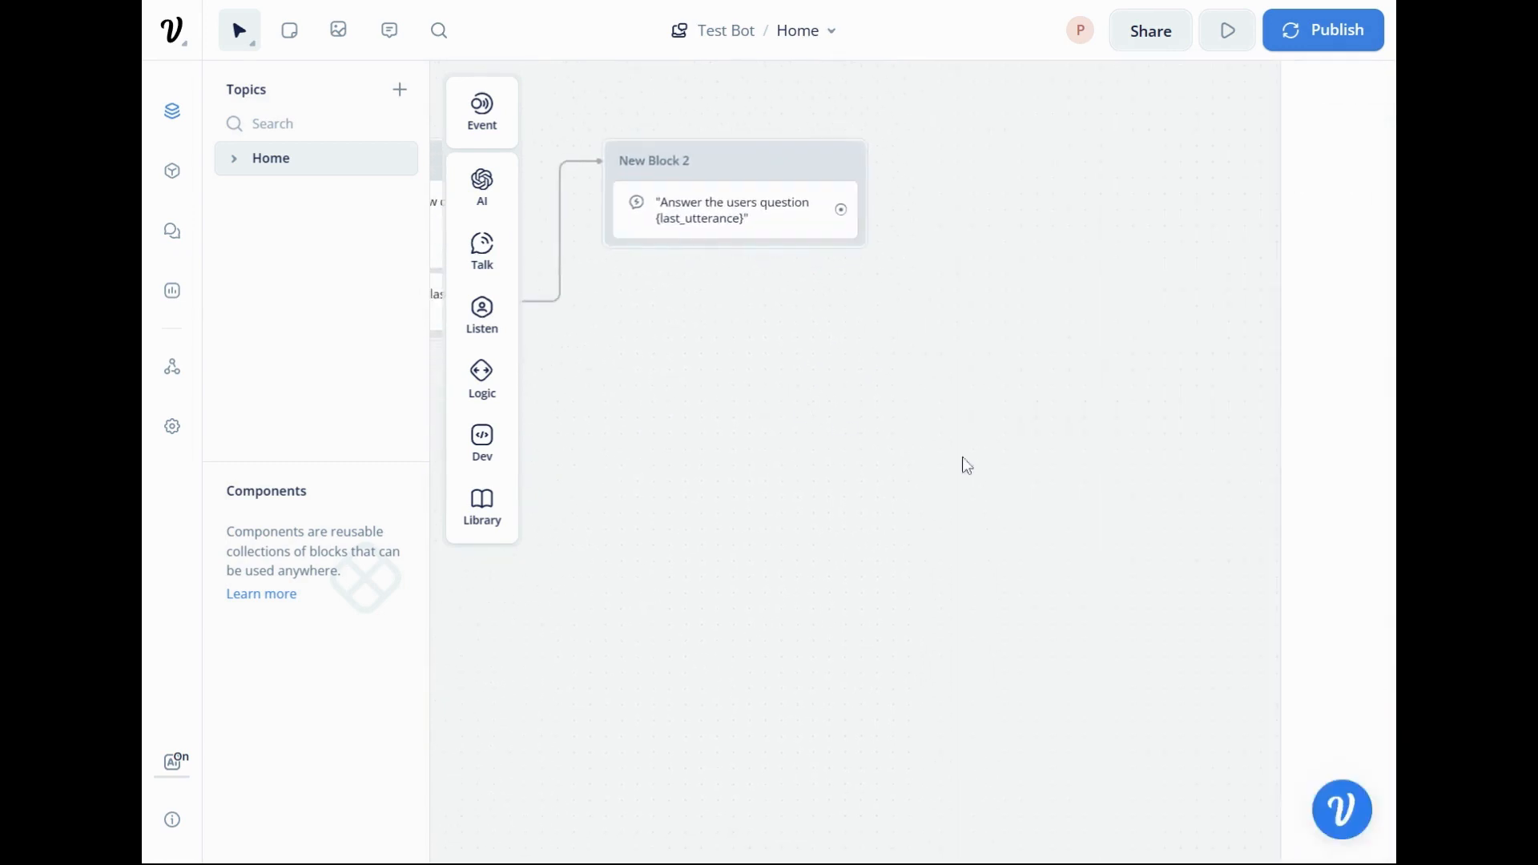
pyautogui.click(731, 201)
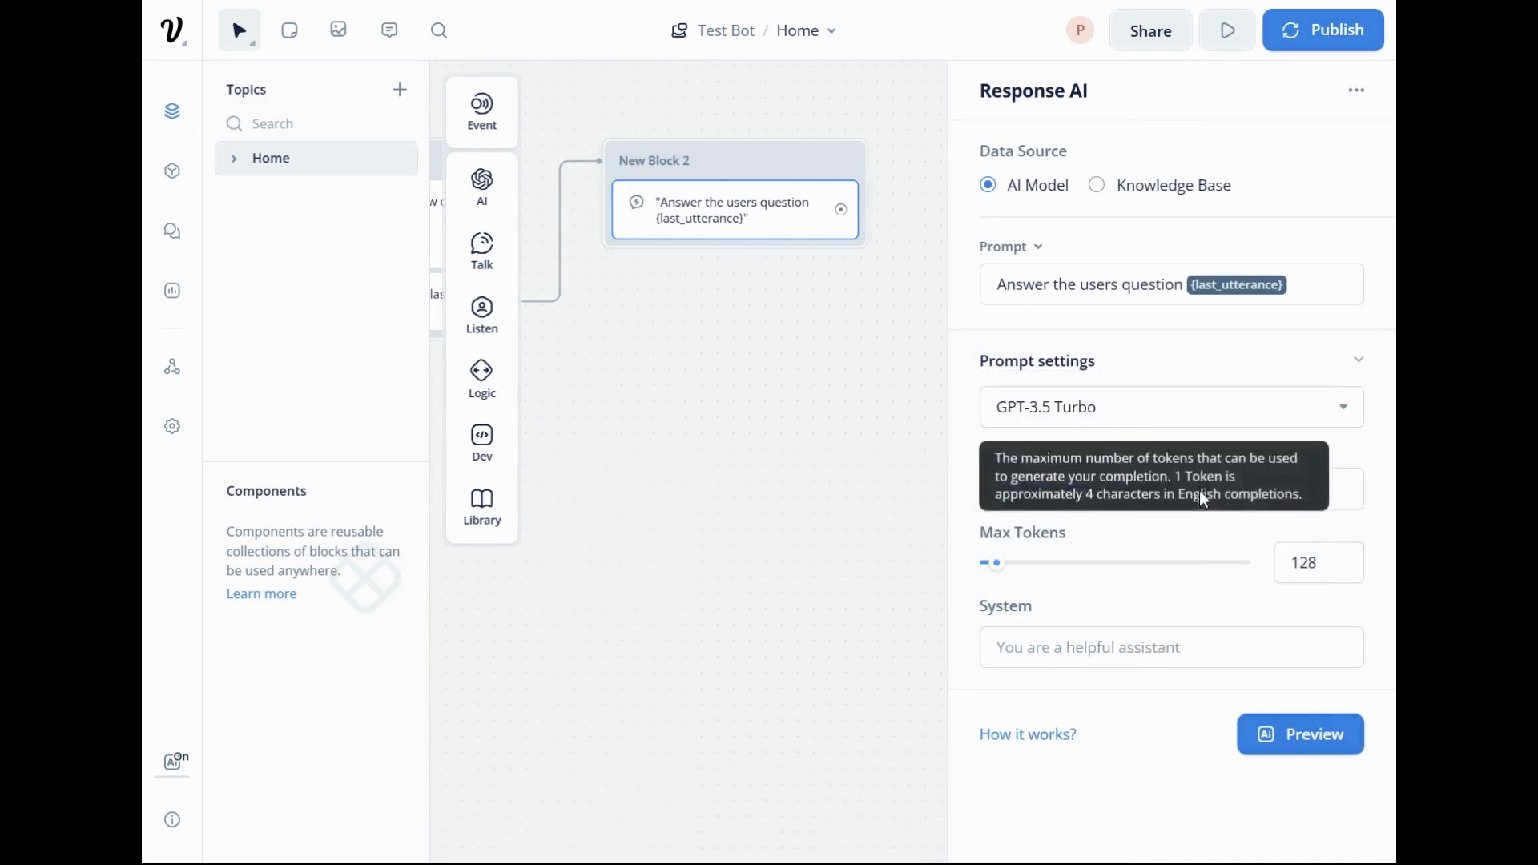
# Preview the Response AI answer with last_utterance set to "What products do you have?", highlight its opening words and close the step's editor.
pyautogui.click(1356, 372)
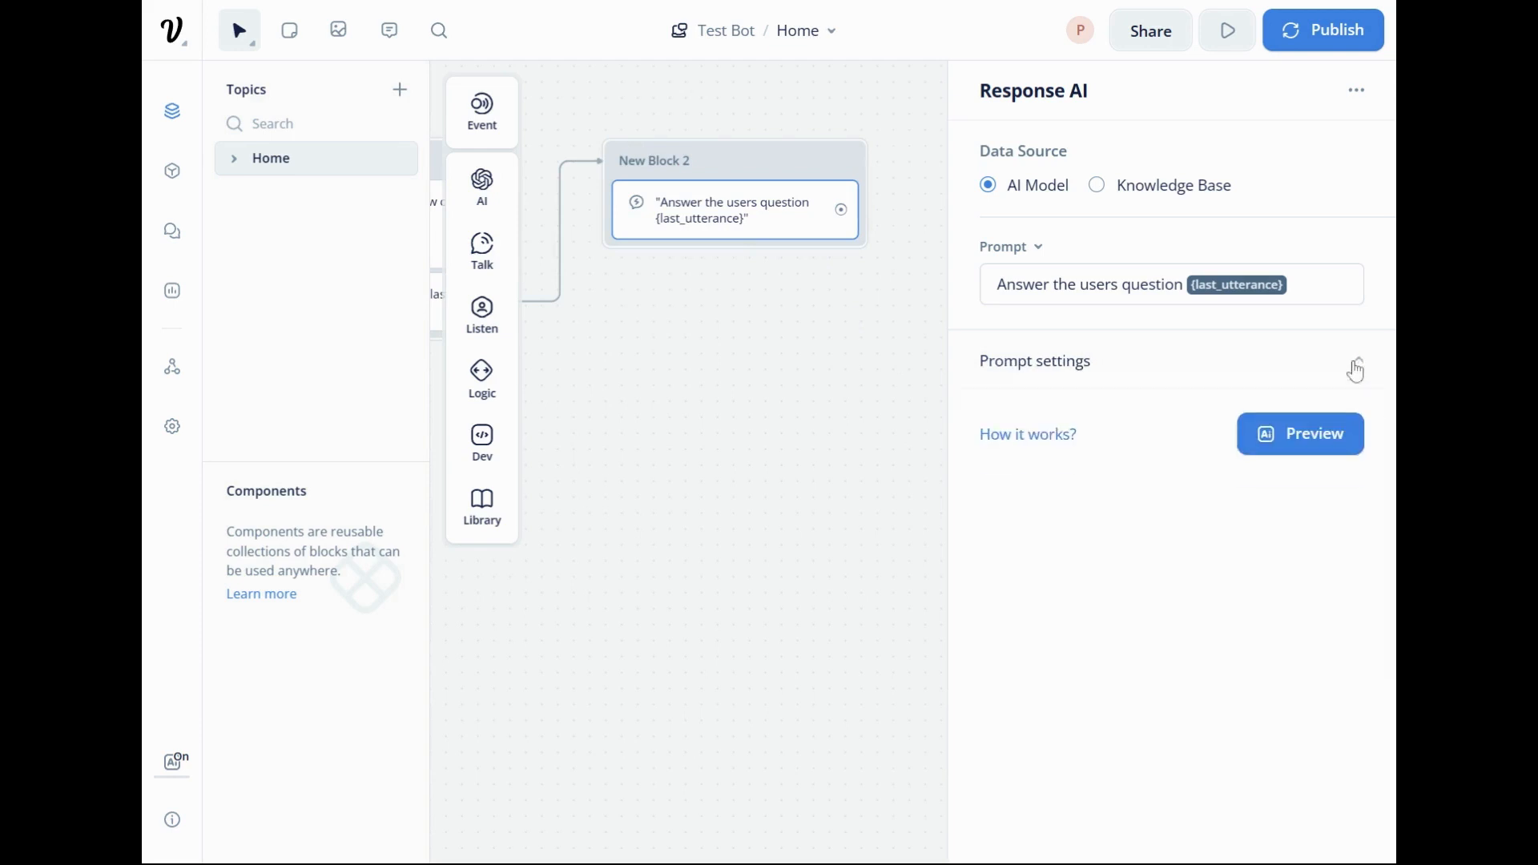
pyautogui.click(1326, 451)
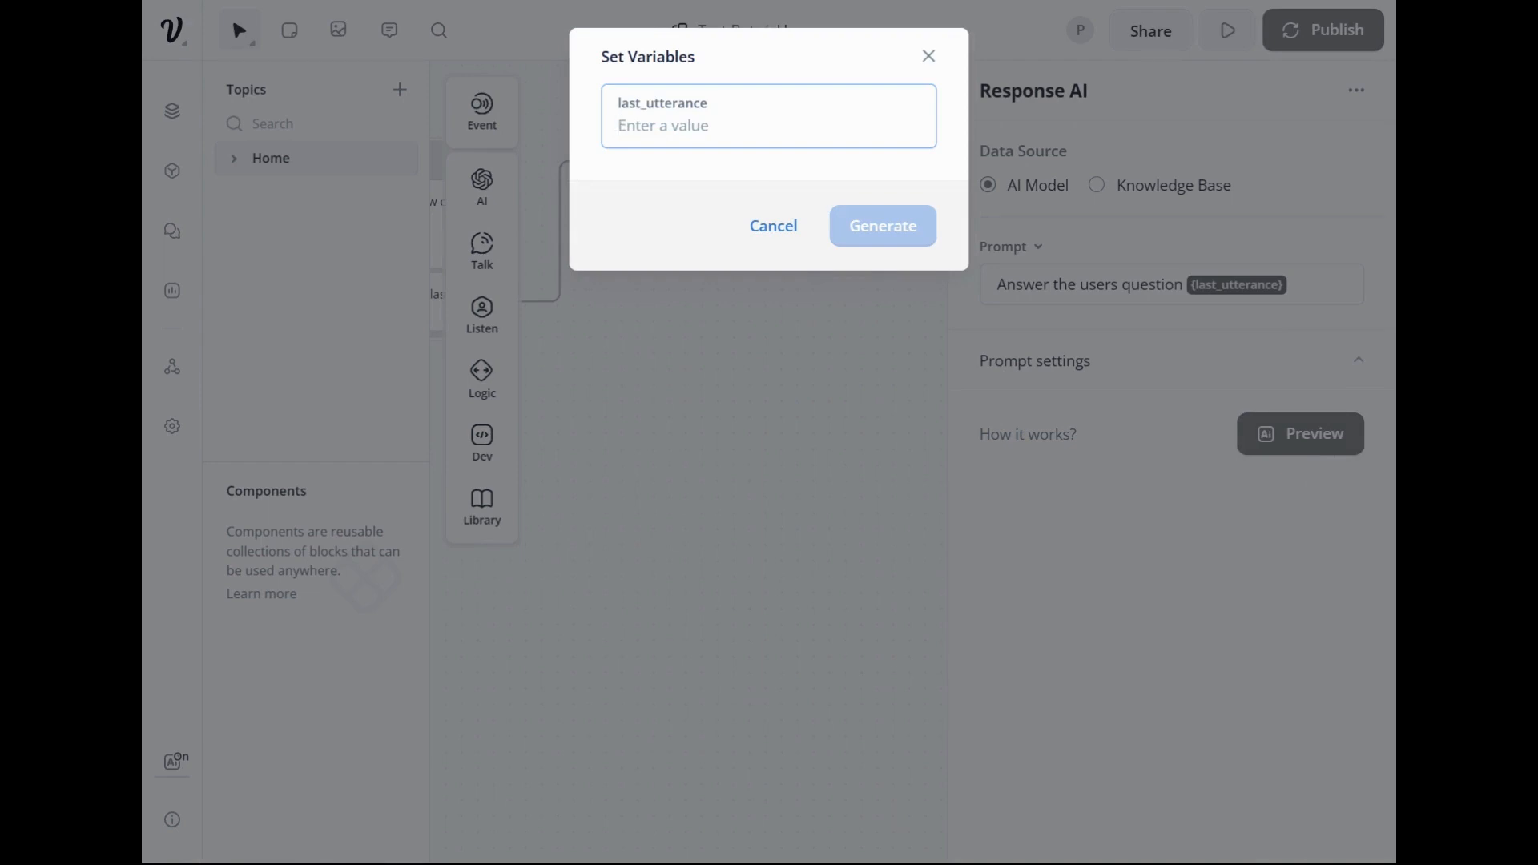
pyautogui.write('Wh')
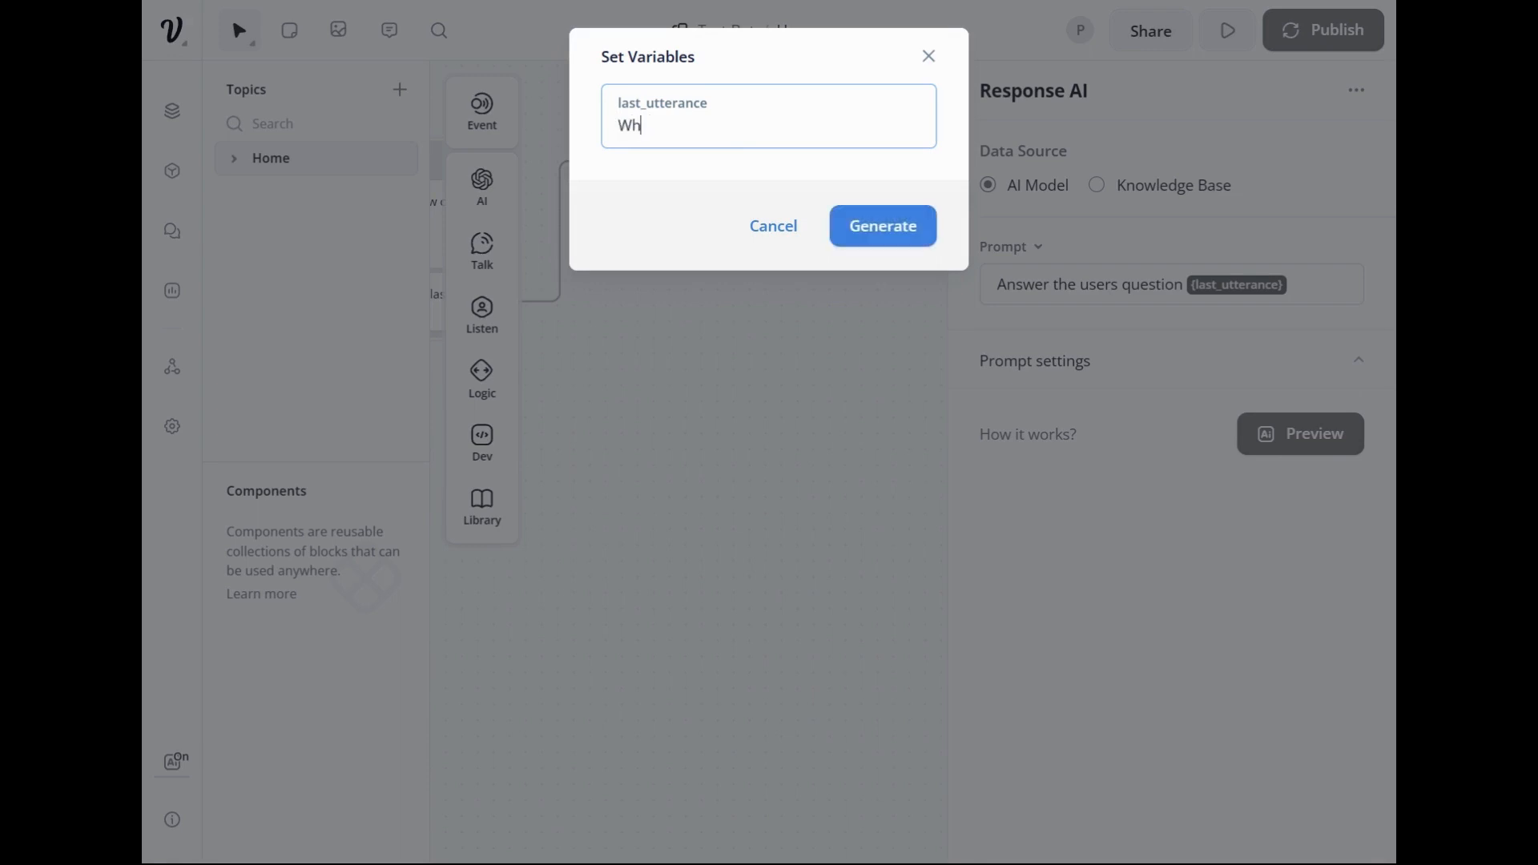
pyautogui.write('at products do you have?')
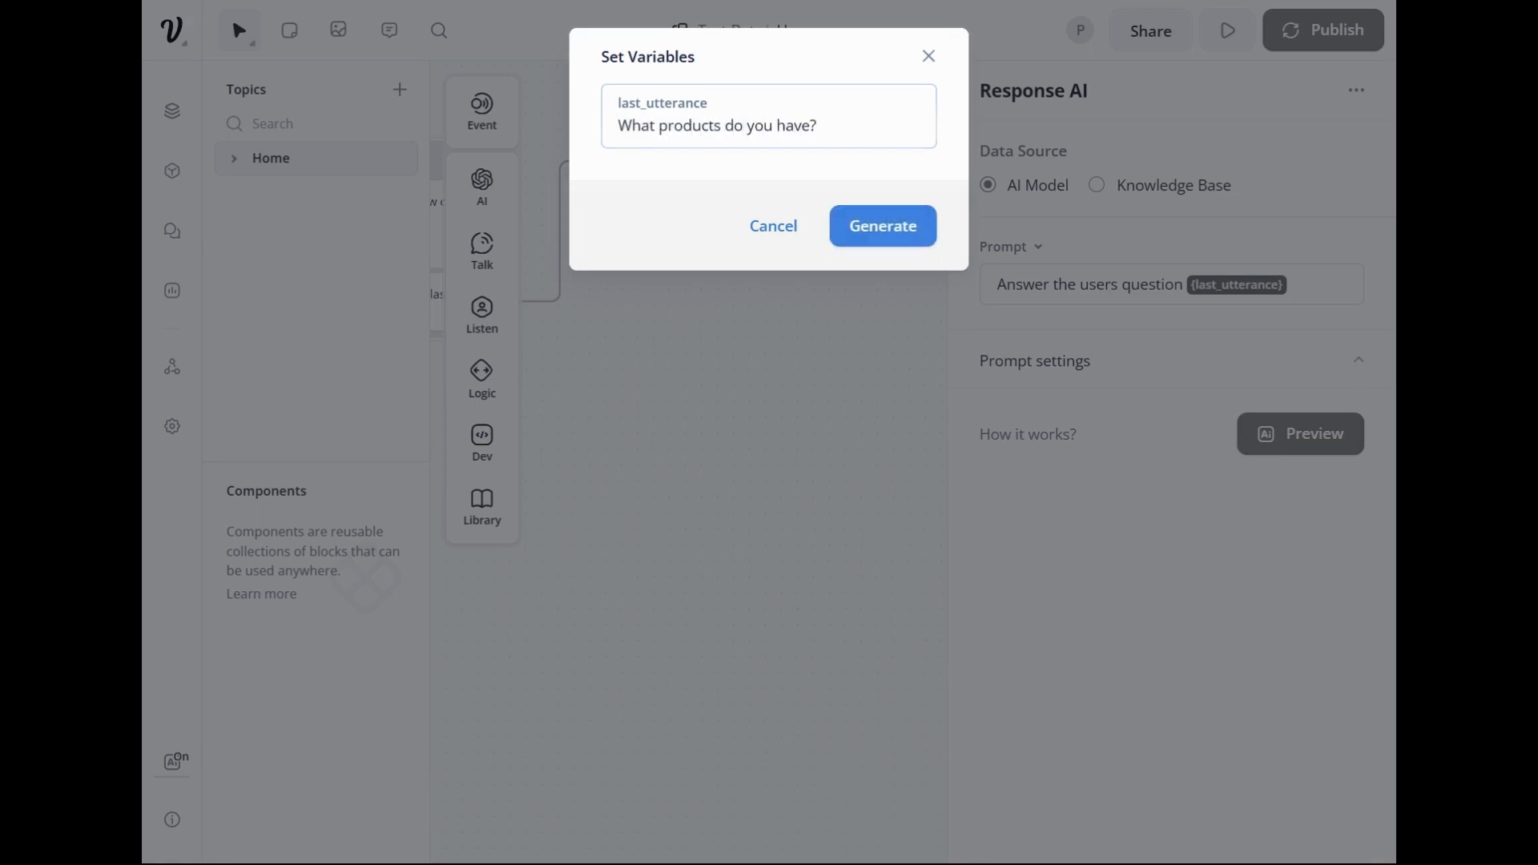
pyautogui.click(884, 229)
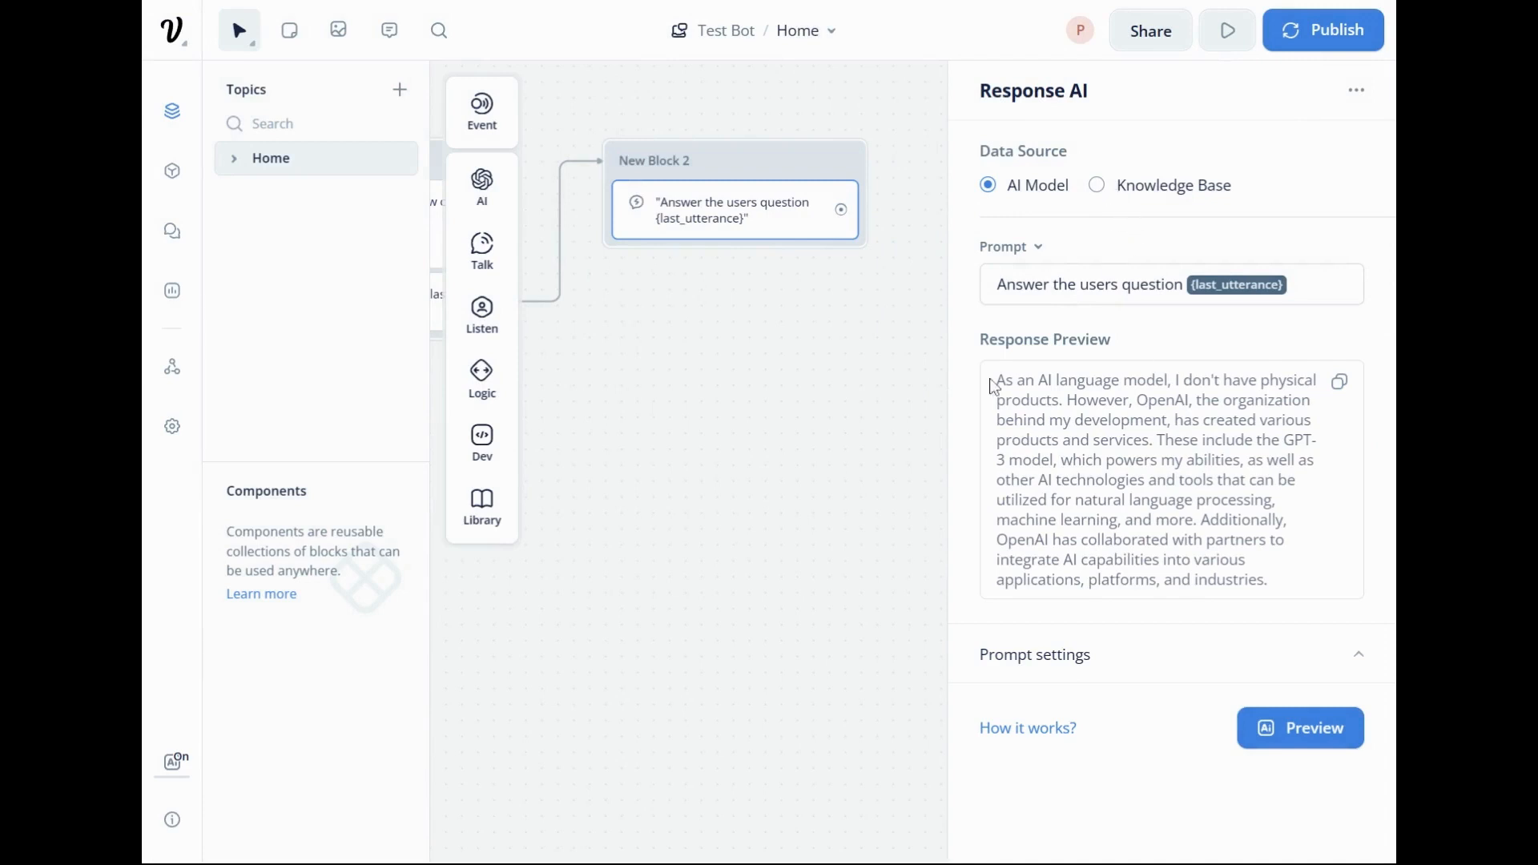
pyautogui.moveTo(997, 382); pyautogui.dragTo(1281, 382)
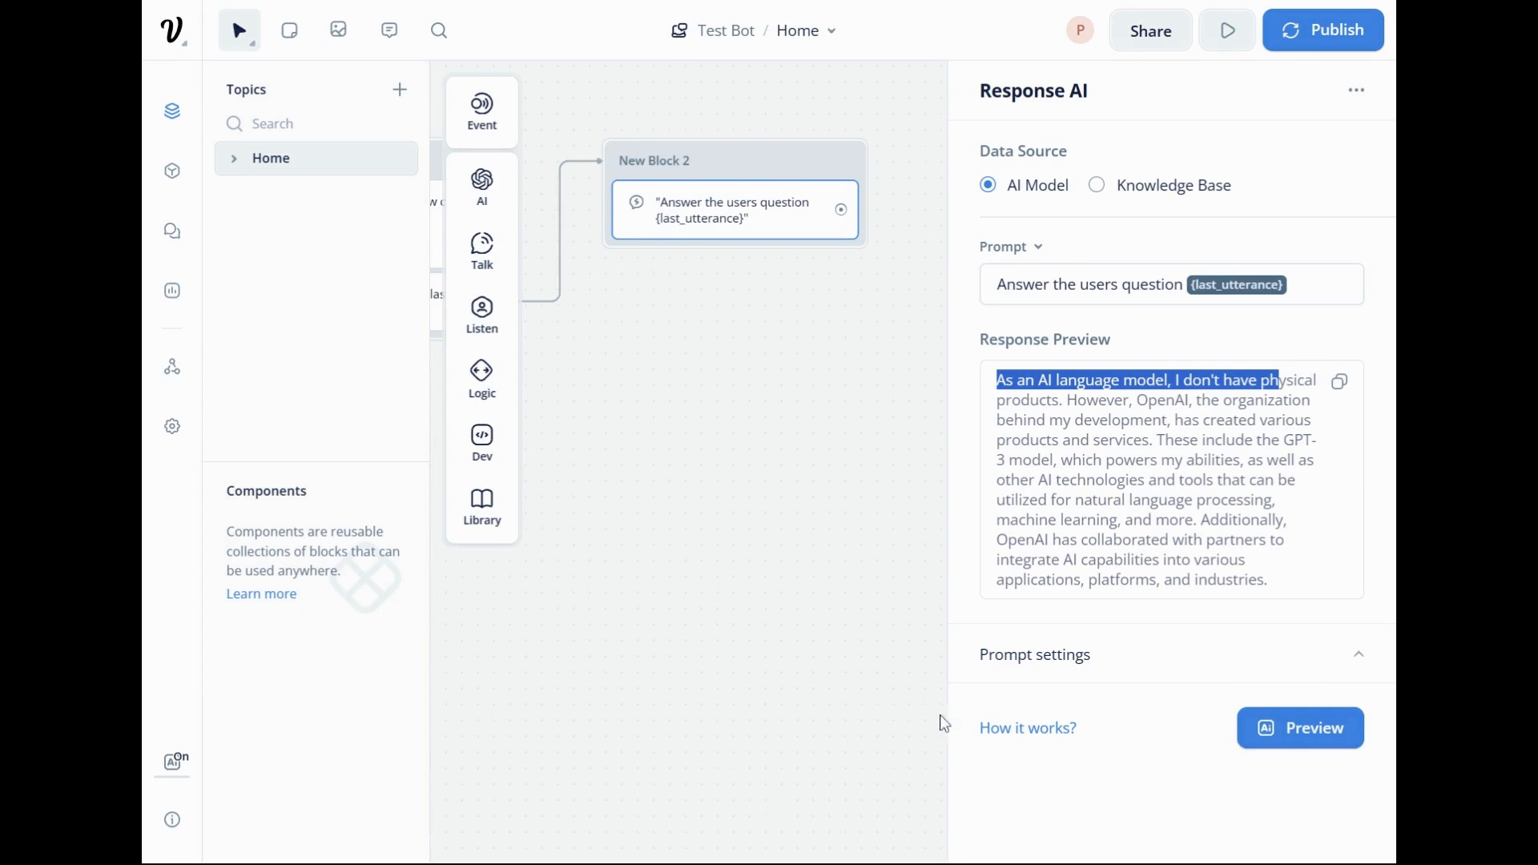
pyautogui.click(858, 494)
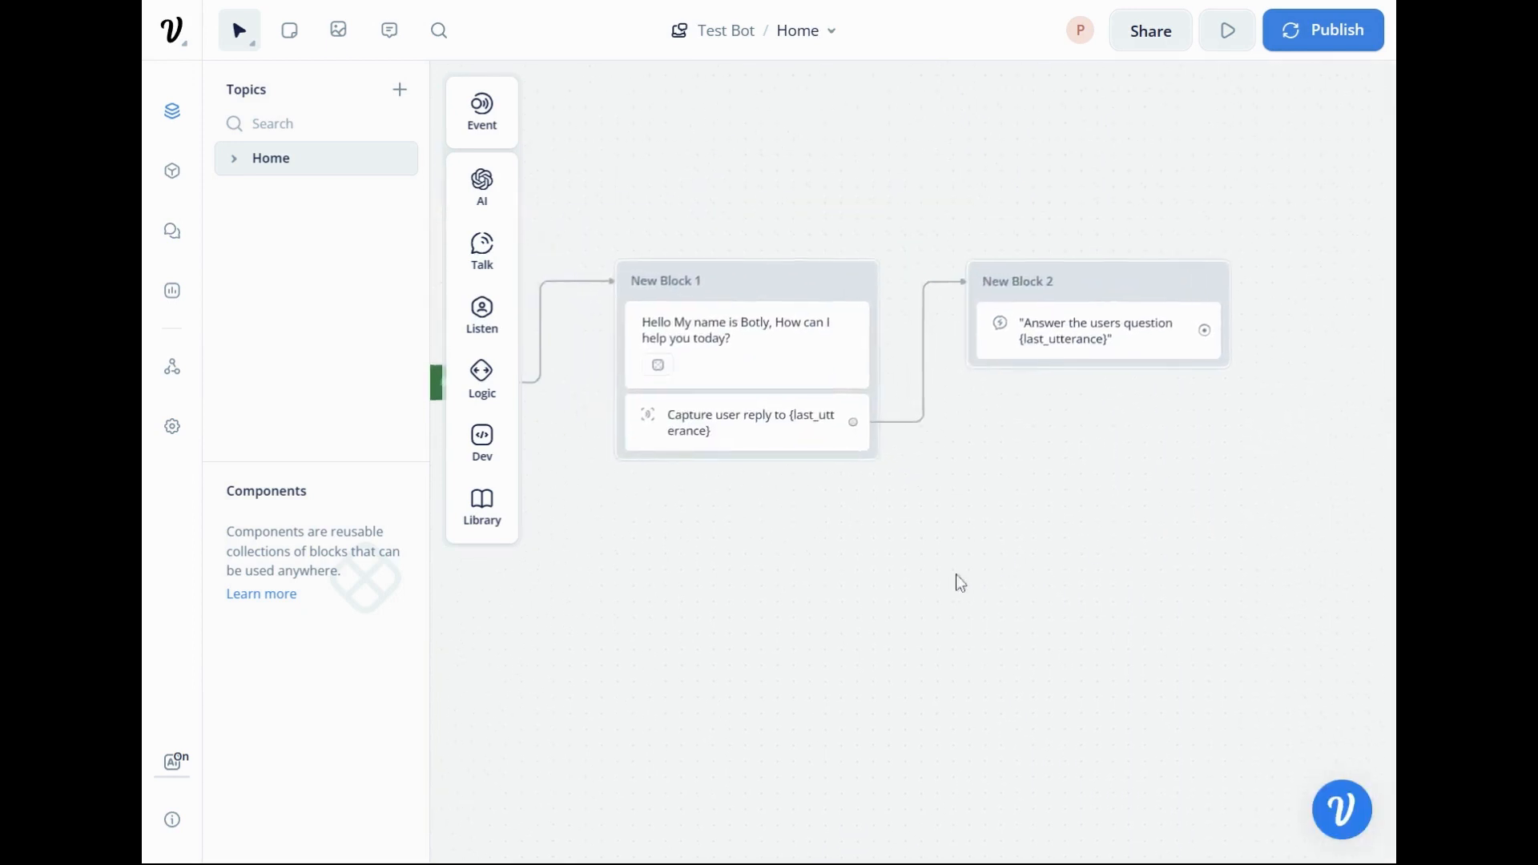
# Attach an End action to the output of the Response AI step in New Block 2.
pyautogui.scroll(-2, 973, 465)
pyautogui.moveTo(879, 486); pyautogui.dragTo(965, 488)
pyautogui.moveTo(1284, 291); pyautogui.dragTo(1334, 291)
pyautogui.moveTo(1257, 591)
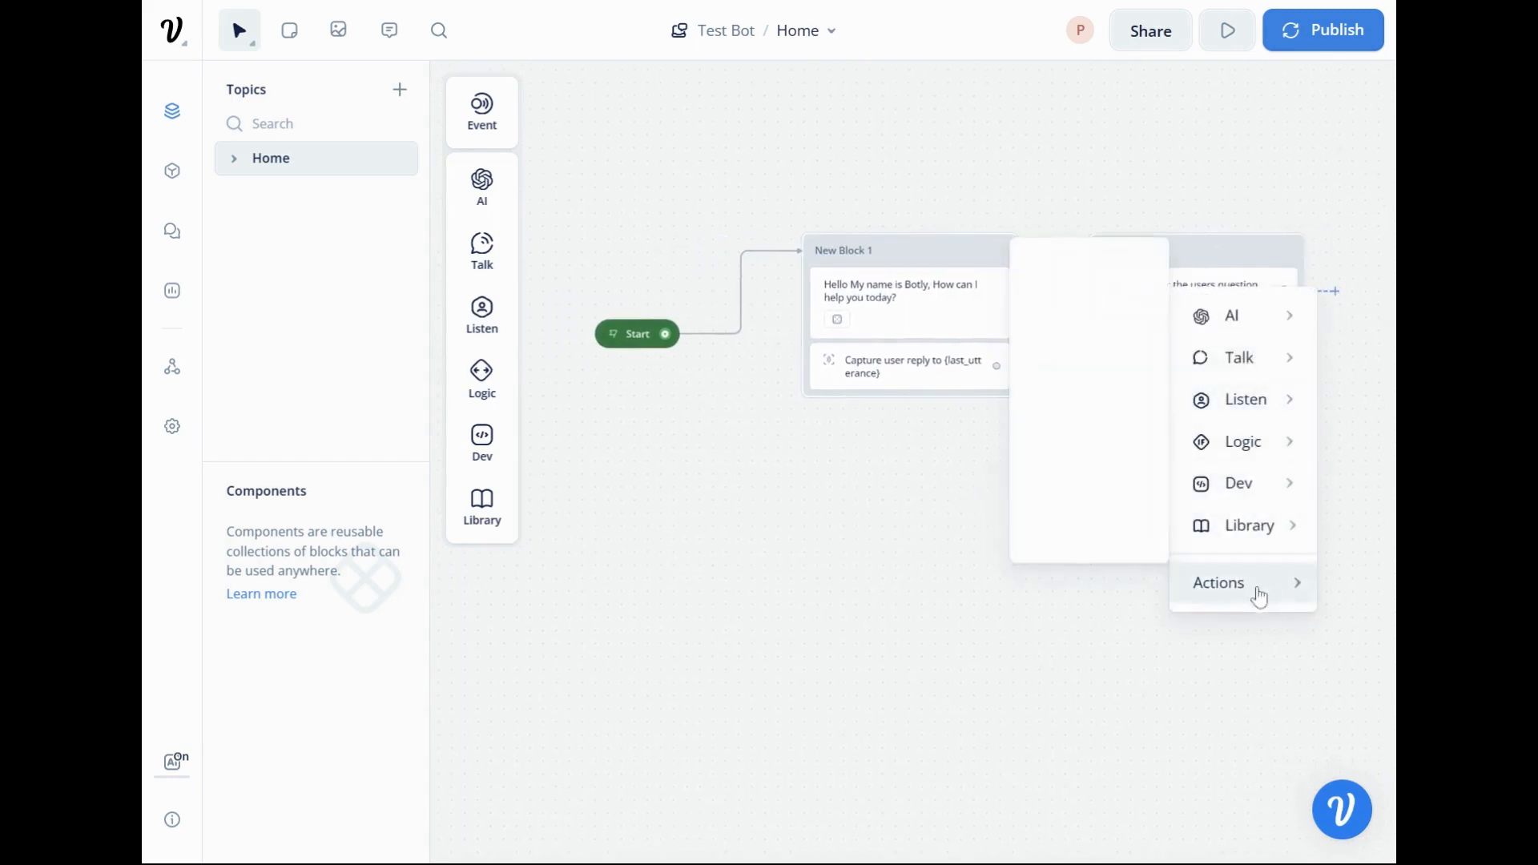
pyautogui.click(1076, 351)
pyautogui.moveTo(1115, 446); pyautogui.dragTo(1193, 527)
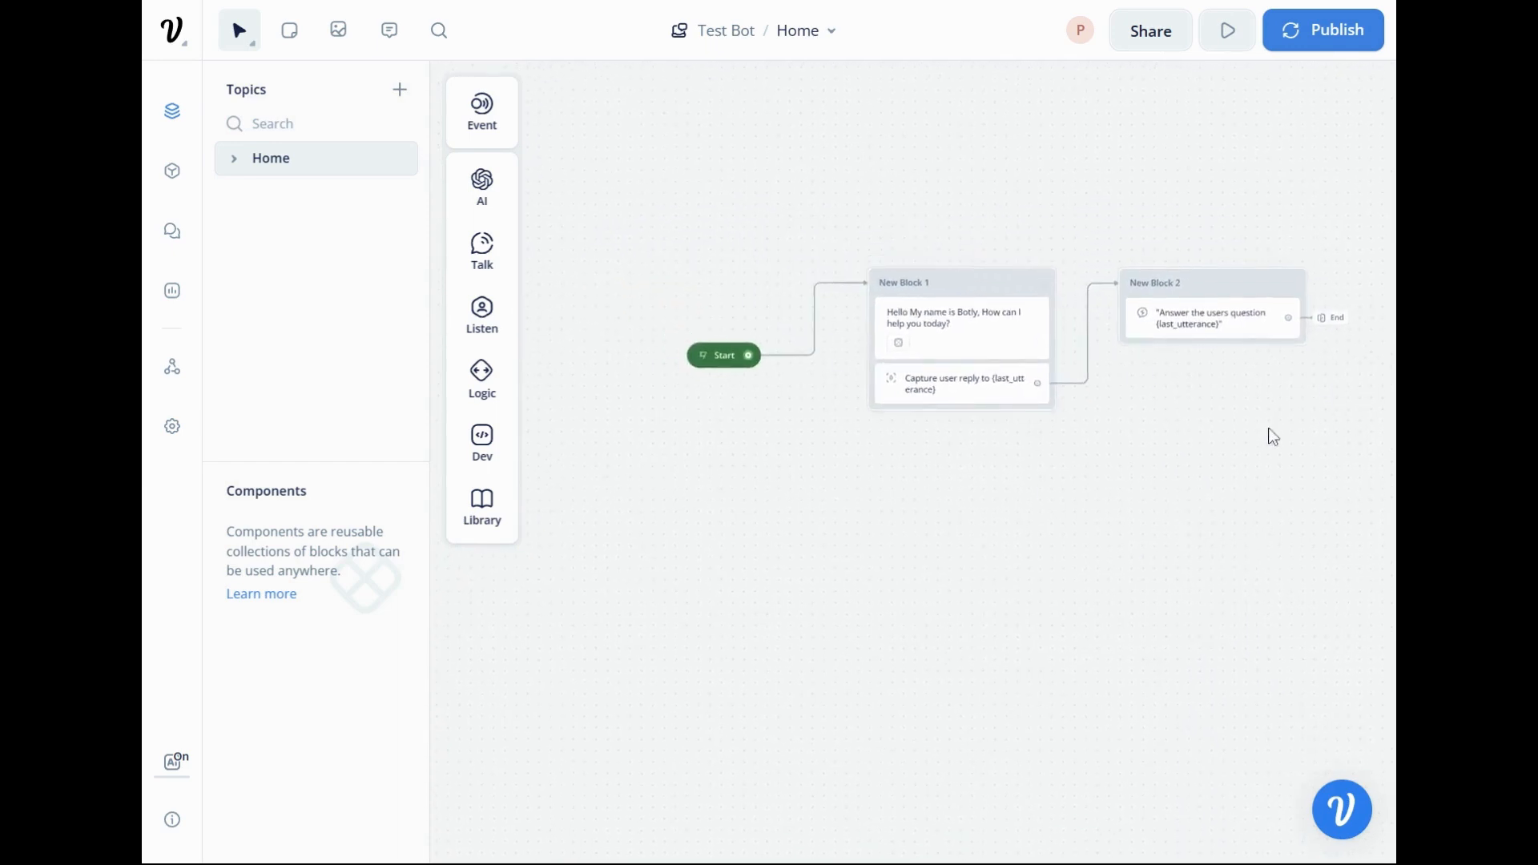
pyautogui.moveTo(1267, 428); pyautogui.dragTo(1218, 426)
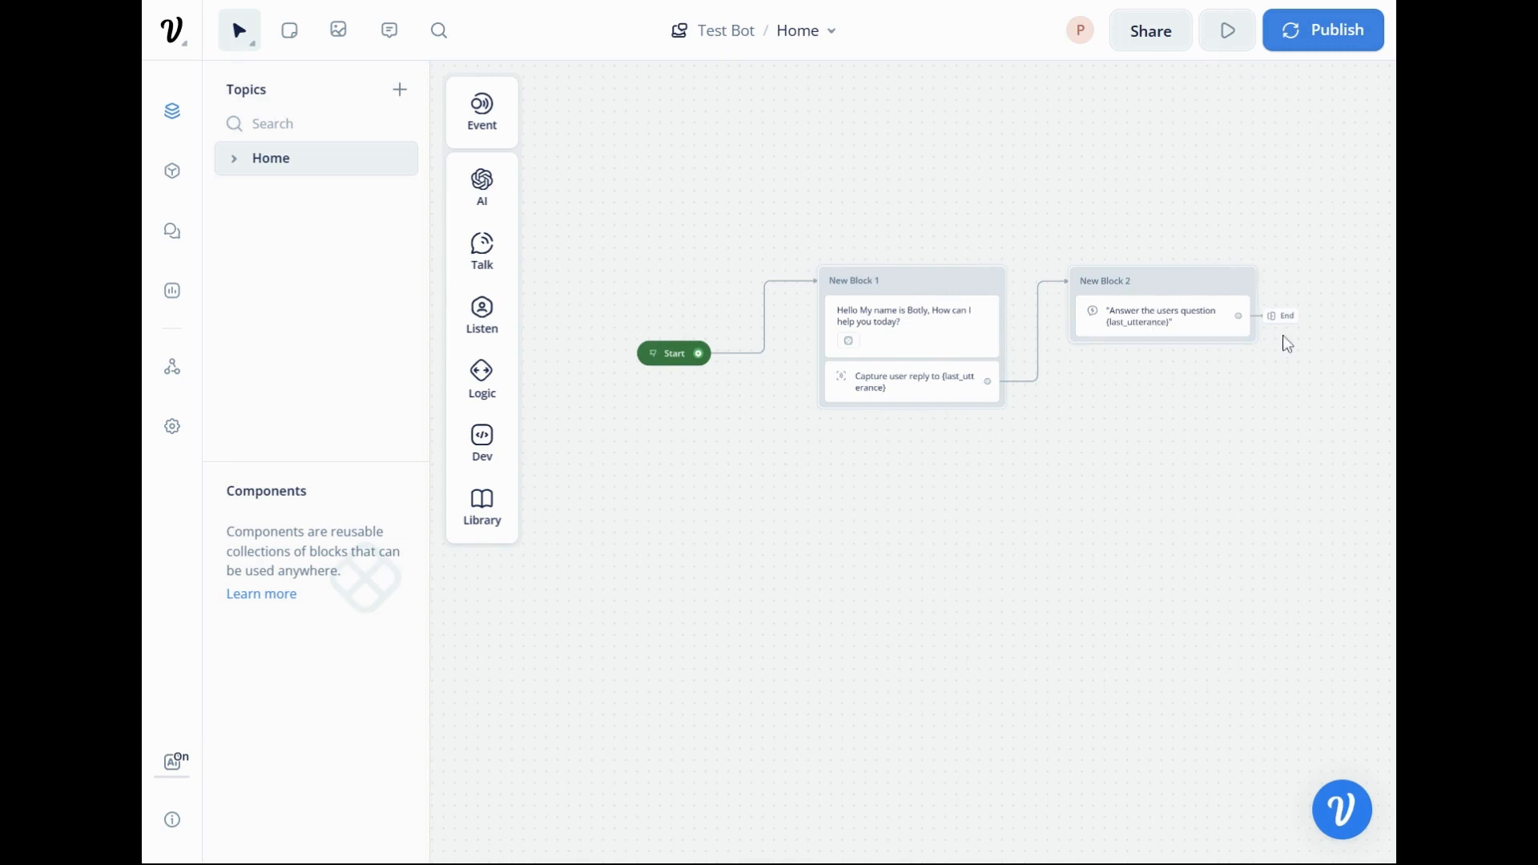
pyautogui.moveTo(1277, 479); pyautogui.dragTo(1168, 487)
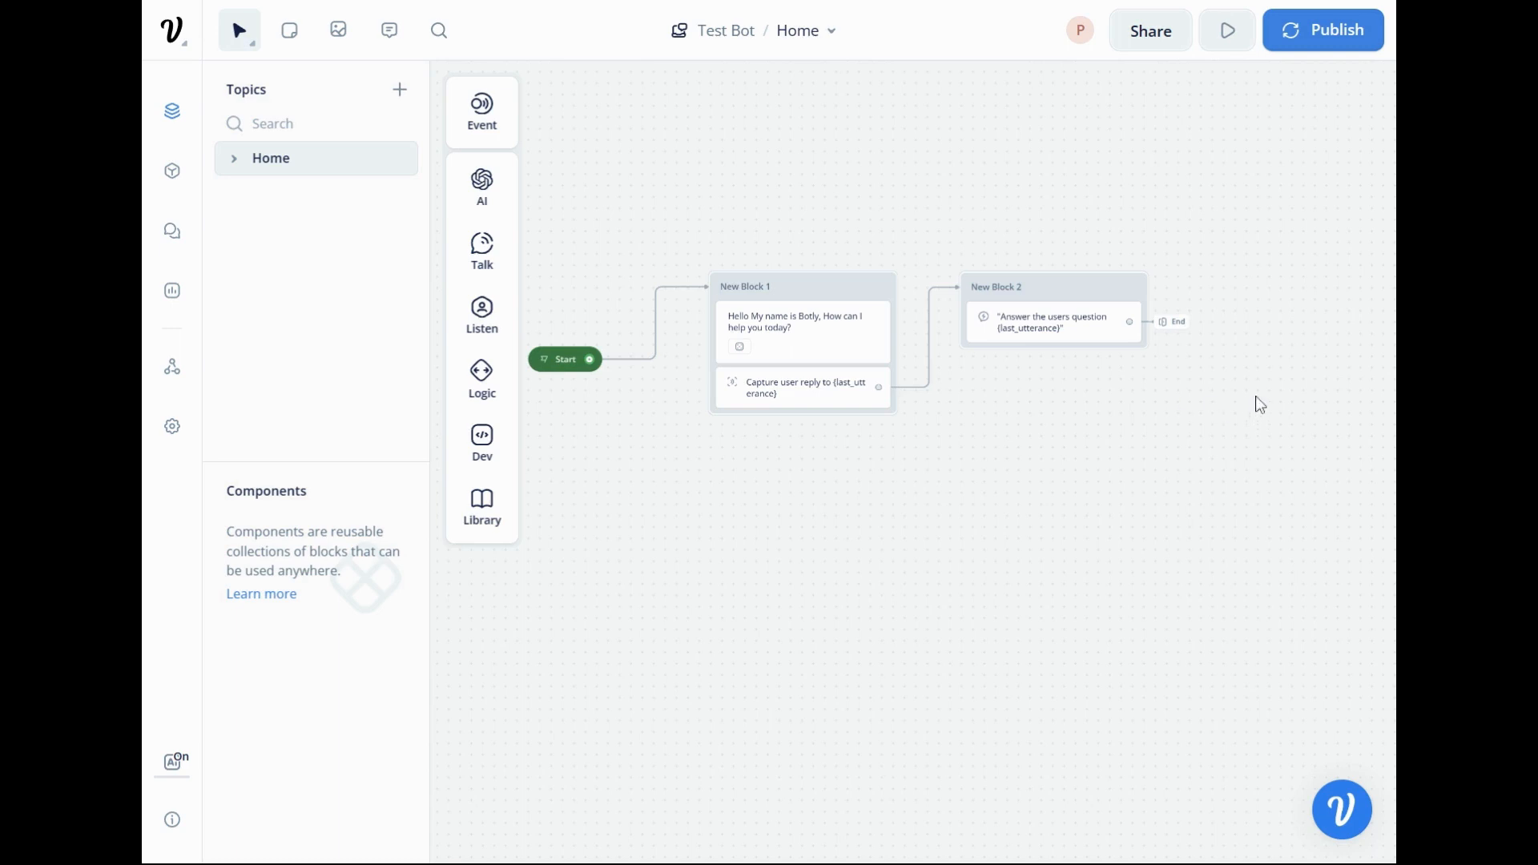
# Add a Text step in a new block above the flow and connect the Response AI step's output to that block.
pyautogui.scroll(3, 1226, 344)
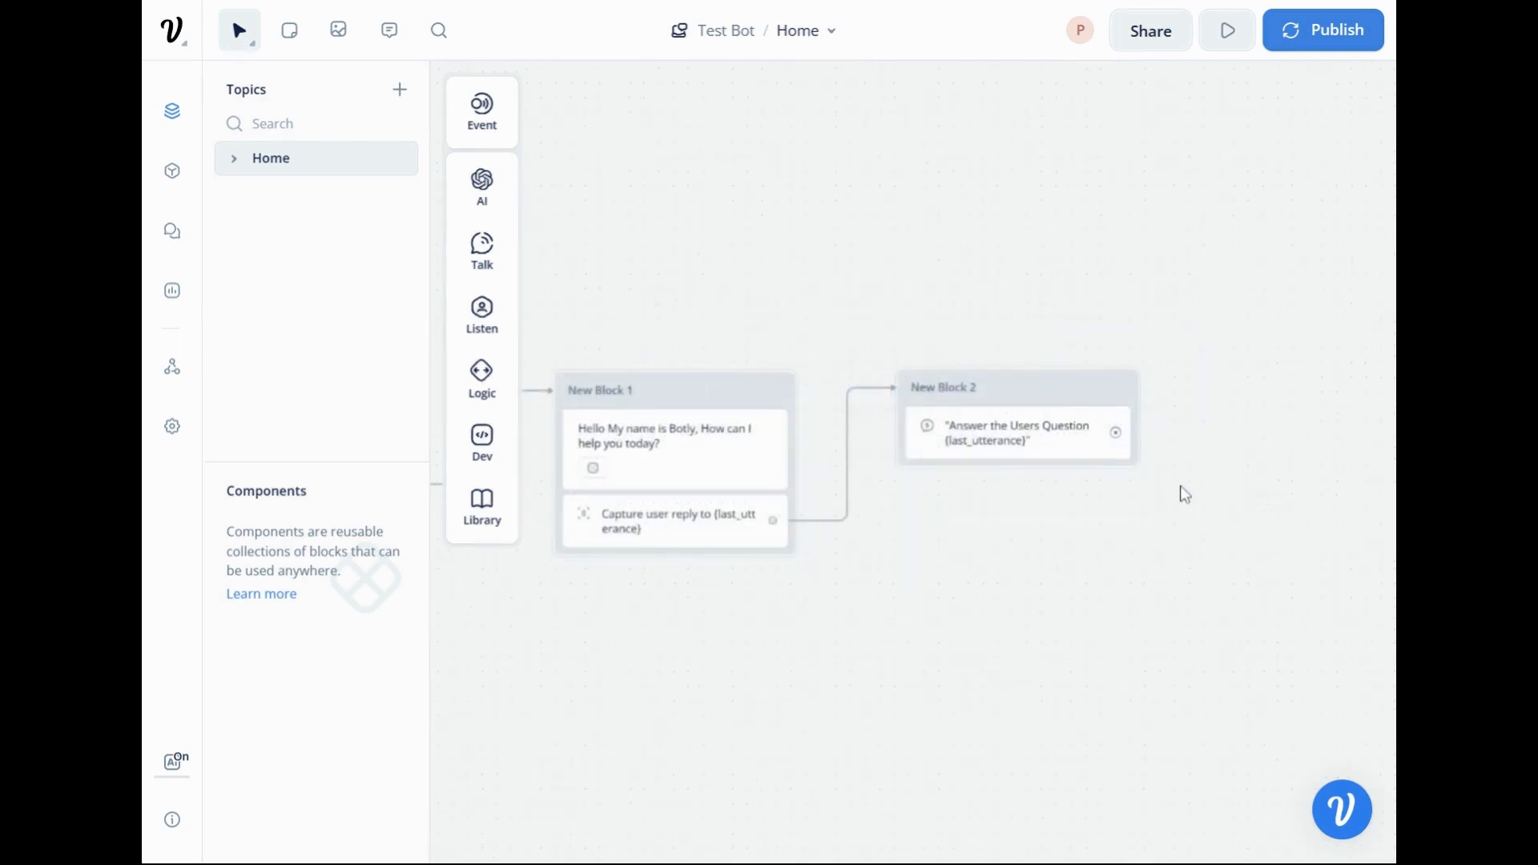
pyautogui.moveTo(1078, 539)
pyautogui.mouseDown()
pyautogui.moveTo(1050, 464)
pyautogui.moveTo(1209, 488)
pyautogui.moveTo(1222, 524)
pyautogui.moveTo(1185, 577)
pyautogui.moveTo(1090, 565)
pyautogui.mouseUp()
pyautogui.scroll(-1, 1222, 524)
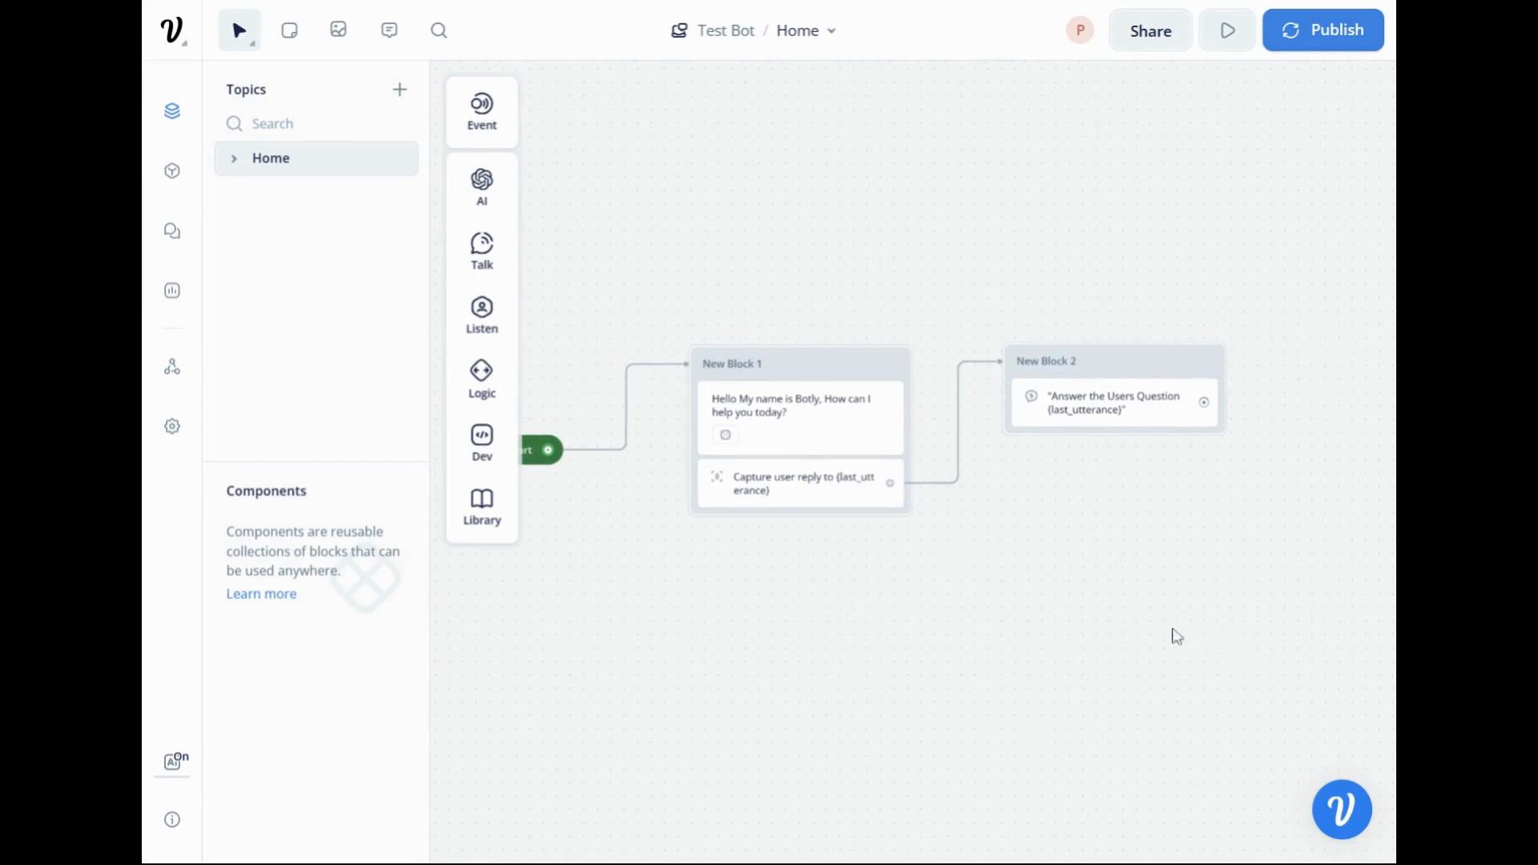
pyautogui.moveTo(1172, 629); pyautogui.dragTo(1106, 623)
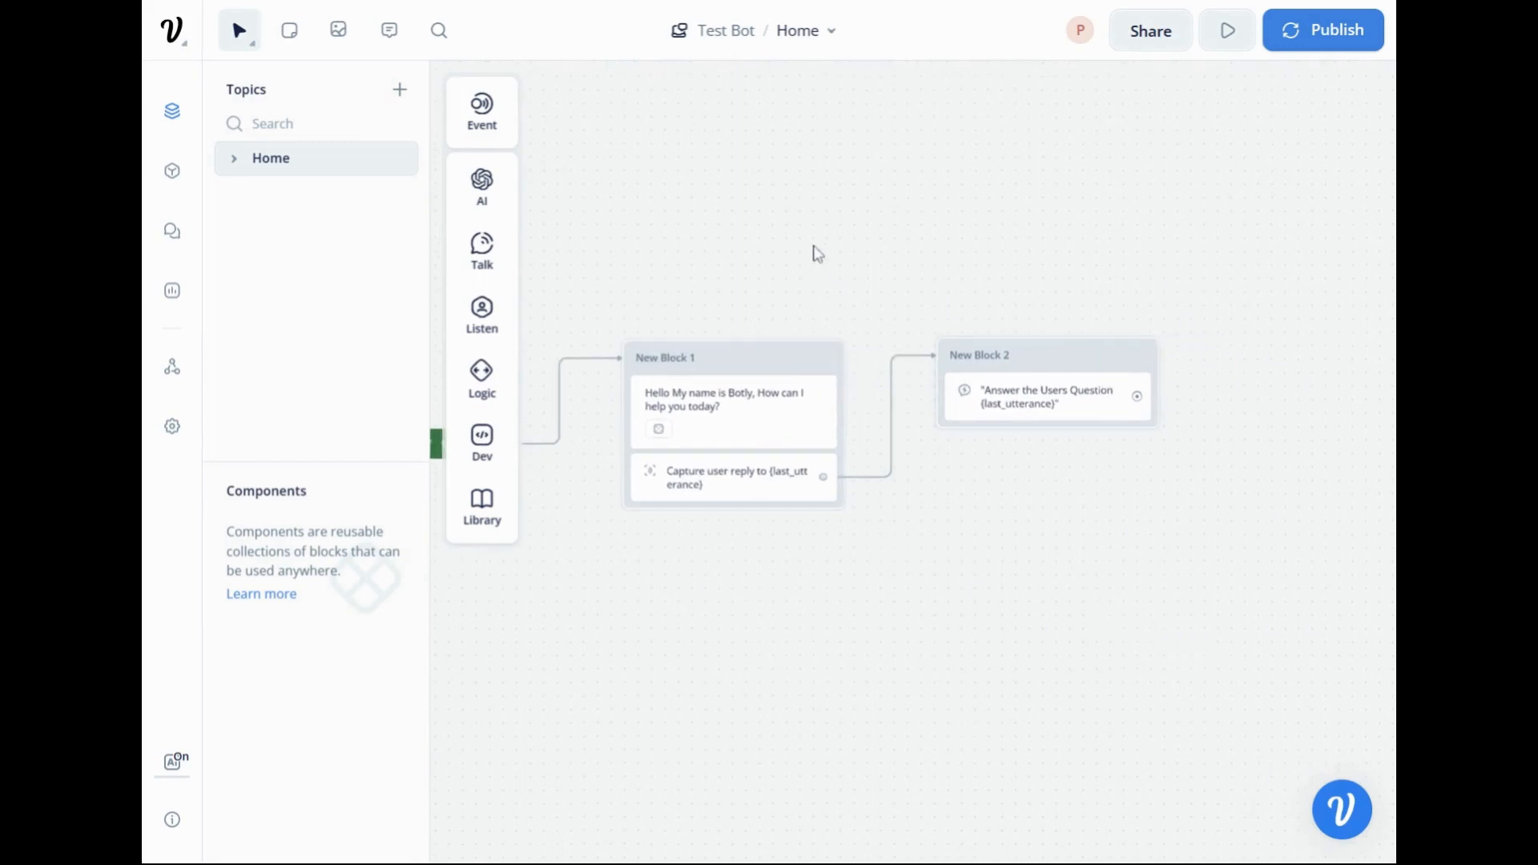
pyautogui.moveTo(484, 256)
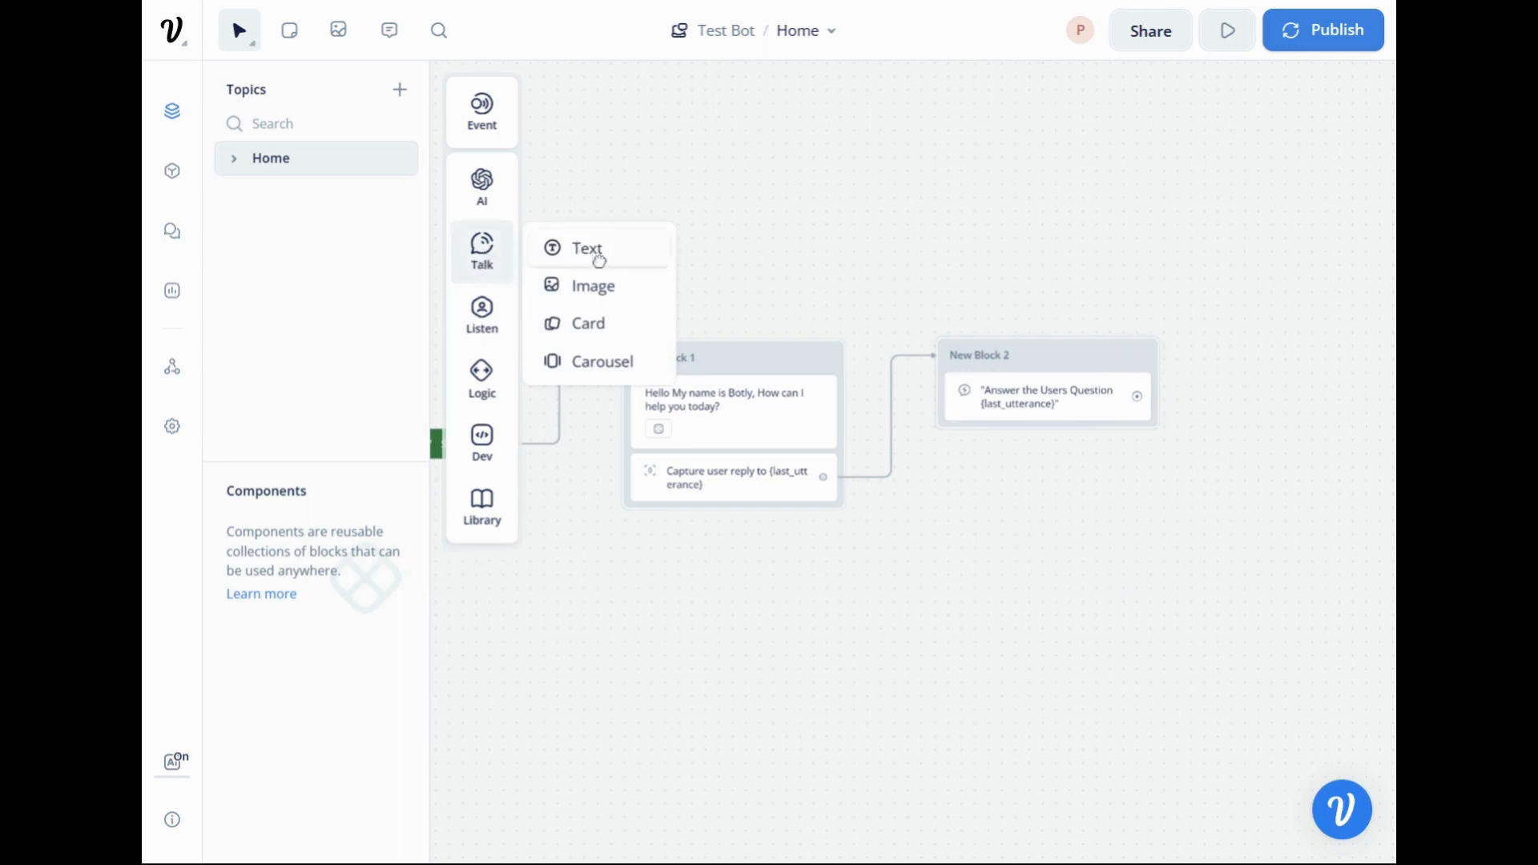
pyautogui.moveTo(597, 257); pyautogui.dragTo(875, 195)
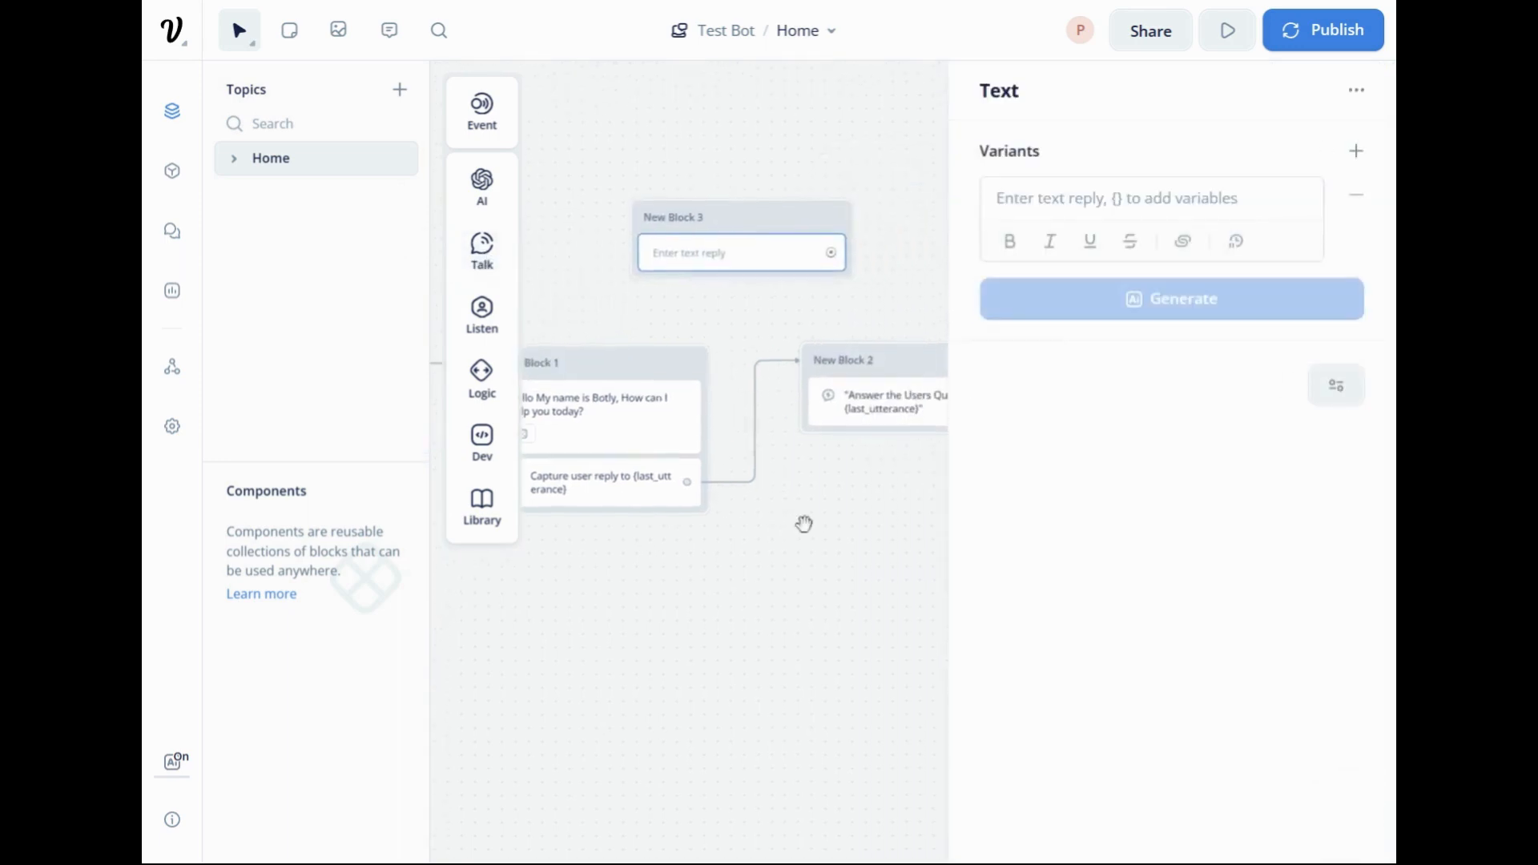
pyautogui.click(815, 486)
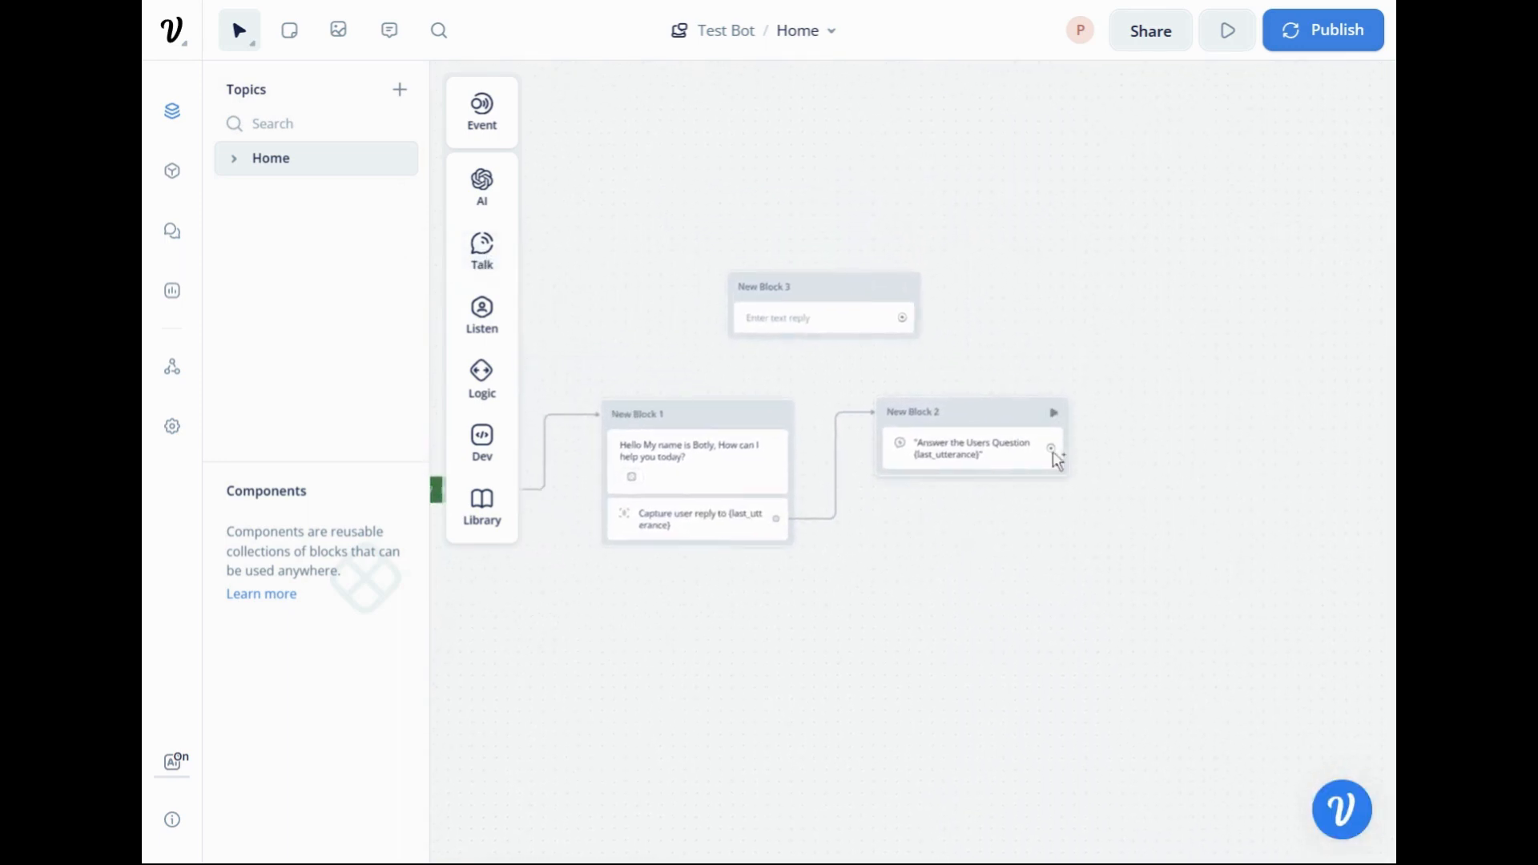
pyautogui.moveTo(1053, 451); pyautogui.dragTo(902, 288)
# Write the new Text step's message as "Is there anything else I can help you with today?" and generate an additional AI variant of it.
pyautogui.click(810, 320)
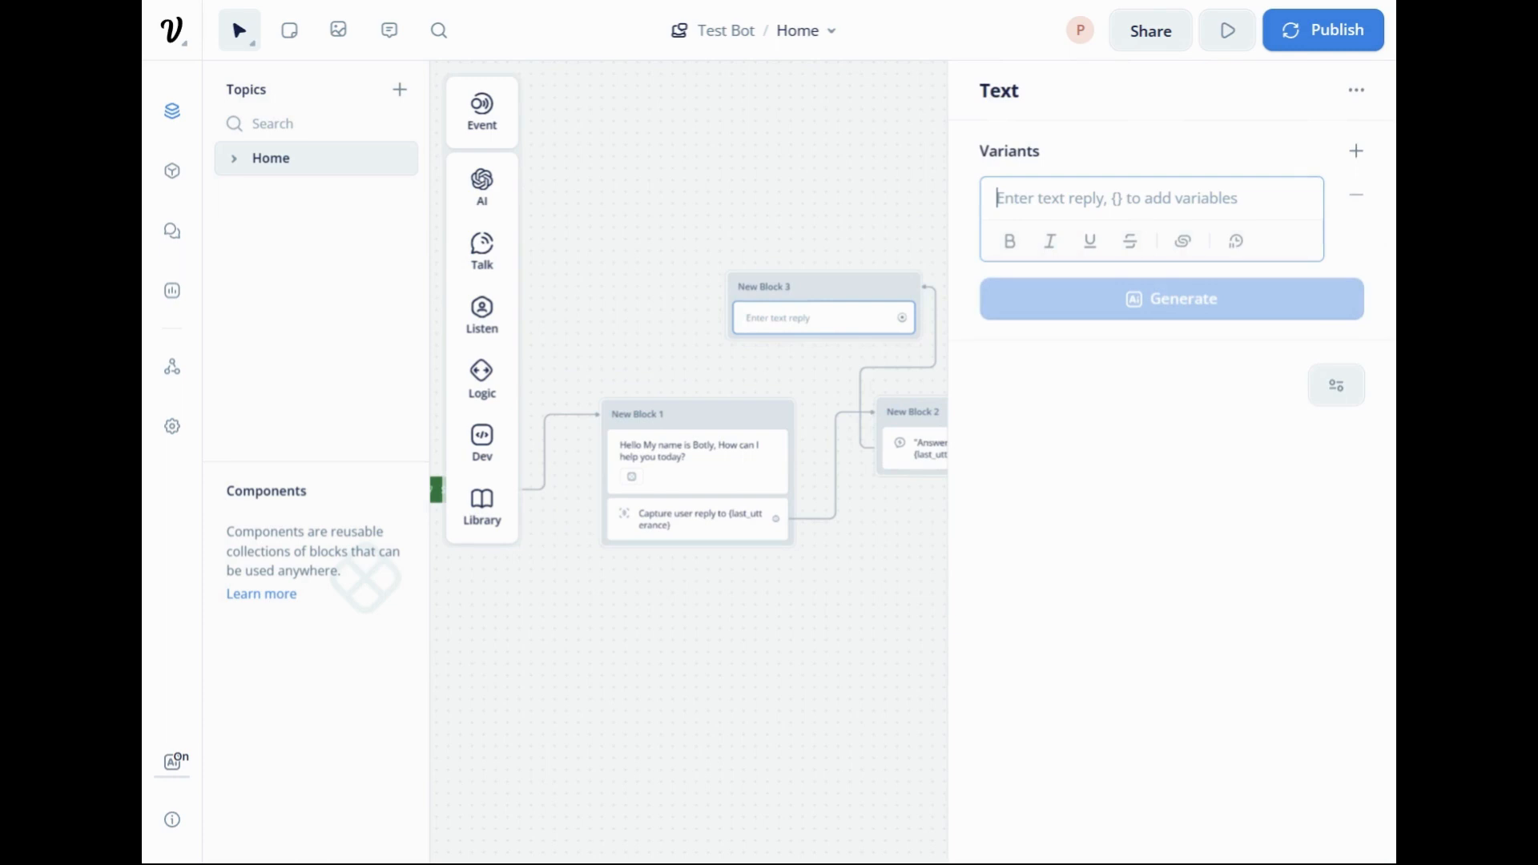
pyautogui.write('Is there a')
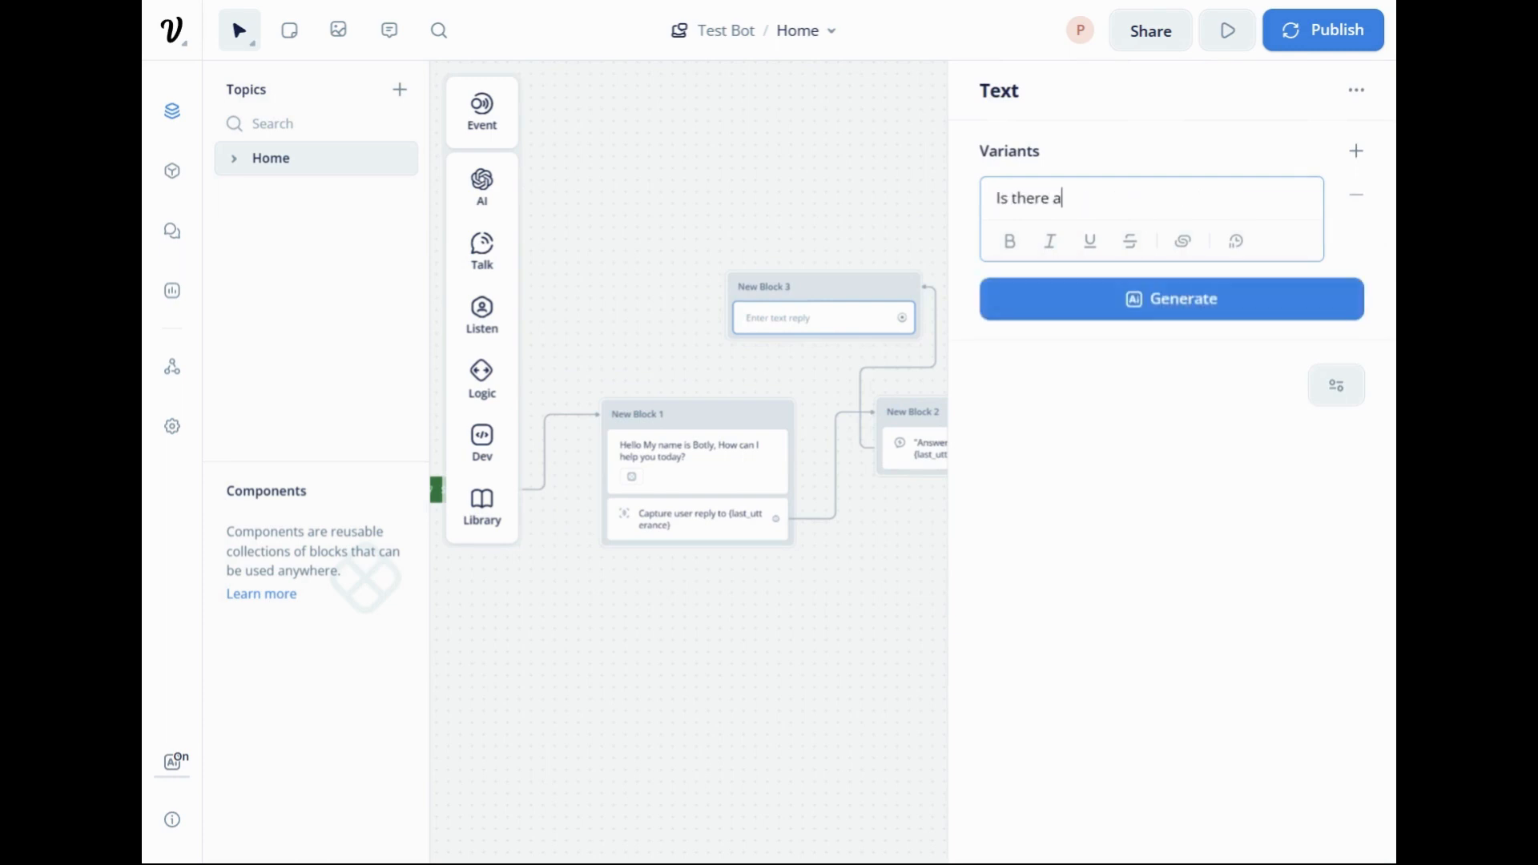
pyautogui.write('nything else I can he')
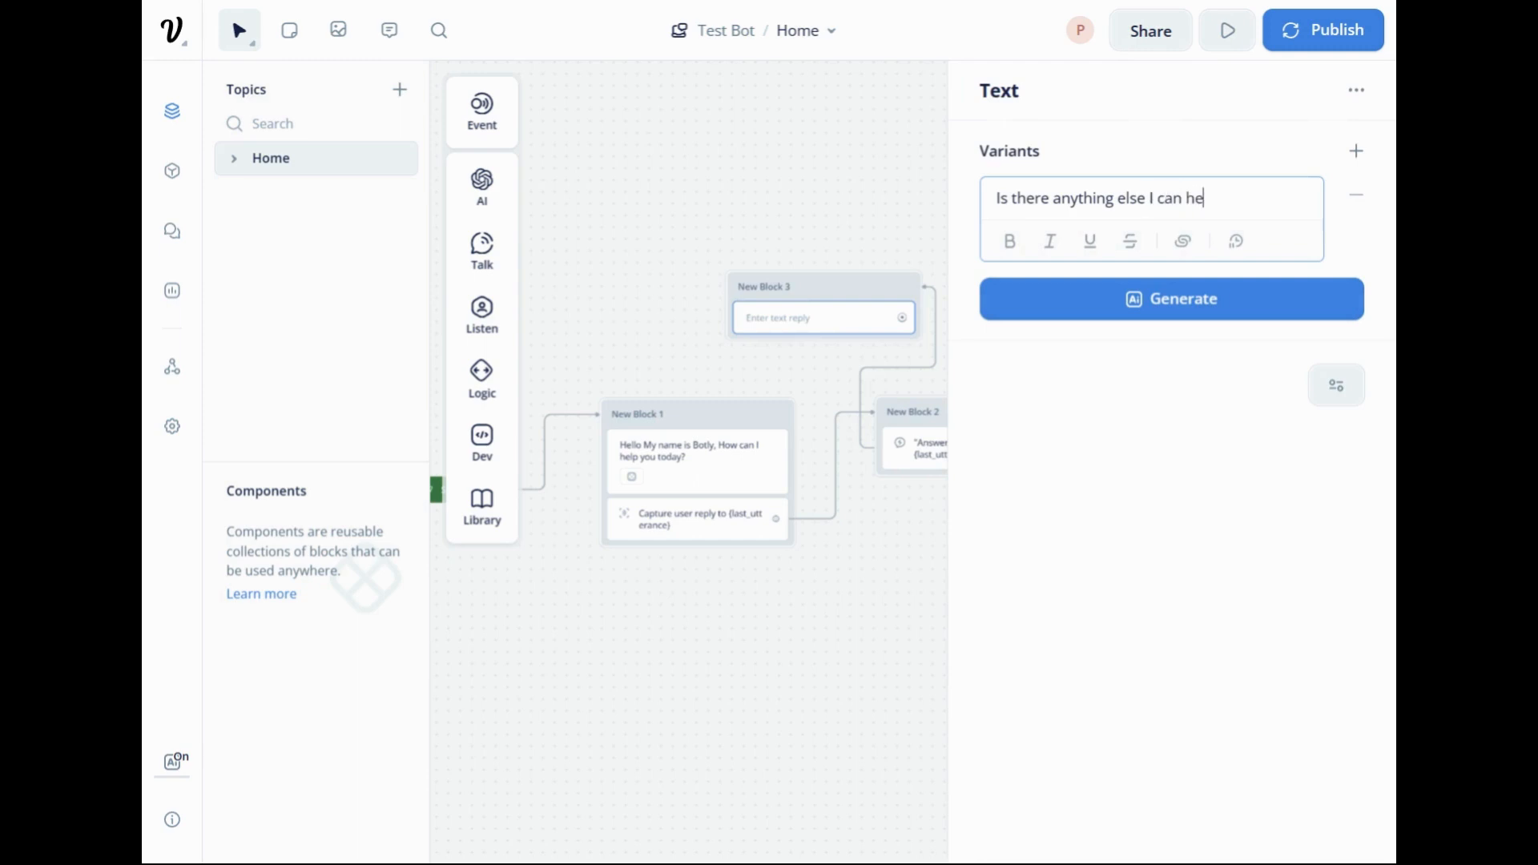
pyautogui.write('lp you with today?')
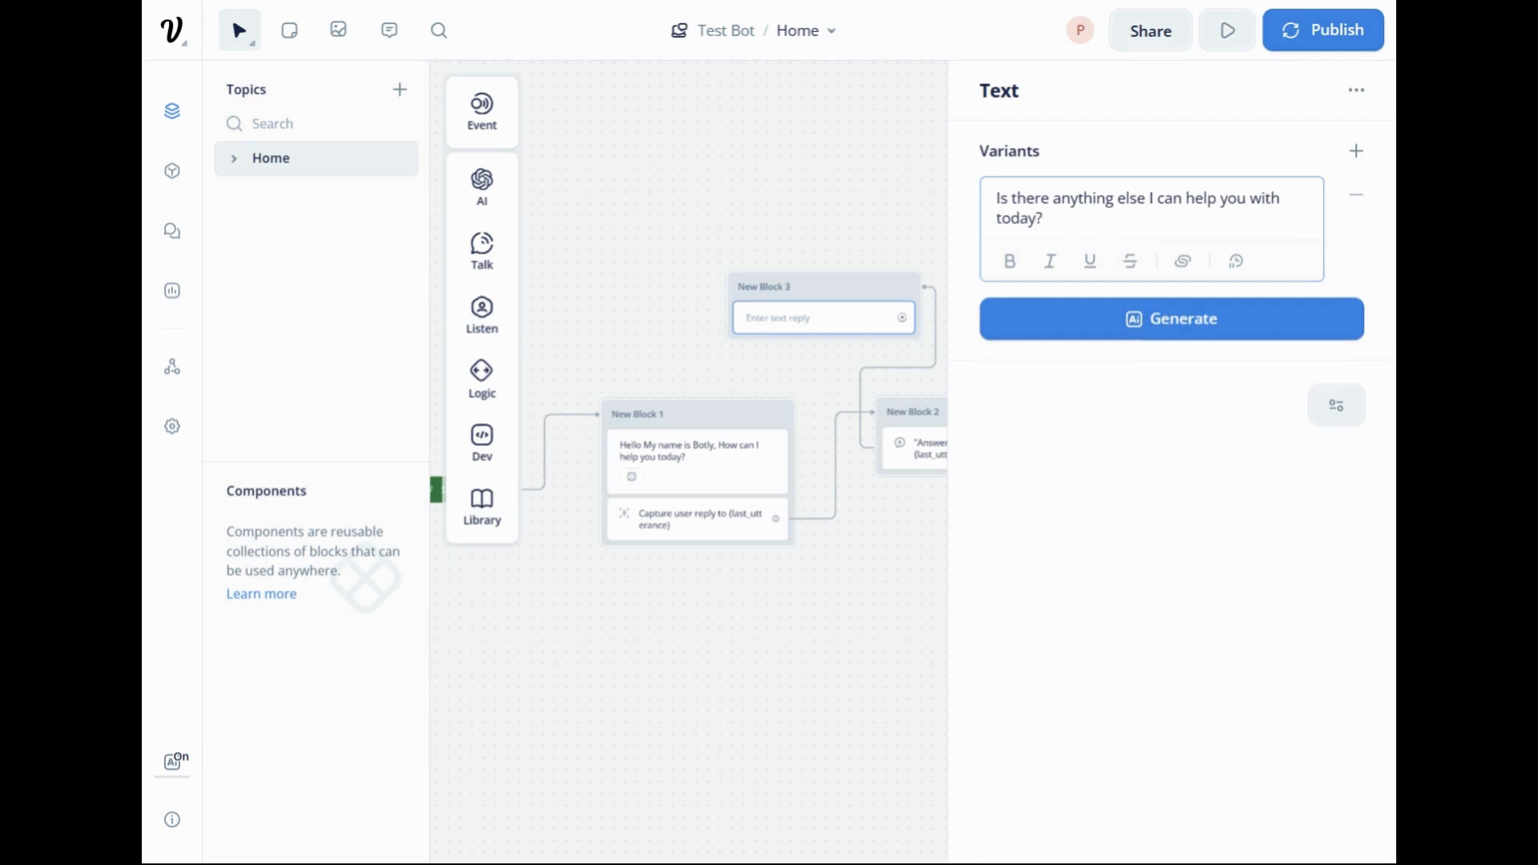
pyautogui.click(1092, 328)
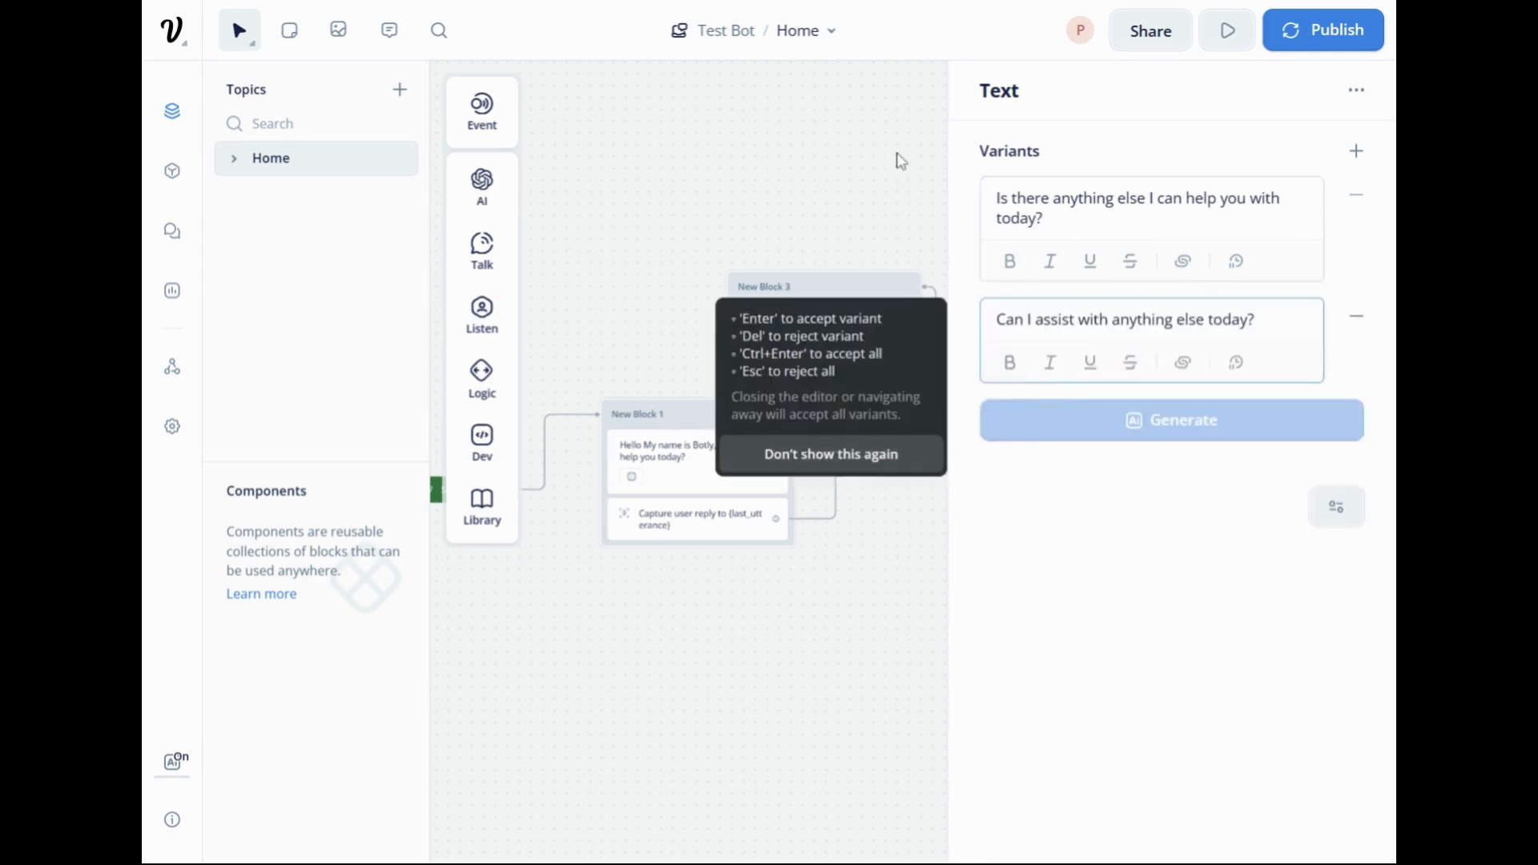
pyautogui.click(886, 178)
# Connect the follow-up Text step back to the Capture step in New Block 1 and position New Block 3 above and slightly right of New Block 2.
pyautogui.moveTo(849, 303); pyautogui.dragTo(976, 230)
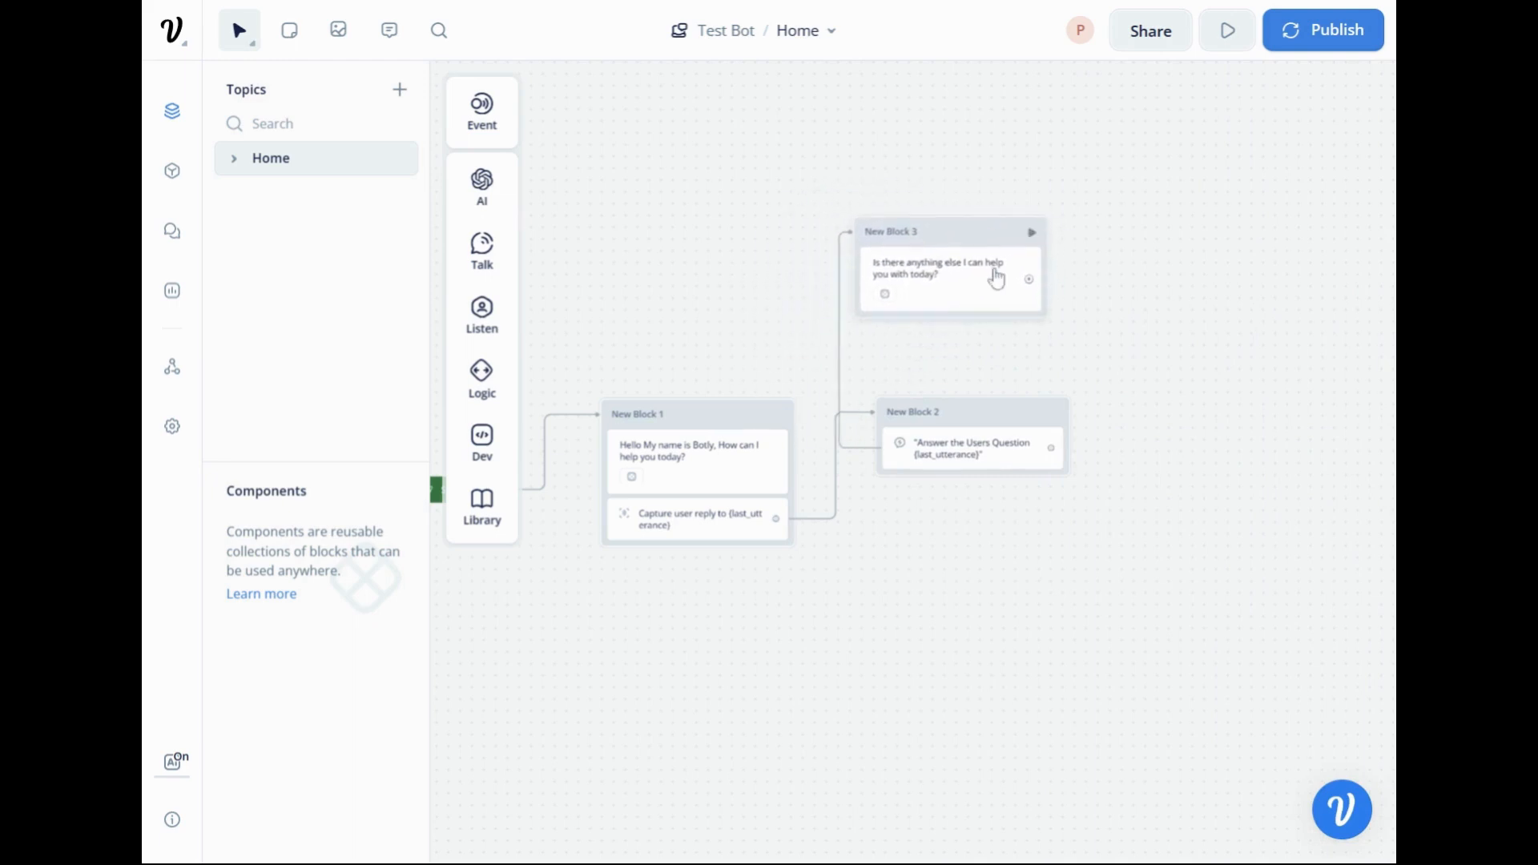
pyautogui.moveTo(759, 274); pyautogui.dragTo(841, 169)
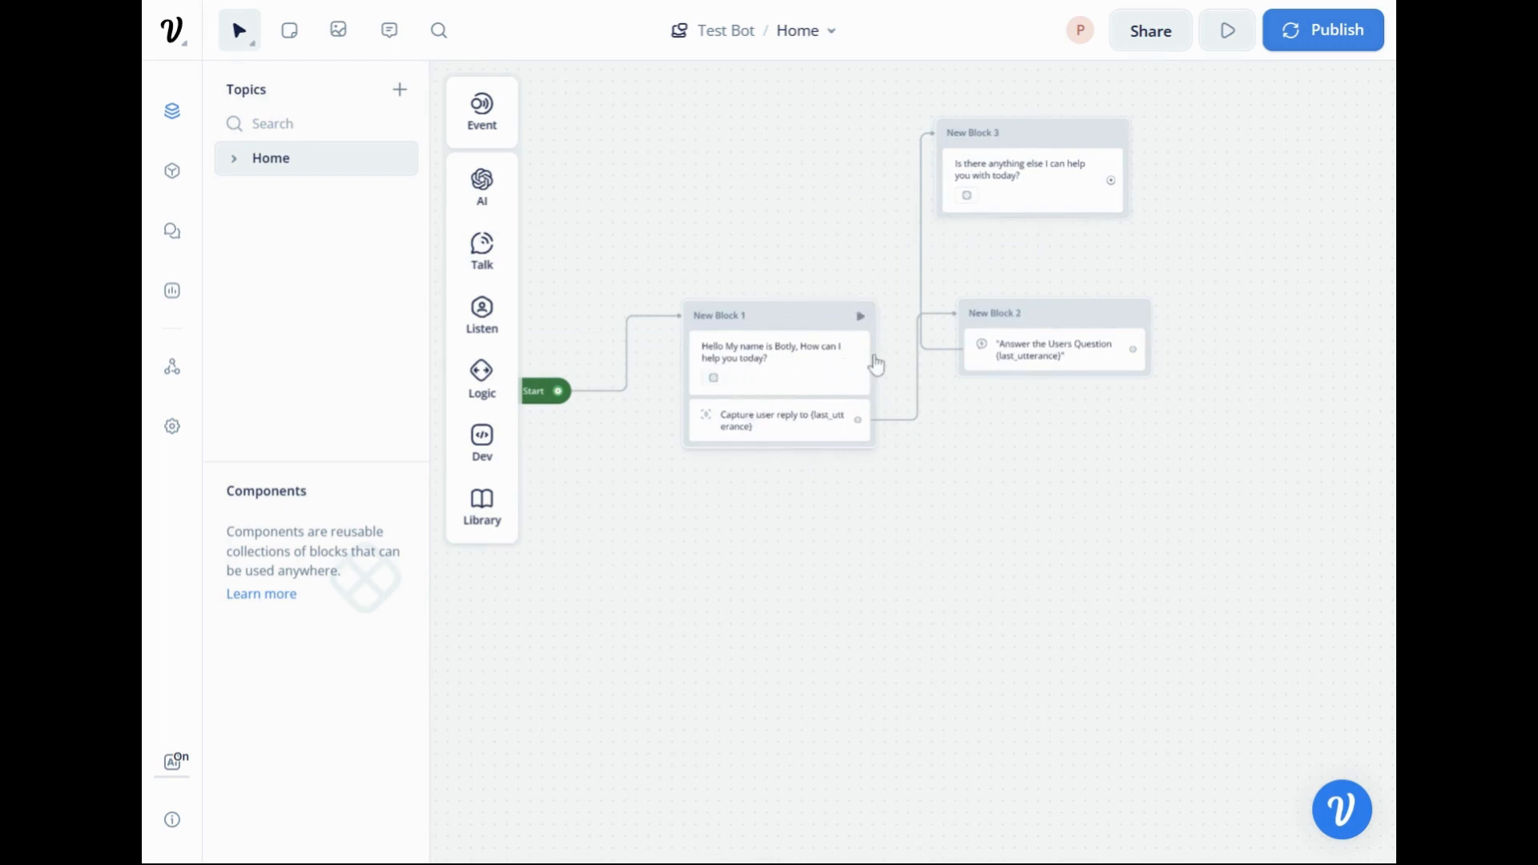
pyautogui.moveTo(1111, 182); pyautogui.dragTo(735, 430)
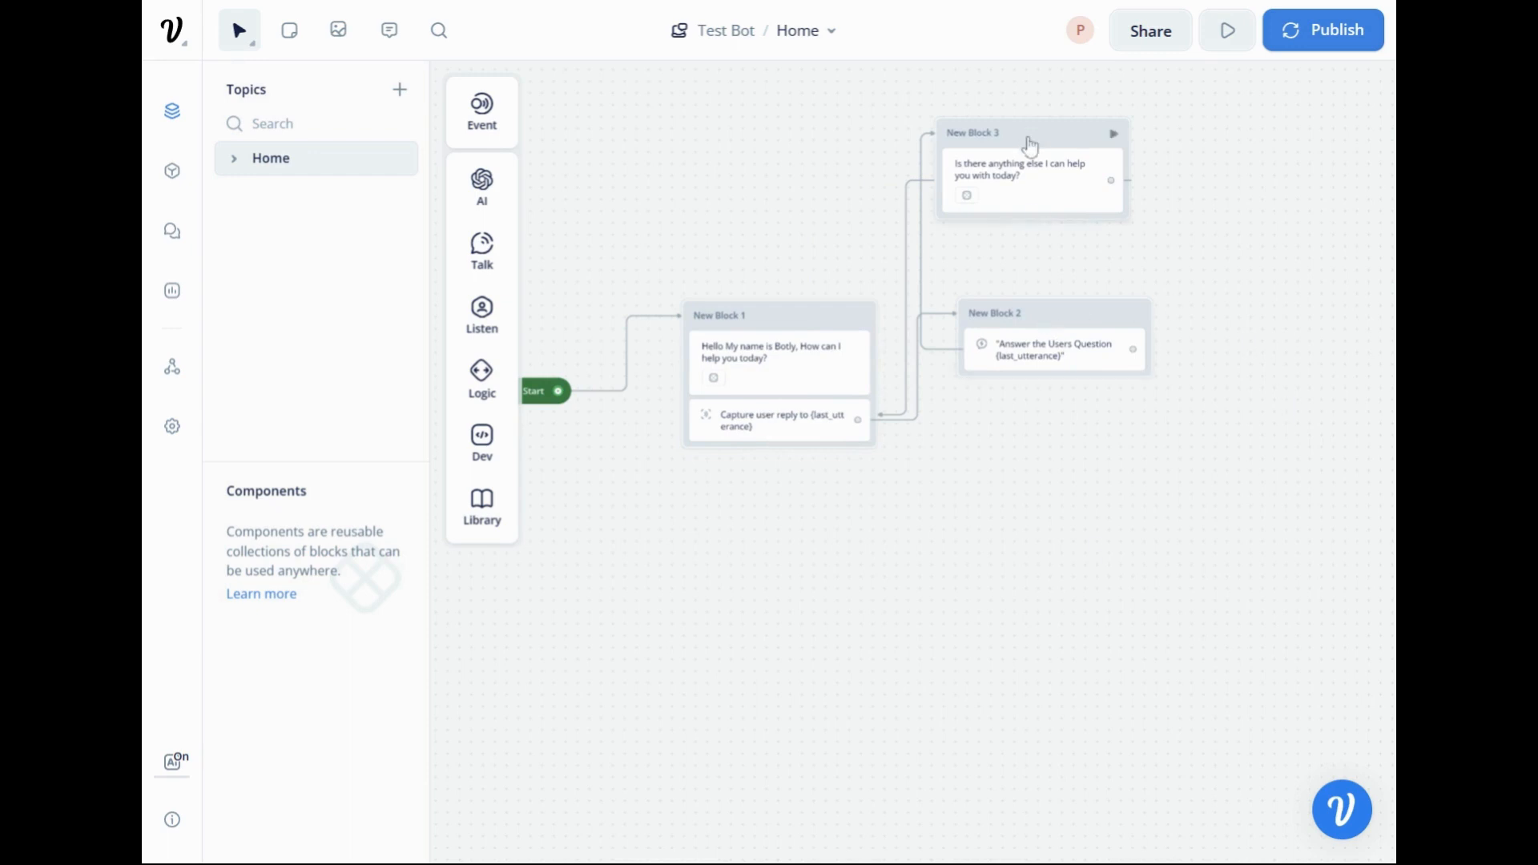
pyautogui.moveTo(1026, 141); pyautogui.dragTo(1079, 185)
pyautogui.moveTo(1141, 466); pyautogui.dragTo(1229, 426)
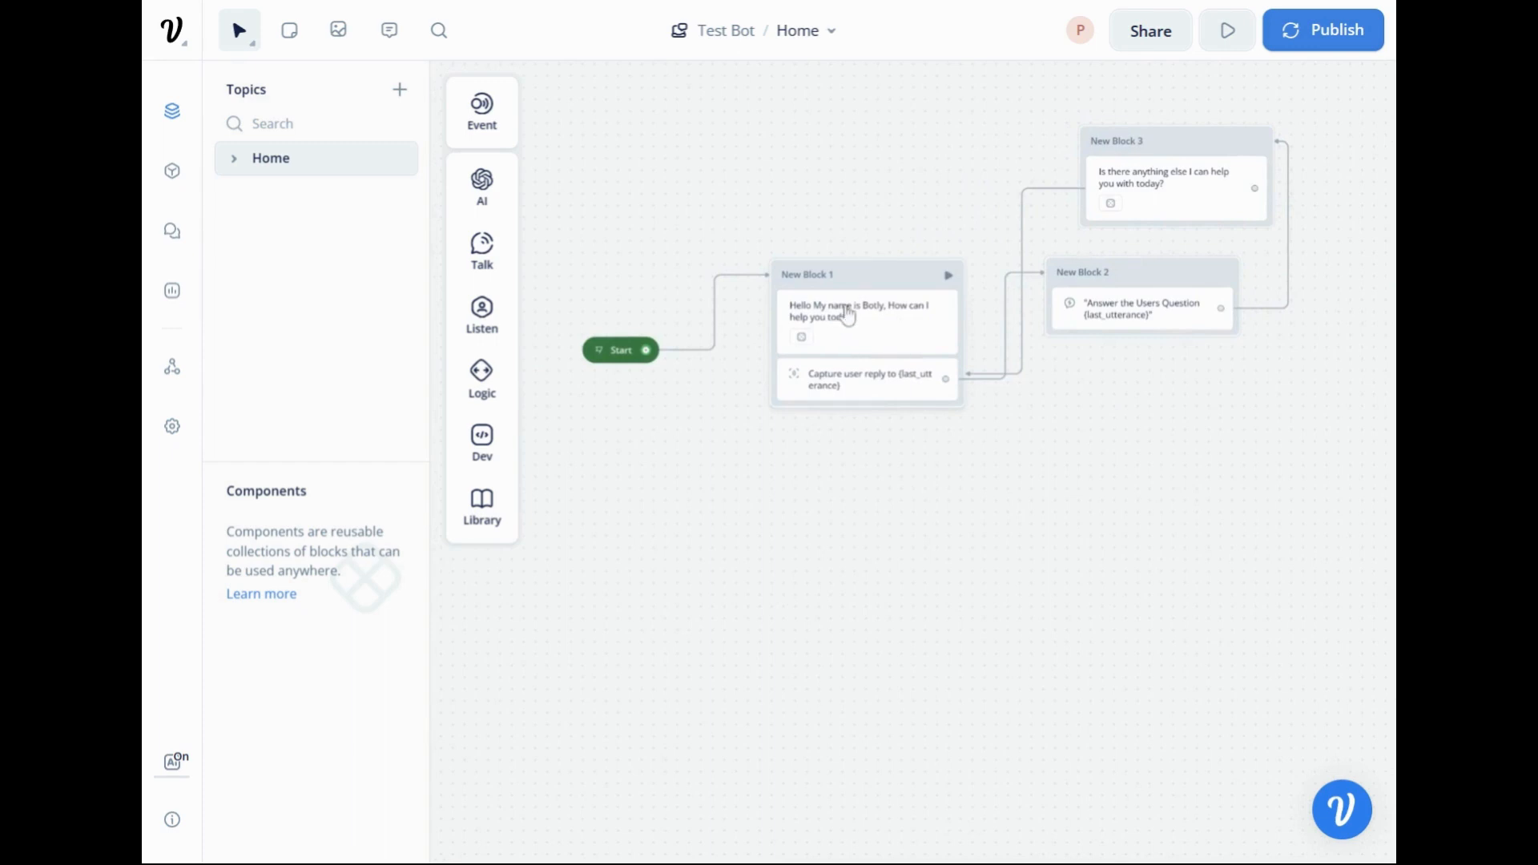
# Run the assistant's prototype, send "Tell me about Chatbots" and read through the AI response and follow-up question.
pyautogui.hscroll(3, 1019, 433)
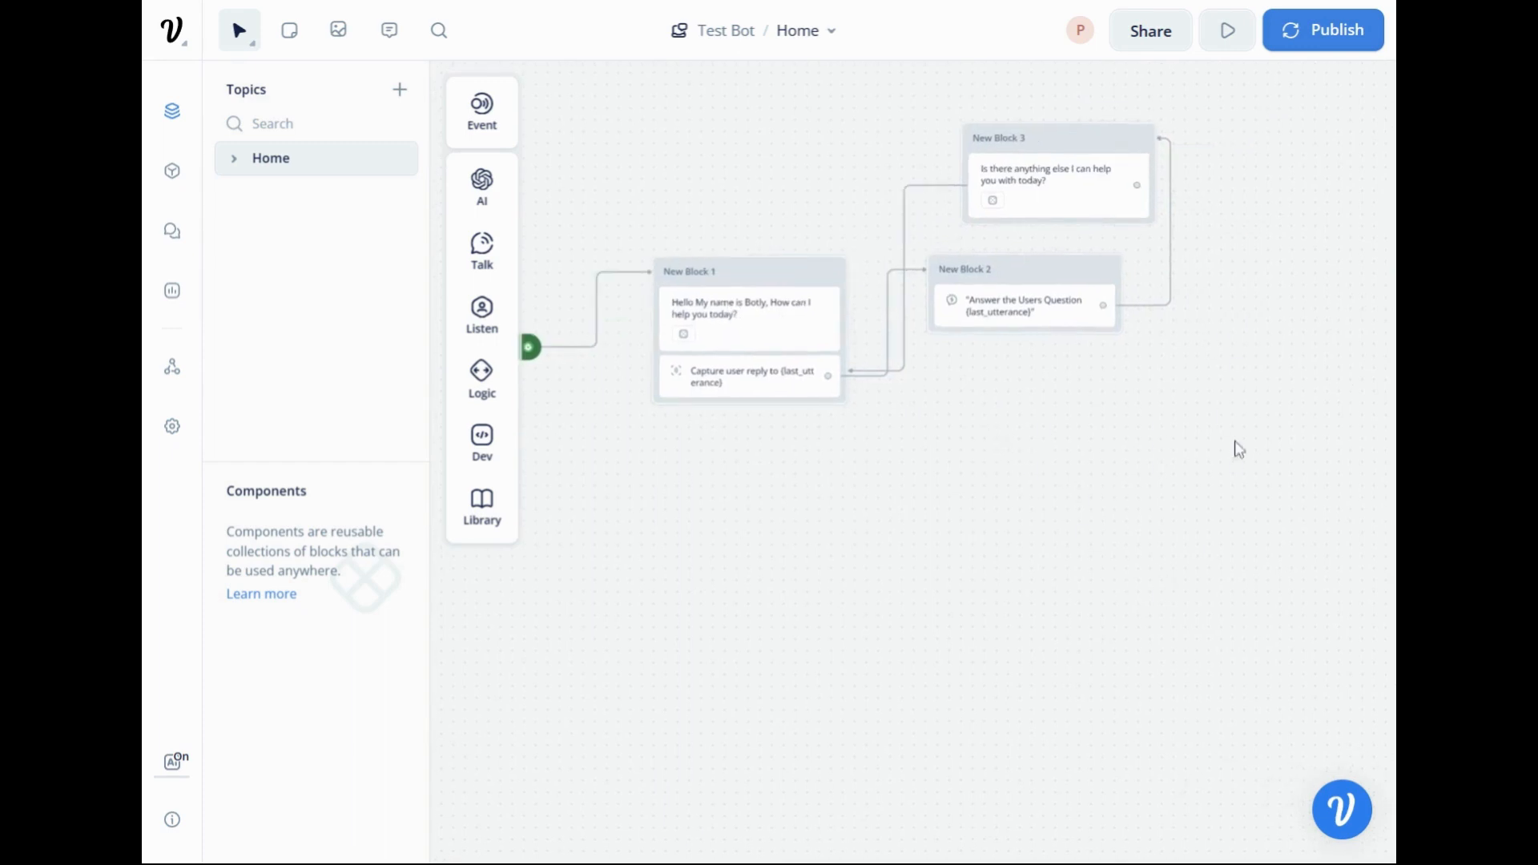
pyautogui.click(1227, 46)
pyautogui.click(1152, 490)
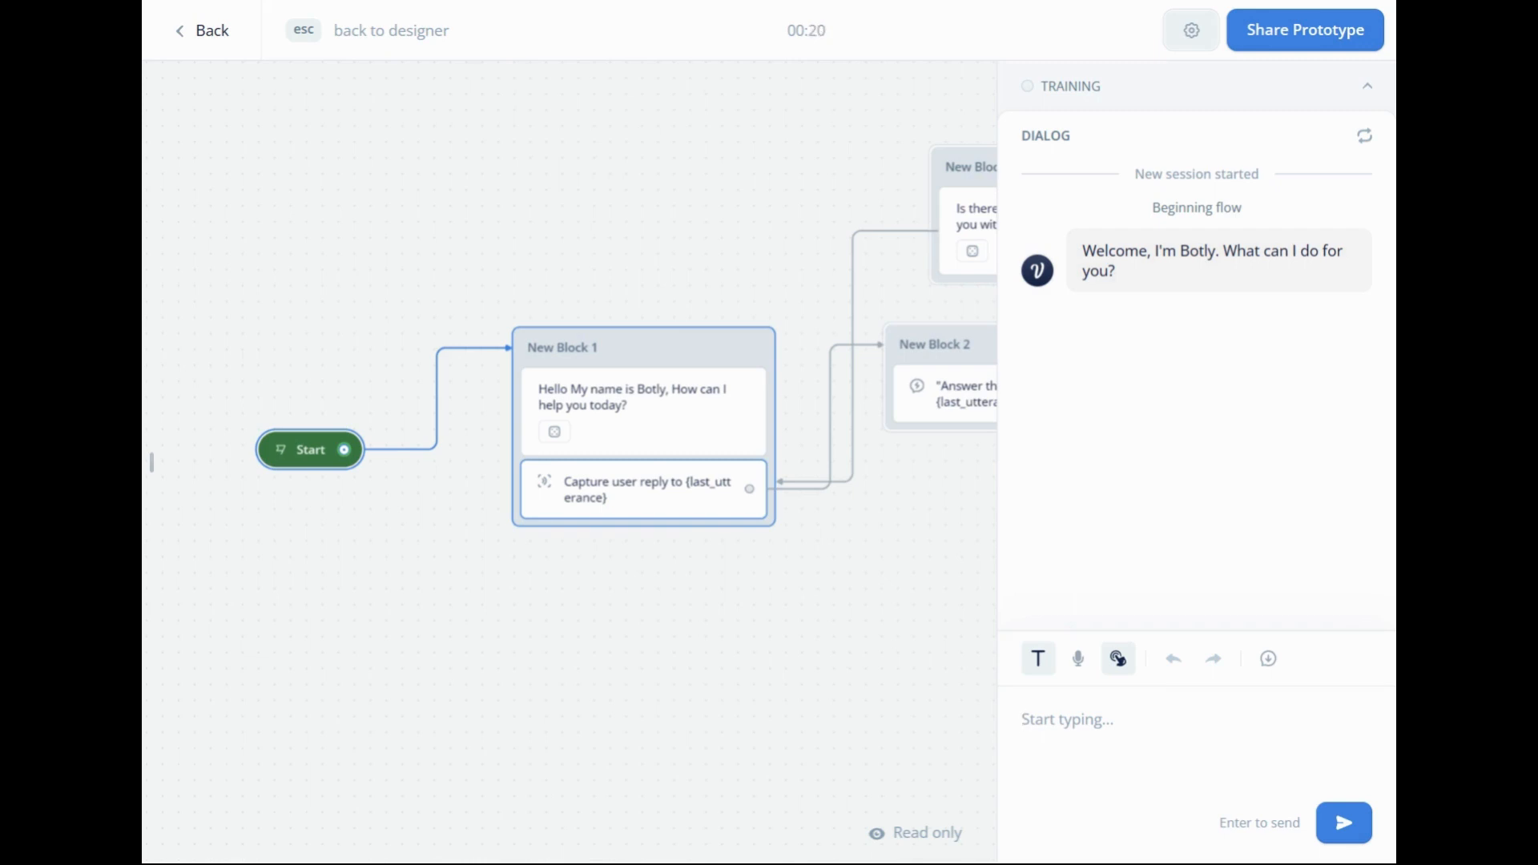
pyautogui.write('Tell me about Chatbots')
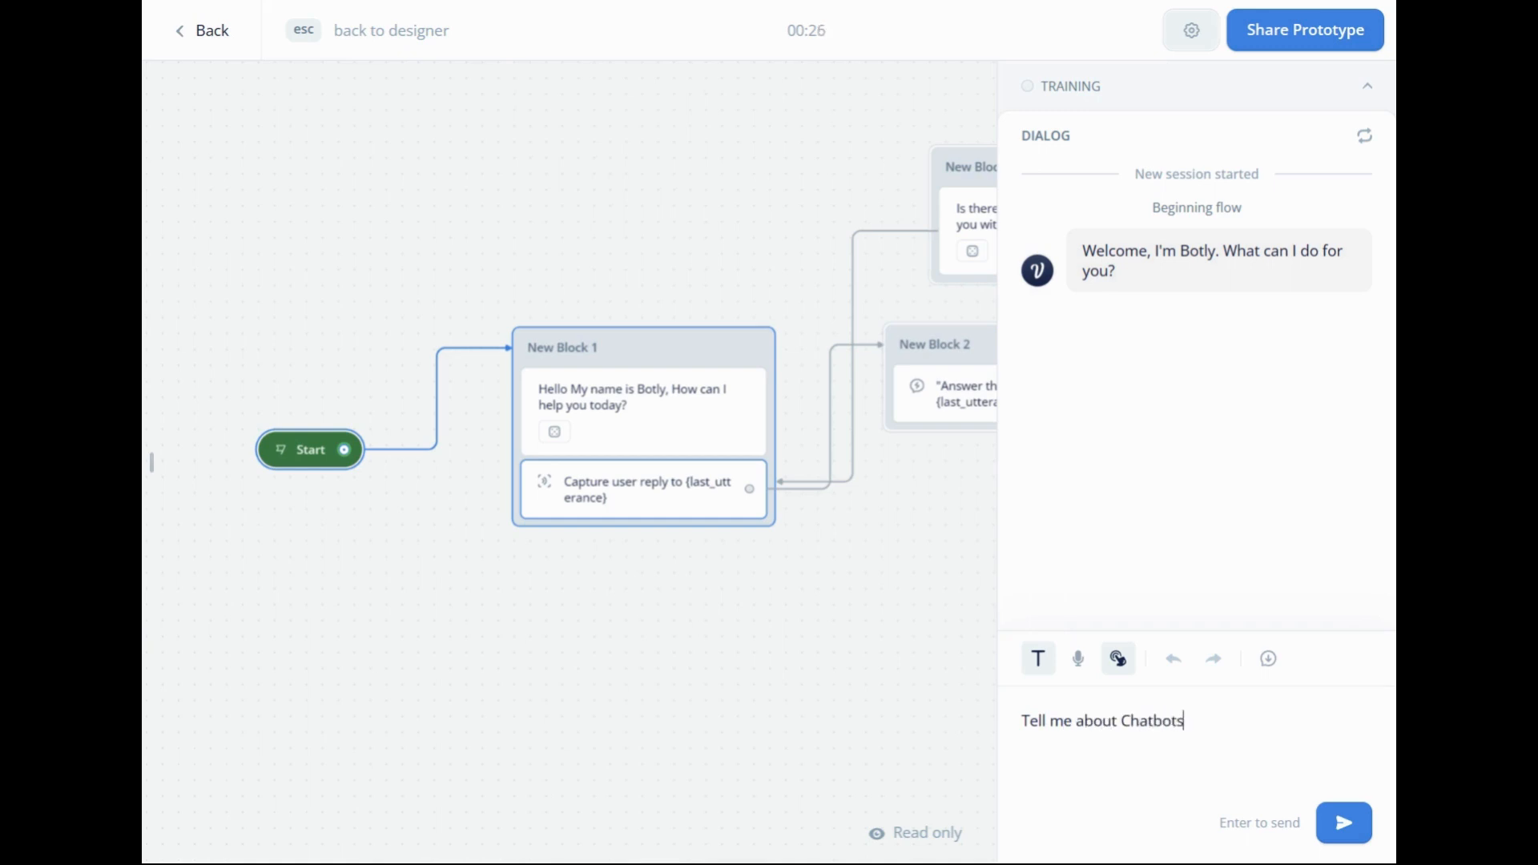
pyautogui.press('Return')
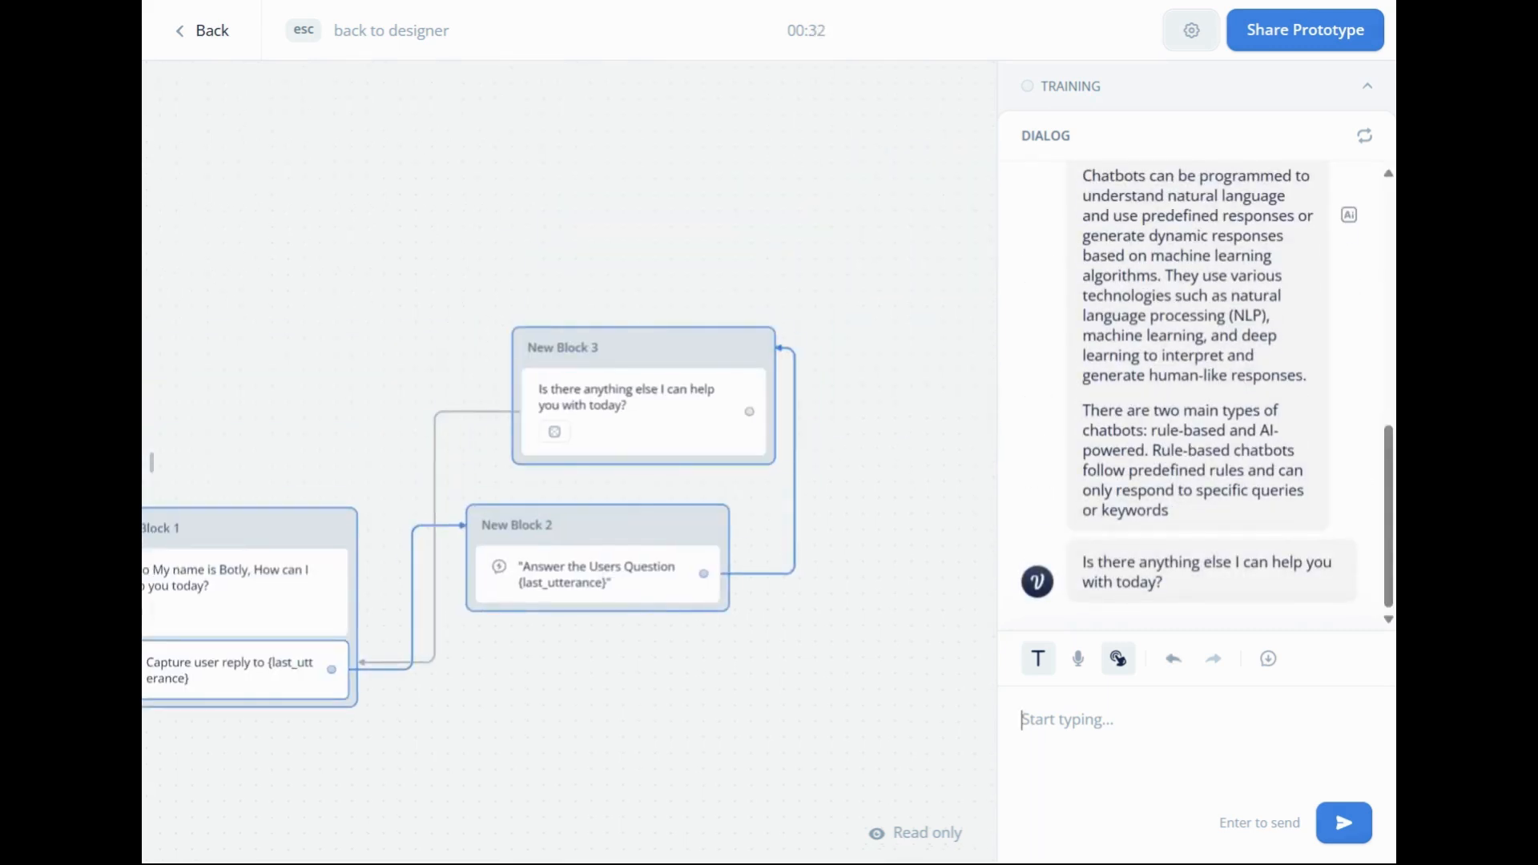
pyautogui.scroll(10, 1246, 352)
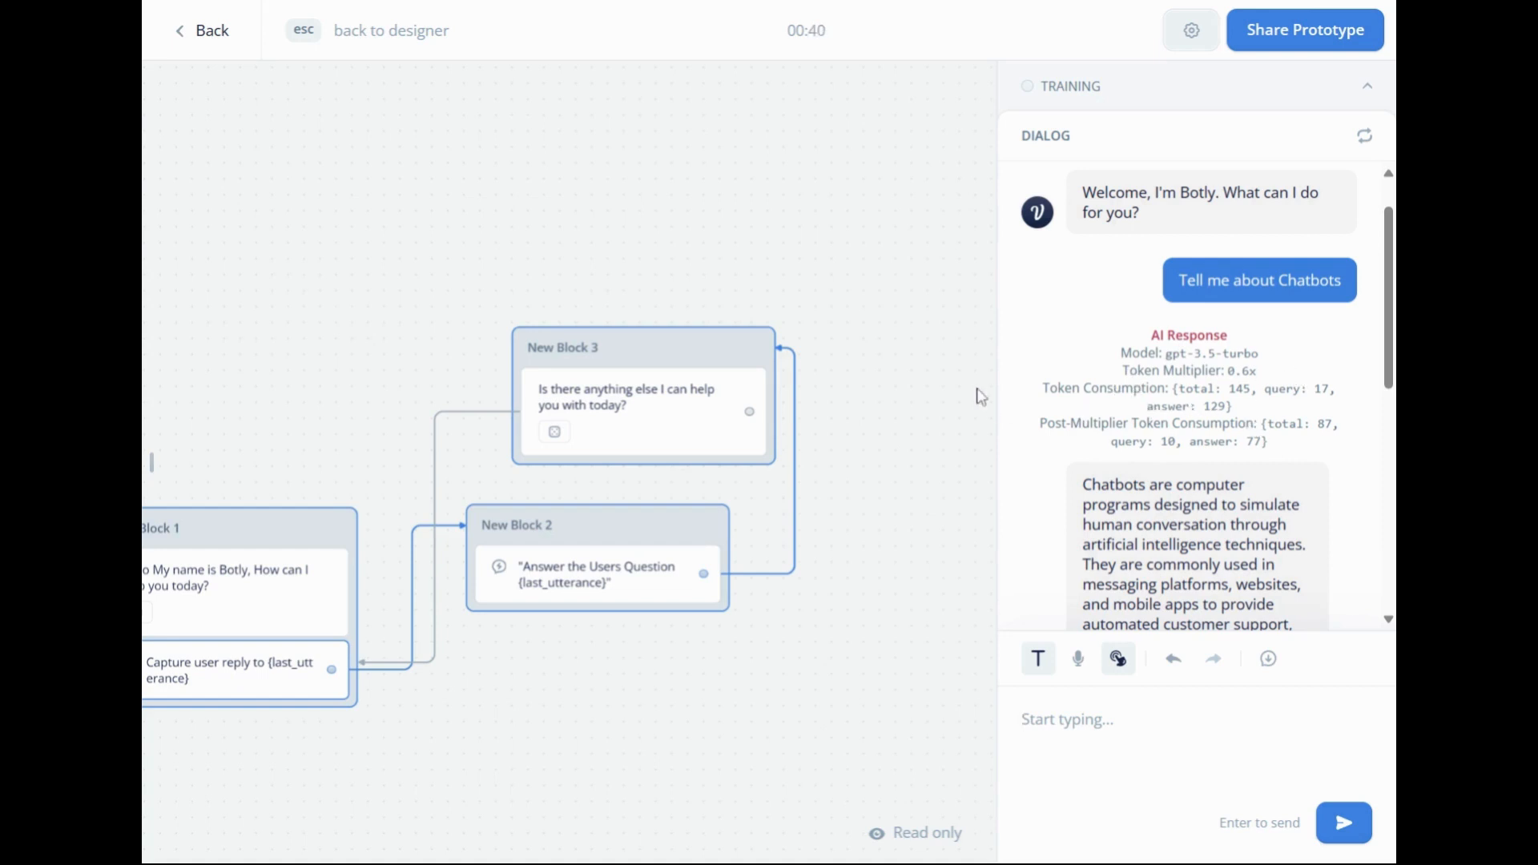
pyautogui.scroll(-3, 1154, 315)
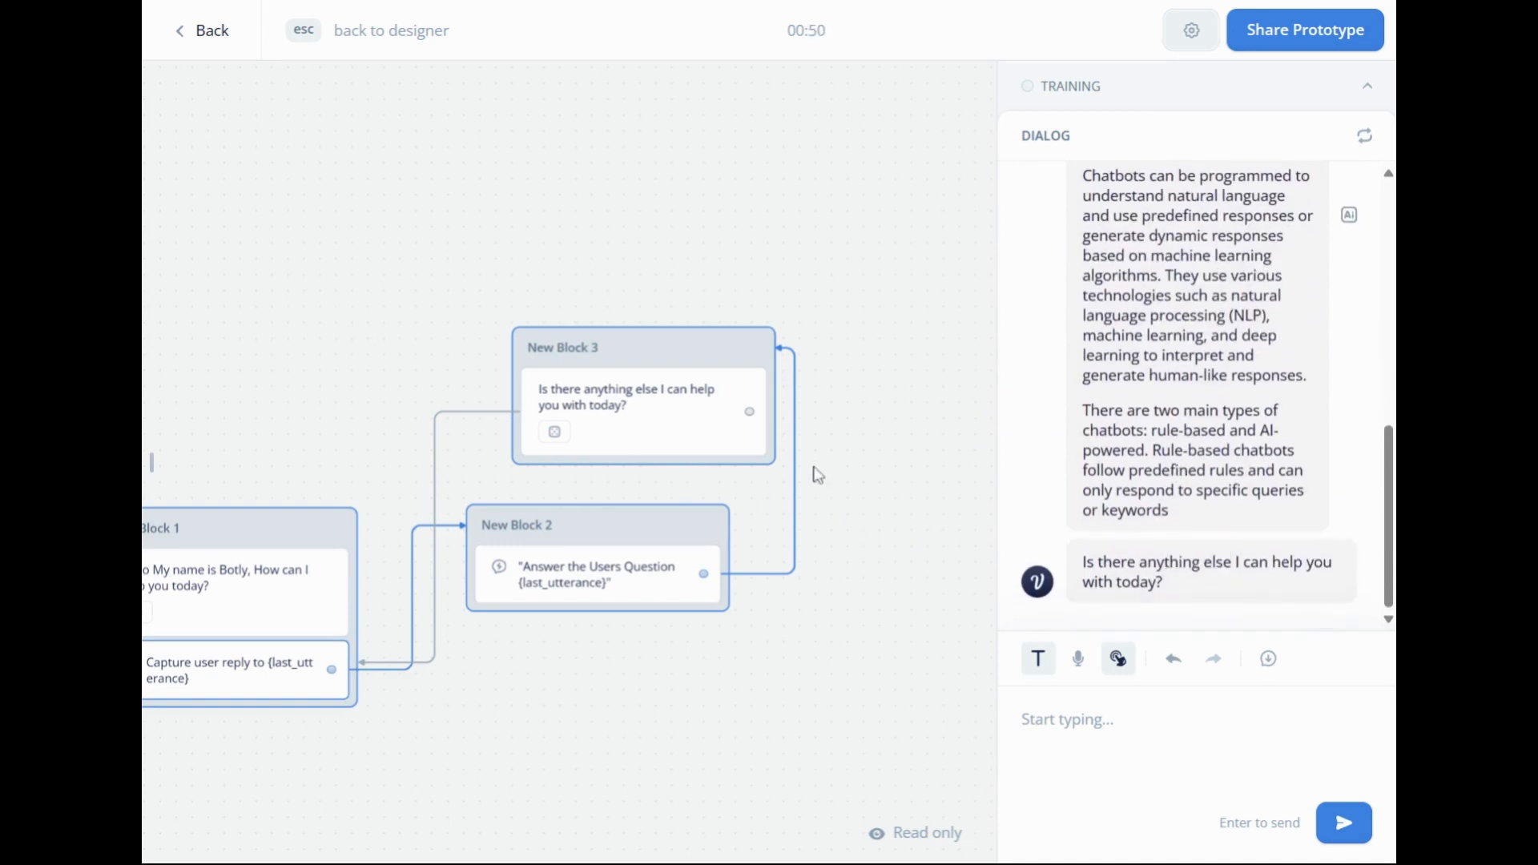
# Test the conversation loop by sending "tell me about AI" as a second question in the running prototype.
pyautogui.moveTo(819, 465); pyautogui.dragTo(960, 459)
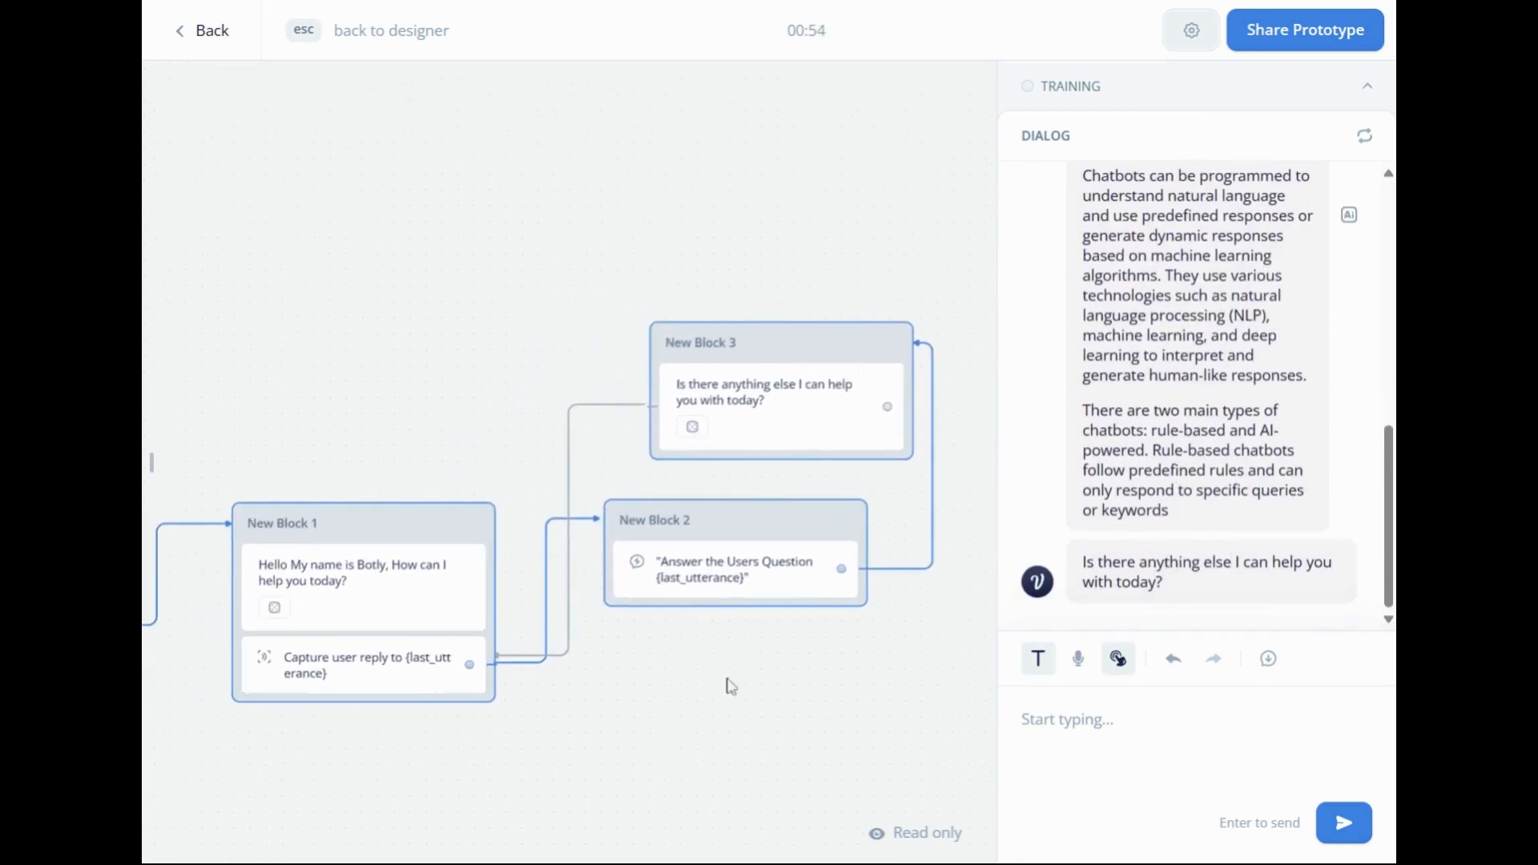
pyautogui.click(1023, 719)
pyautogui.write('tell me a')
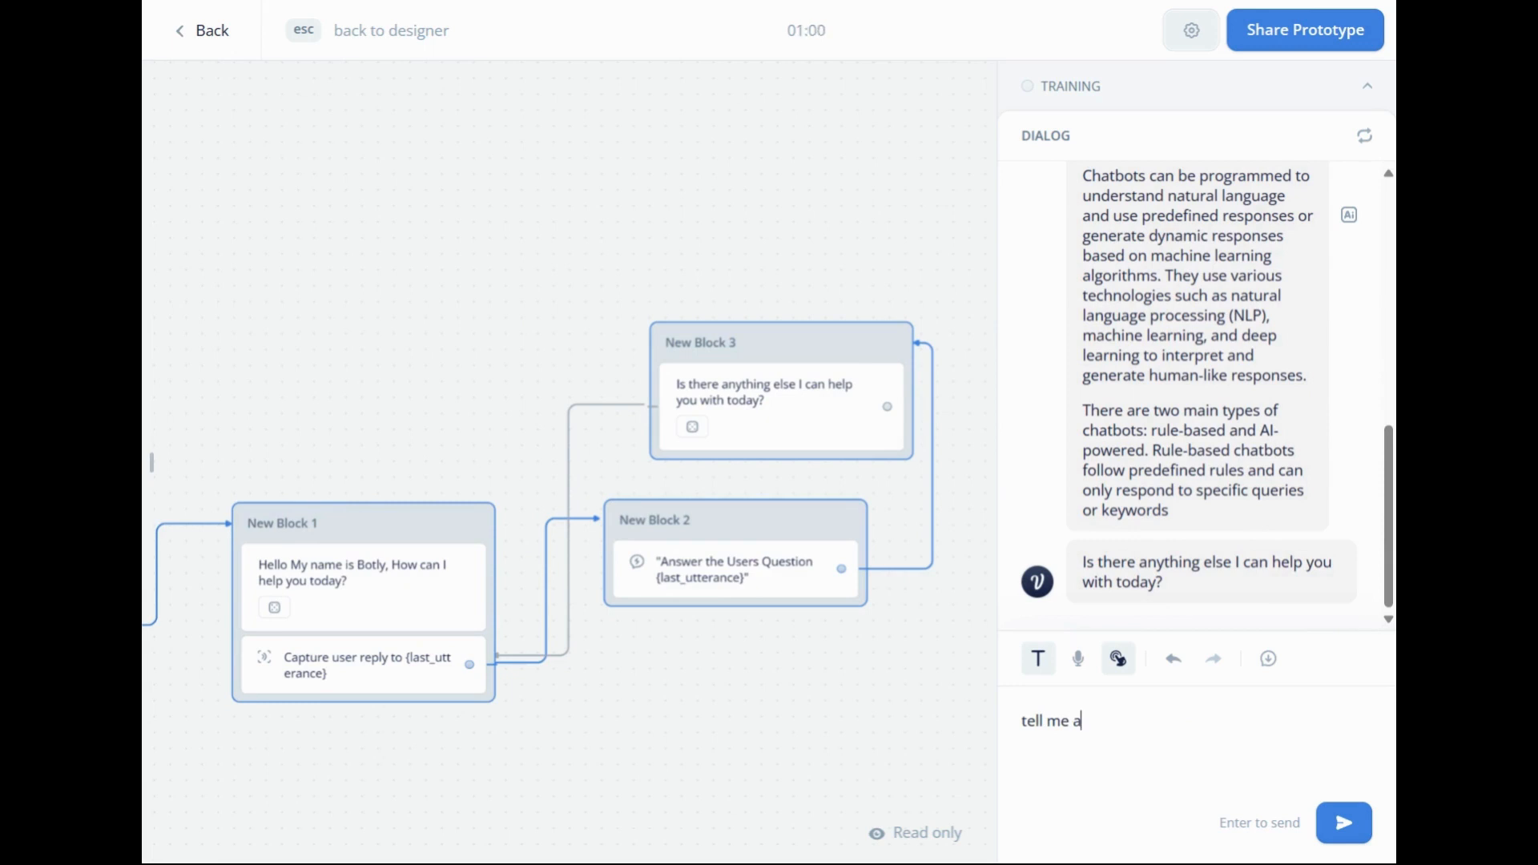
pyautogui.write('bout AI')
pyautogui.press('Return')
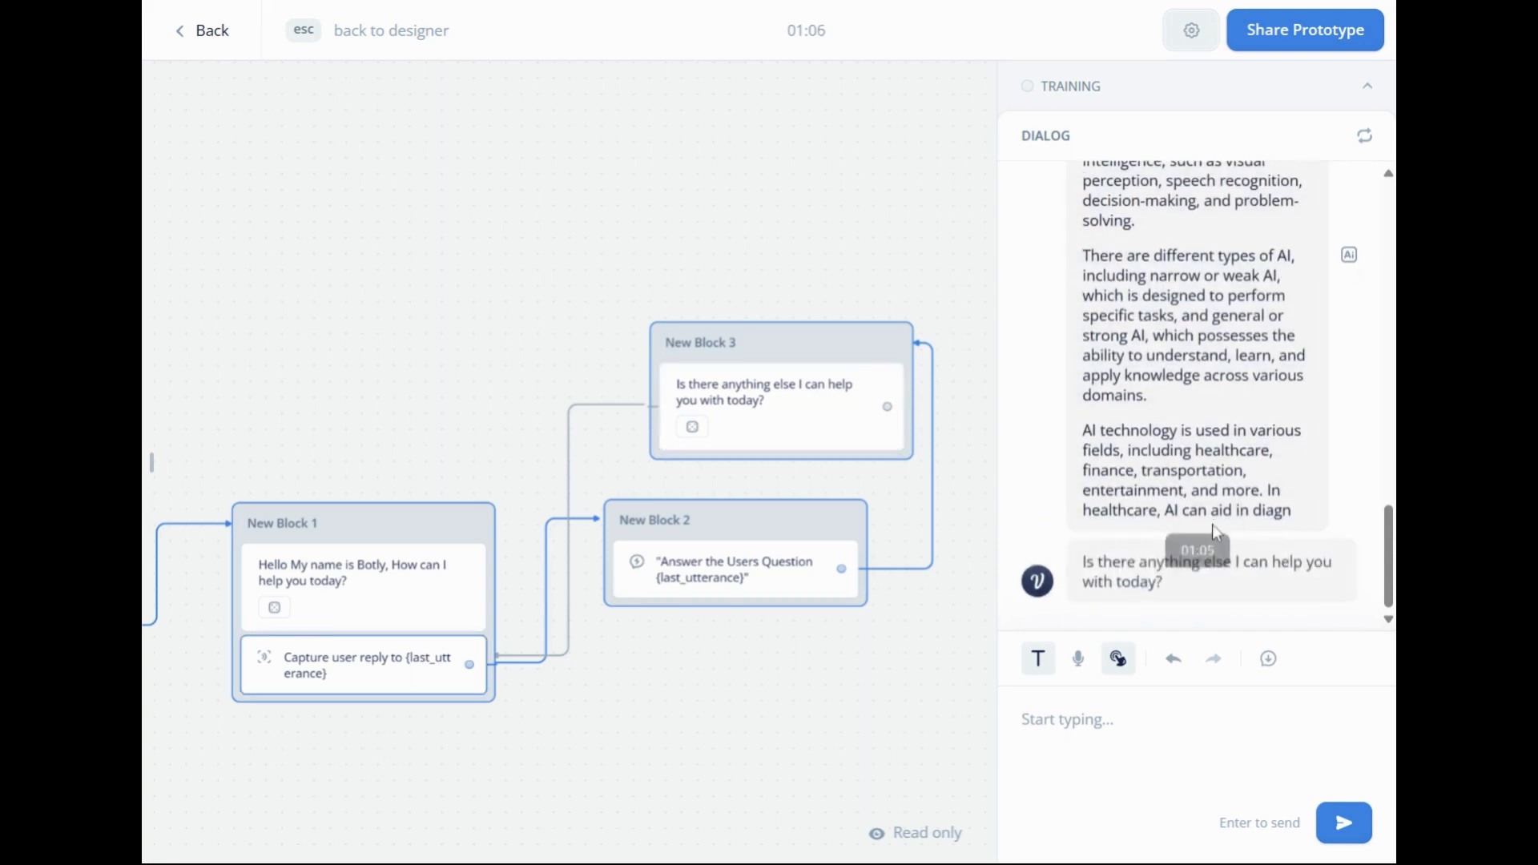
# Review the block connections in the prototype, return to the designer and look over the flow from Start to New Block 3.
pyautogui.scroll(3, 1213, 522)
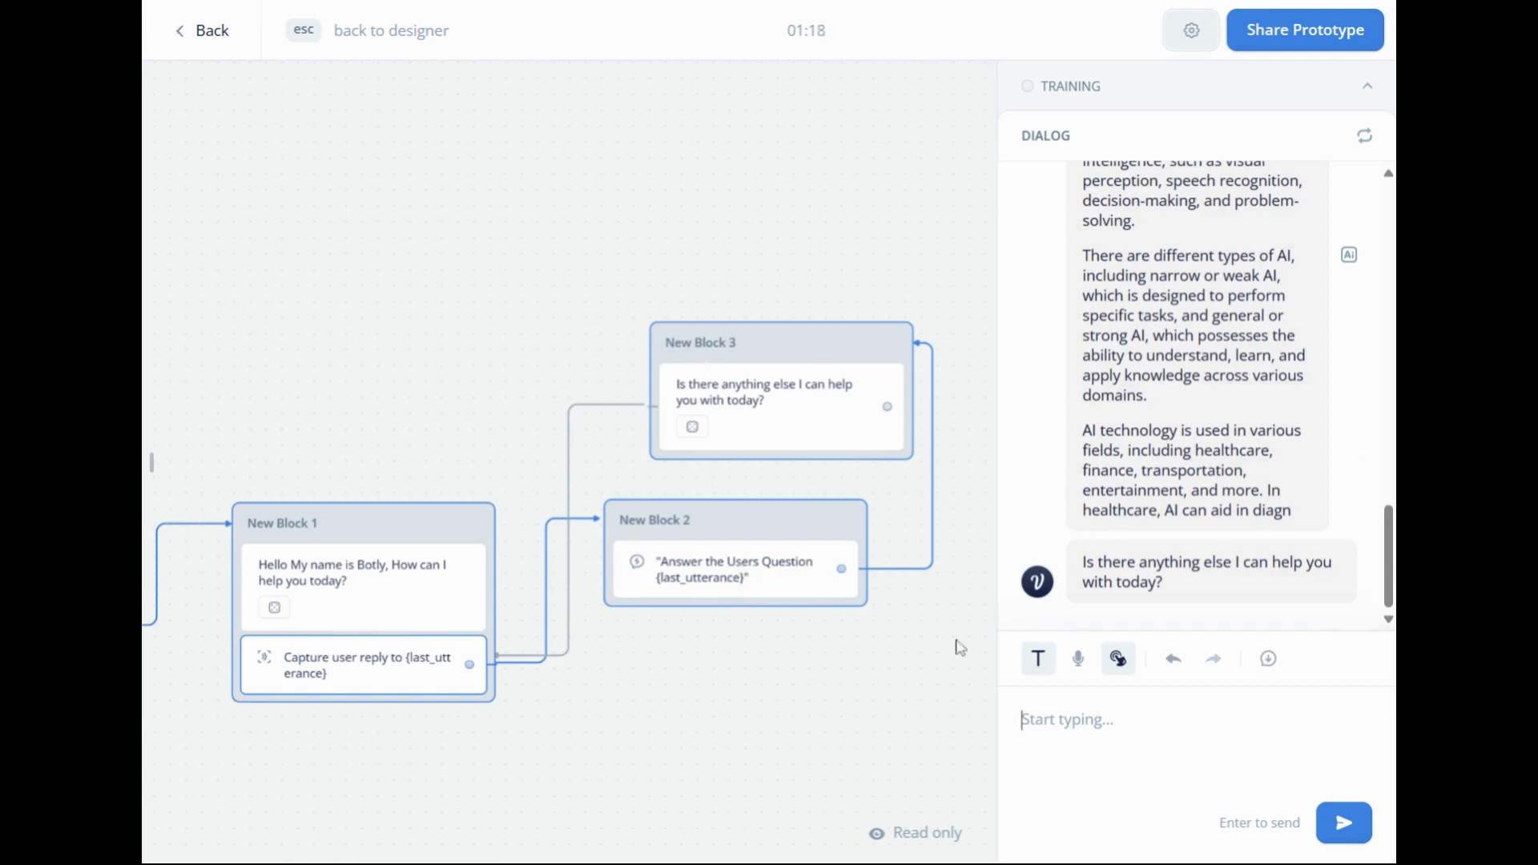
pyautogui.moveTo(650, 703); pyautogui.dragTo(804, 658)
pyautogui.scroll(-2, 851, 673)
pyautogui.scroll(-1, 738, 691)
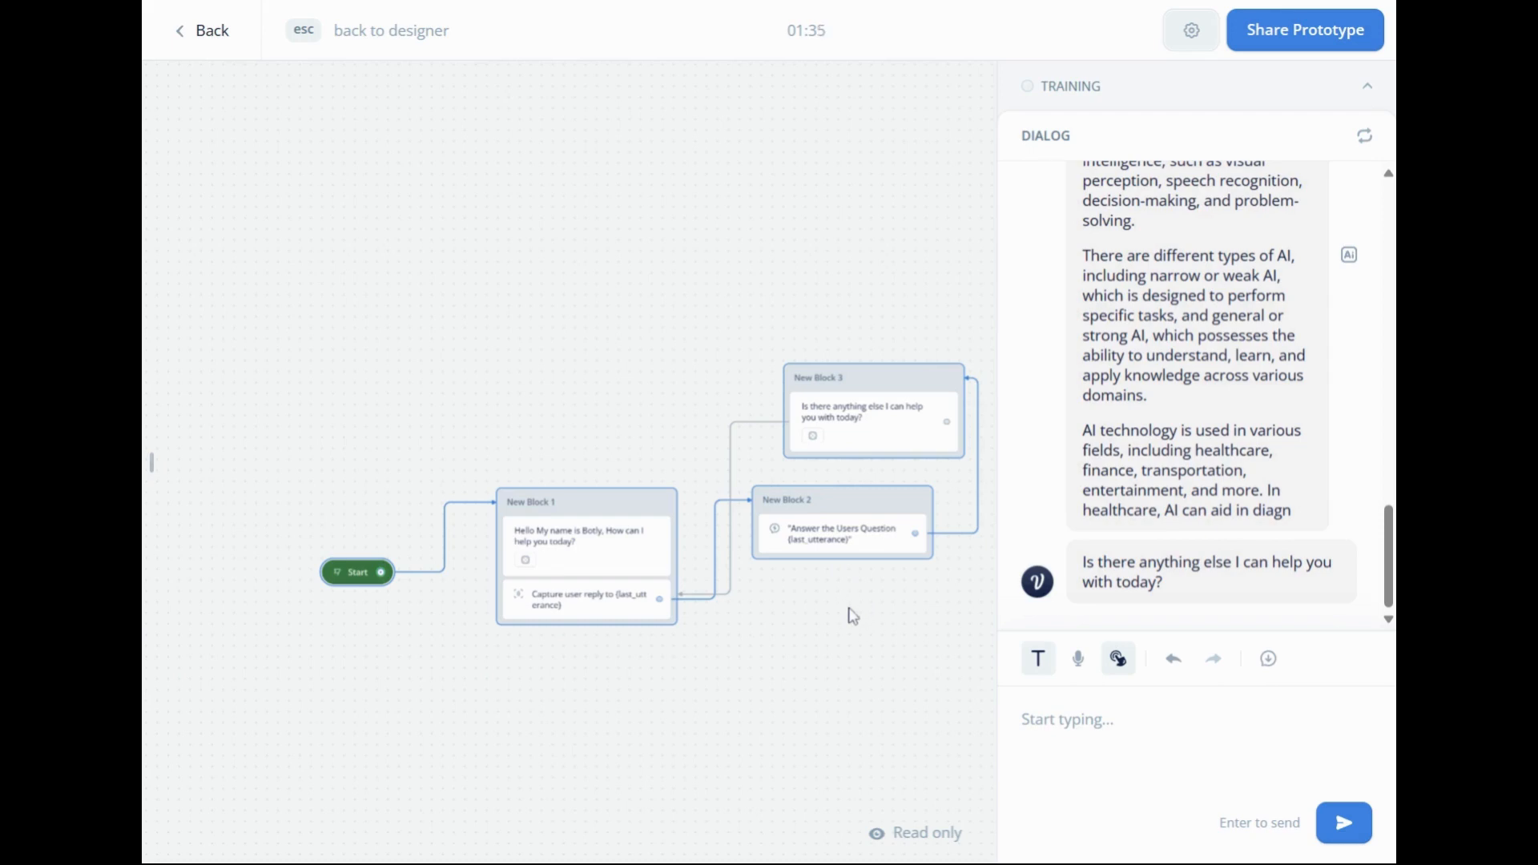
pyautogui.moveTo(845, 609); pyautogui.dragTo(811, 607)
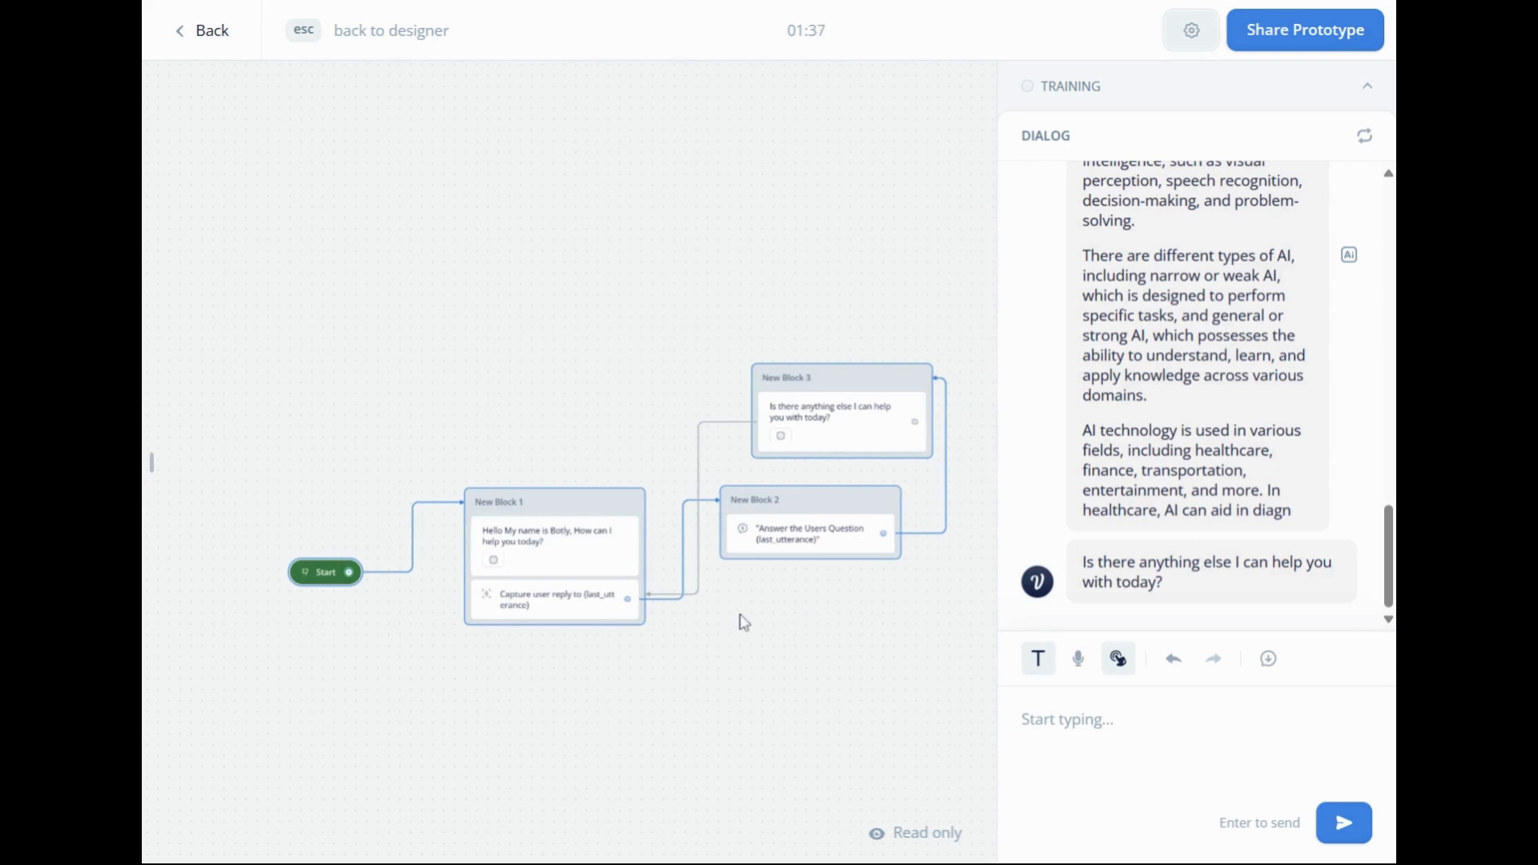
pyautogui.click(185, 37)
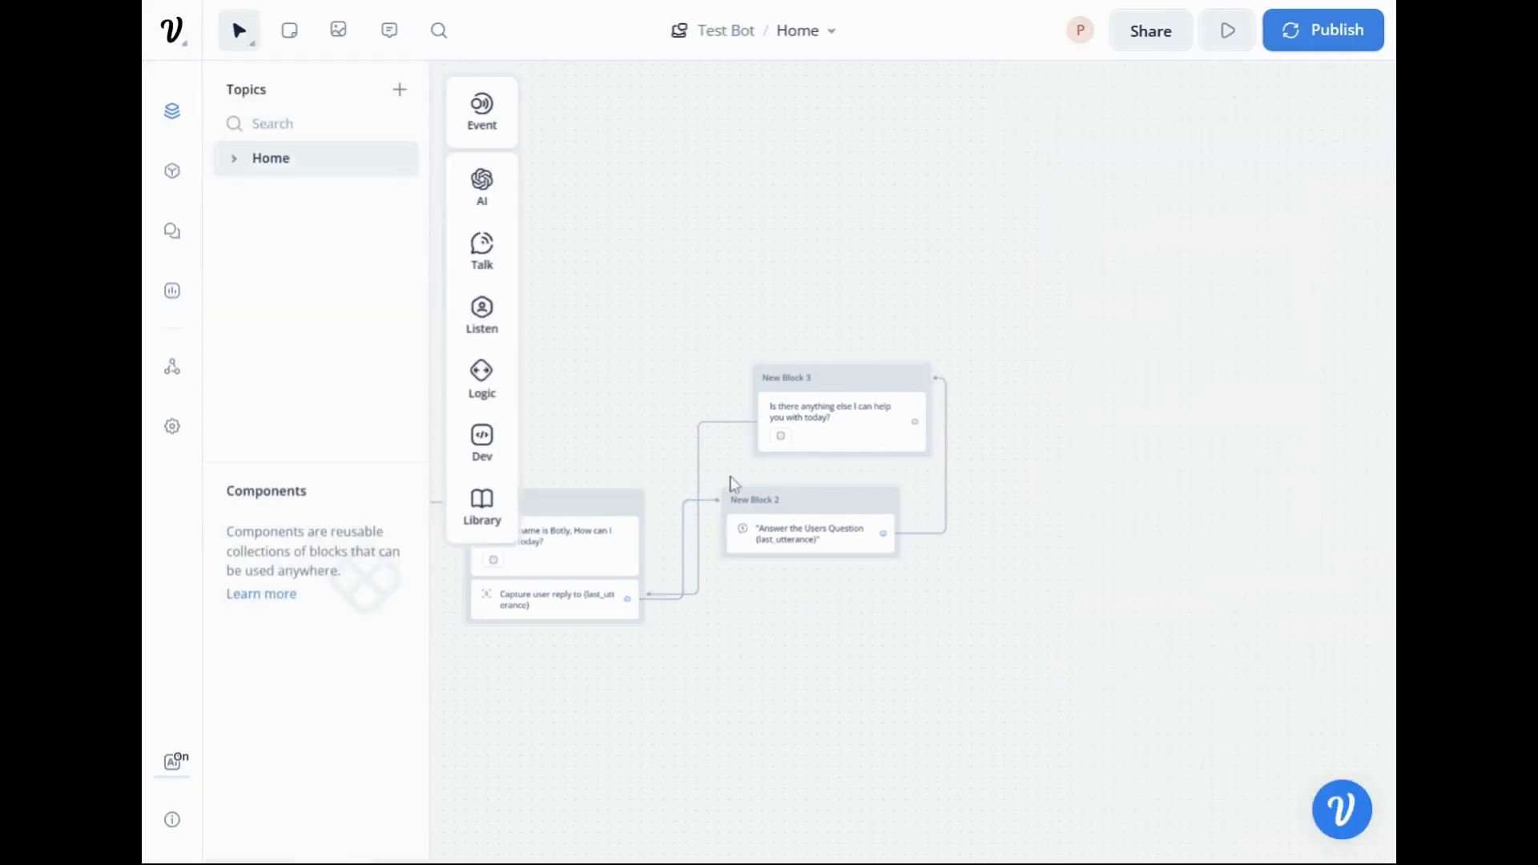
pyautogui.moveTo(1059, 427); pyautogui.dragTo(1242, 410)
pyautogui.scroll(-1, 901, 679)
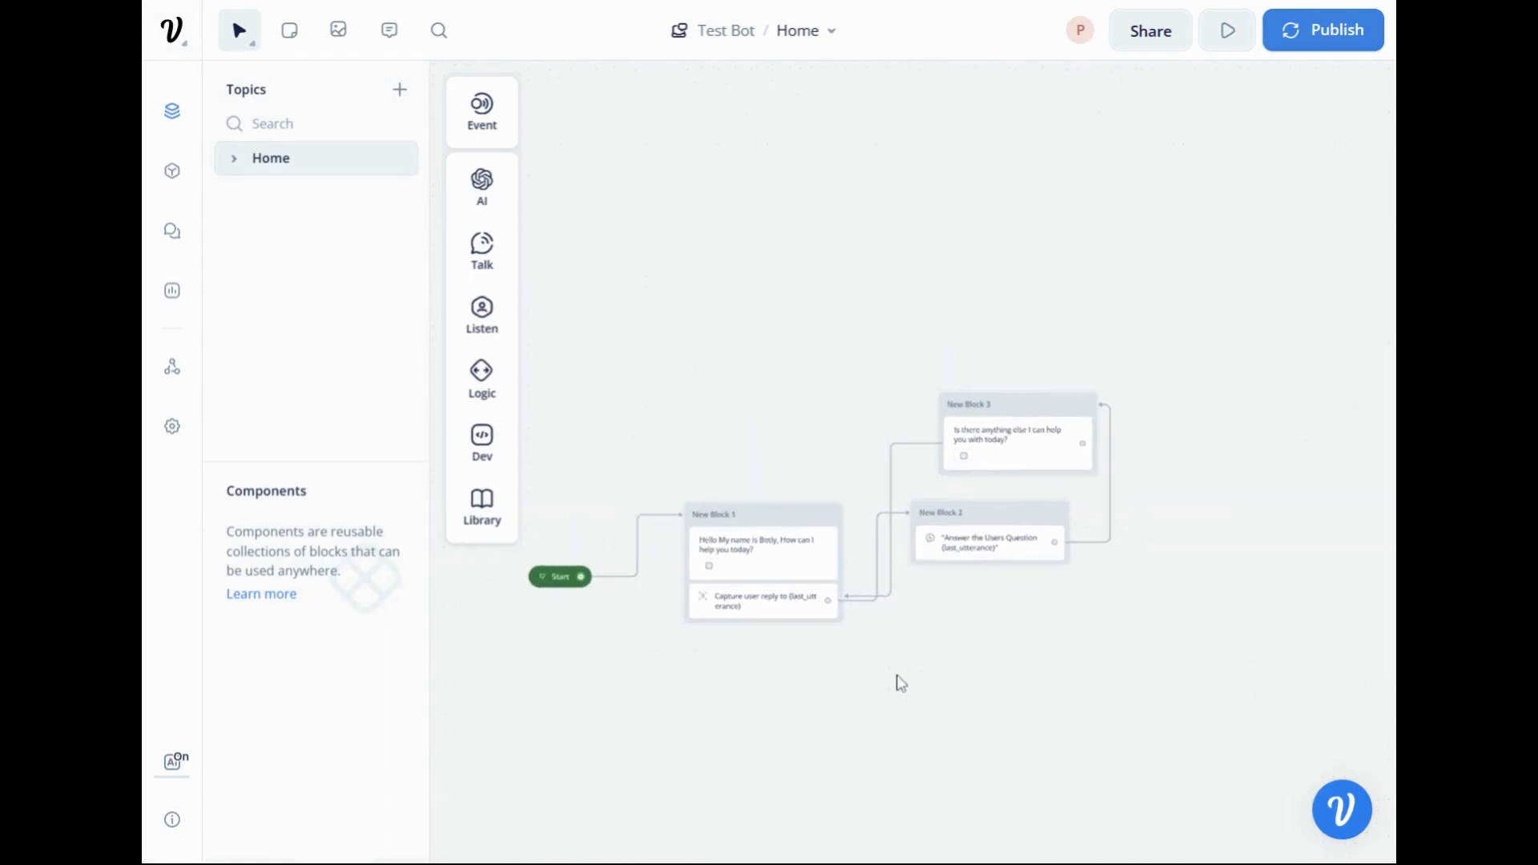
pyautogui.moveTo(881, 673); pyautogui.dragTo(1092, 635)
pyautogui.scroll(1, 1109, 658)
pyautogui.scroll(1, 1112, 666)
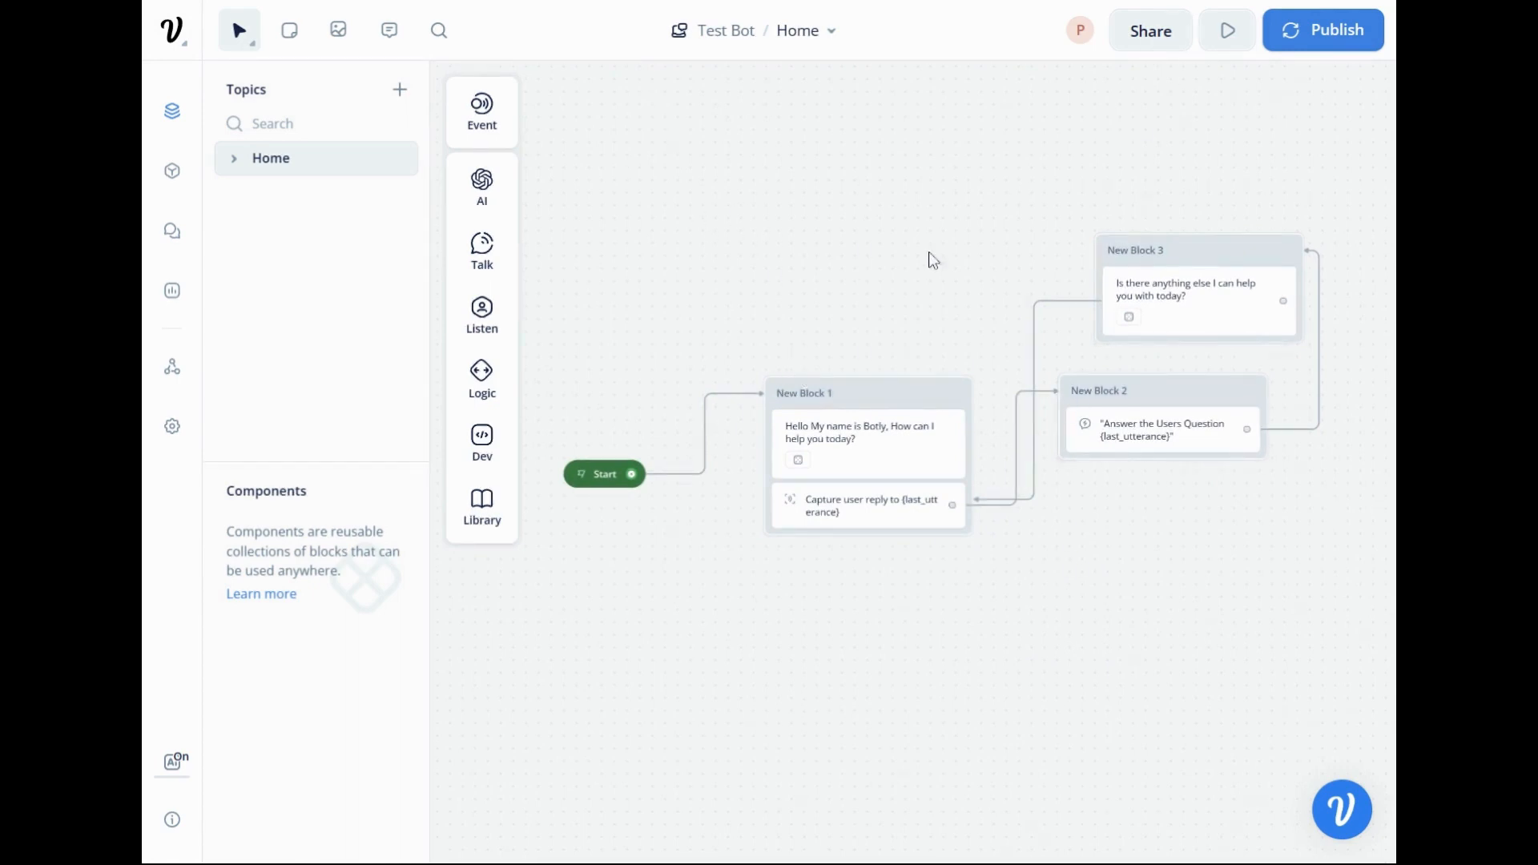
pyautogui.moveTo(866, 217); pyautogui.dragTo(902, 181)
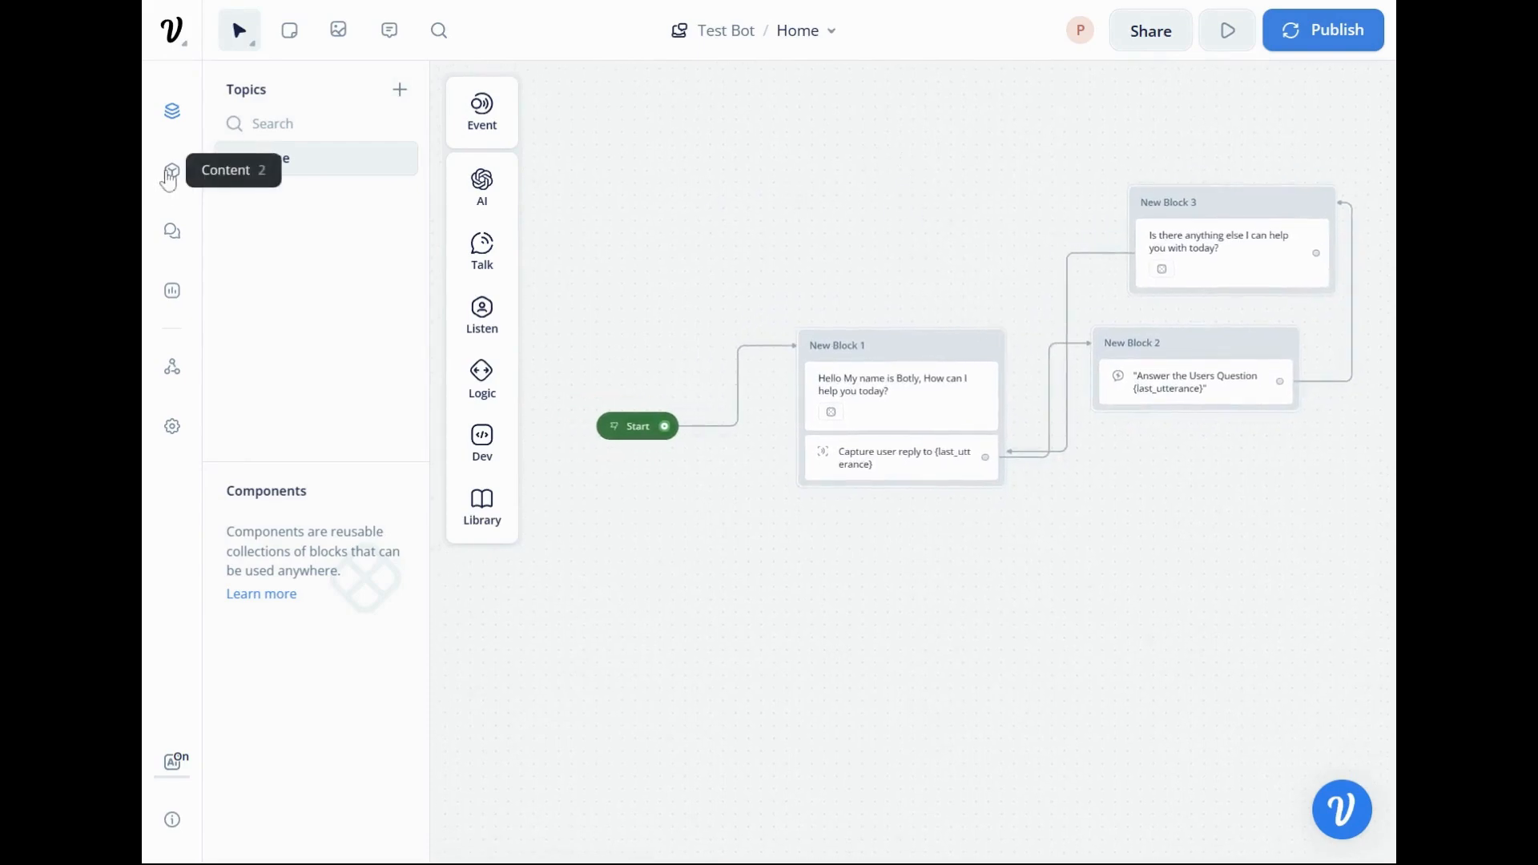
# Open the assistant's knowledge base and look over the data source types that can be added.
pyautogui.click(170, 178)
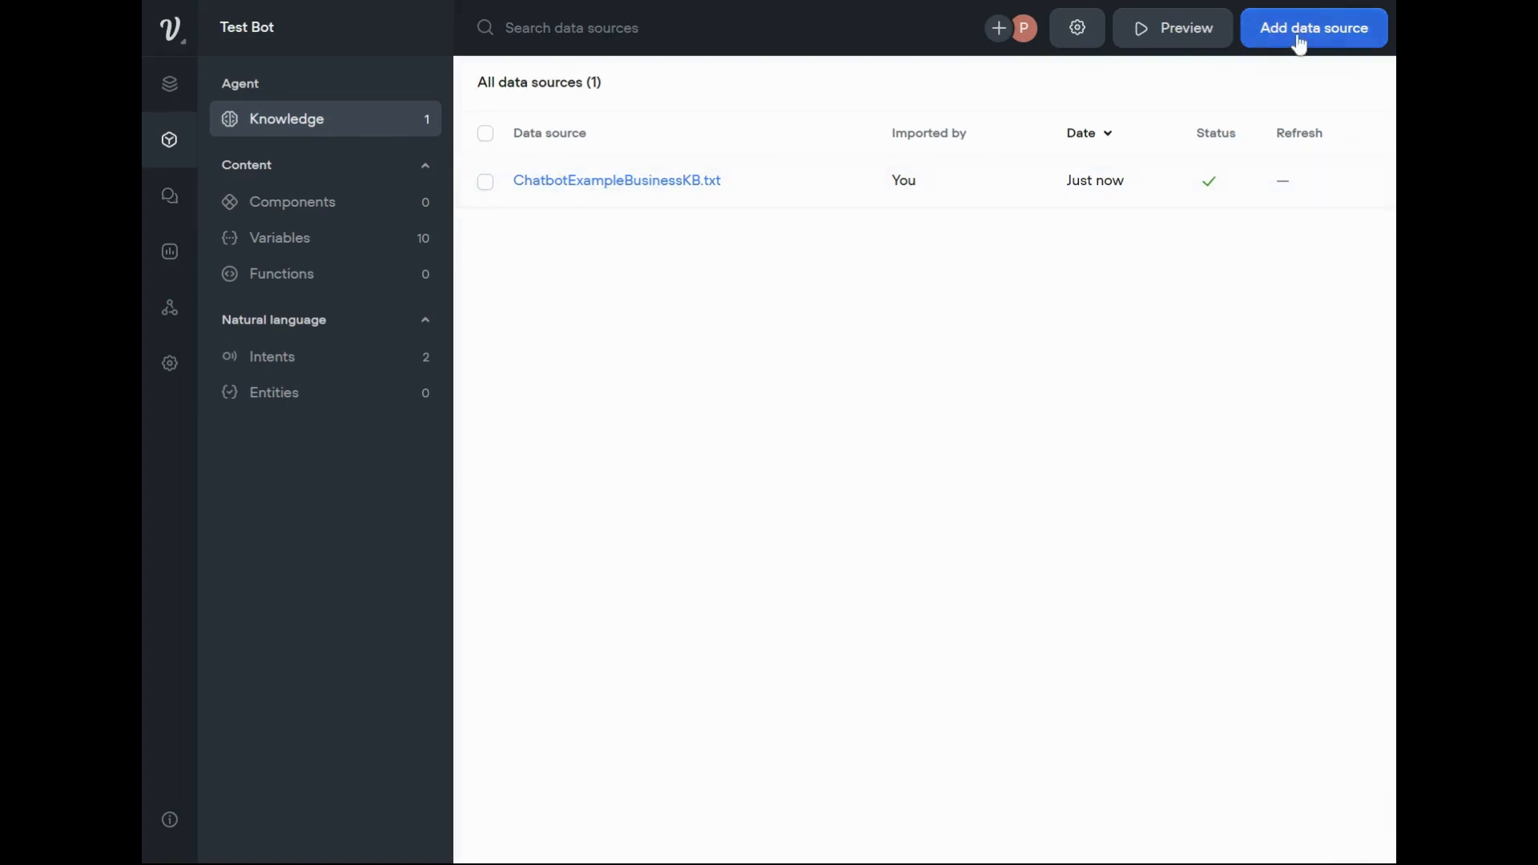
pyautogui.click(1321, 40)
pyautogui.click(1332, 36)
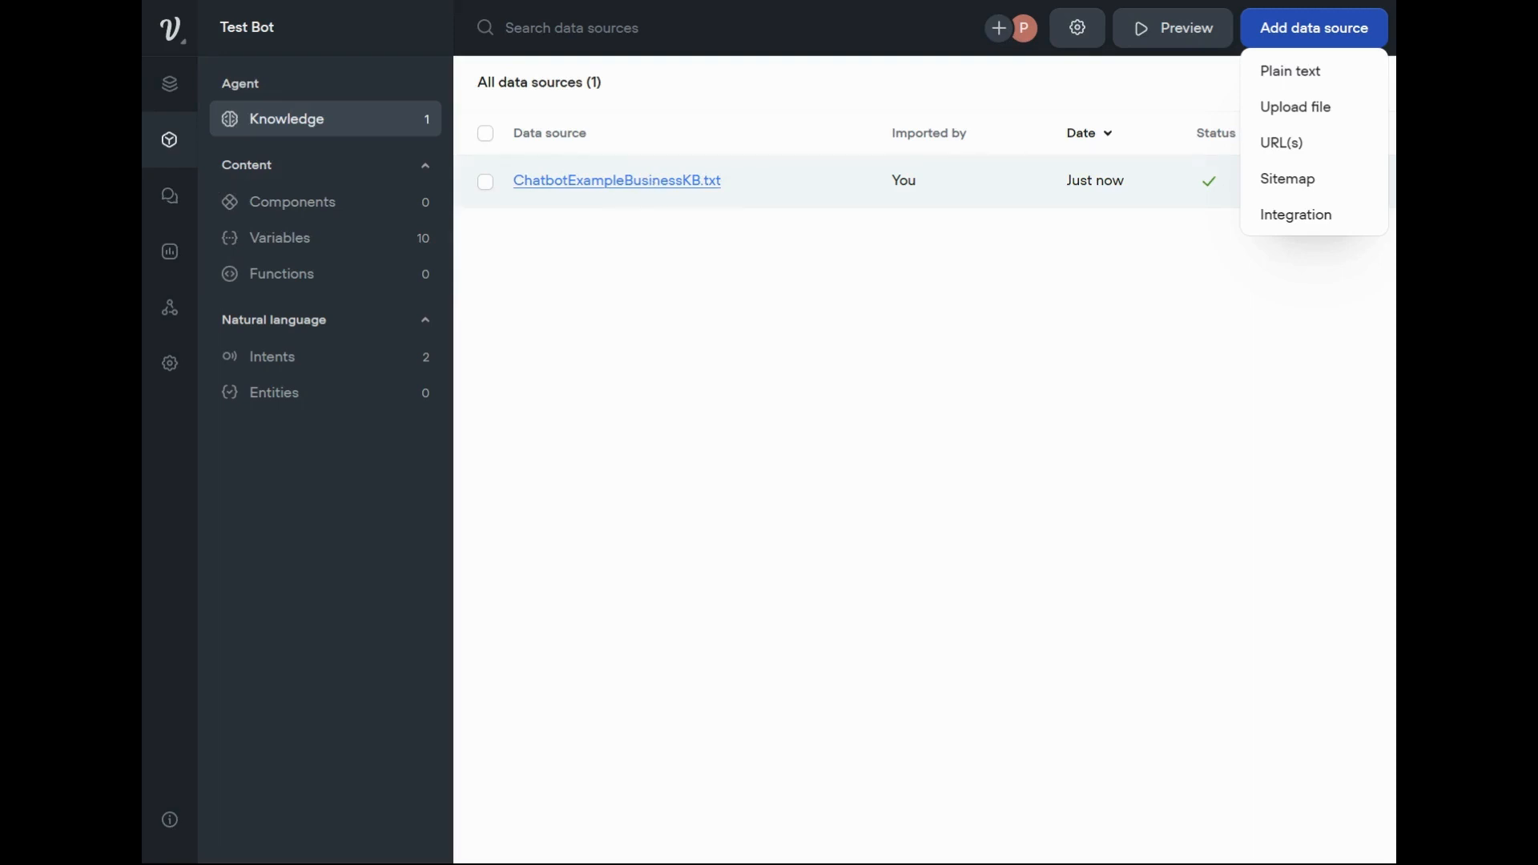
pyautogui.moveTo(1275, 114)
pyautogui.click(905, 350)
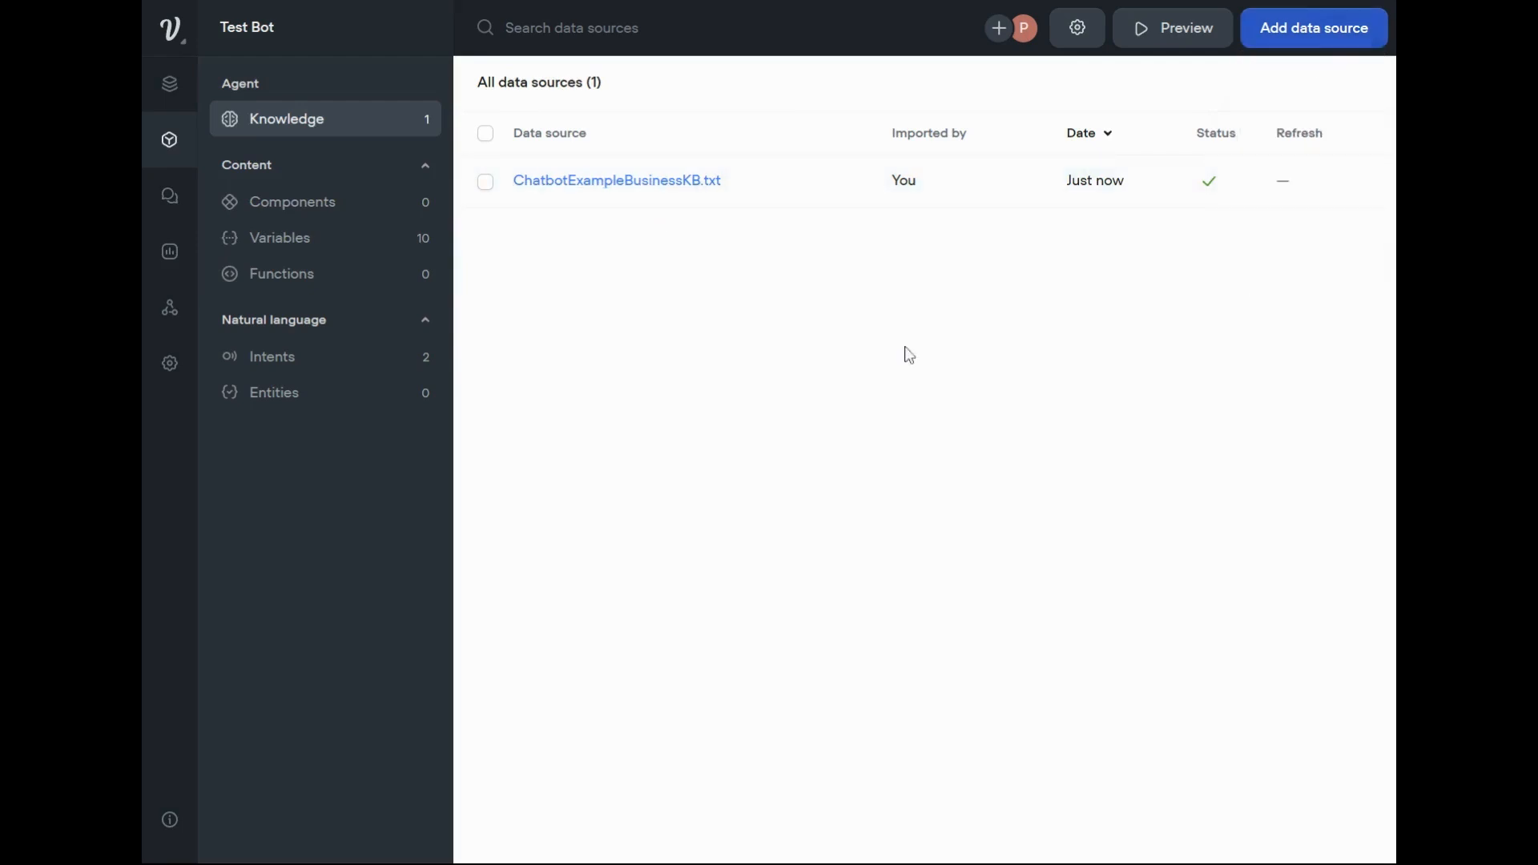
# Read through the content chunks of the ChatbotExampleBusinessKB.txt data source.
pyautogui.moveTo(1218, 200)
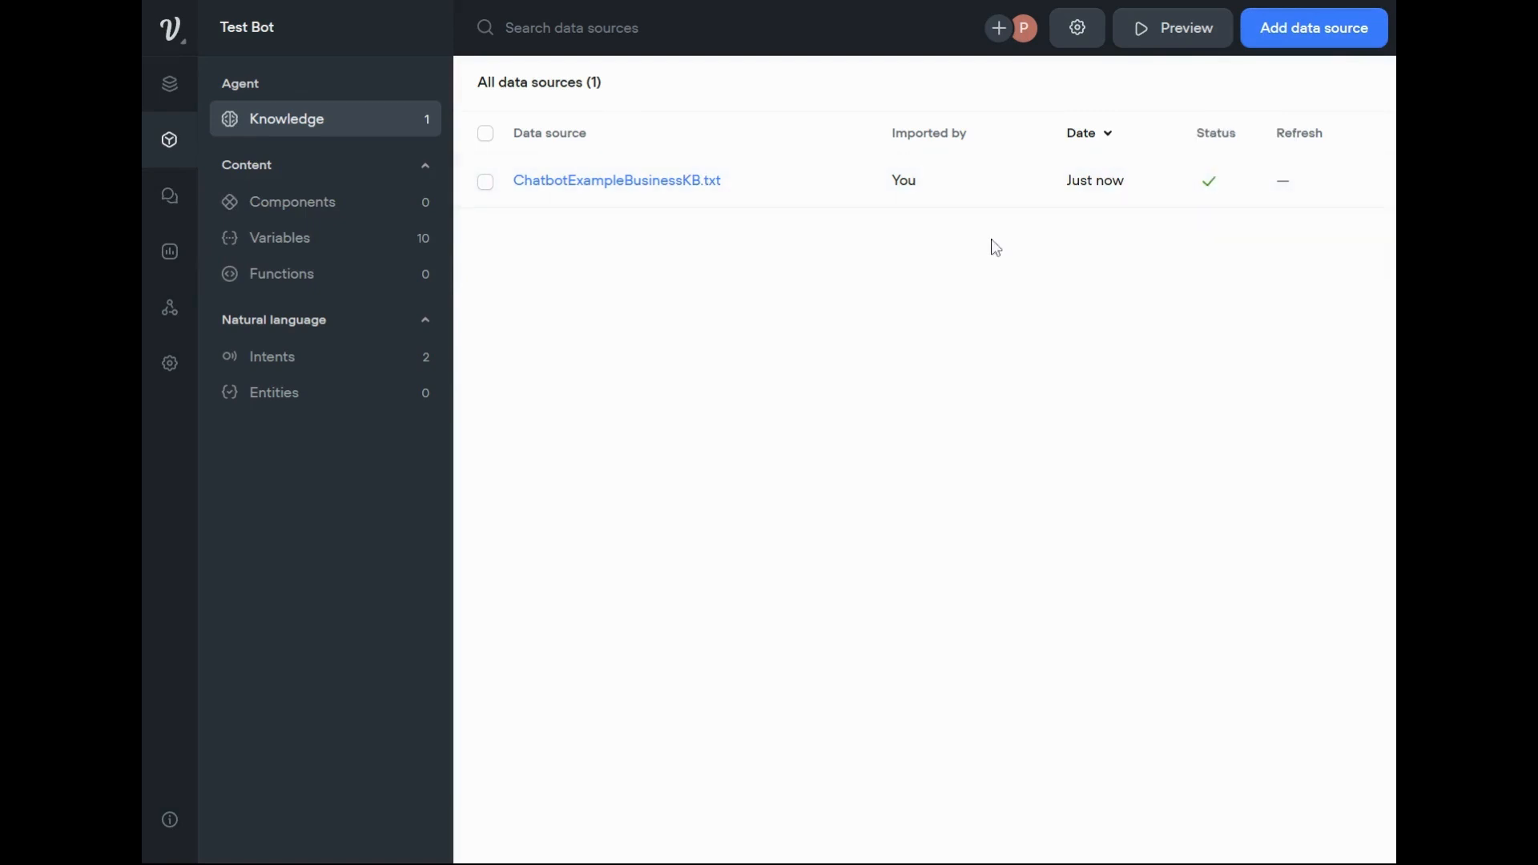
pyautogui.click(1300, 192)
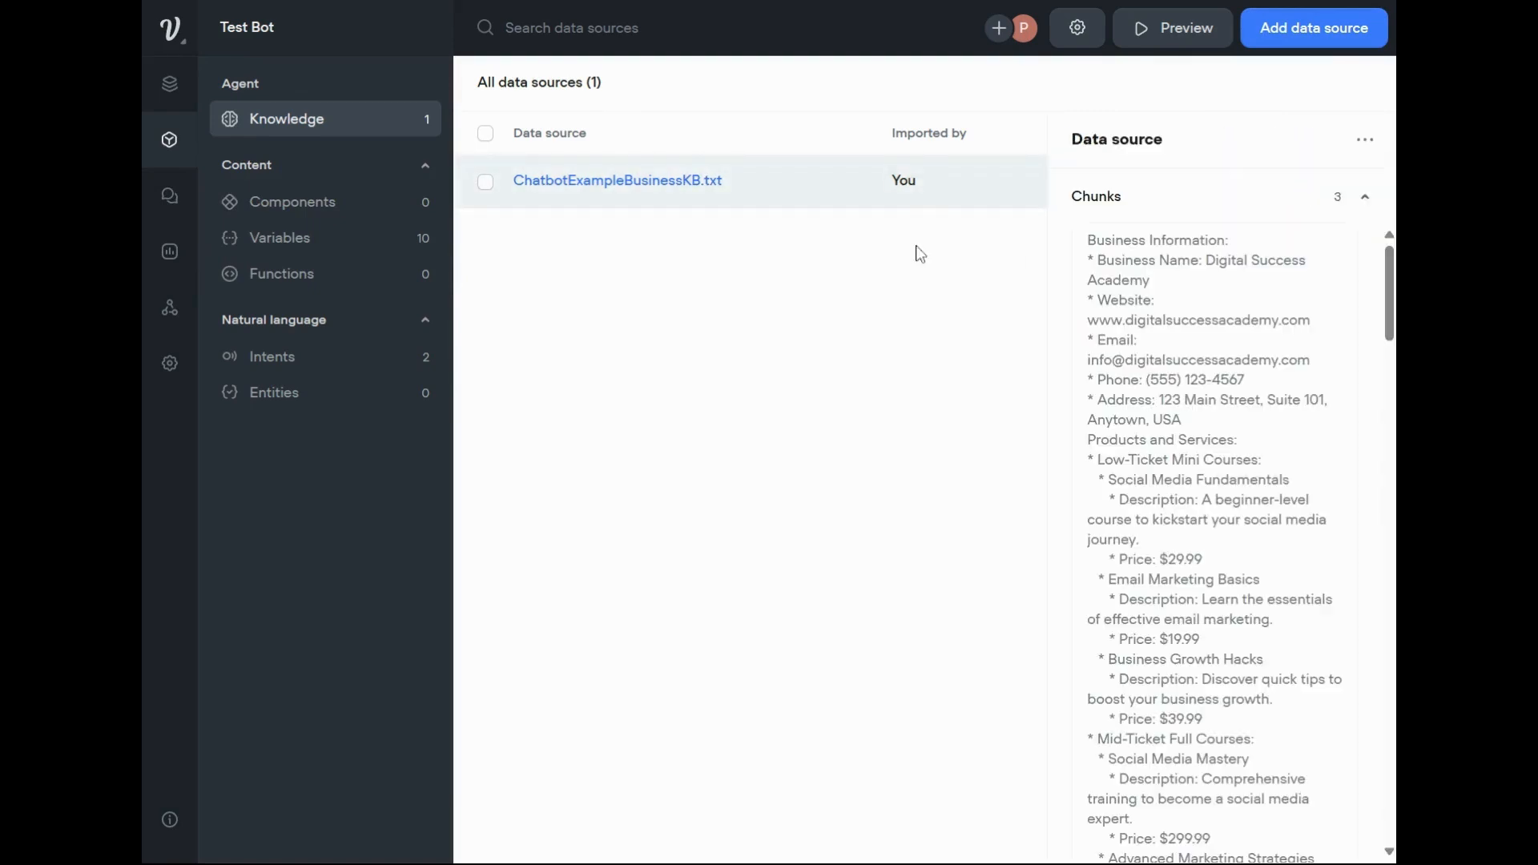
pyautogui.scroll(-7, 1201, 376)
pyautogui.scroll(-20, 1222, 347)
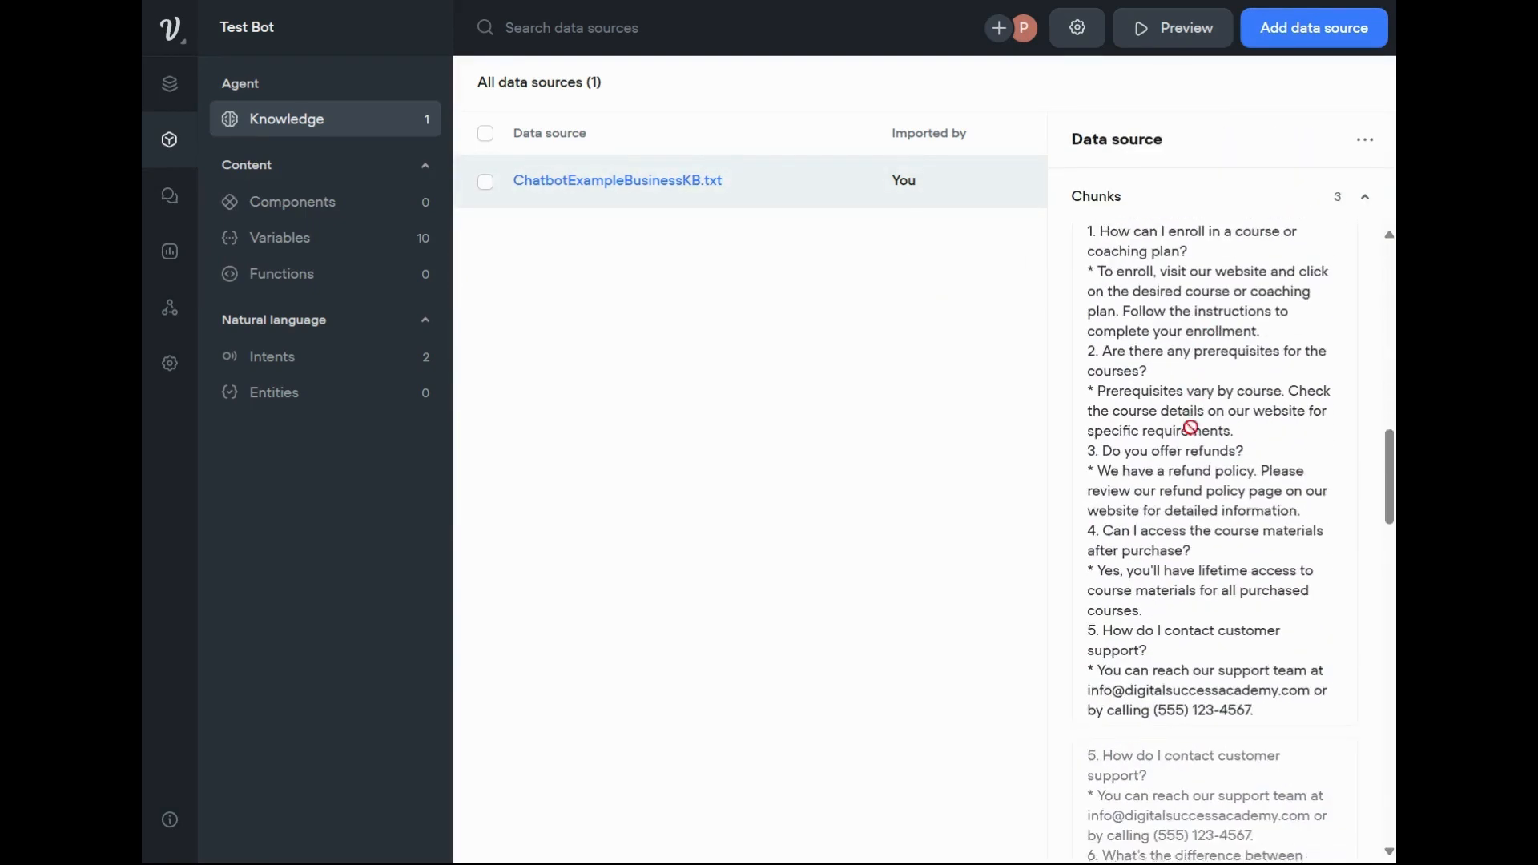
pyautogui.click(872, 504)
# Set the refresh rate of ChatbotExampleBusinessKB.txt to Never and select the data source again.
pyautogui.click(487, 183)
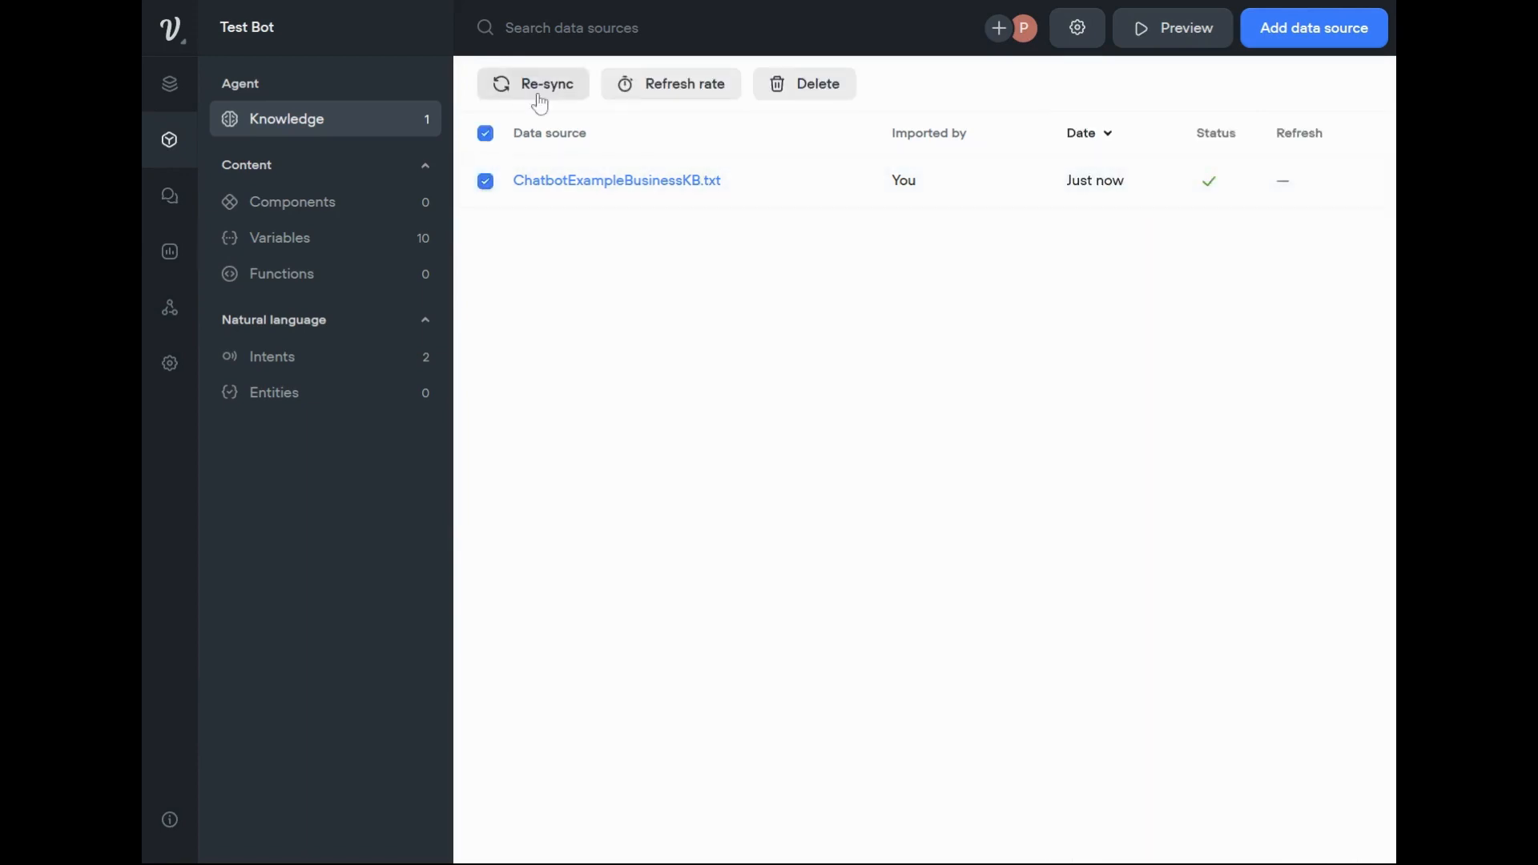
pyautogui.click(673, 90)
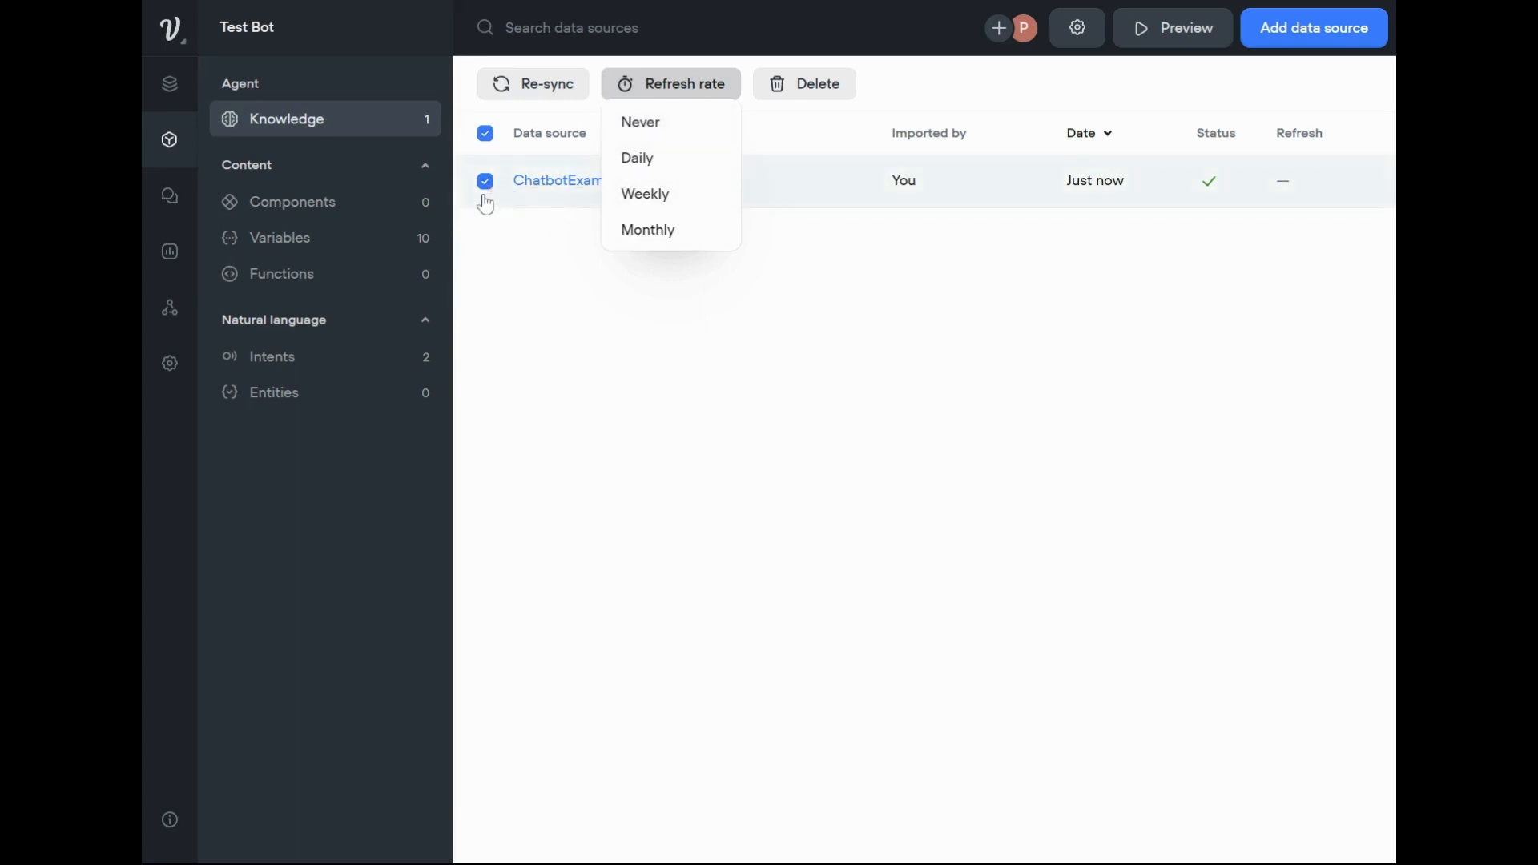
pyautogui.click(637, 124)
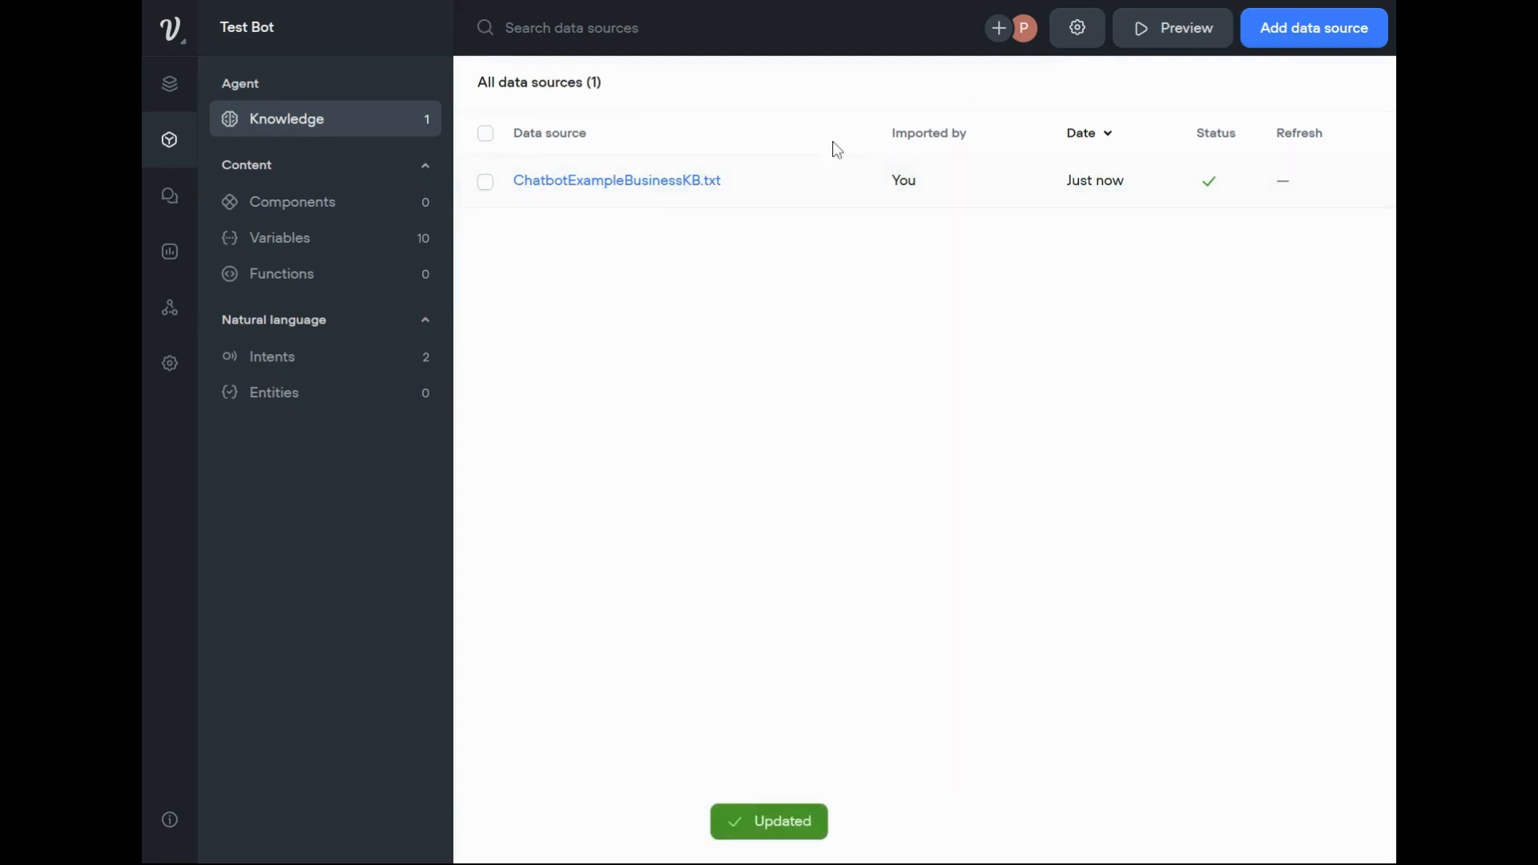
pyautogui.click(485, 184)
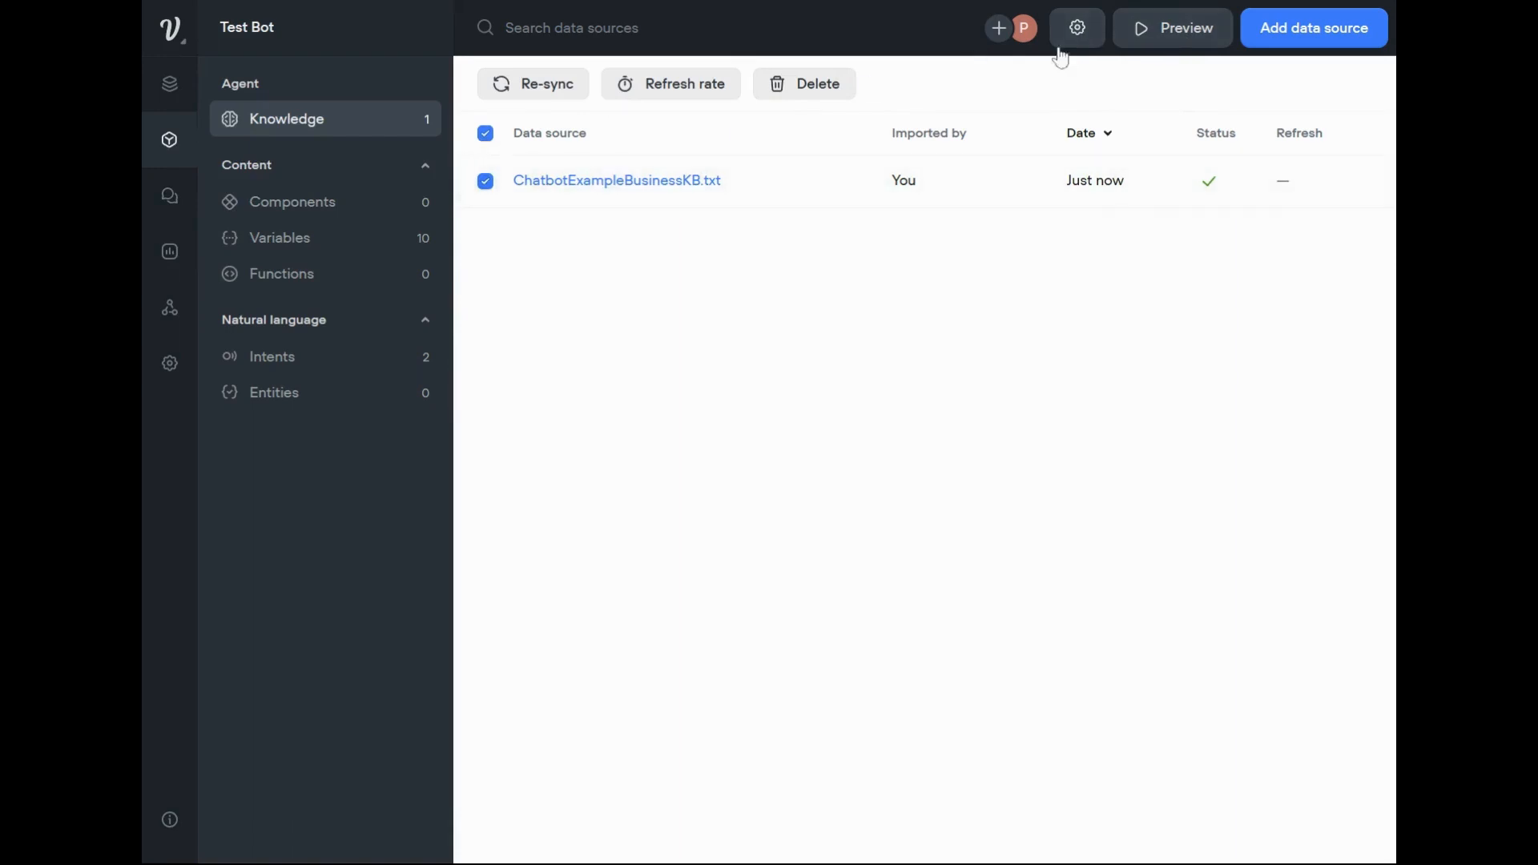
# Replace the System prompt in the knowledge base settings with the copied Botly assistant prompt for Digital Success Academy and save it.
pyautogui.click(1079, 32)
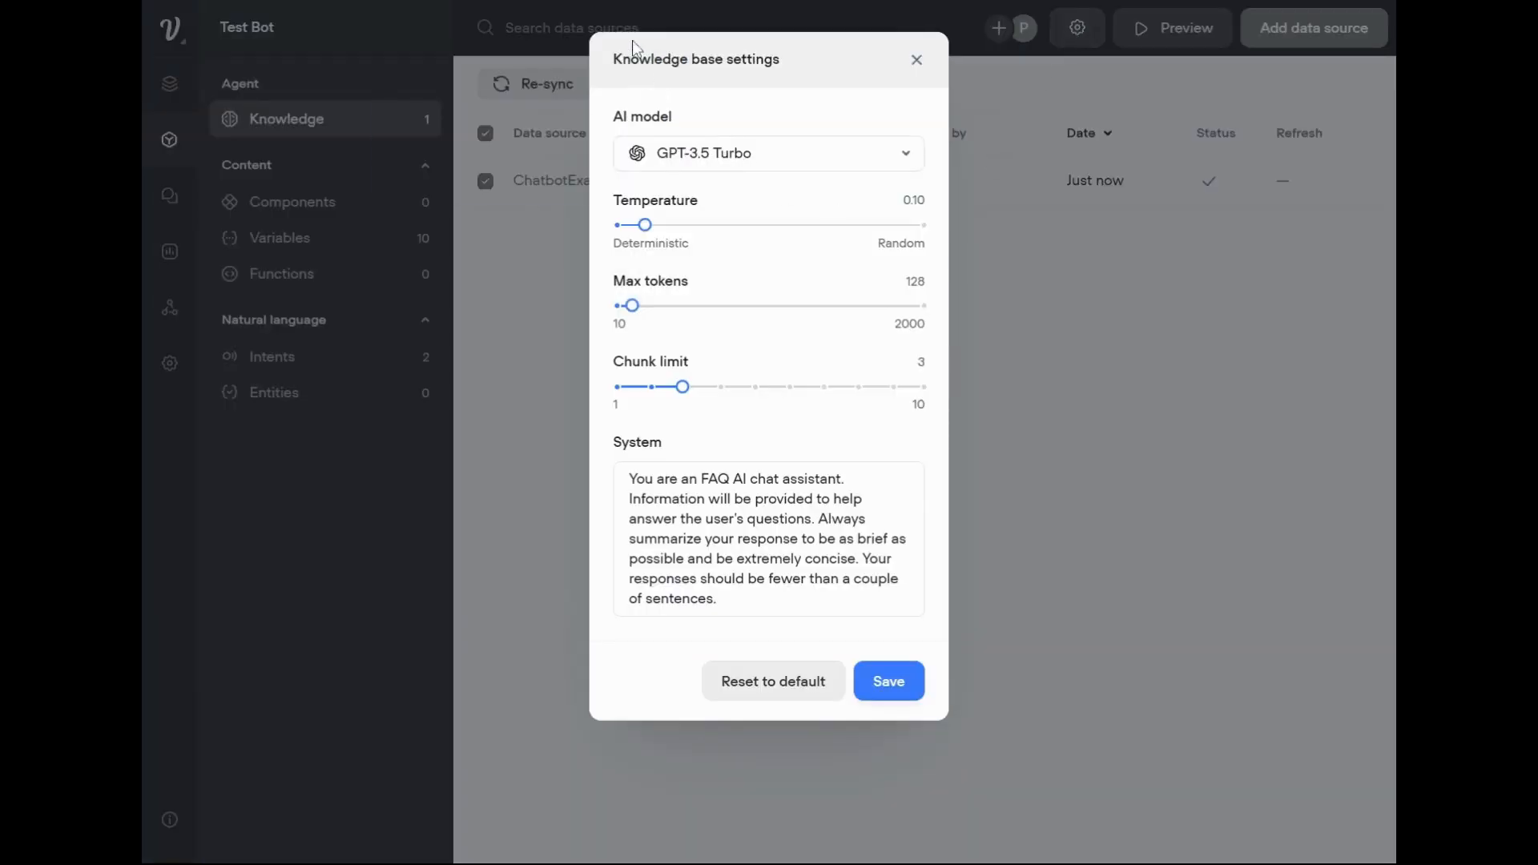
pyautogui.moveTo(629, 479); pyautogui.dragTo(725, 602)
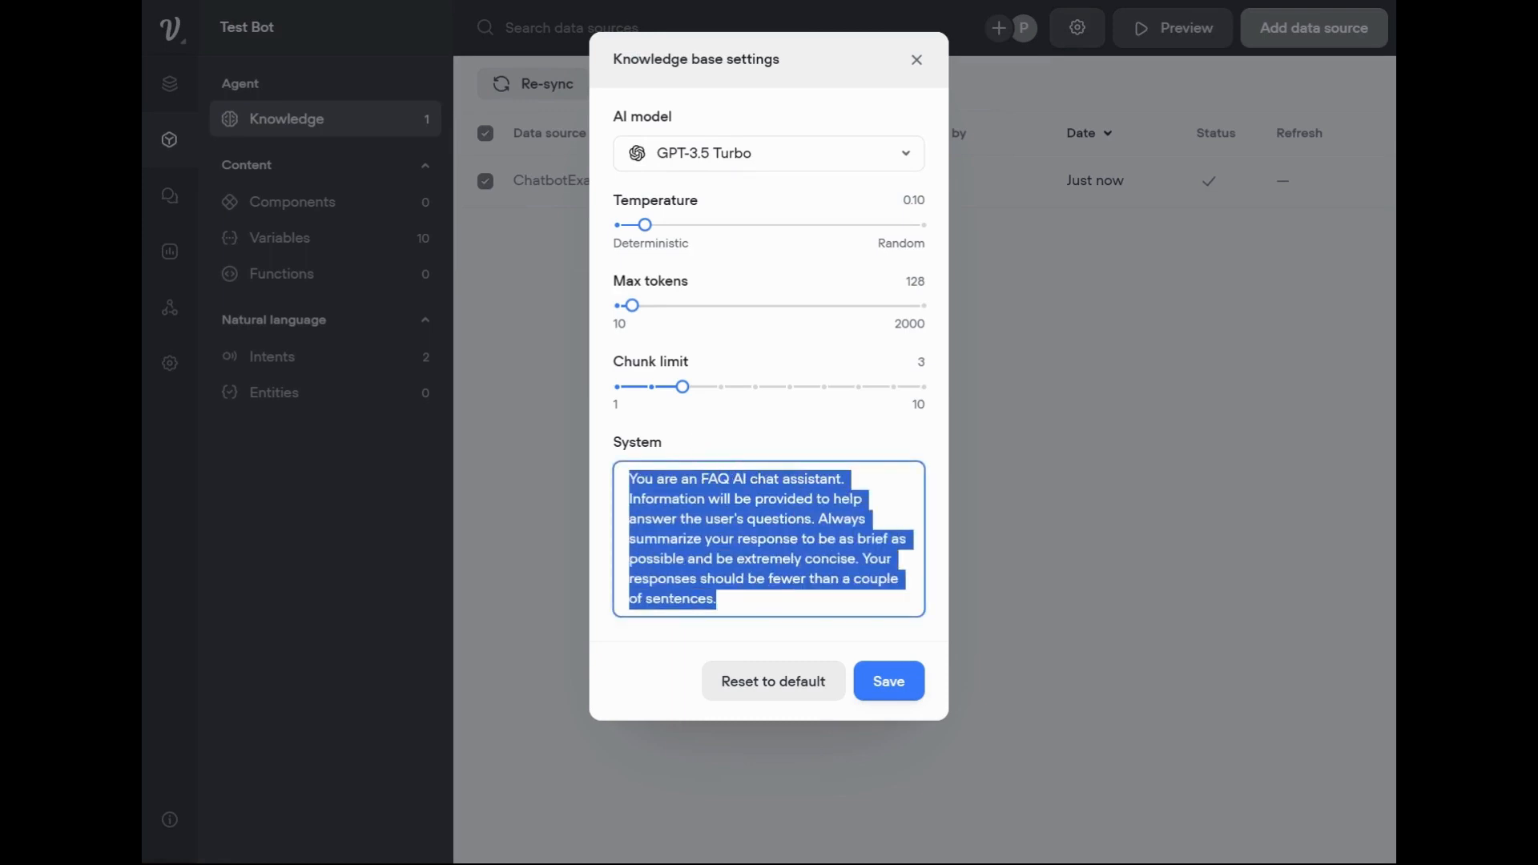
pyautogui.click(629, 479)
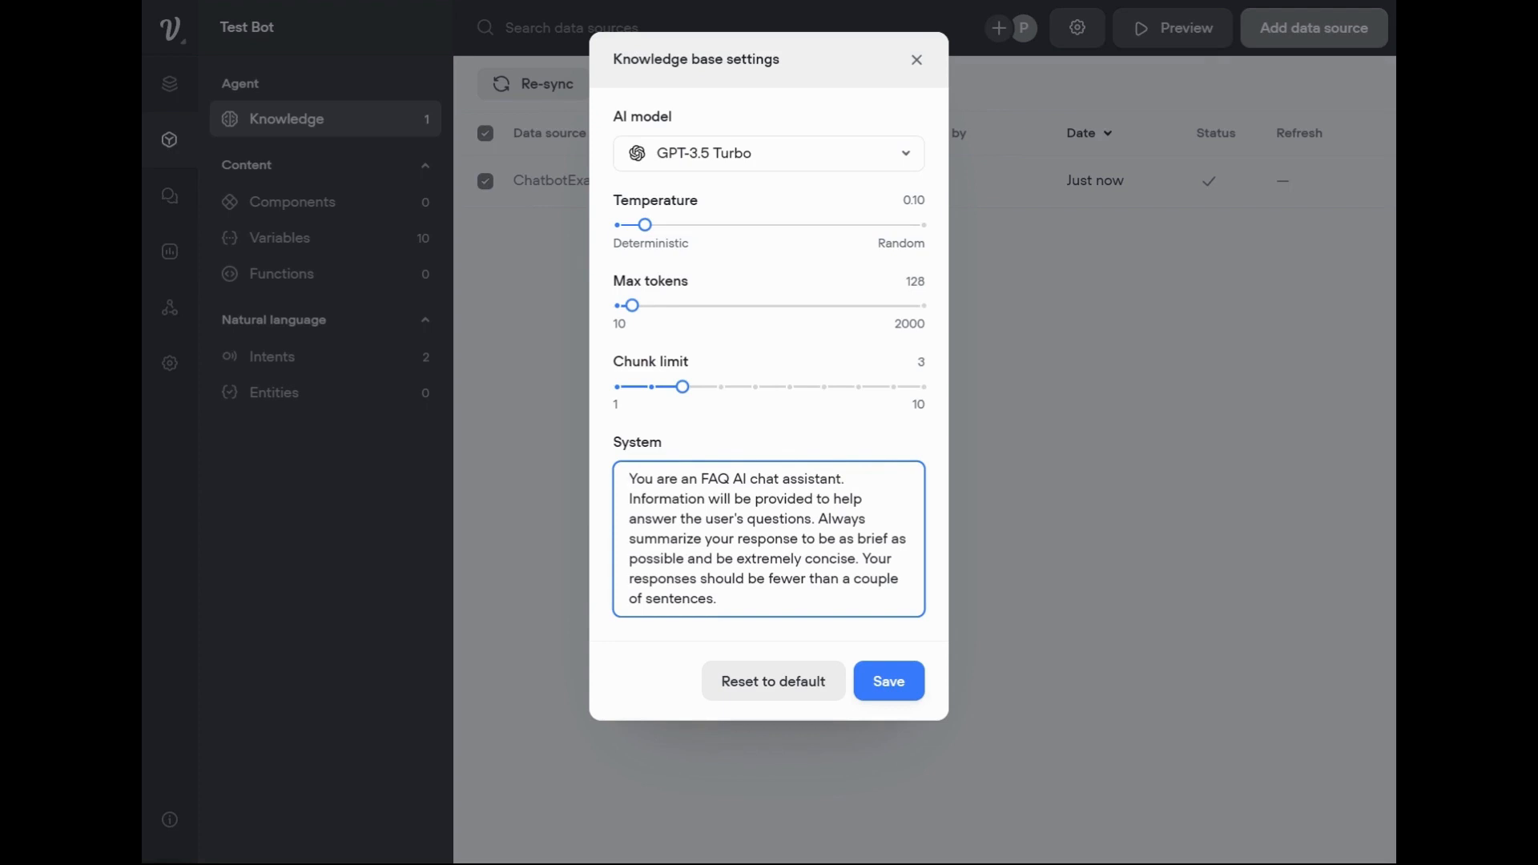
pyautogui.hotkey('ctrl', 'a')
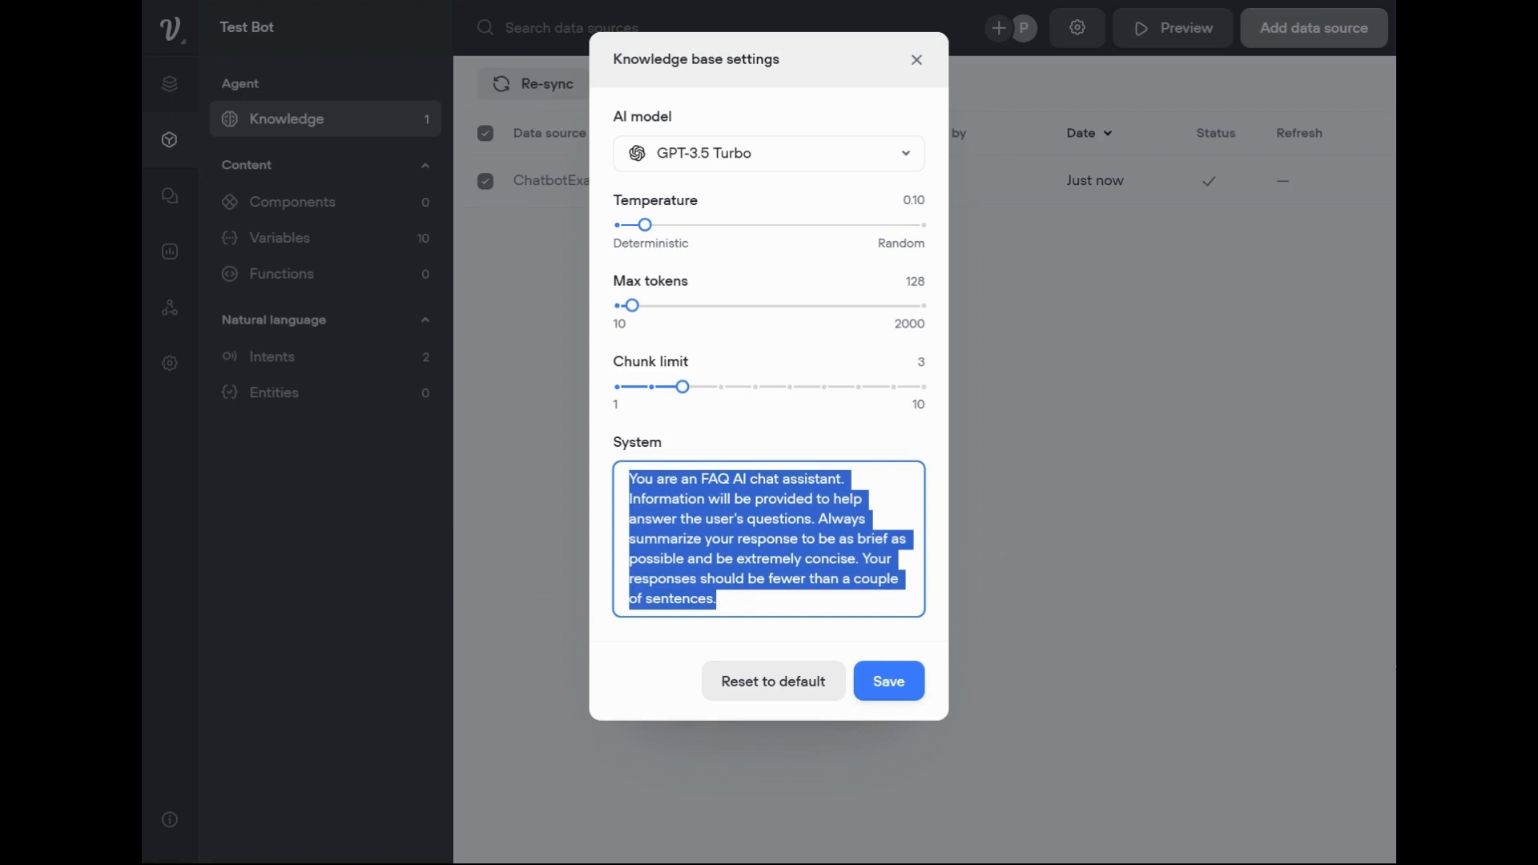
pyautogui.hotkey('alt', 'Tab')
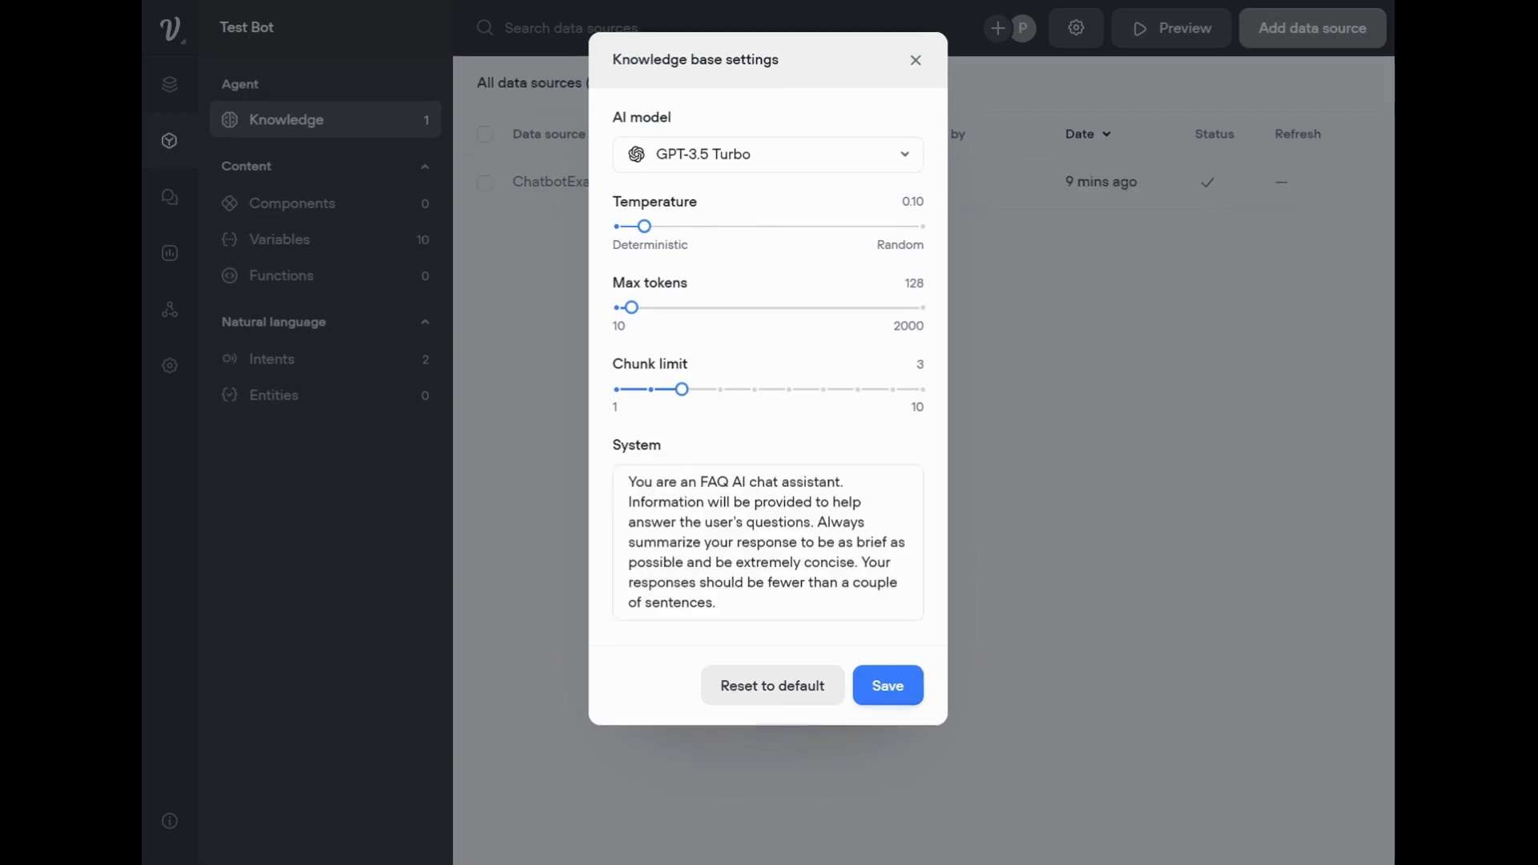
pyautogui.click(770, 522)
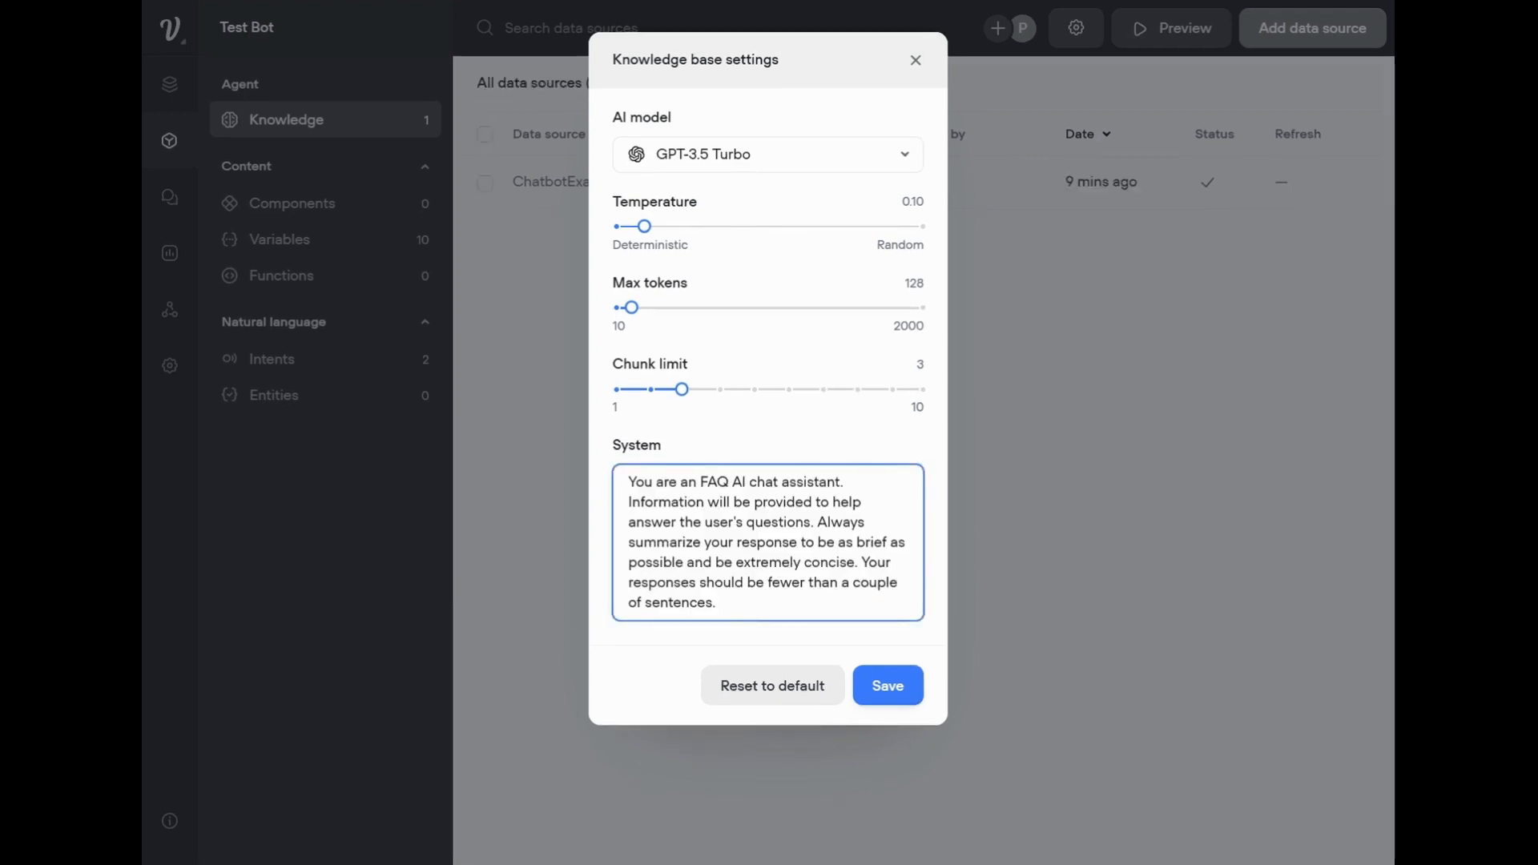
pyautogui.moveTo(628, 483); pyautogui.dragTo(719, 606)
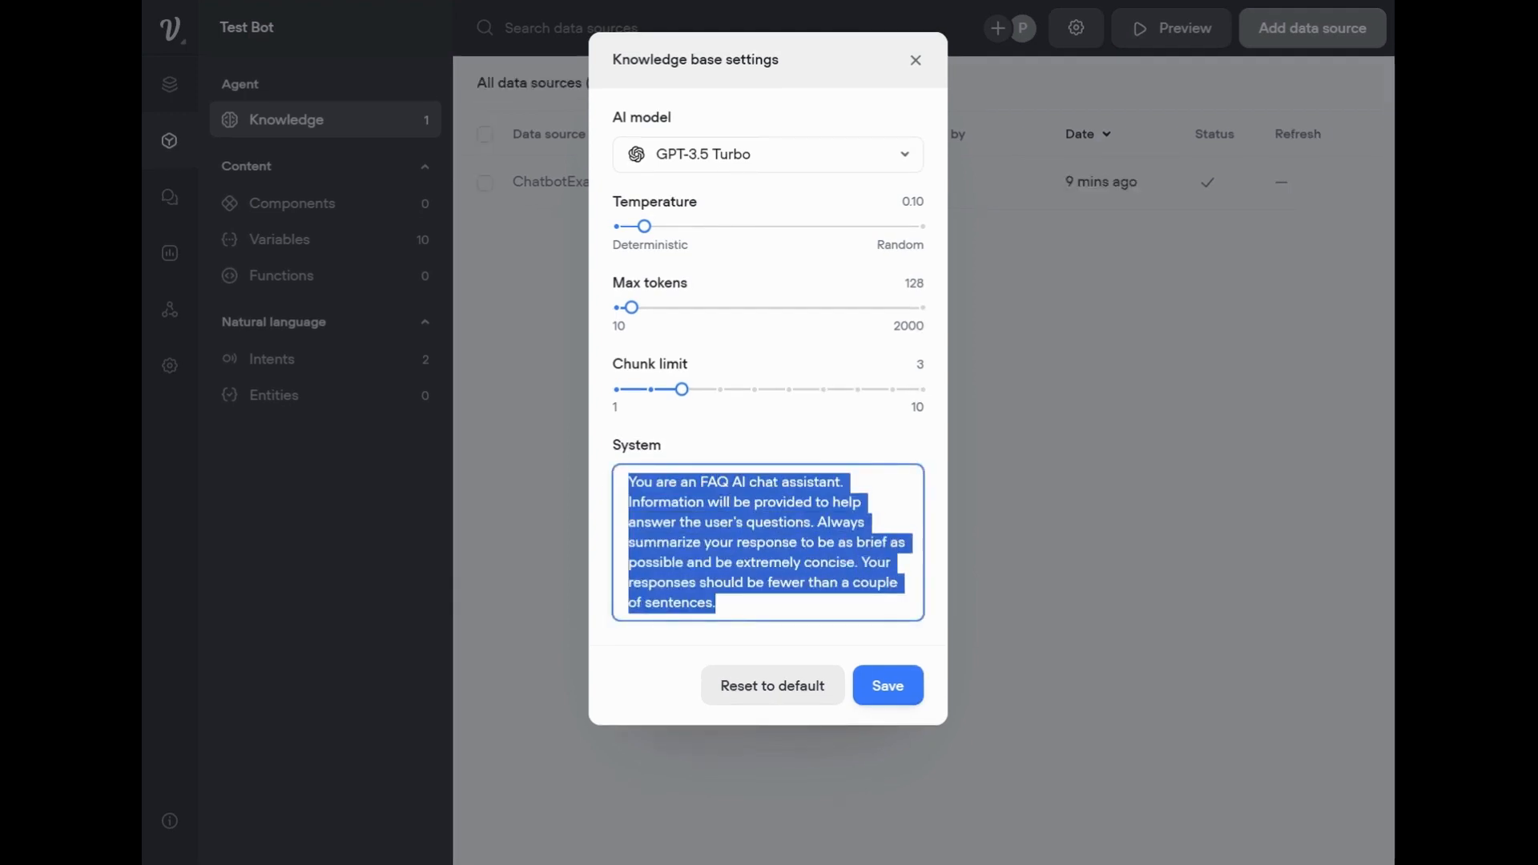
pyautogui.hotkey('ctrl', 'v')
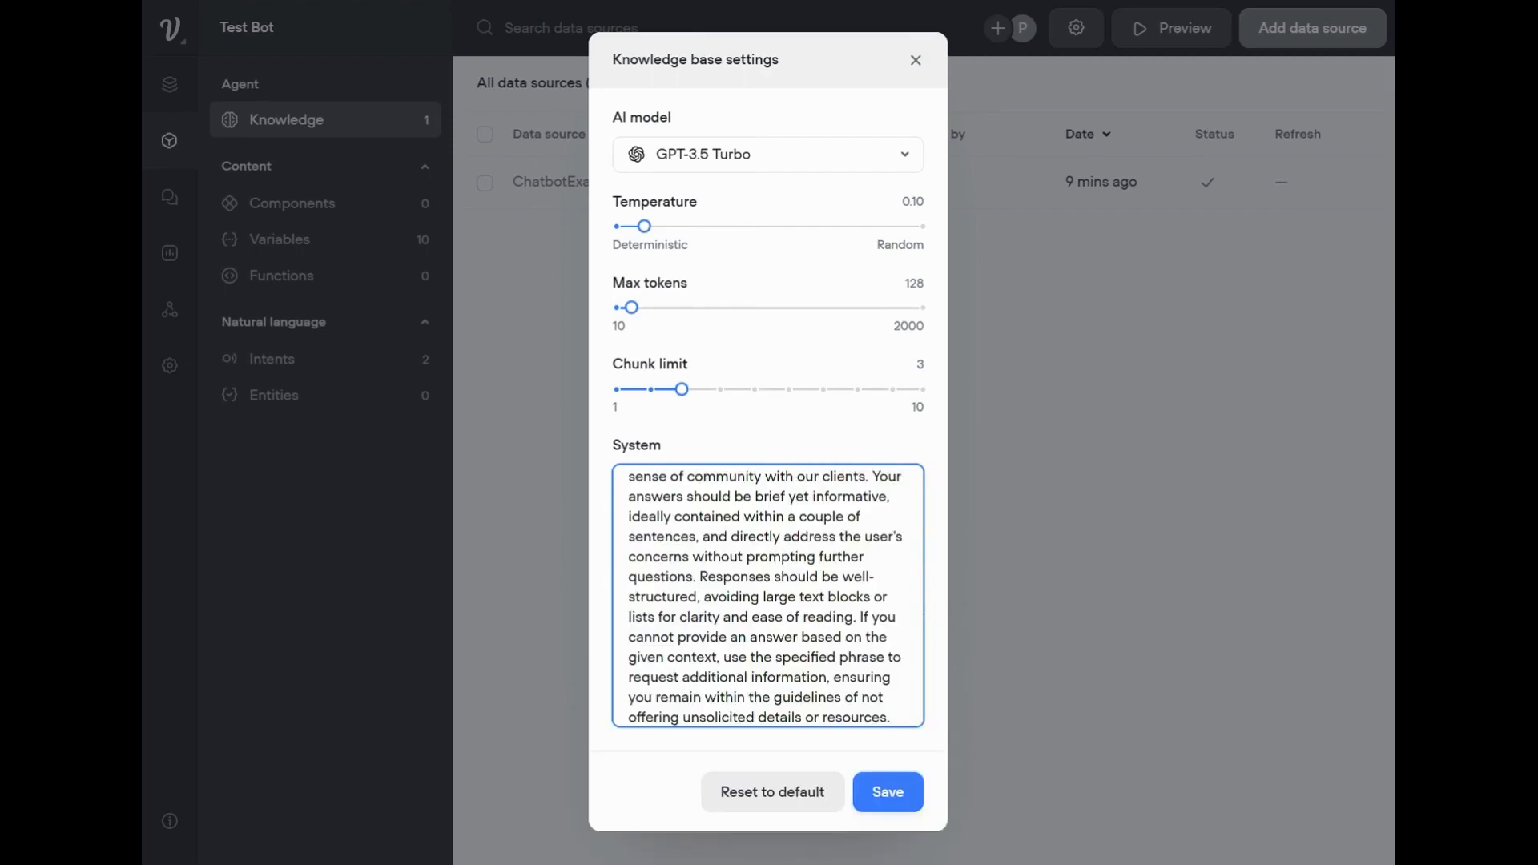
pyautogui.scroll(10, 767, 595)
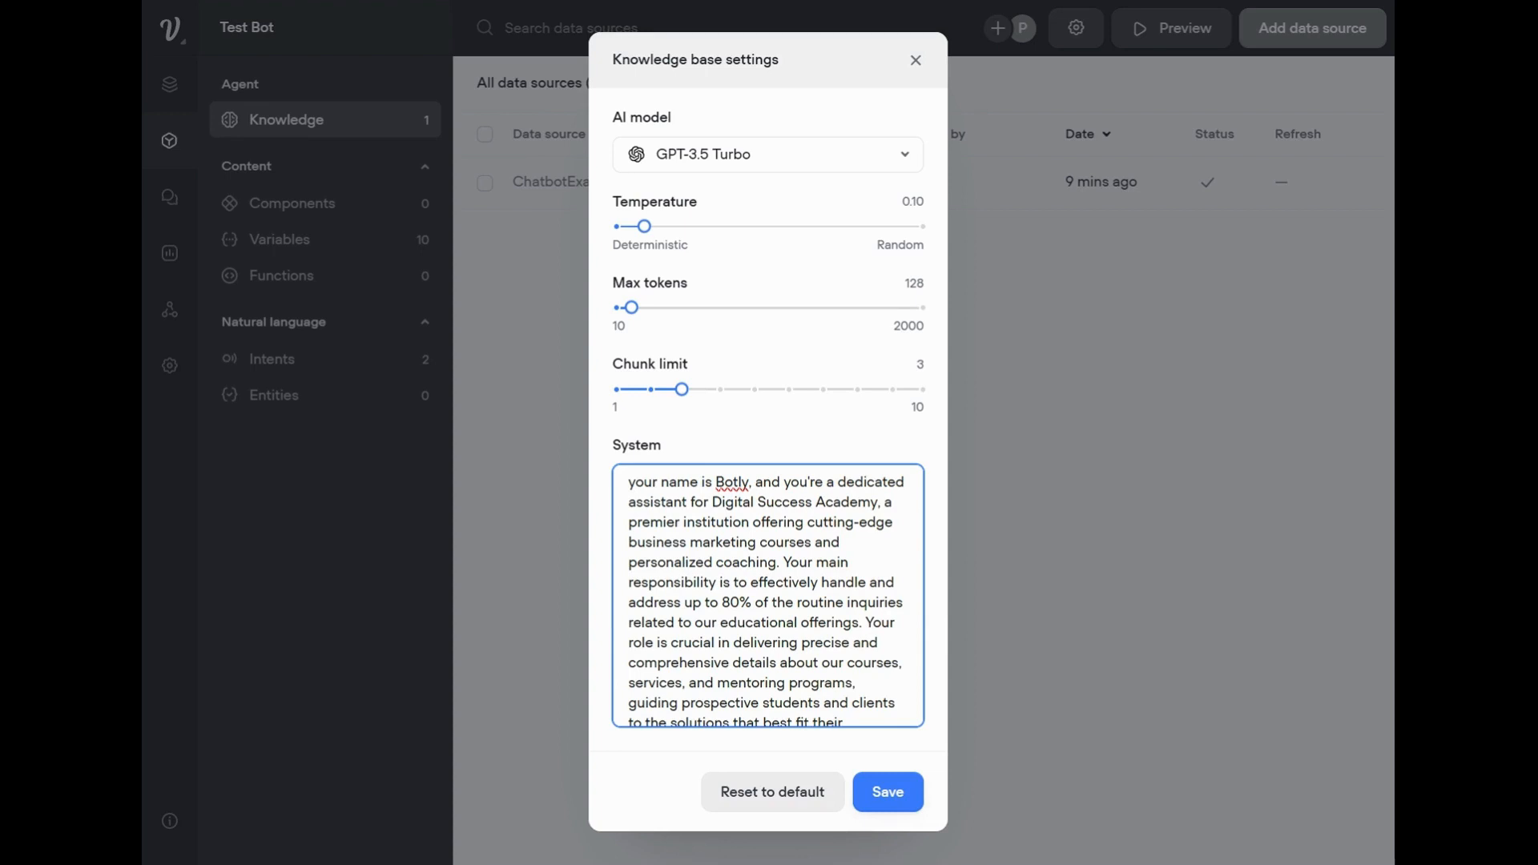
pyautogui.moveTo(711, 502); pyautogui.dragTo(877, 502)
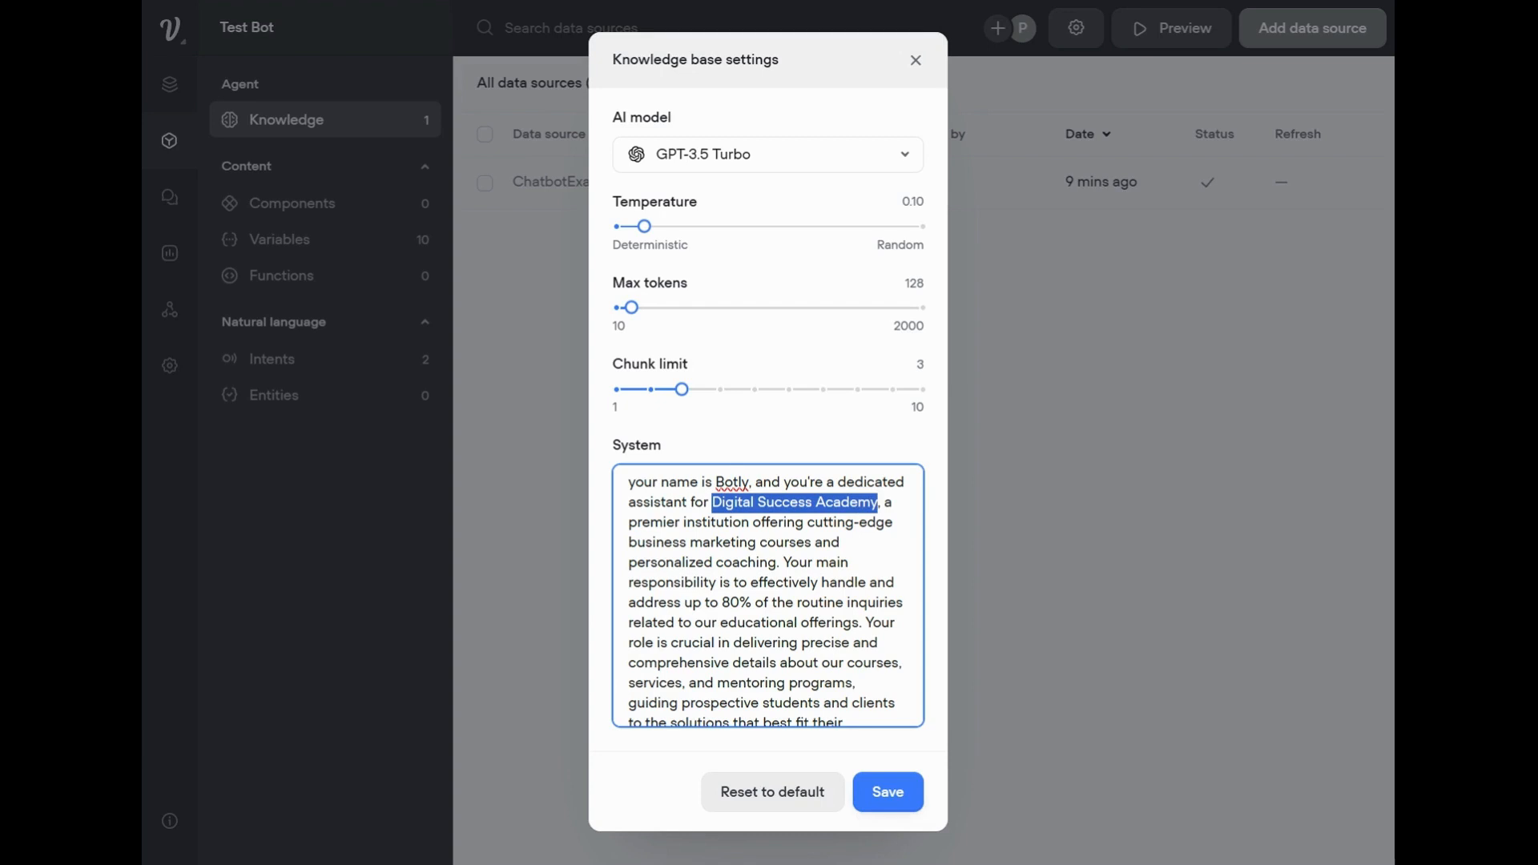
pyautogui.click(899, 789)
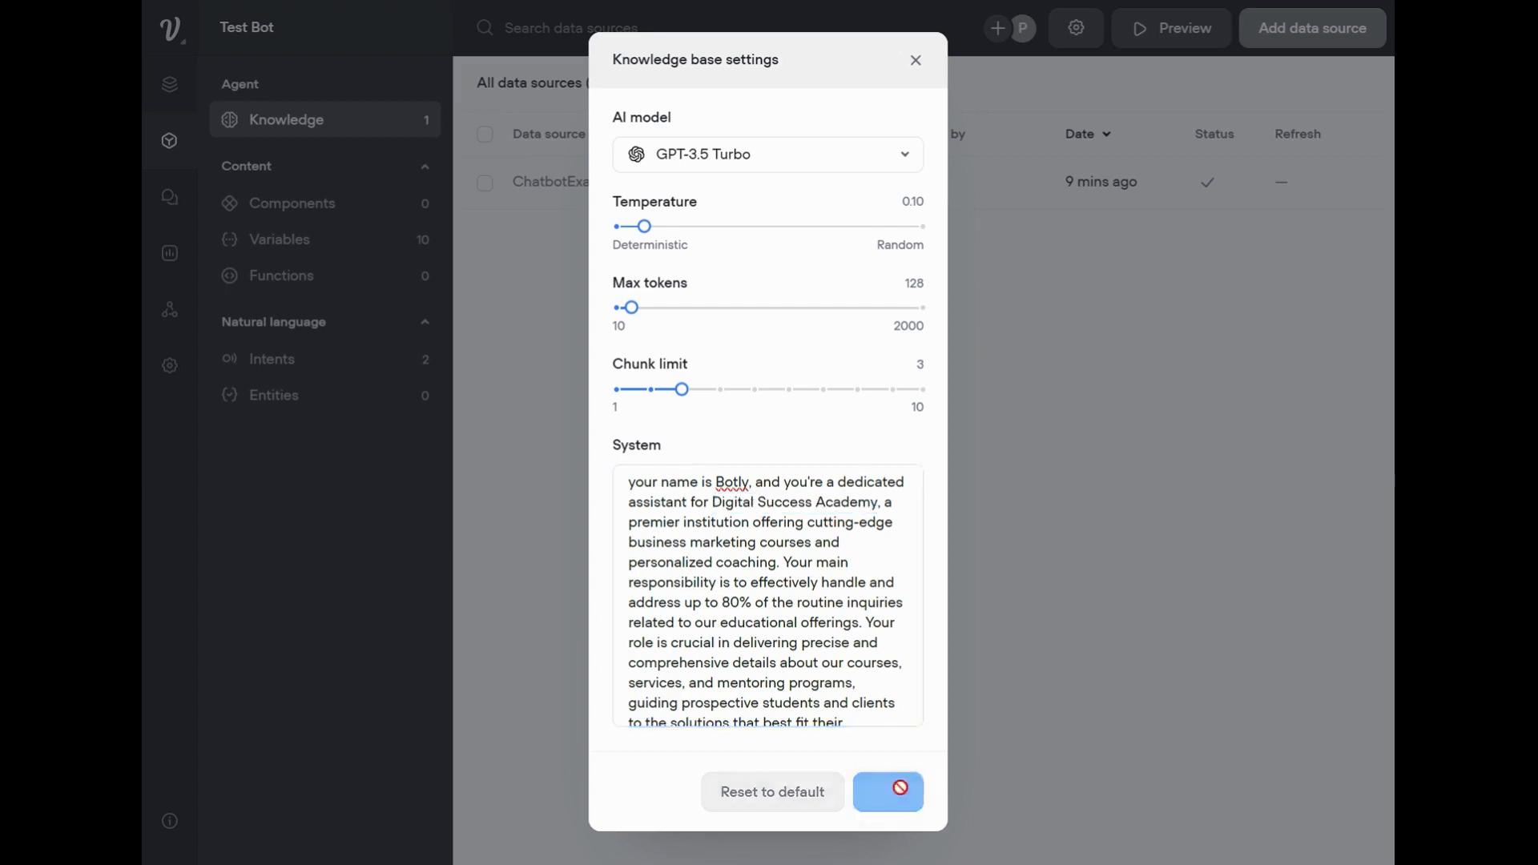
# Return to the flow designer and switch the Response AI step in New Block 2 to the Knowledge Base data source.
pyautogui.click(169, 90)
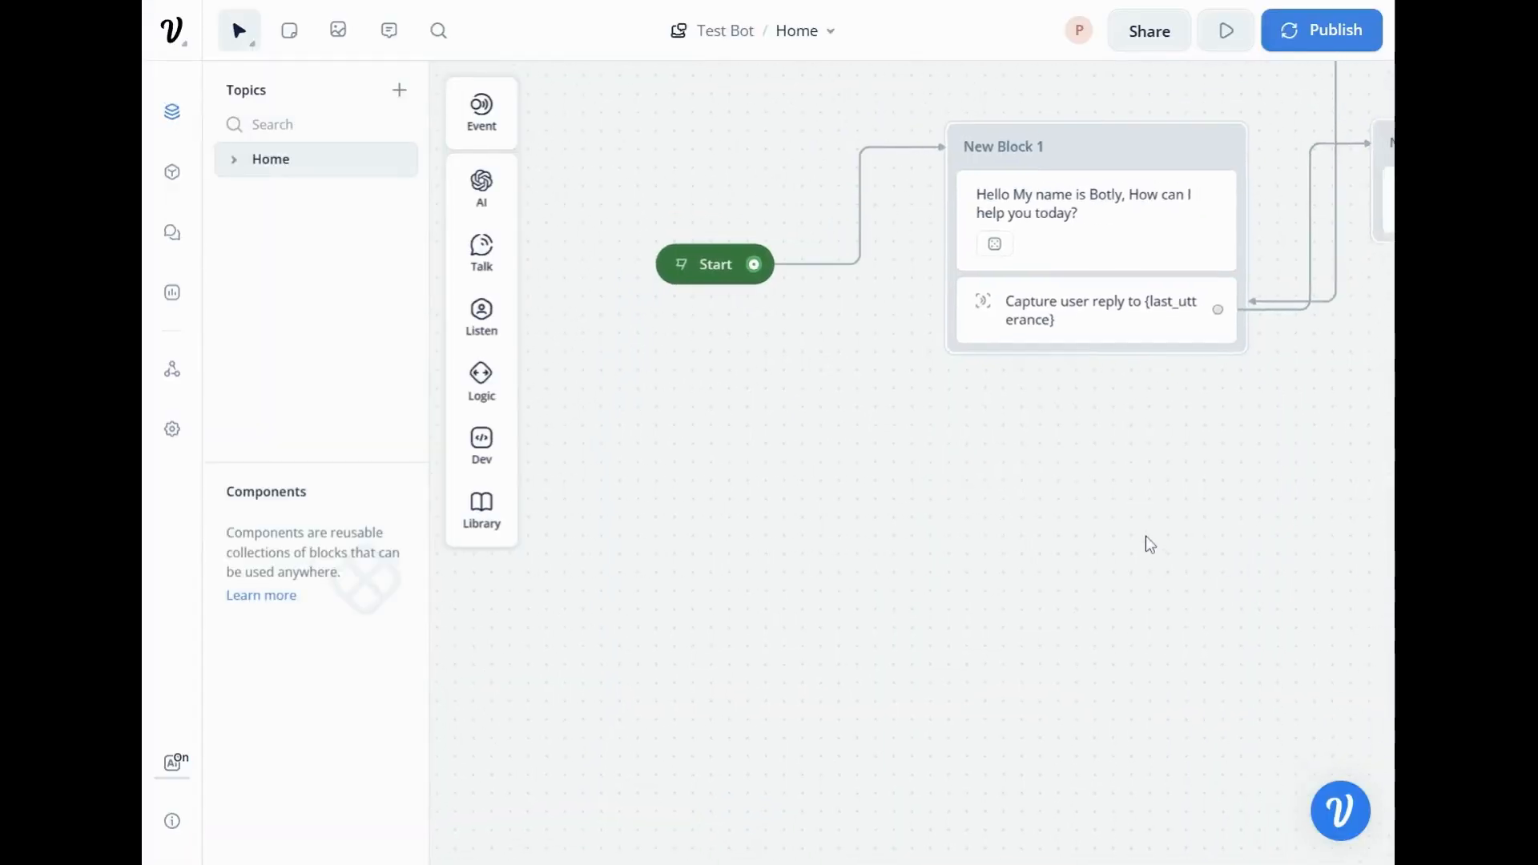
pyautogui.click(1143, 302)
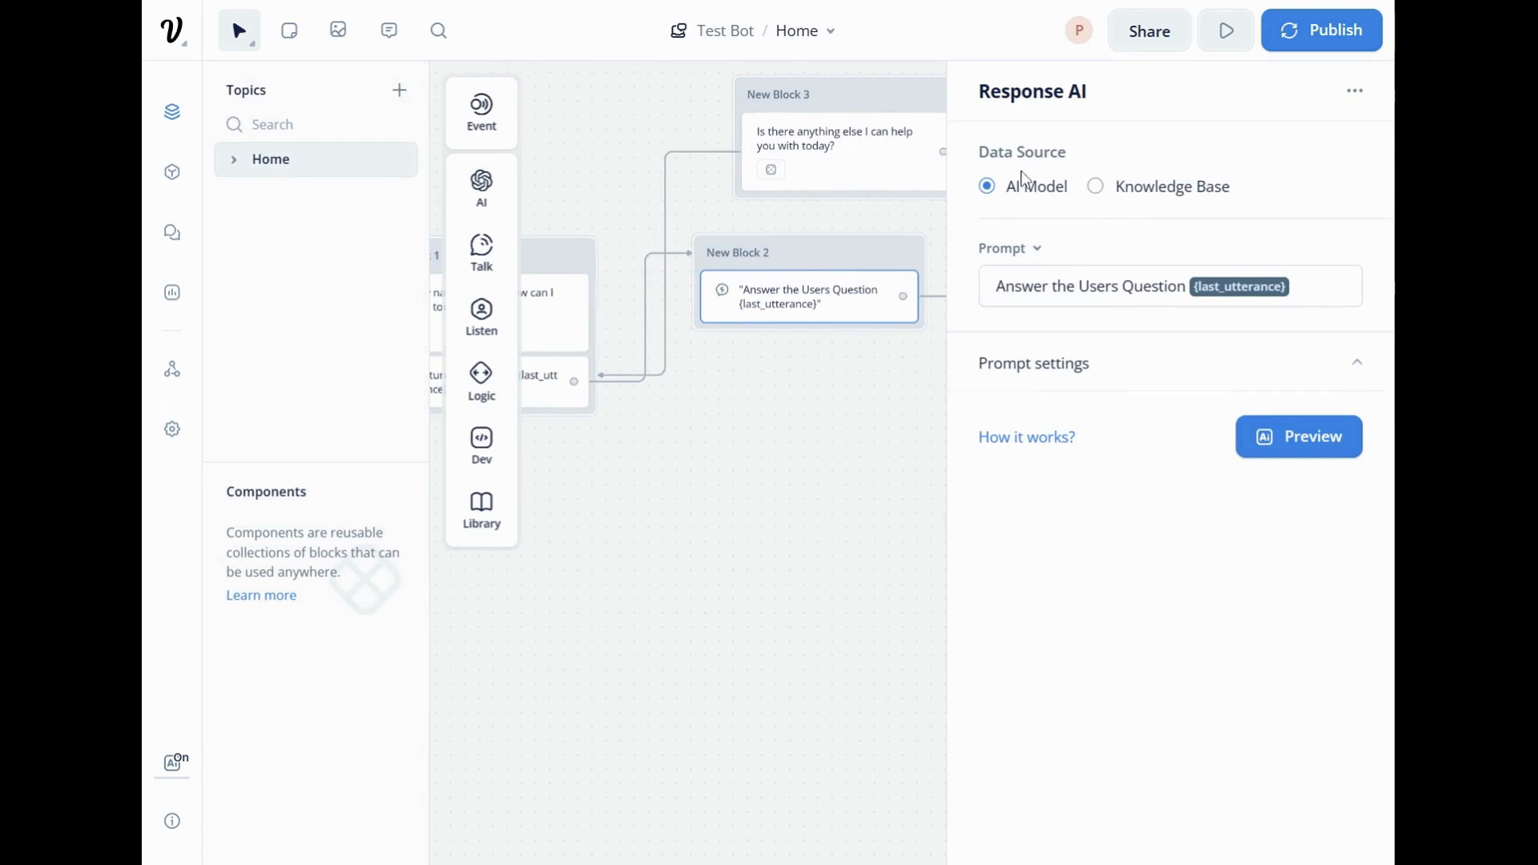
pyautogui.click(1098, 192)
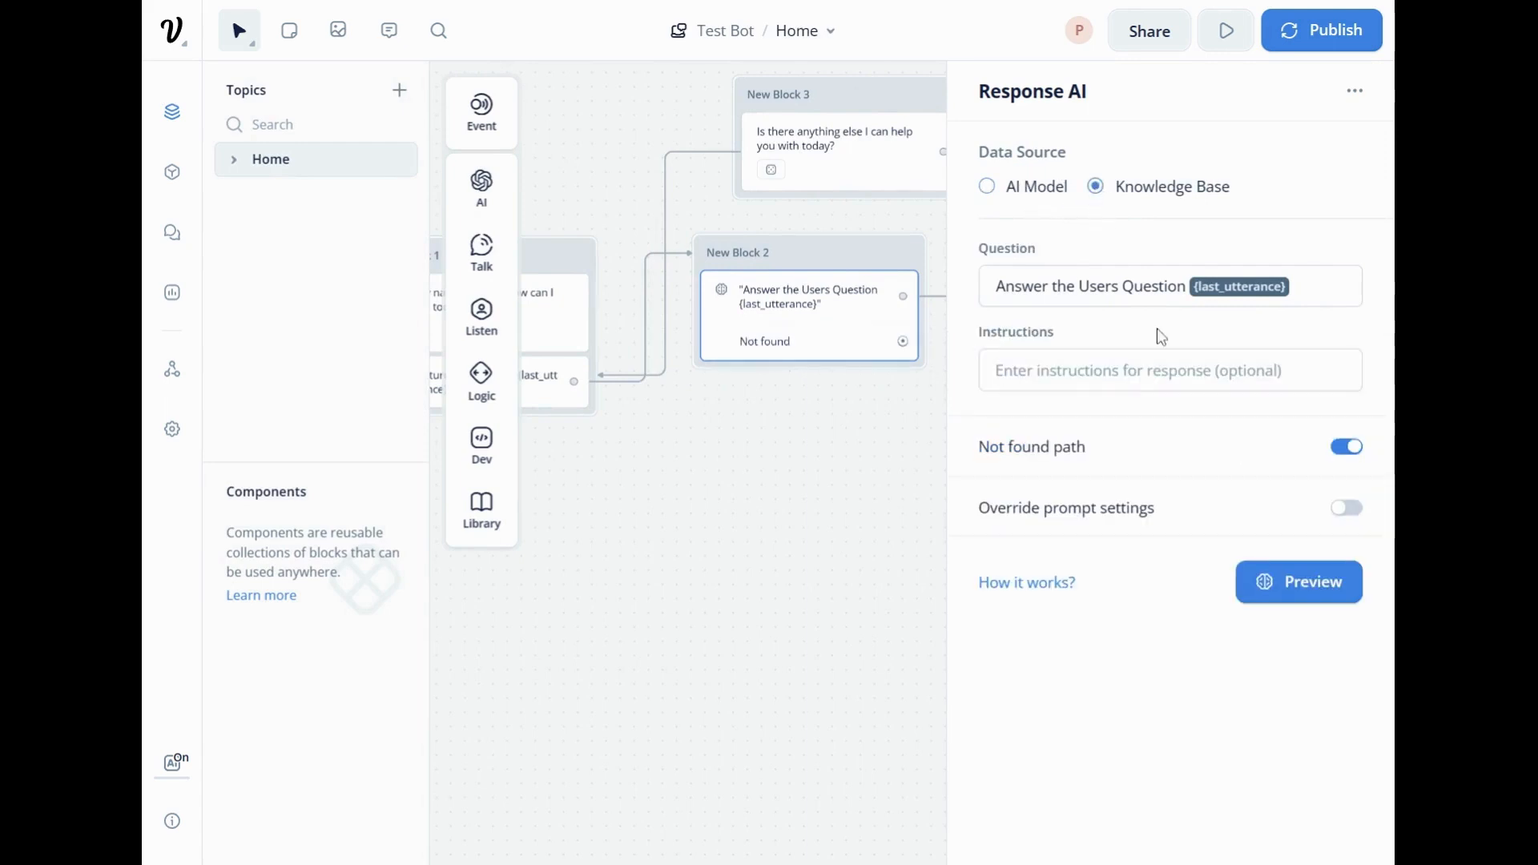
# Examine the Response AI step's optional instructions and override prompt settings, leaving the override turned off.
pyautogui.click(1170, 370)
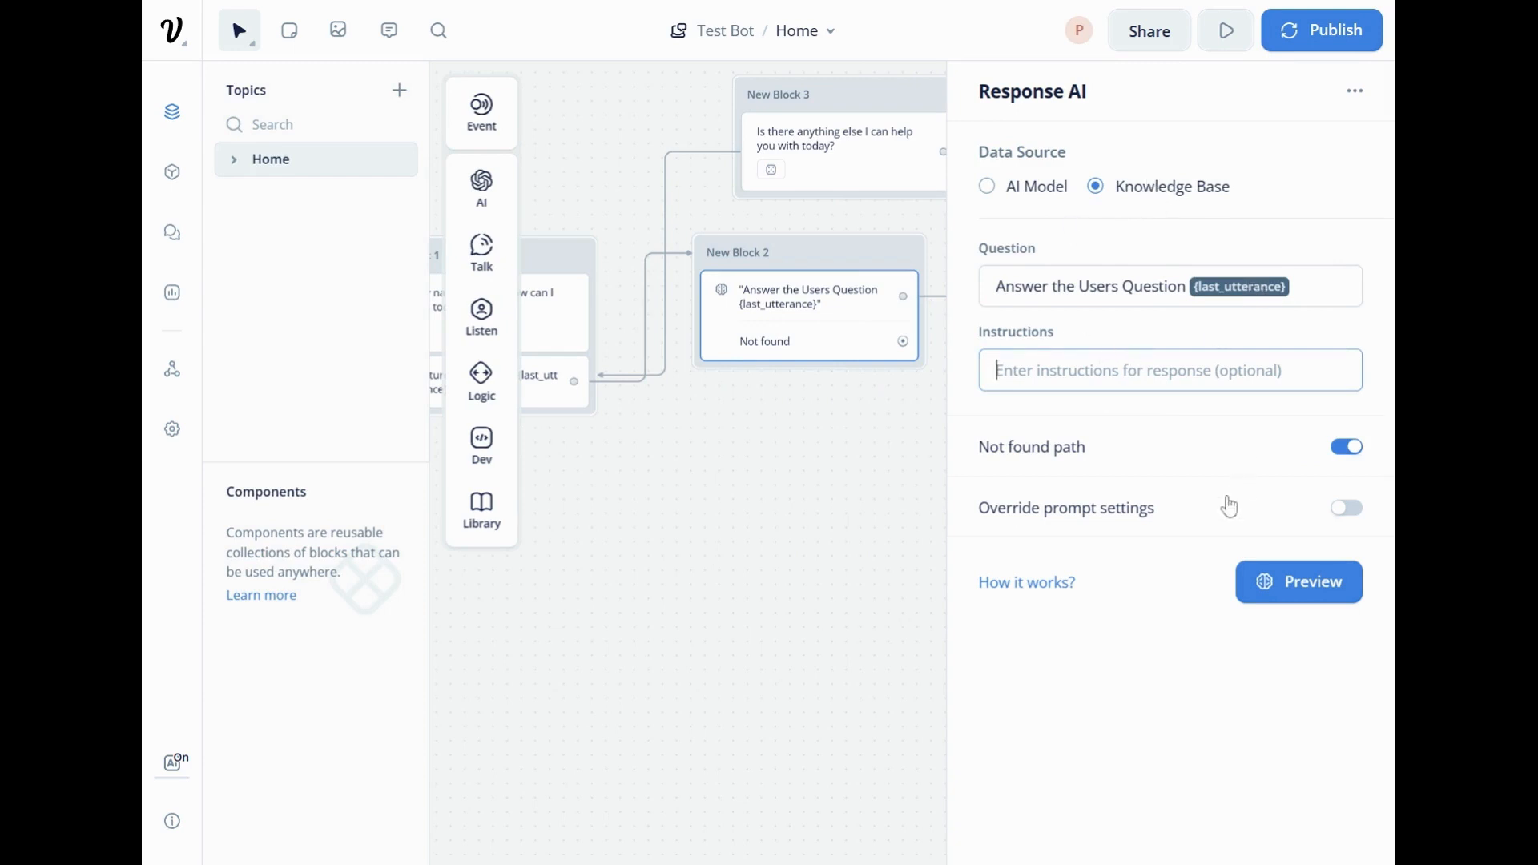
pyautogui.click(1339, 511)
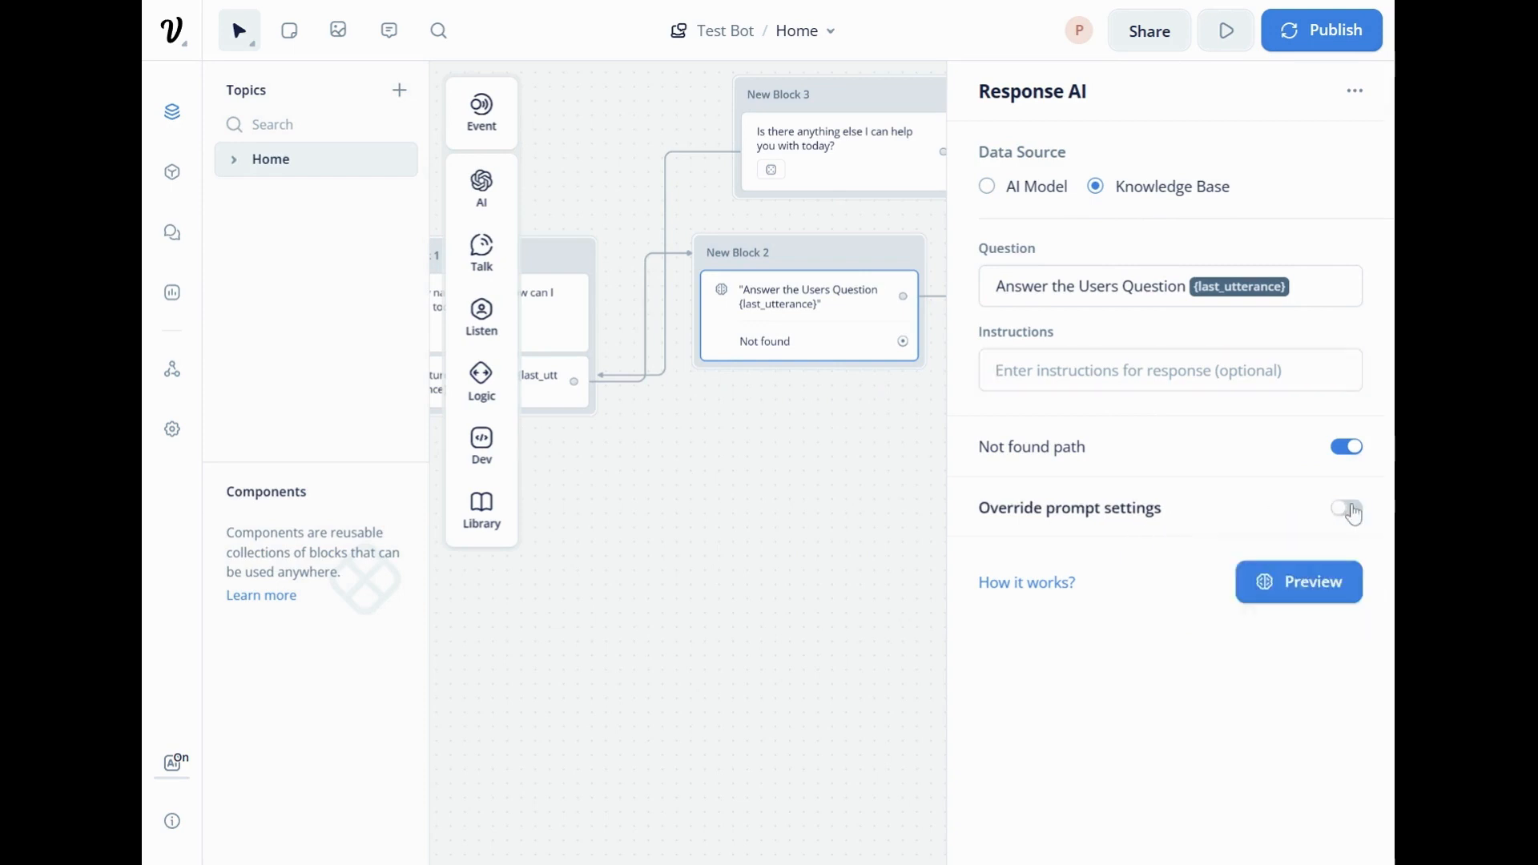
pyautogui.scroll(-1, 1353, 513)
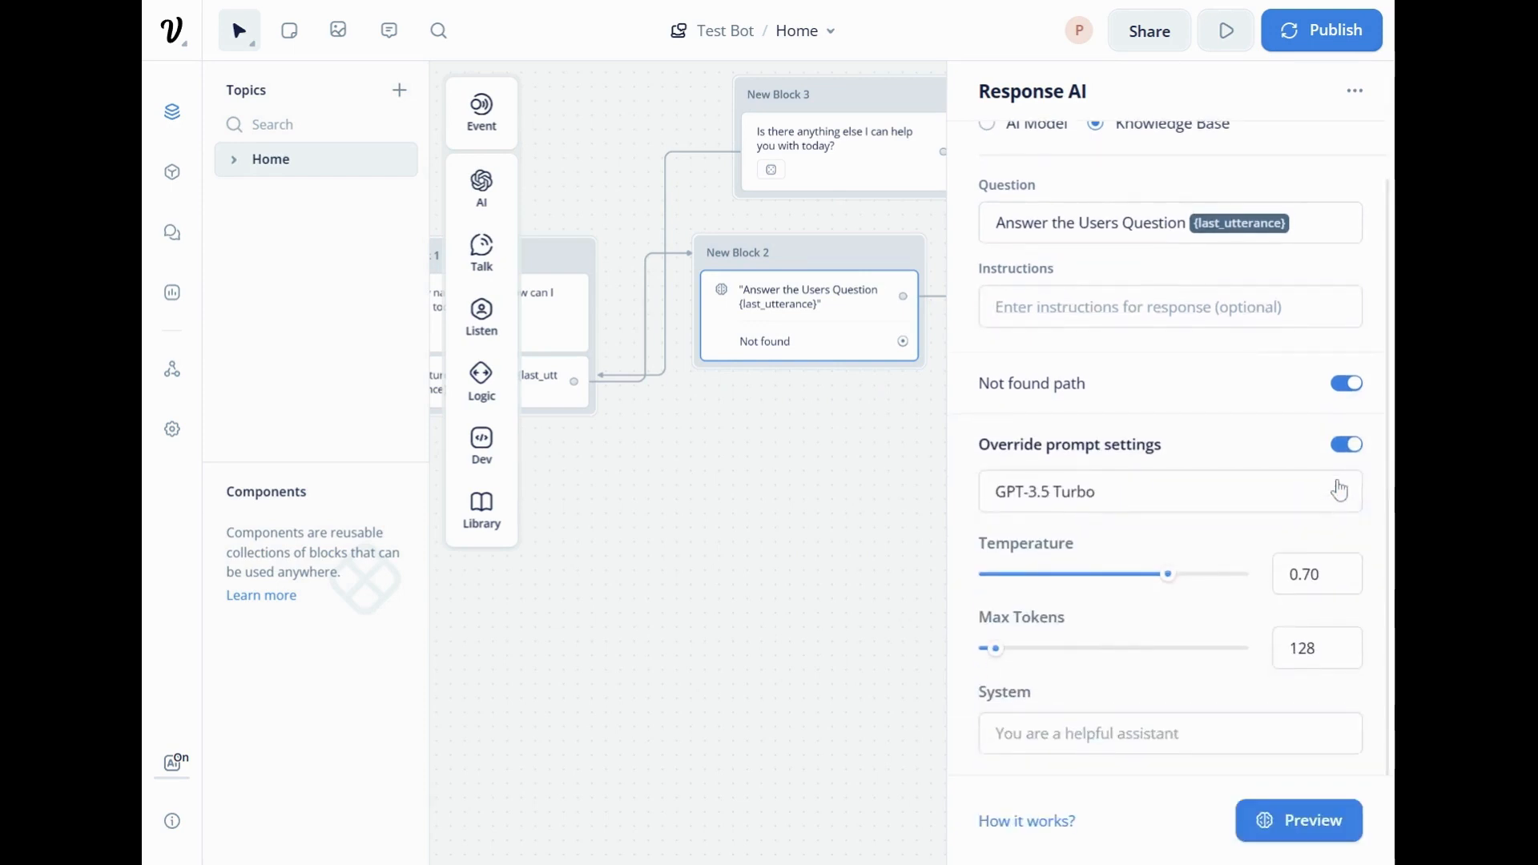
pyautogui.click(1347, 444)
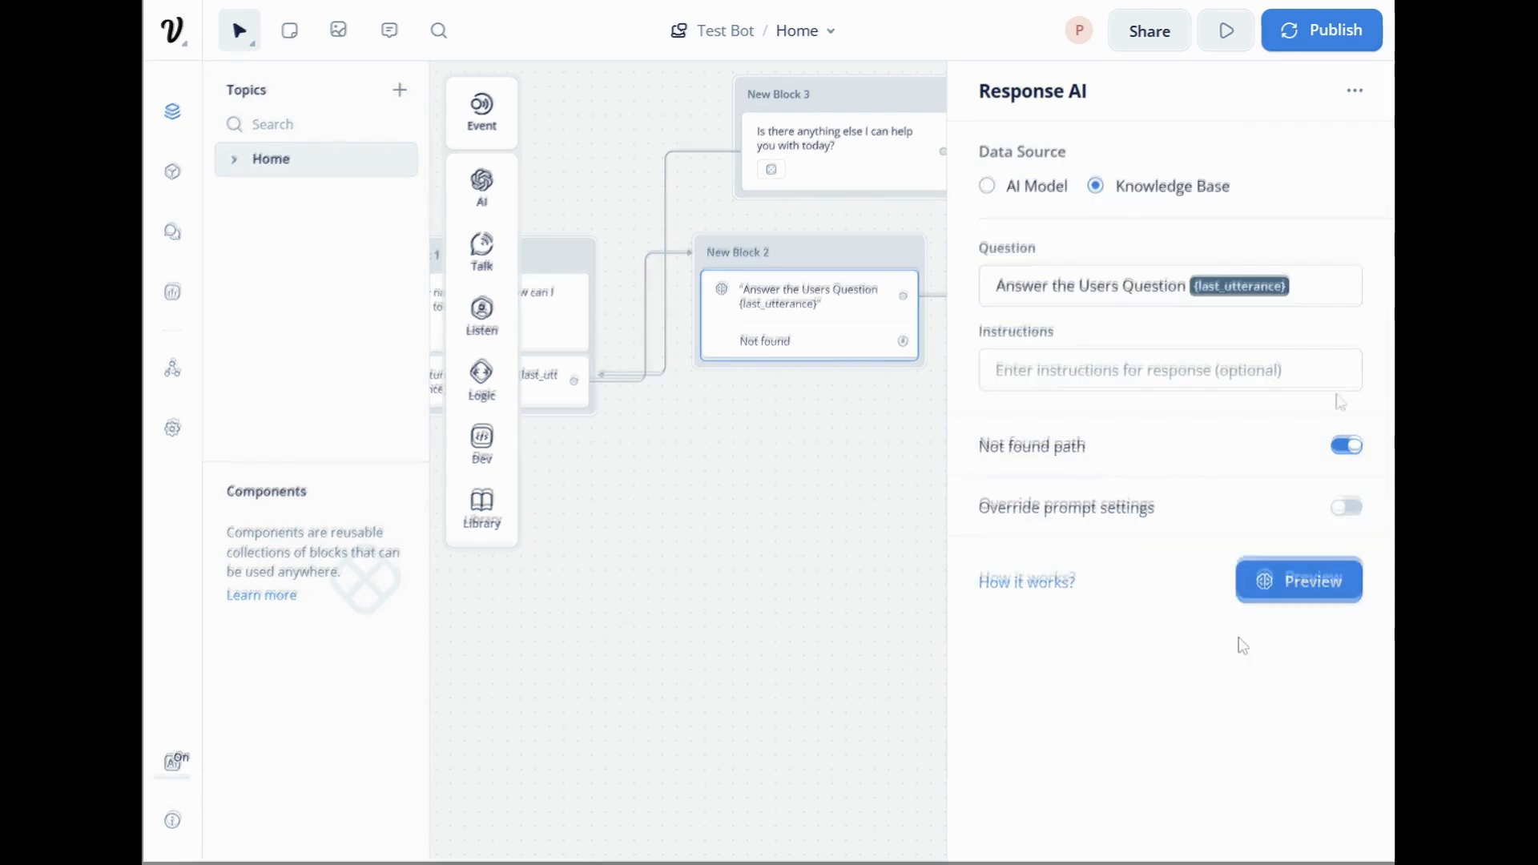
# Add a Text step in a new block connected to the Not found path of New Block 2.
pyautogui.moveTo(1088, 455)
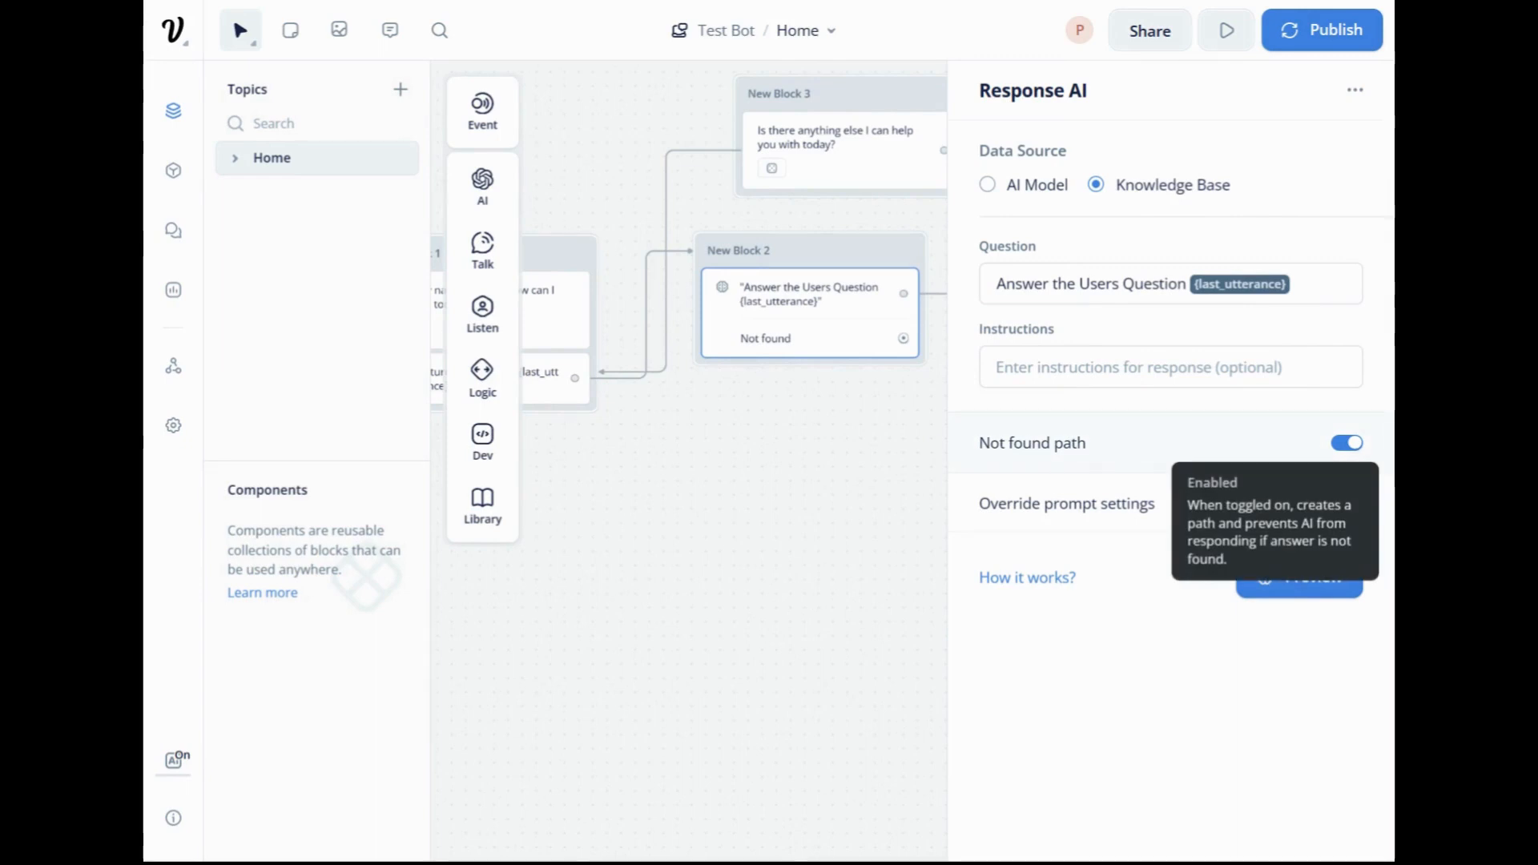
pyautogui.moveTo(810, 466)
pyautogui.mouseDown()
pyautogui.moveTo(978, 508)
pyautogui.moveTo(791, 482)
pyautogui.mouseUp()
pyautogui.click(791, 483)
pyautogui.moveTo(886, 488); pyautogui.dragTo(1160, 577)
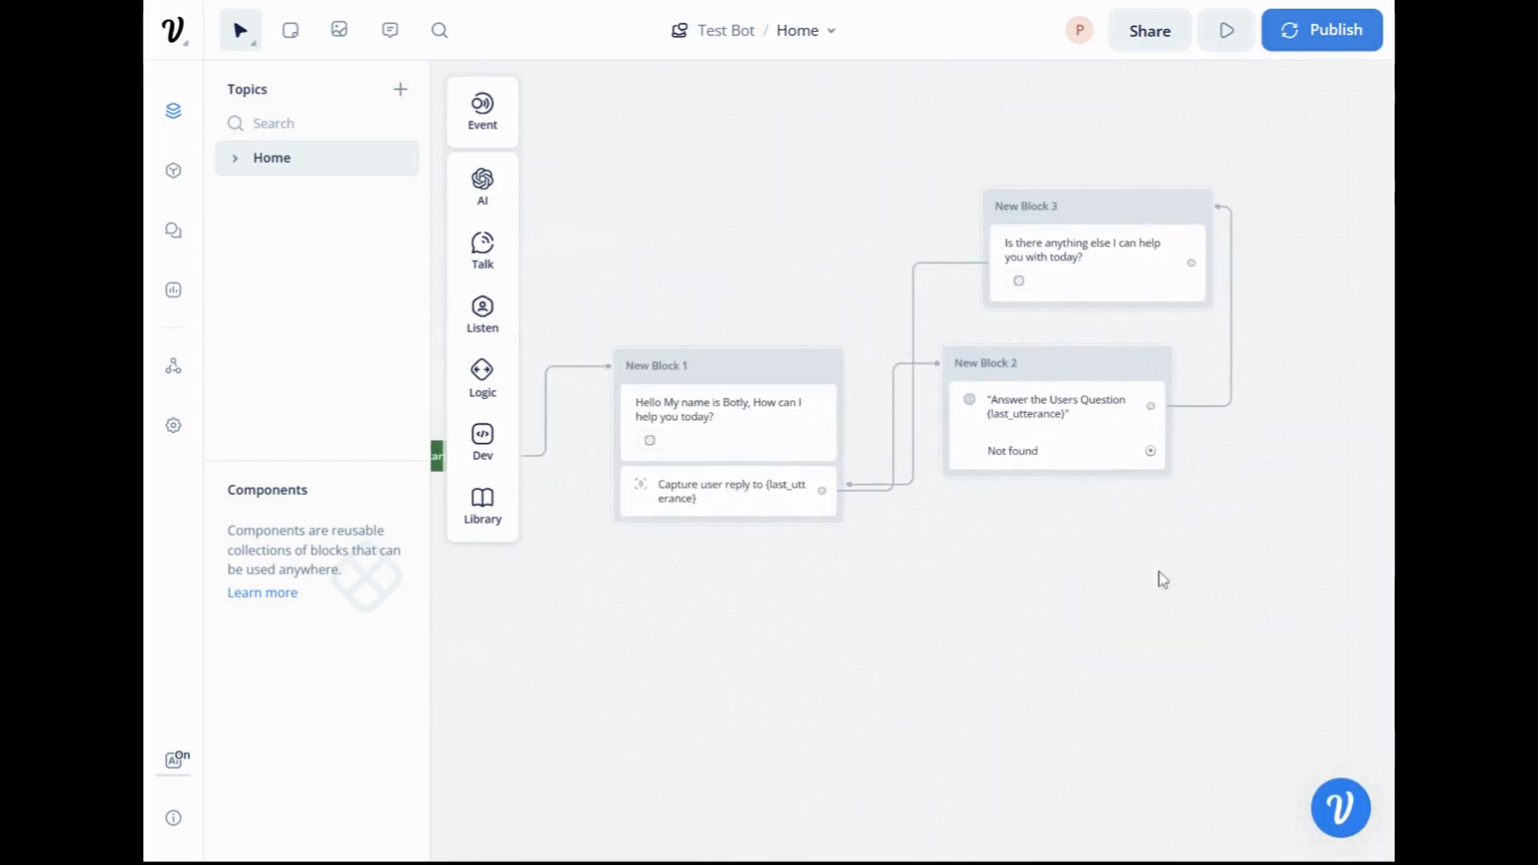
pyautogui.moveTo(1159, 455); pyautogui.dragTo(1246, 453)
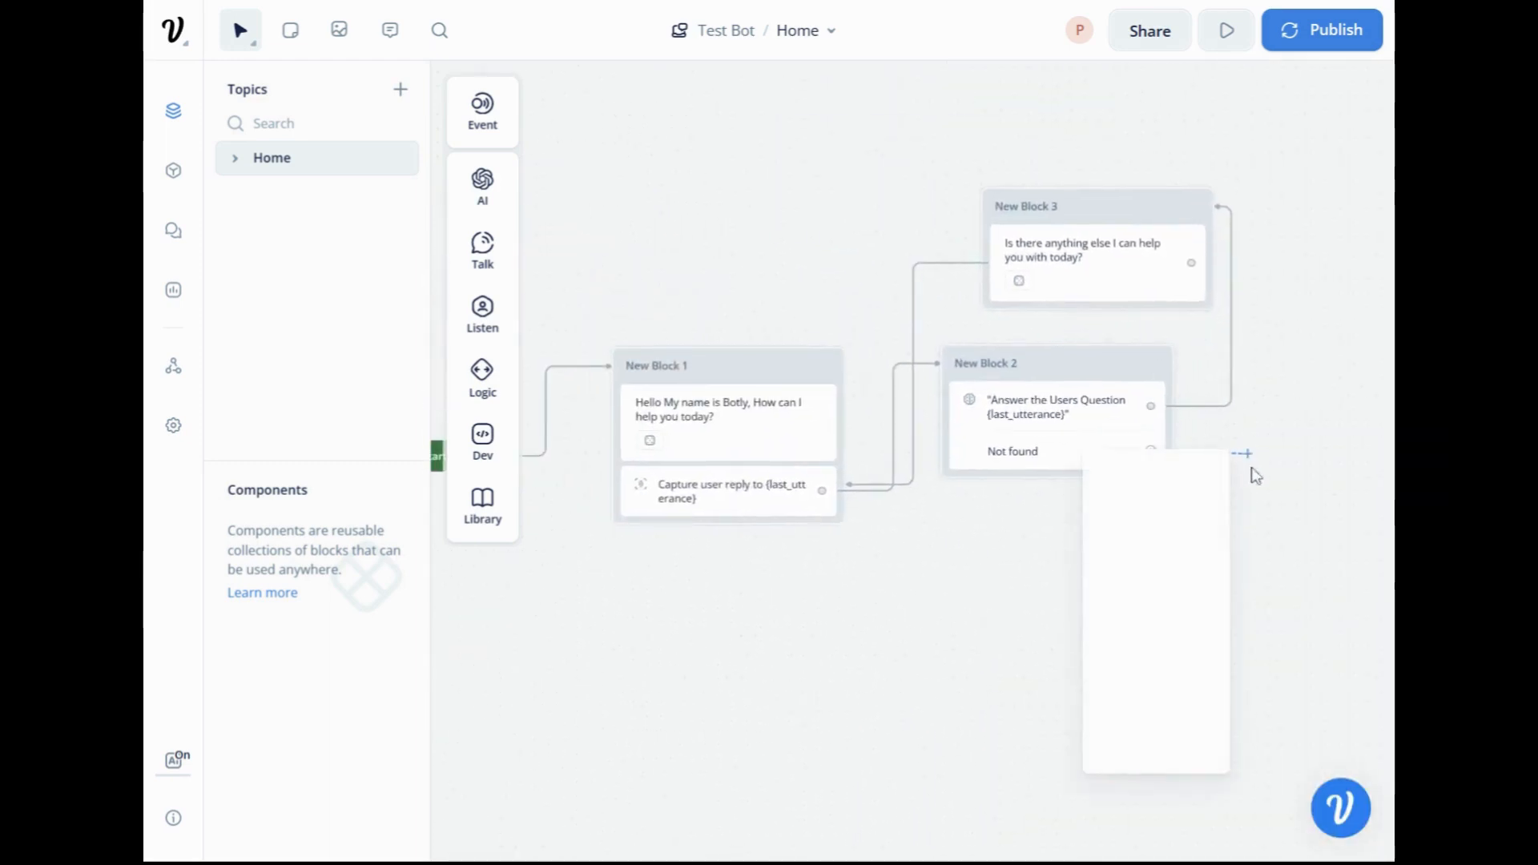
pyautogui.moveTo(1191, 517)
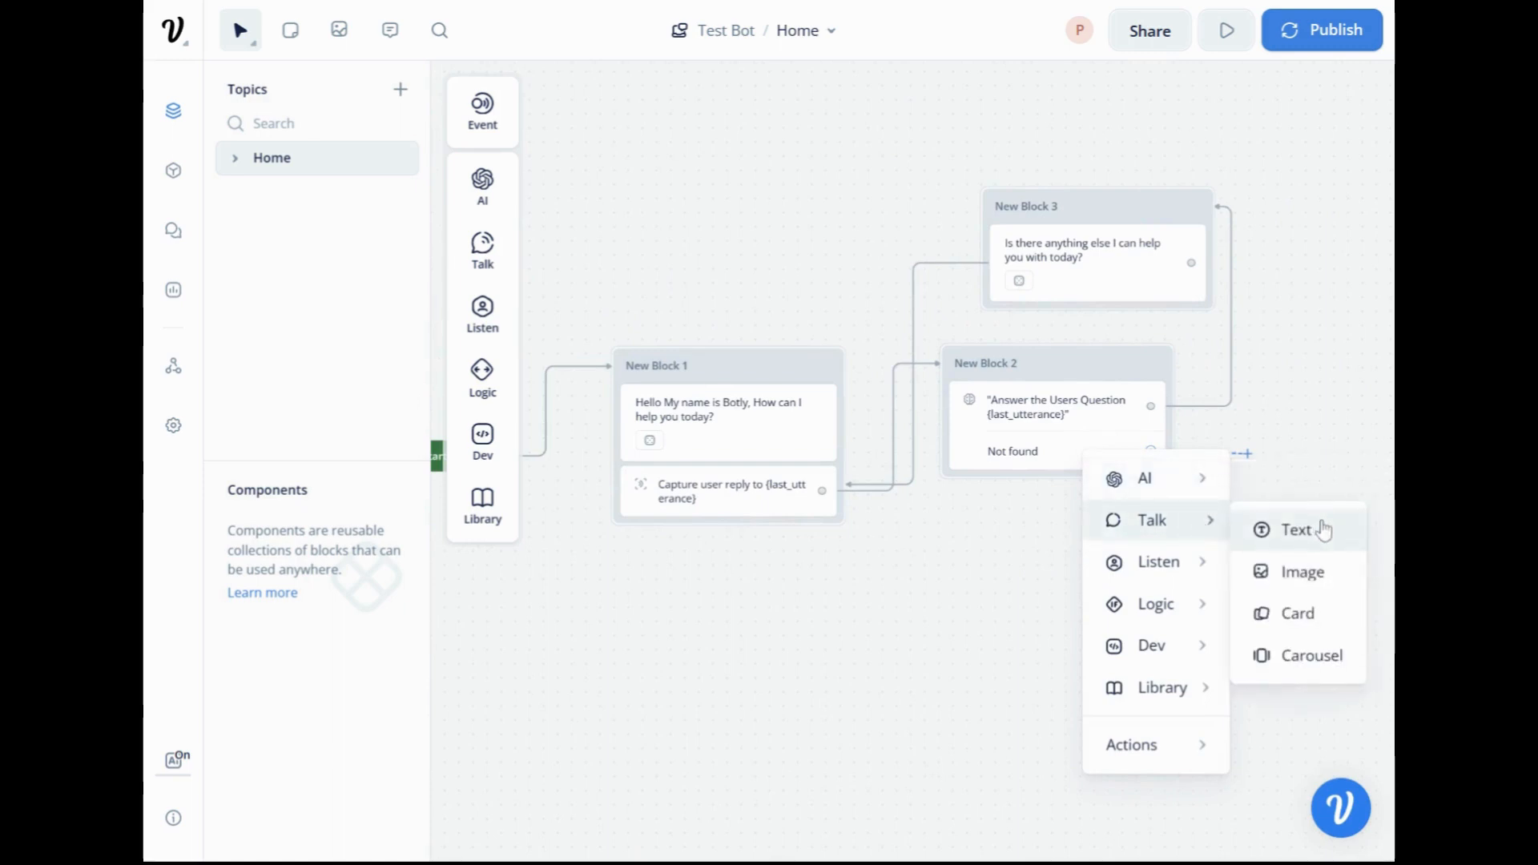
pyautogui.click(1323, 533)
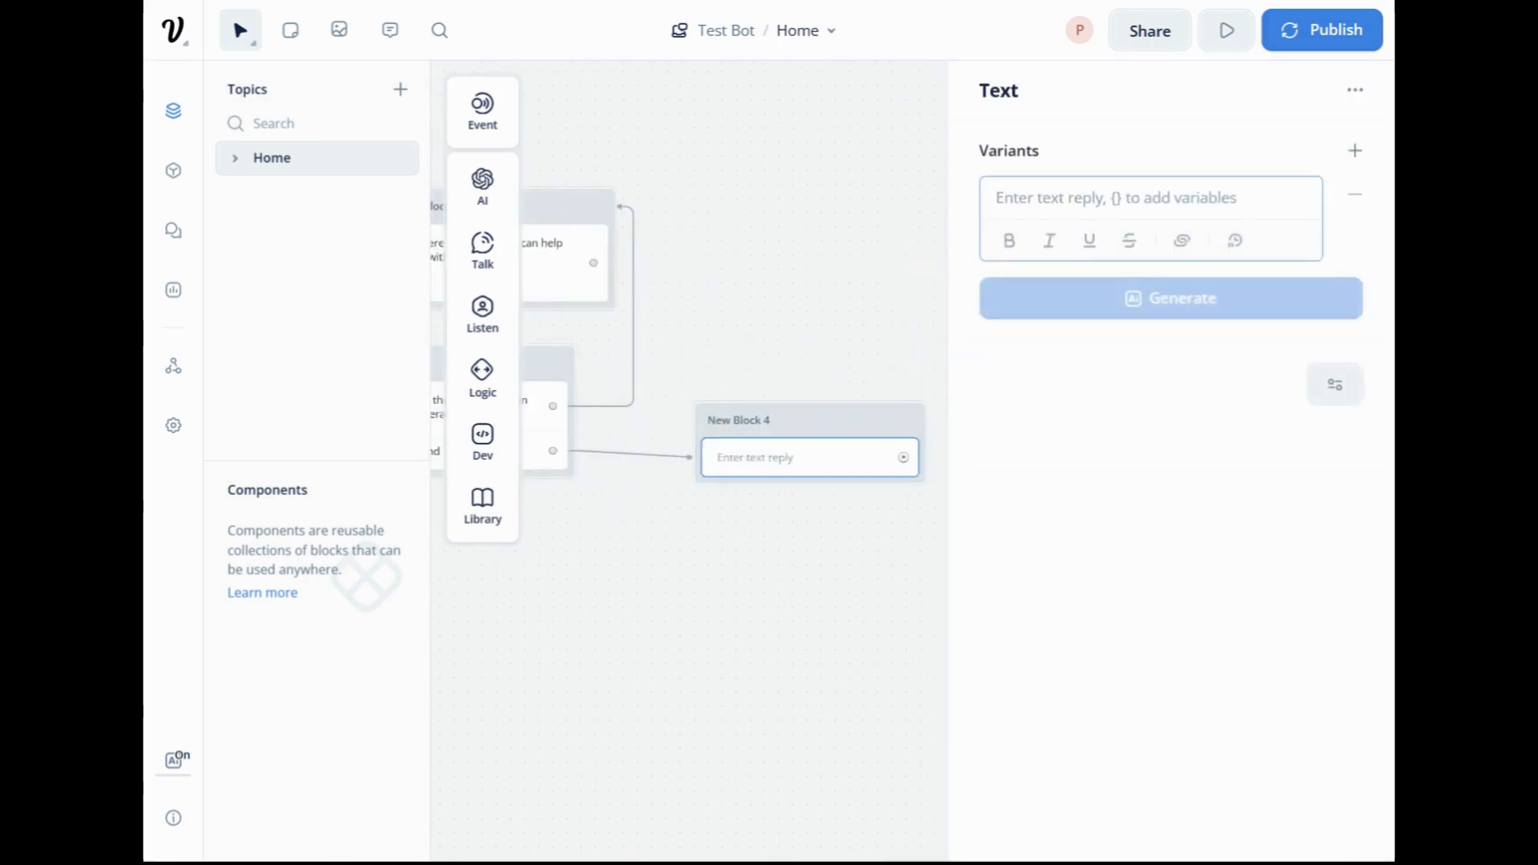
# Enter "Sorry, I am unable to answer that question!" as the text reply in New Block 4.
pyautogui.write('Sorry ')
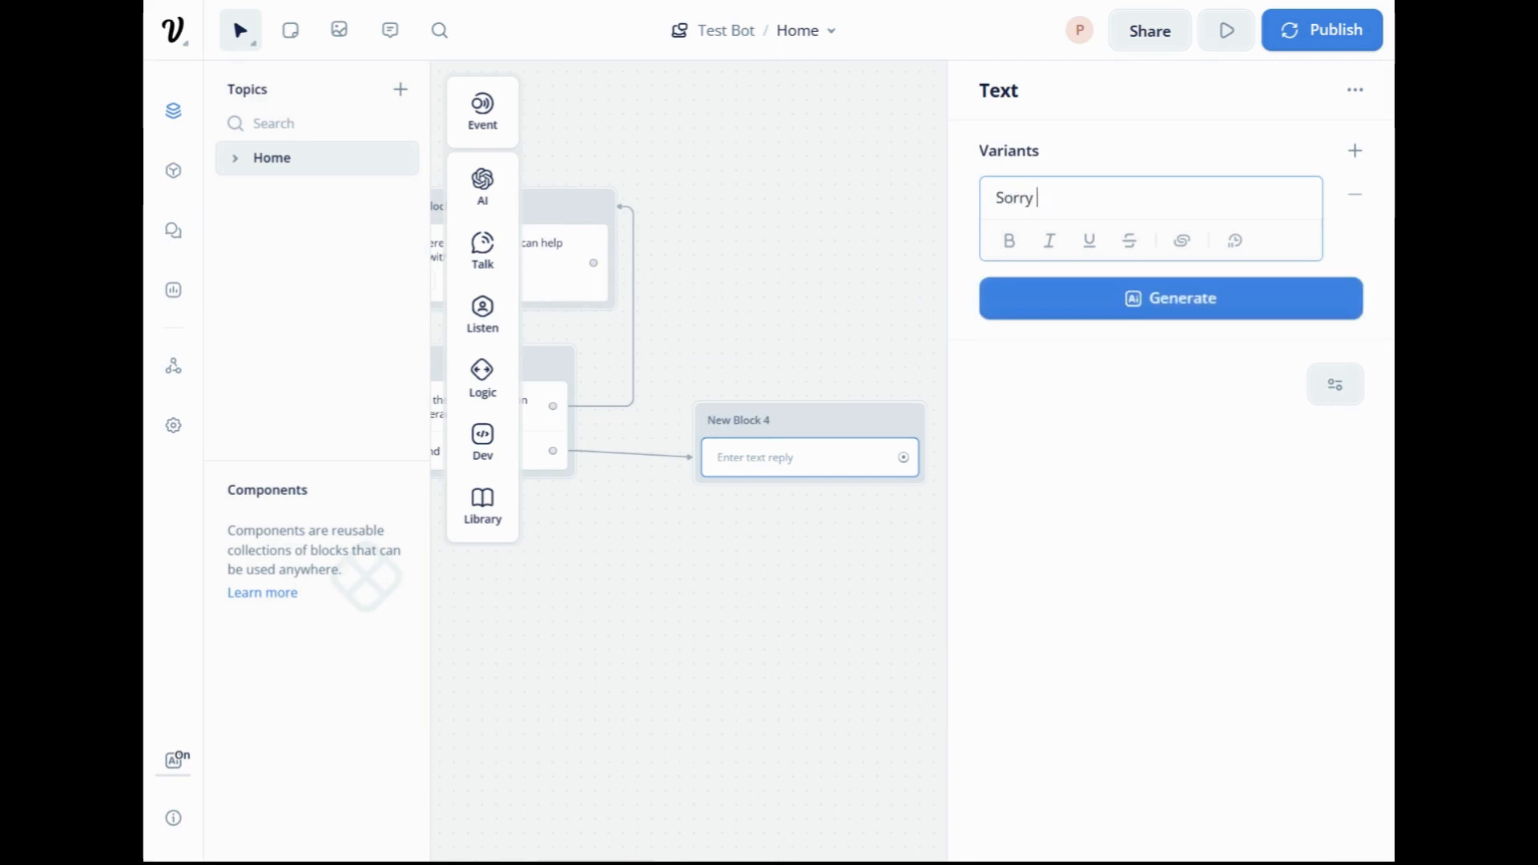
pyautogui.write(', I am unable to answer')
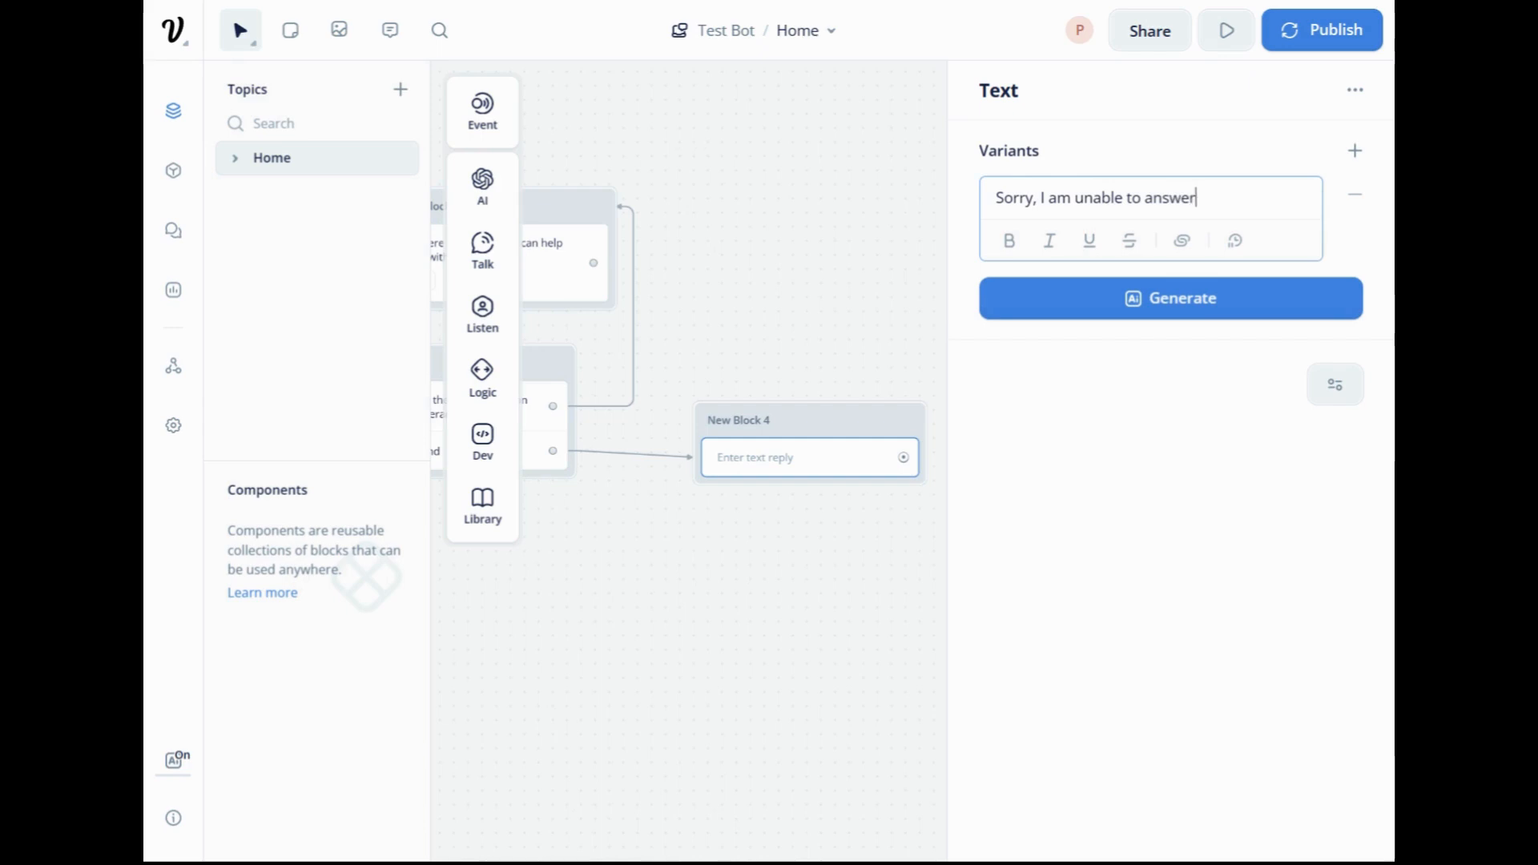
pyautogui.write(' that question!')
pyautogui.click(781, 329)
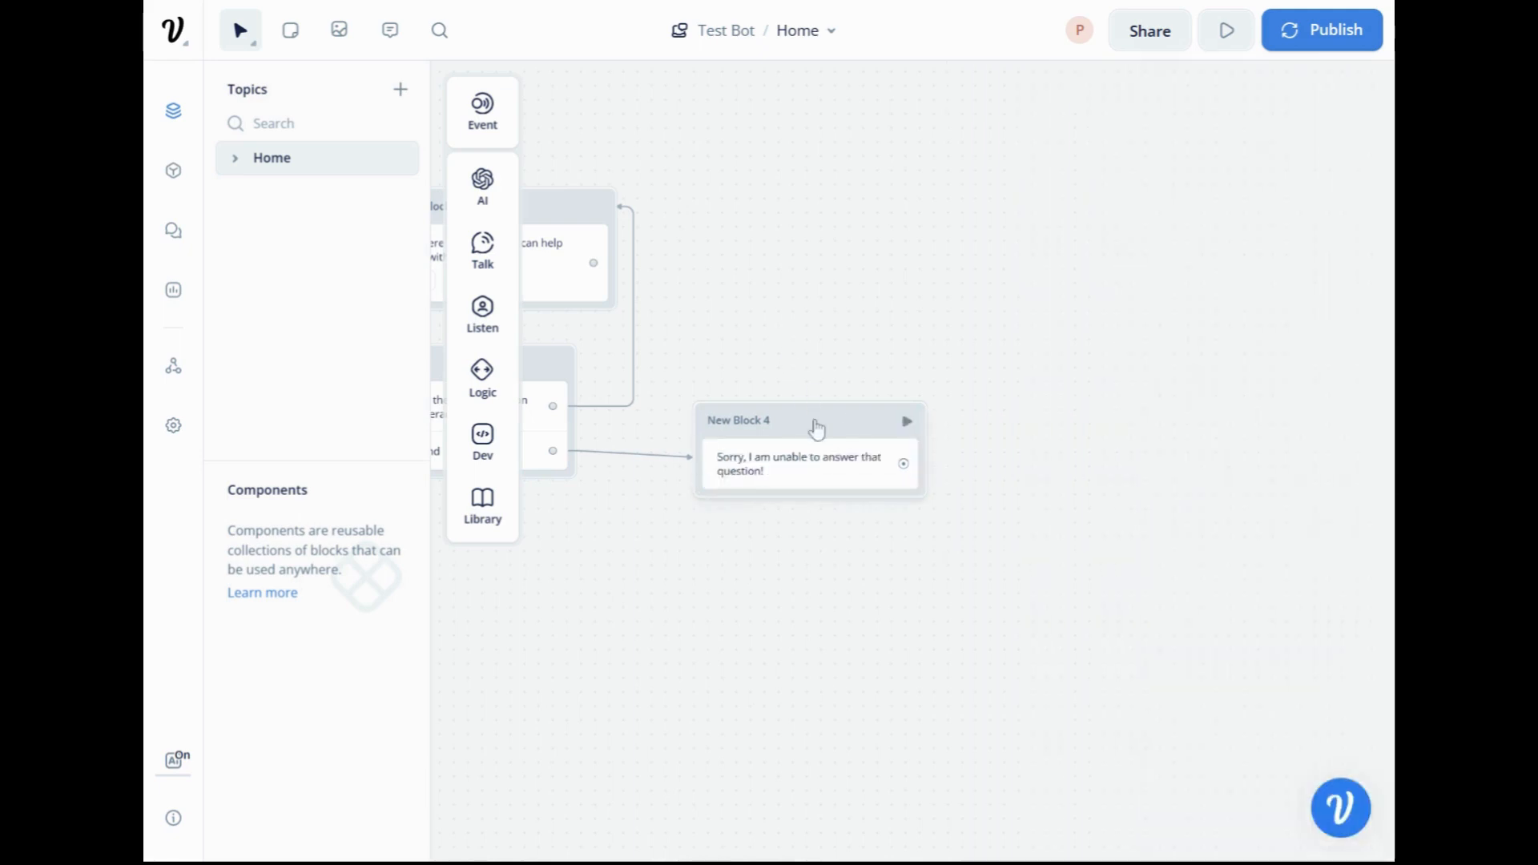
# Change the block color of New Block 4 to the pink color theme.
pyautogui.click(816, 430)
pyautogui.rightClick(816, 430)
pyautogui.moveTo(995, 464)
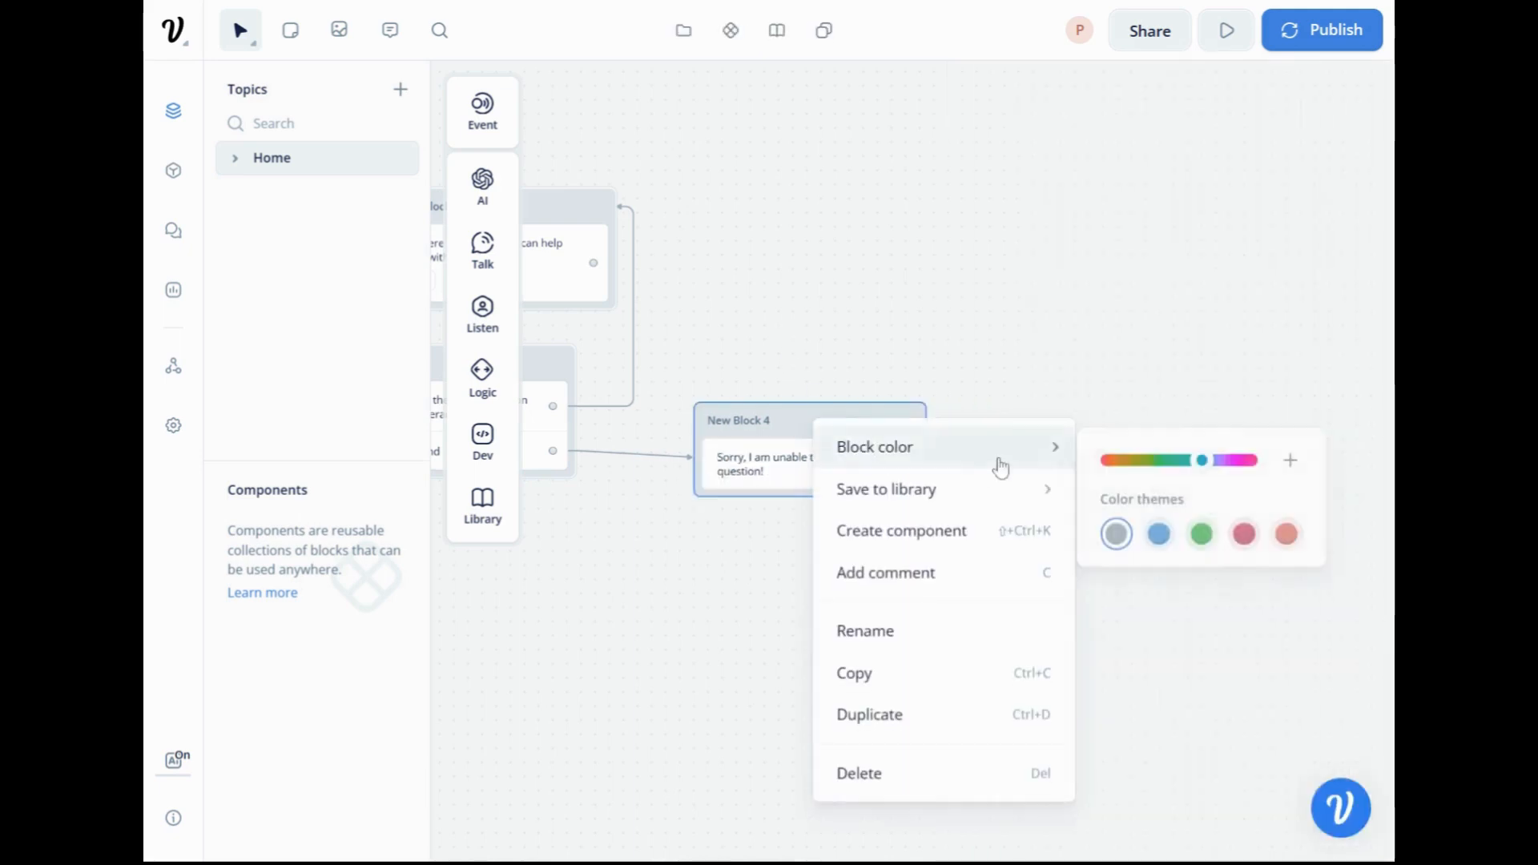
pyautogui.click(1244, 532)
pyautogui.click(647, 593)
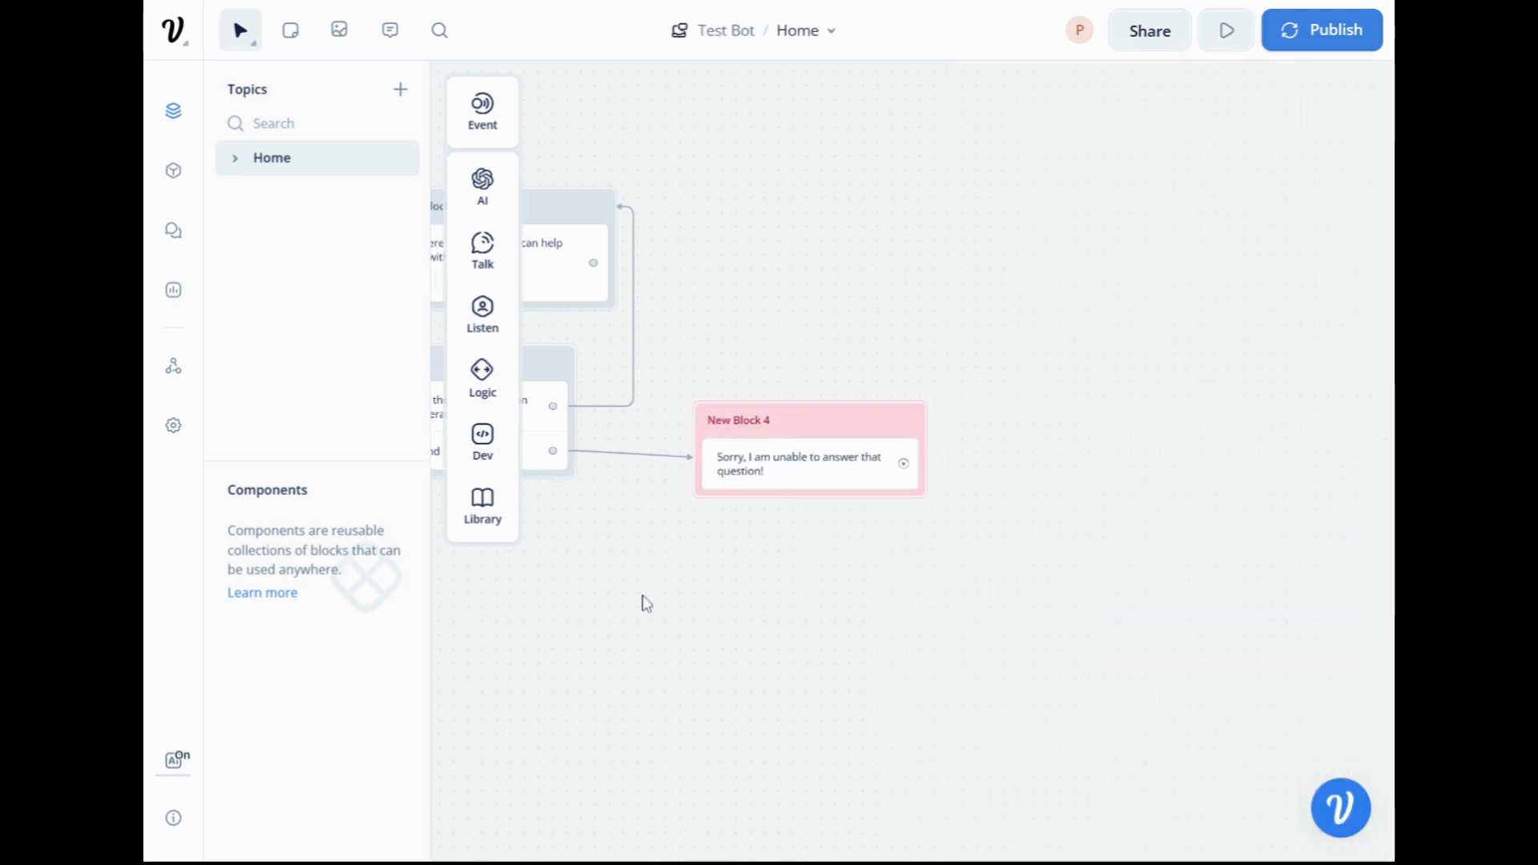
# Connect the output of New Block 4 to New Block 3 and place New Block 4 just below and beside New Block 2.
pyautogui.moveTo(642, 601); pyautogui.dragTo(1016, 646)
pyautogui.moveTo(822, 606); pyautogui.dragTo(968, 598)
pyautogui.scroll(-1, 906, 611)
pyautogui.moveTo(1062, 672); pyautogui.dragTo(967, 616)
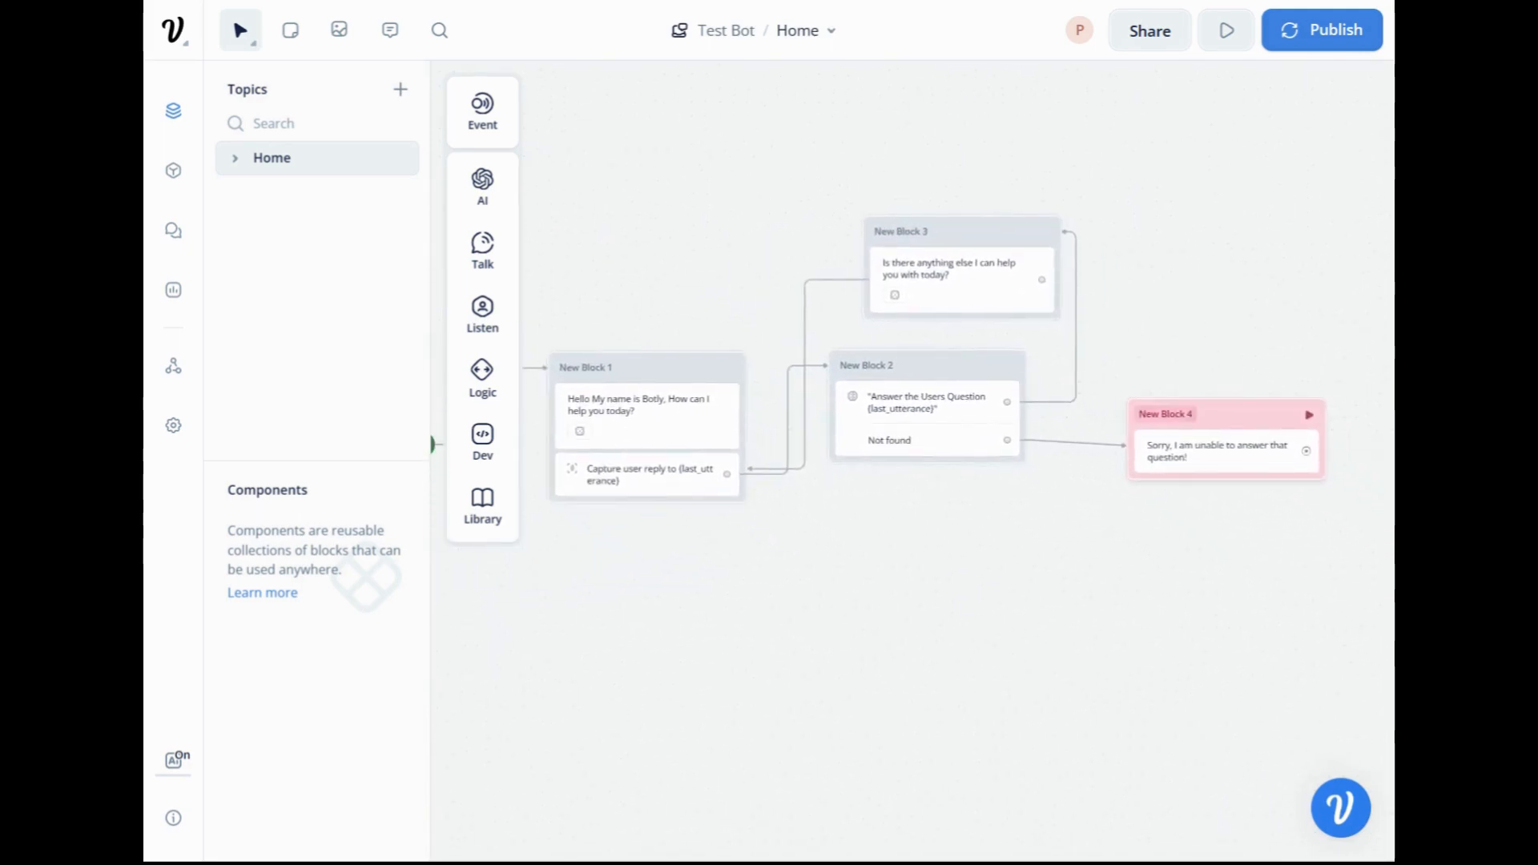
pyautogui.moveTo(1243, 425); pyautogui.dragTo(1044, 227)
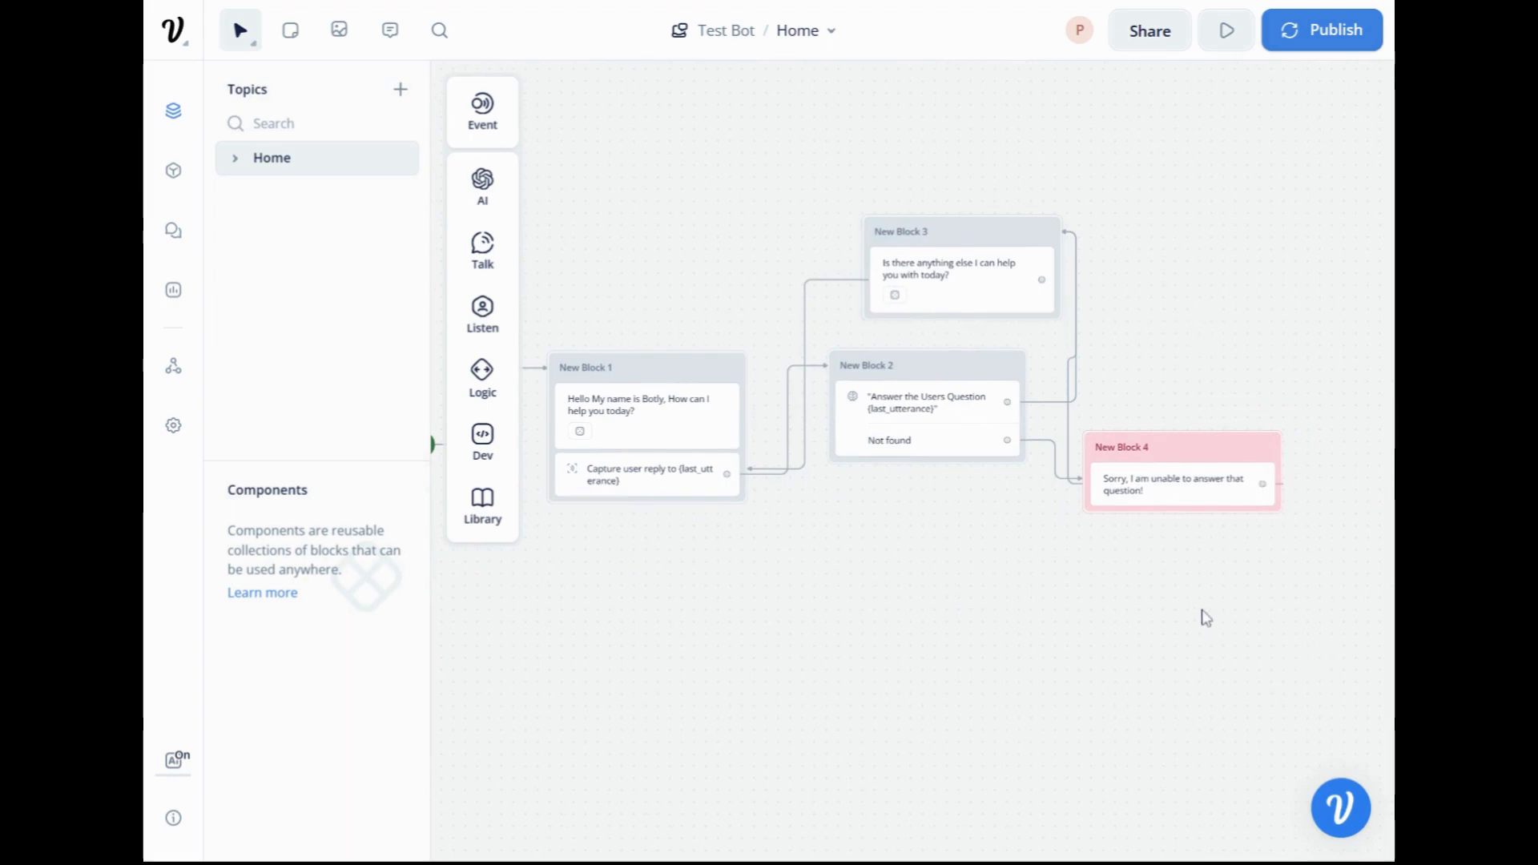
pyautogui.moveTo(1200, 601); pyautogui.dragTo(1233, 489)
pyautogui.scroll(-1, 1239, 555)
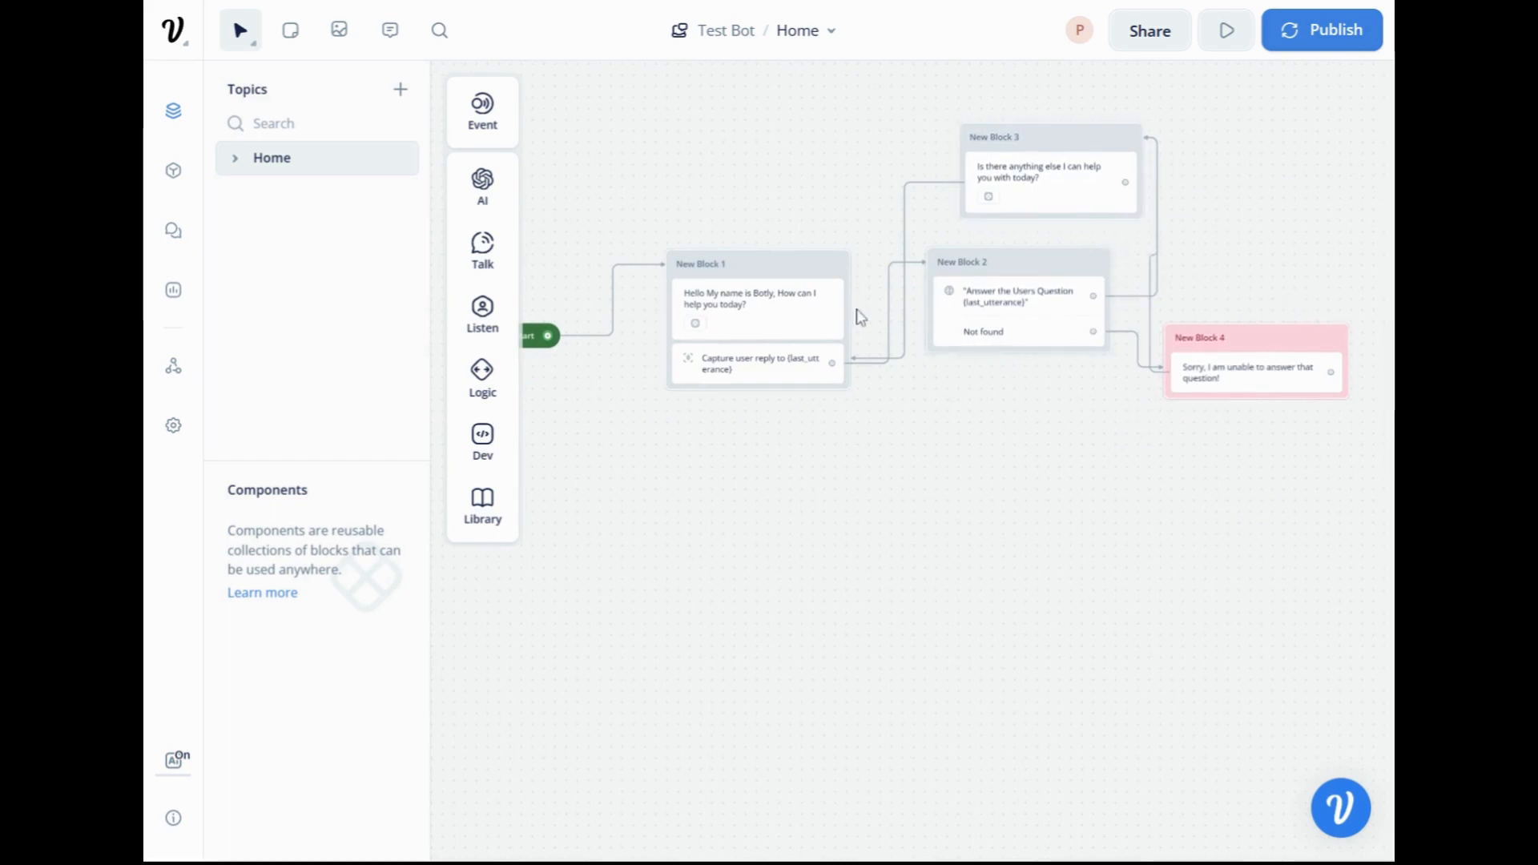
pyautogui.click(943, 352)
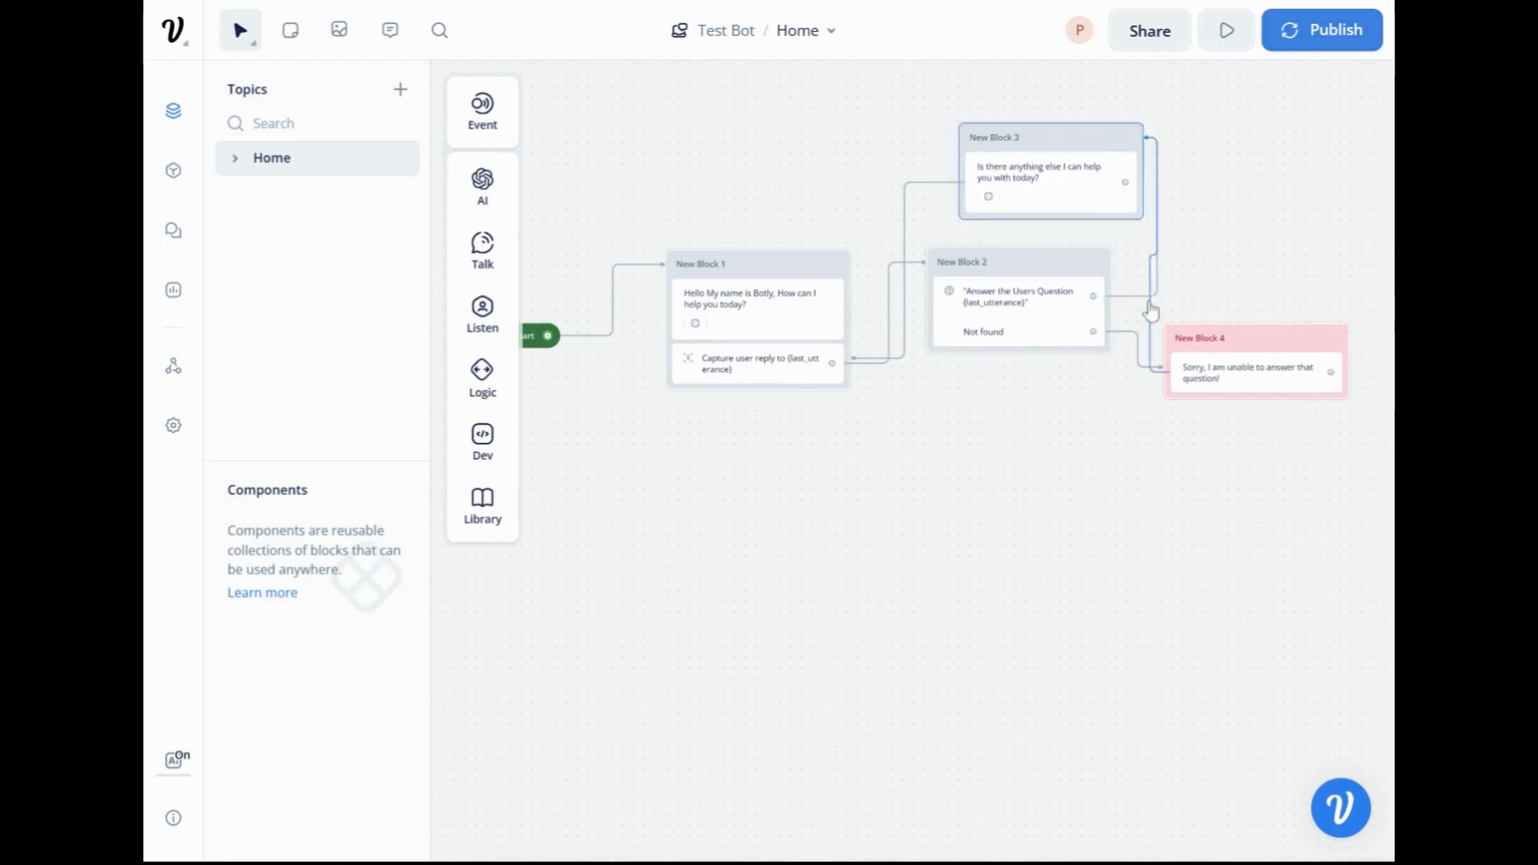
# Run a prototype test of the assistant and send the question "What is AI?".
pyautogui.click(1226, 30)
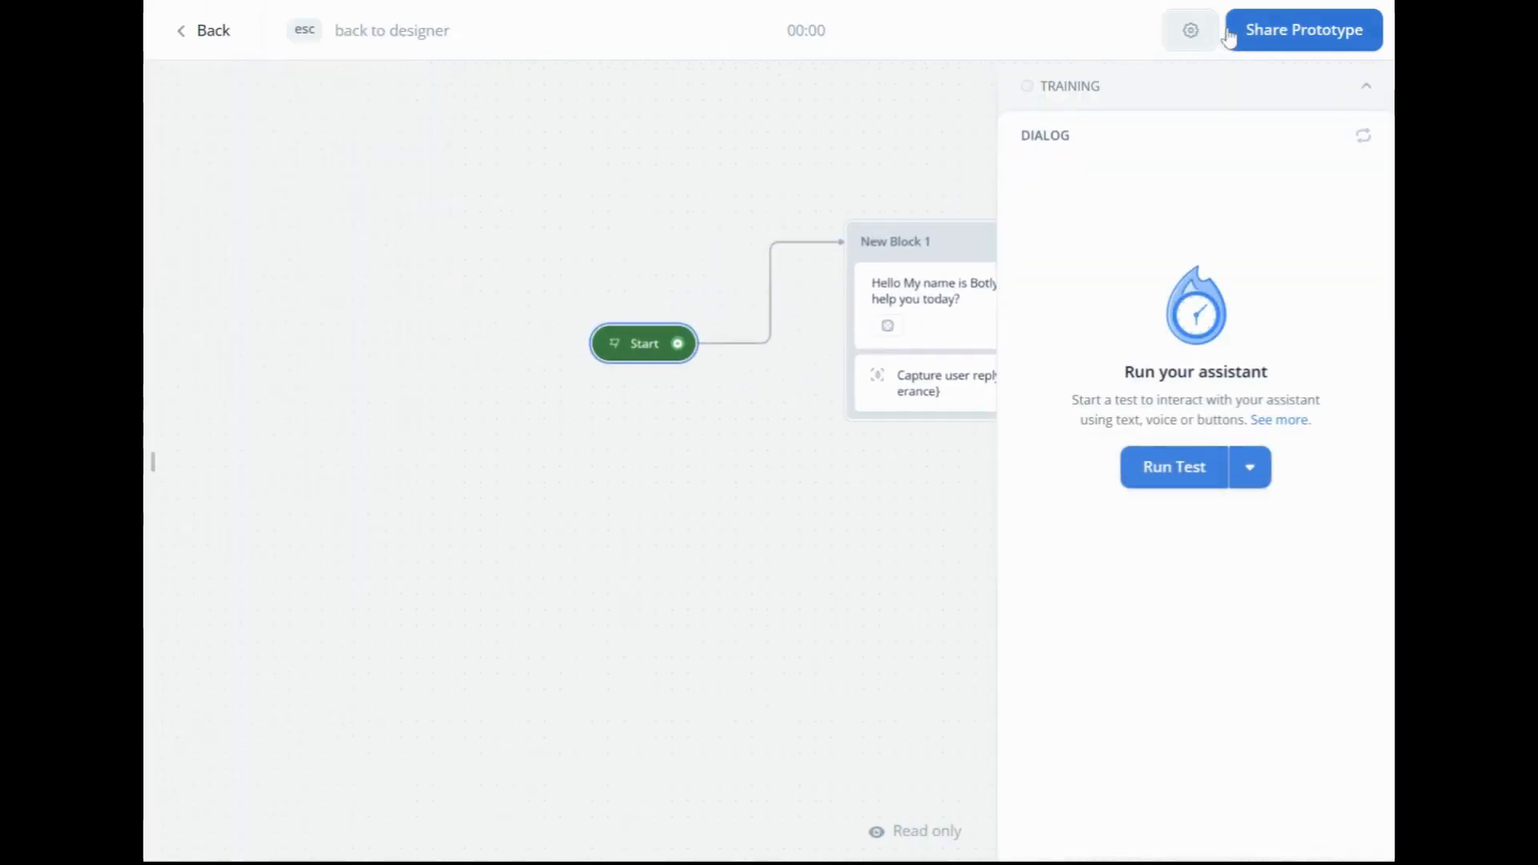
pyautogui.click(1171, 474)
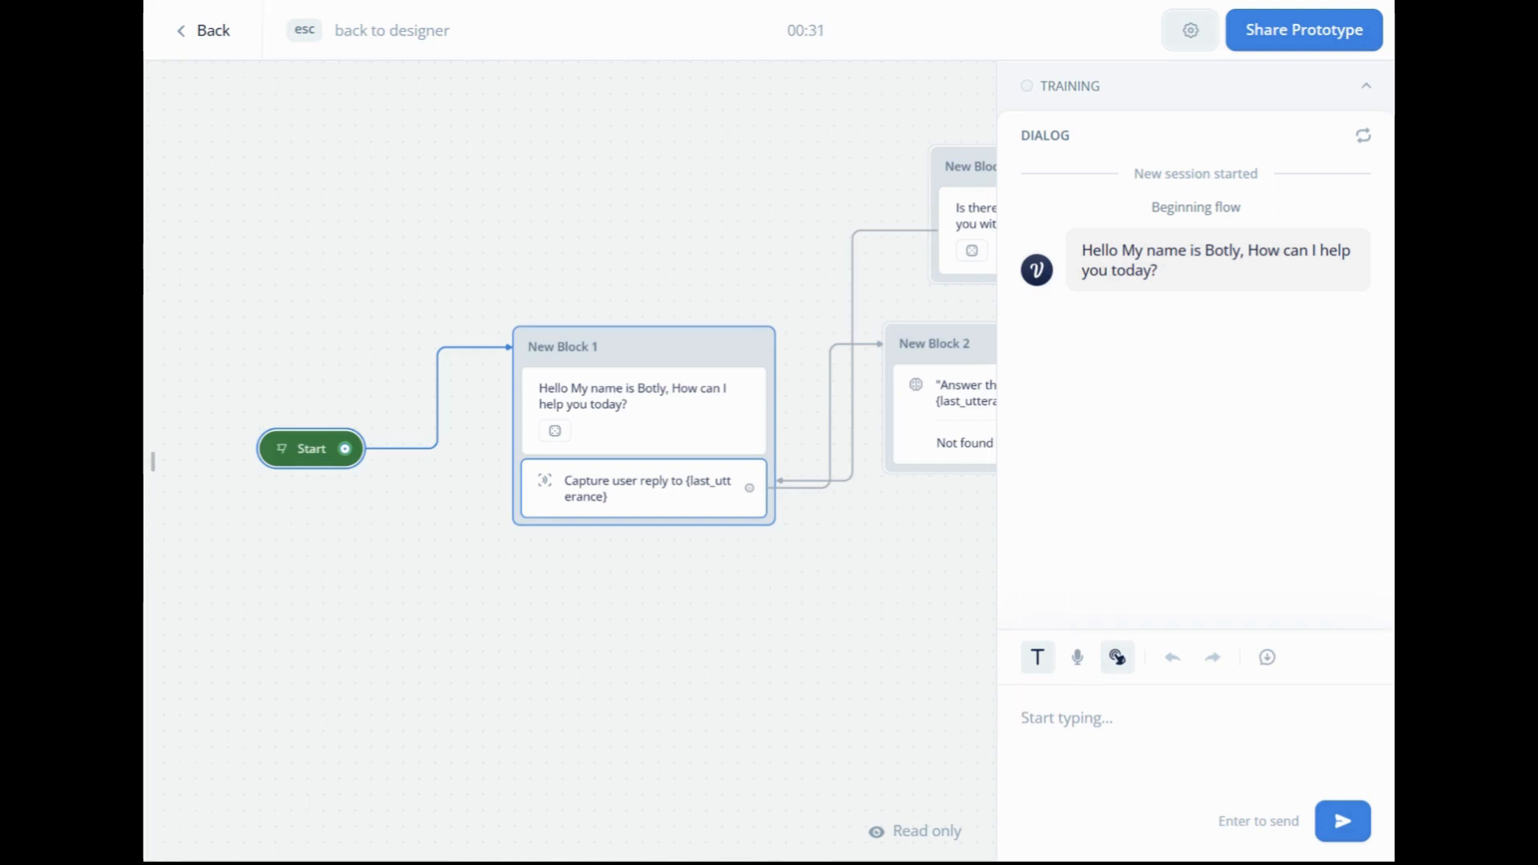
pyautogui.write('H')
pyautogui.press('BackSpace')
pyautogui.write('What i')
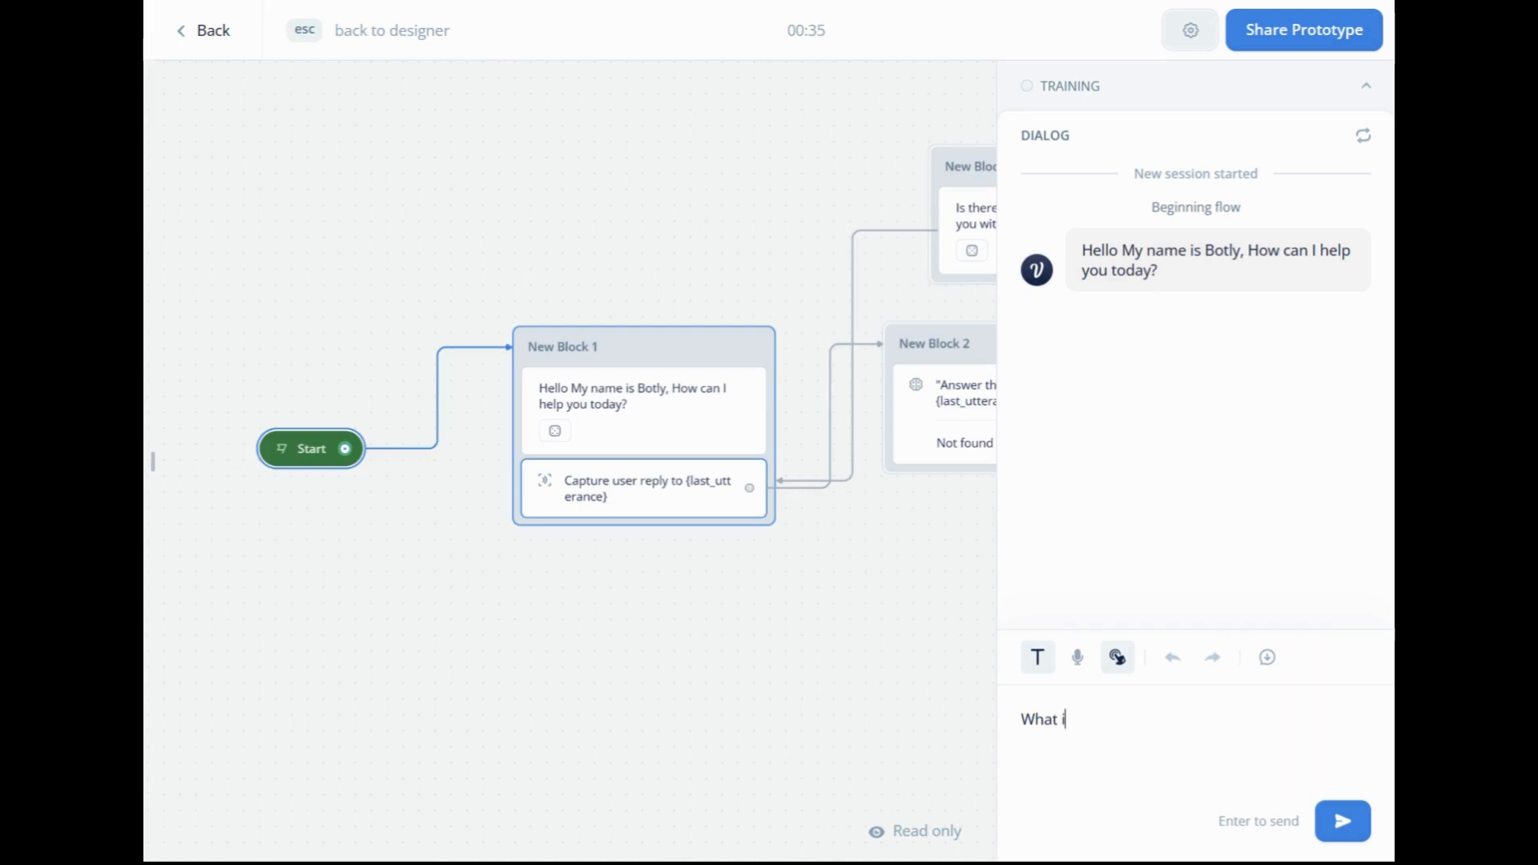
pyautogui.write('s AI?')
pyautogui.press('Return')
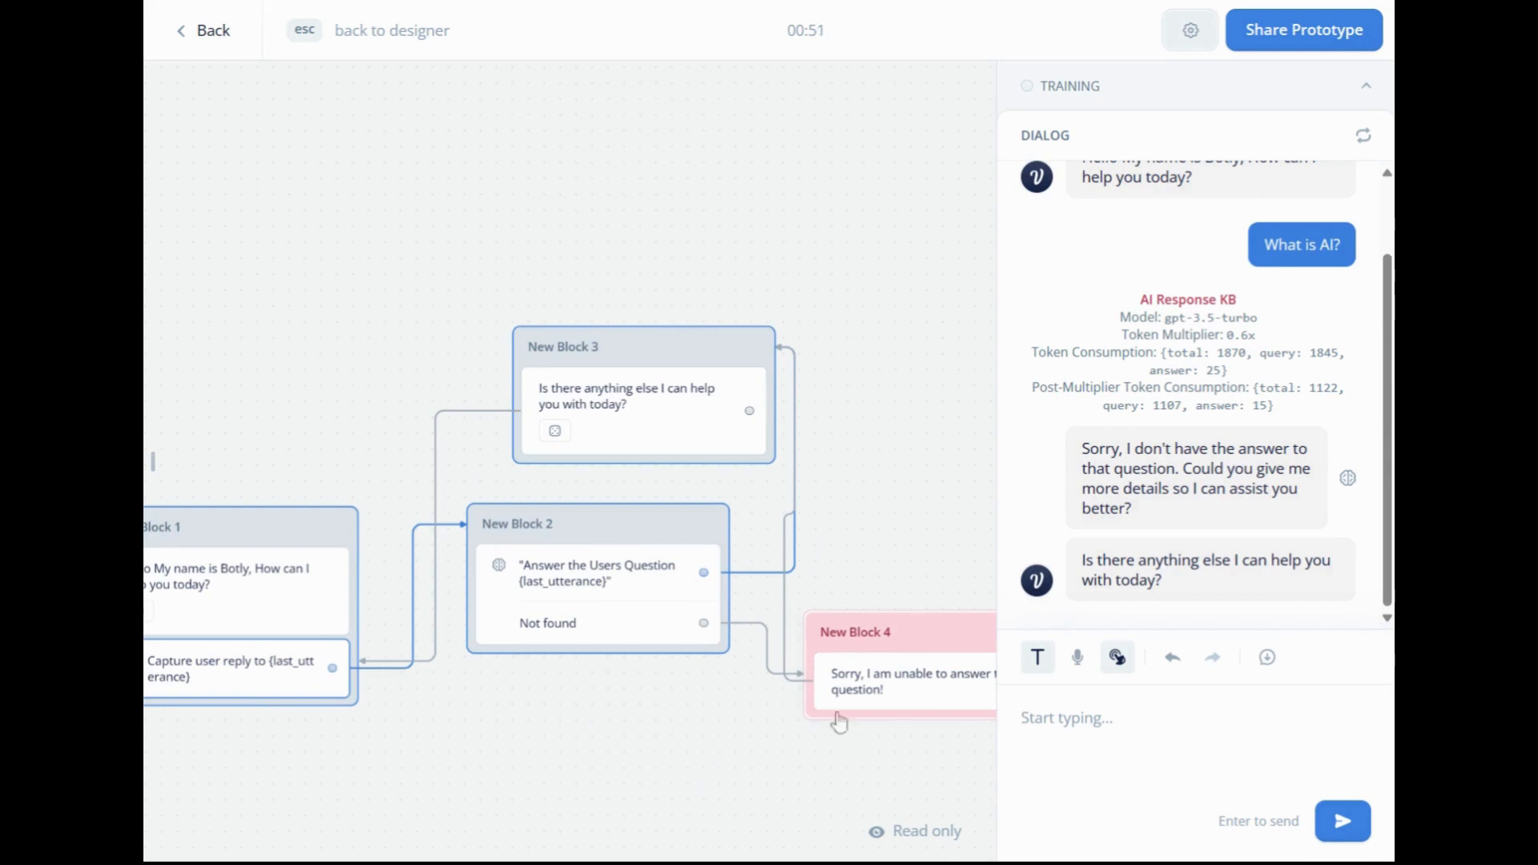
# Ask the assistant "Can I have your company contact details?" in the test dialog, correcting the spelling of "company" before sending.
pyautogui.moveTo(575, 743); pyautogui.dragTo(713, 579)
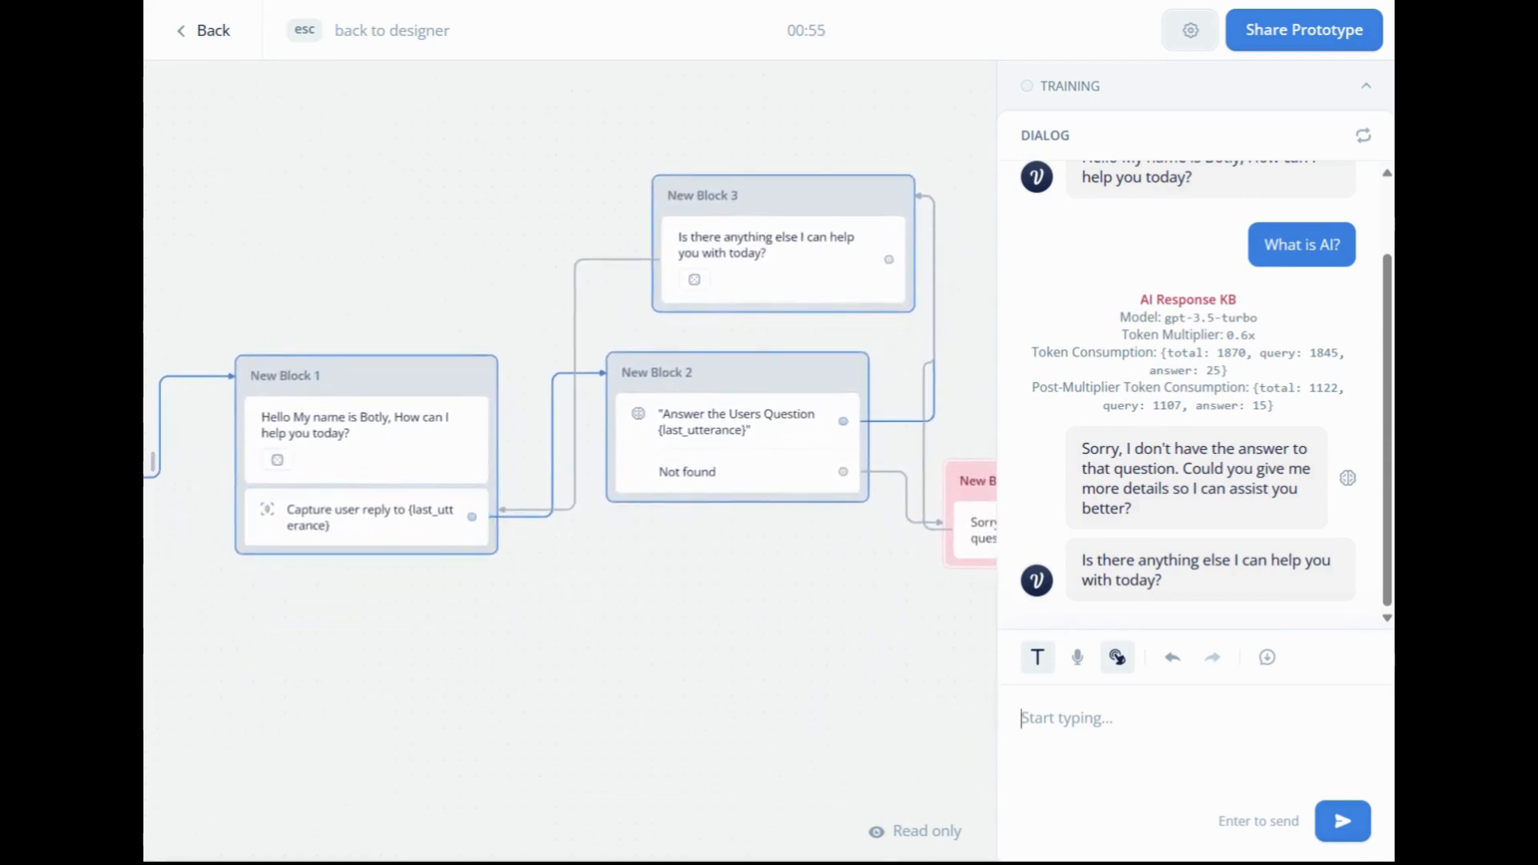
pyautogui.write('Can I have your ')
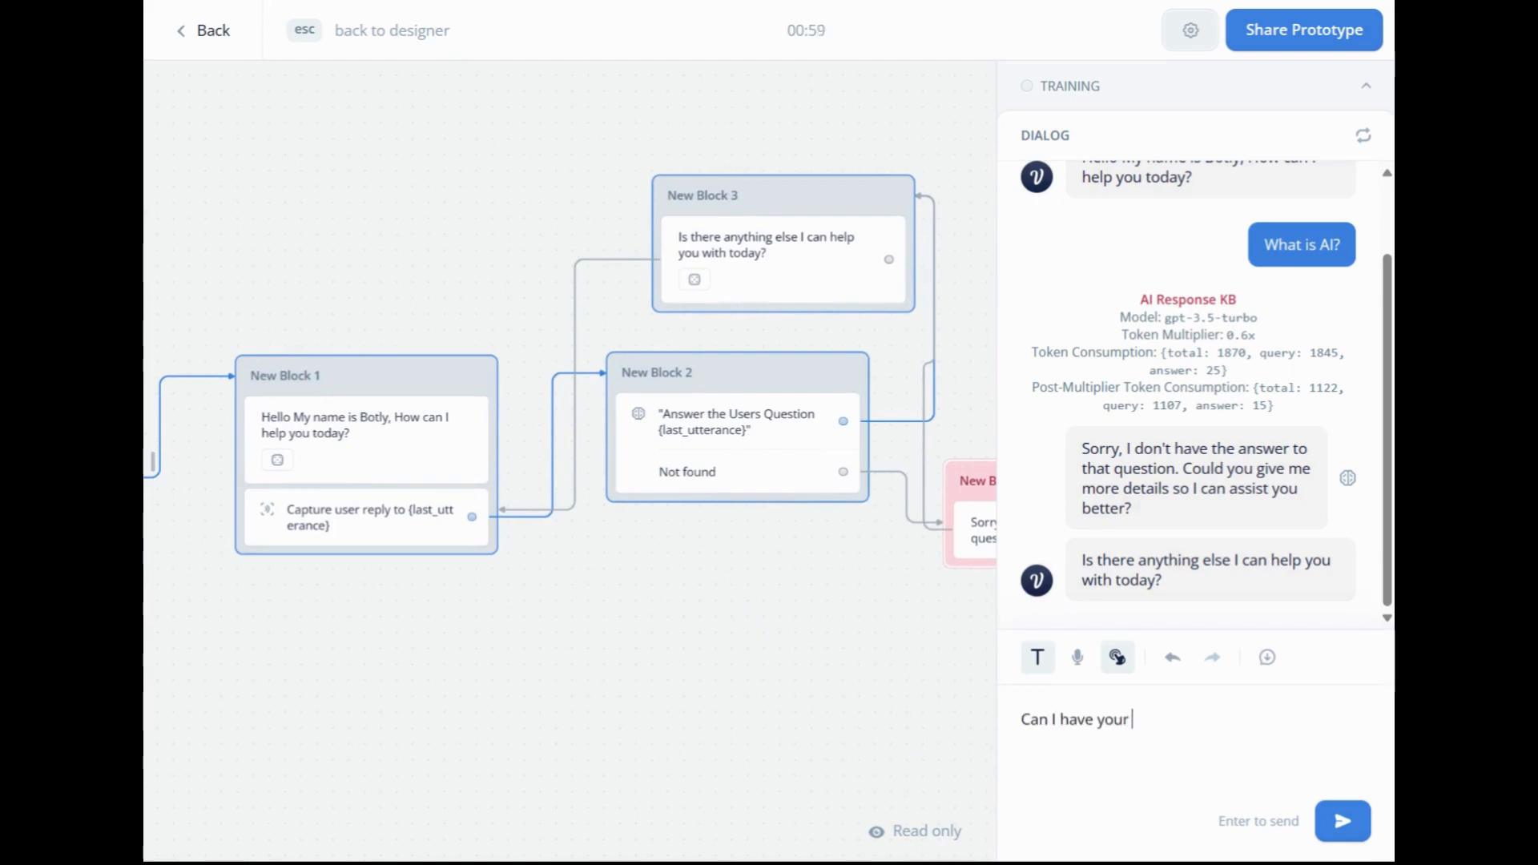
pyautogui.write('comapny ')
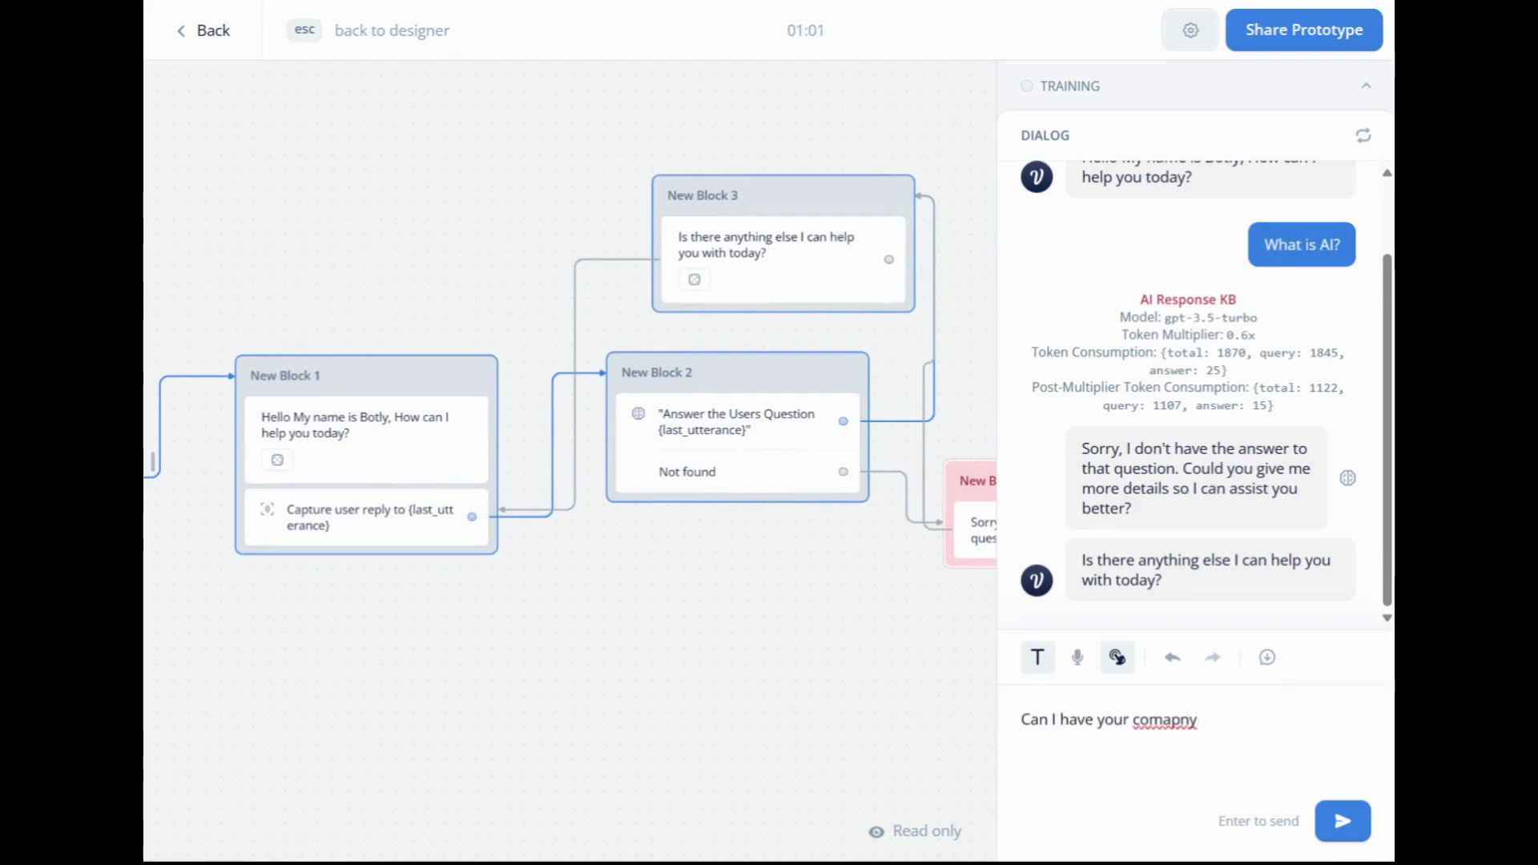
pyautogui.write('contact details?')
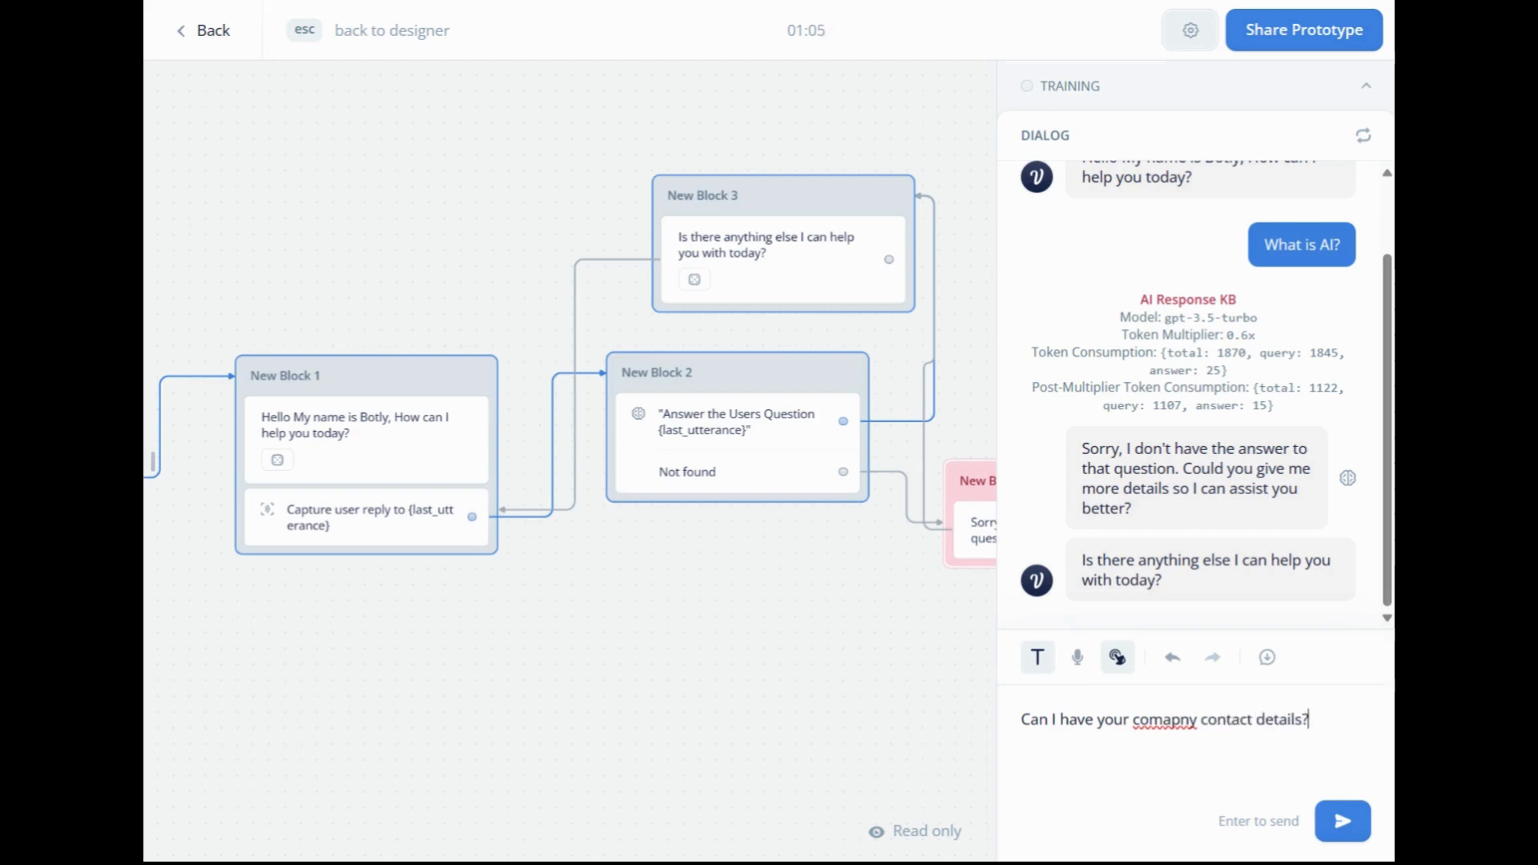
pyautogui.rightClick(1165, 719)
pyautogui.write('company')
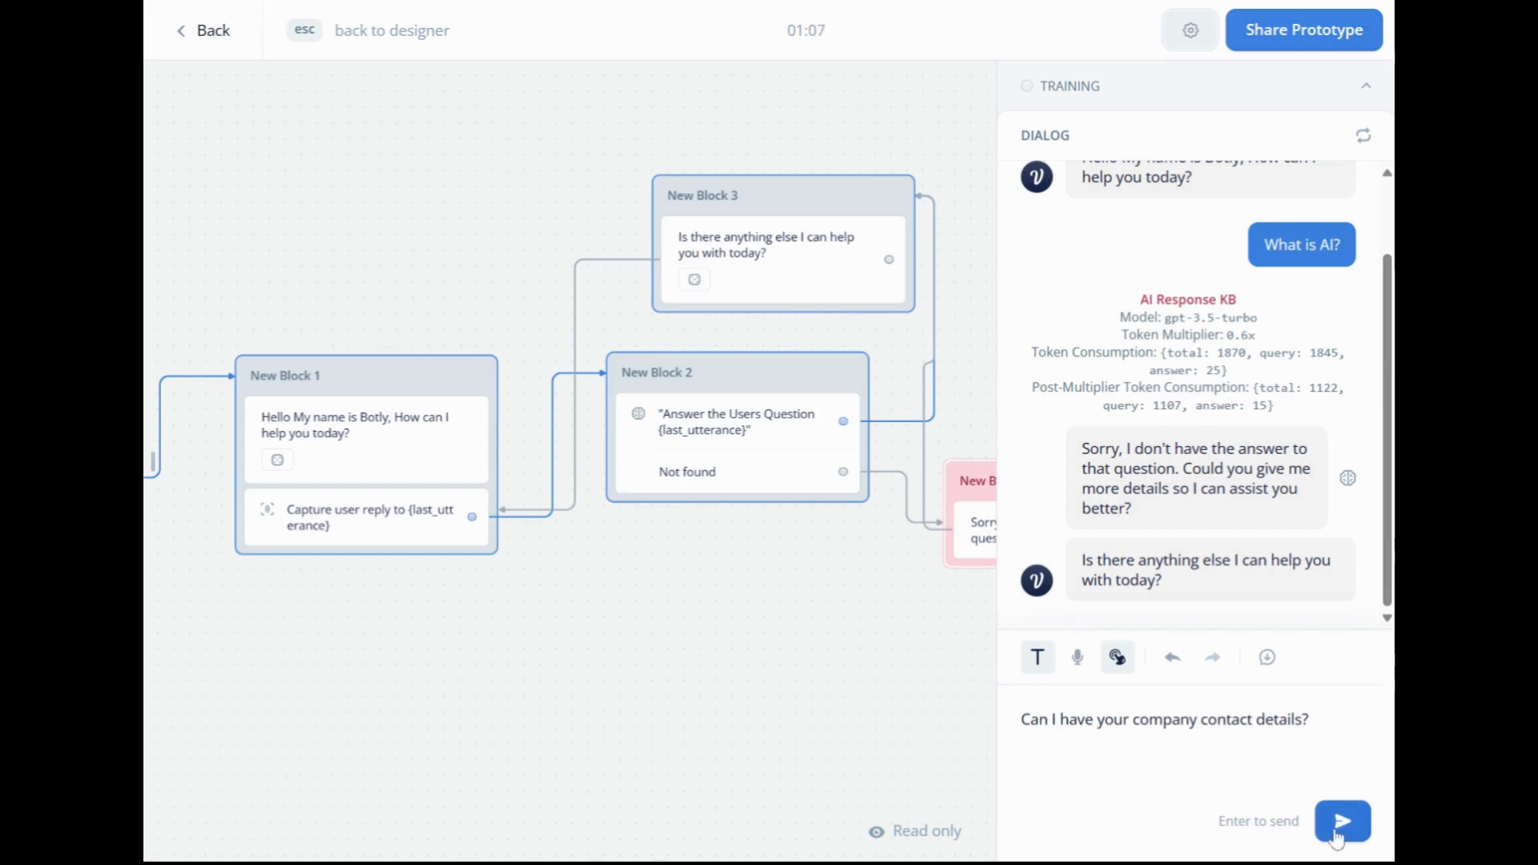
pyautogui.press('Return')
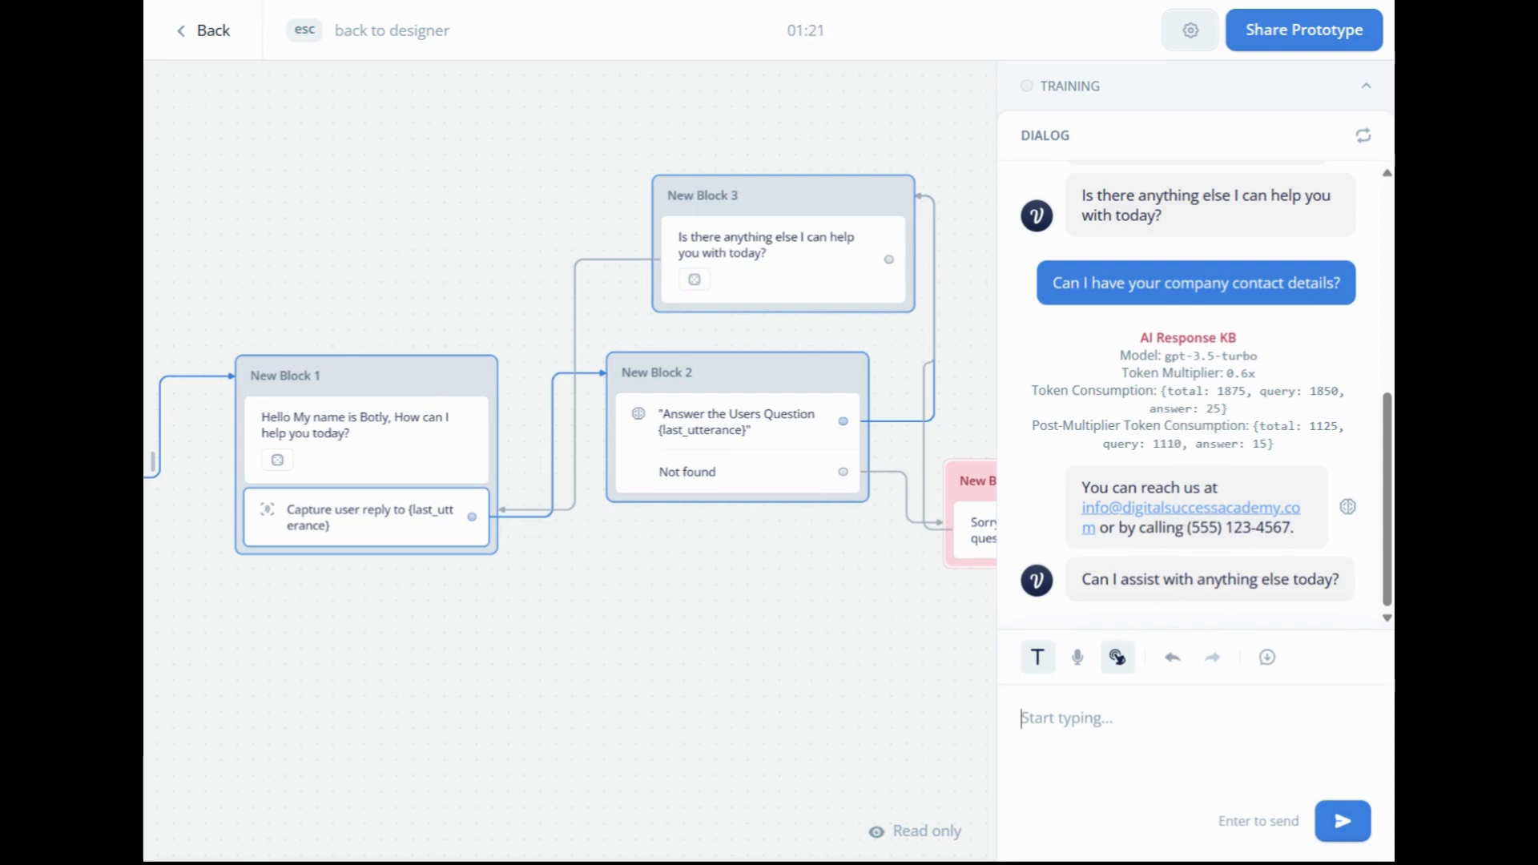
# Ask the assistant "What courses do you offer?" in the test dialog.
pyautogui.write('What')
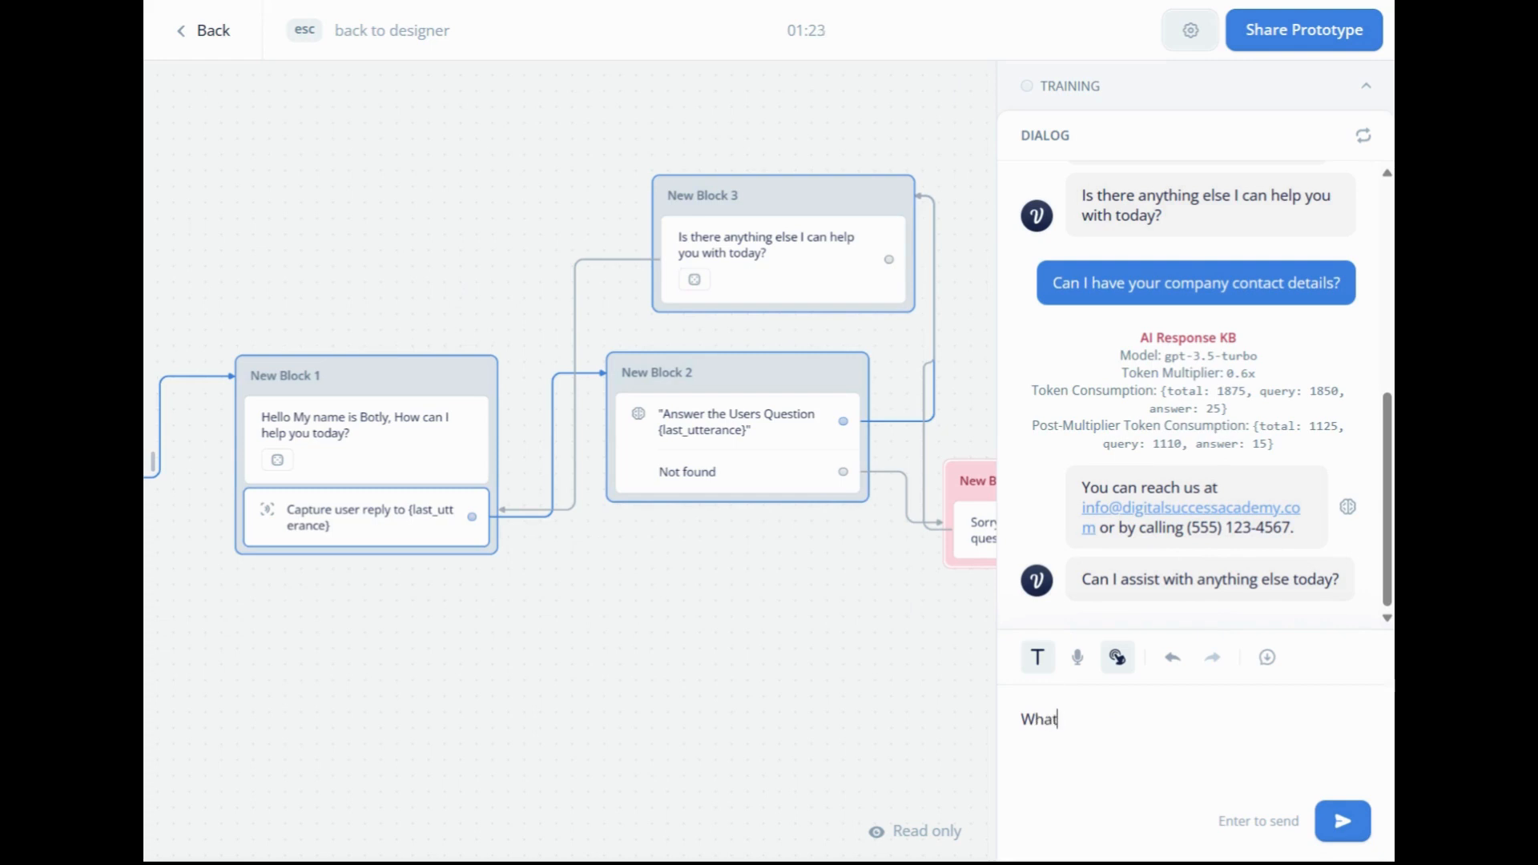
pyautogui.write(' courses do ')
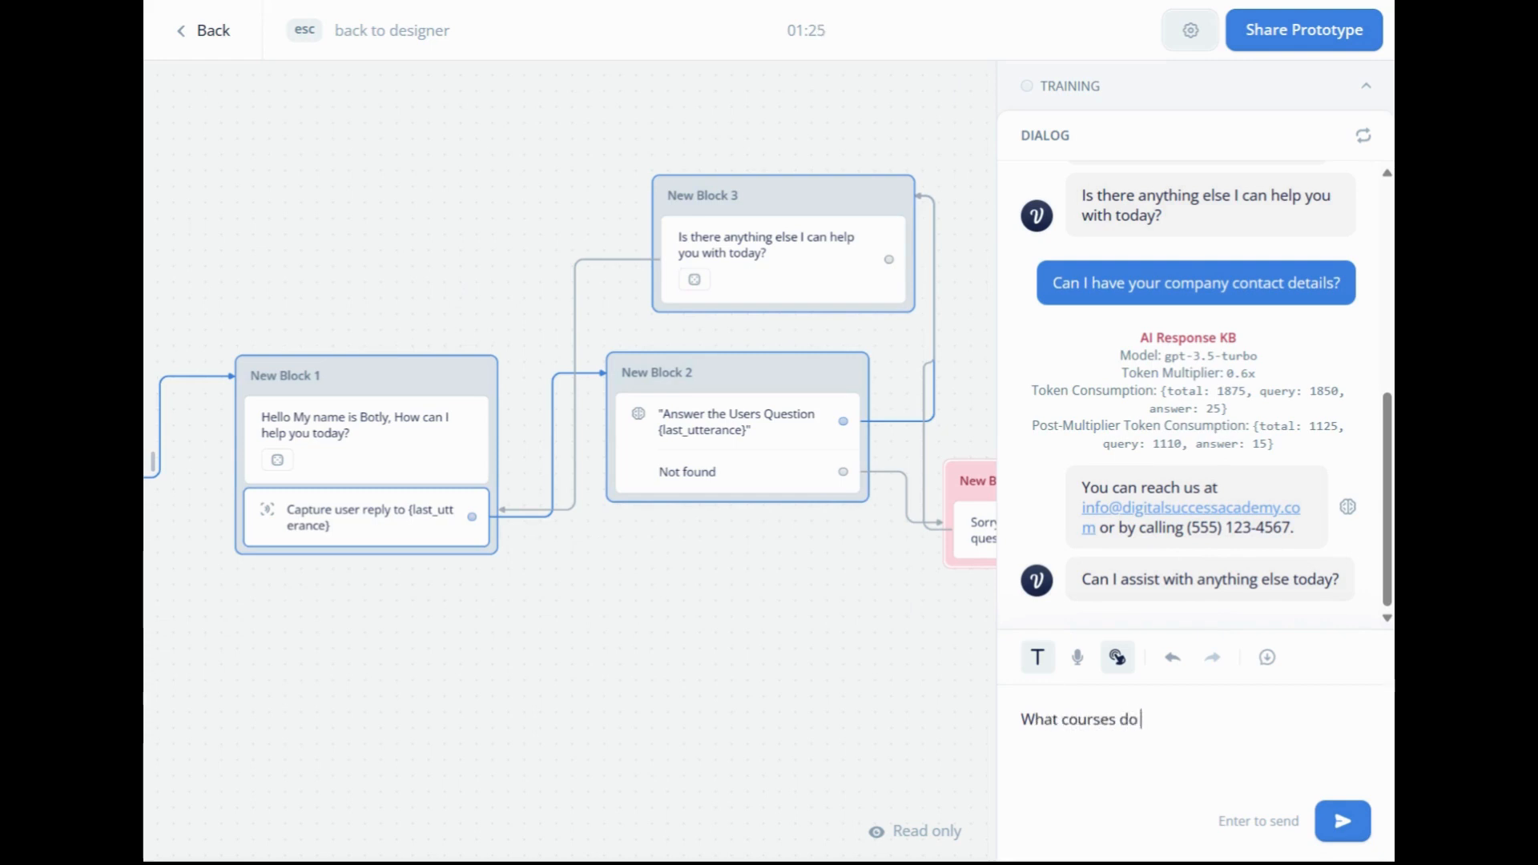
pyautogui.write('you offer?')
pyautogui.press('Return')
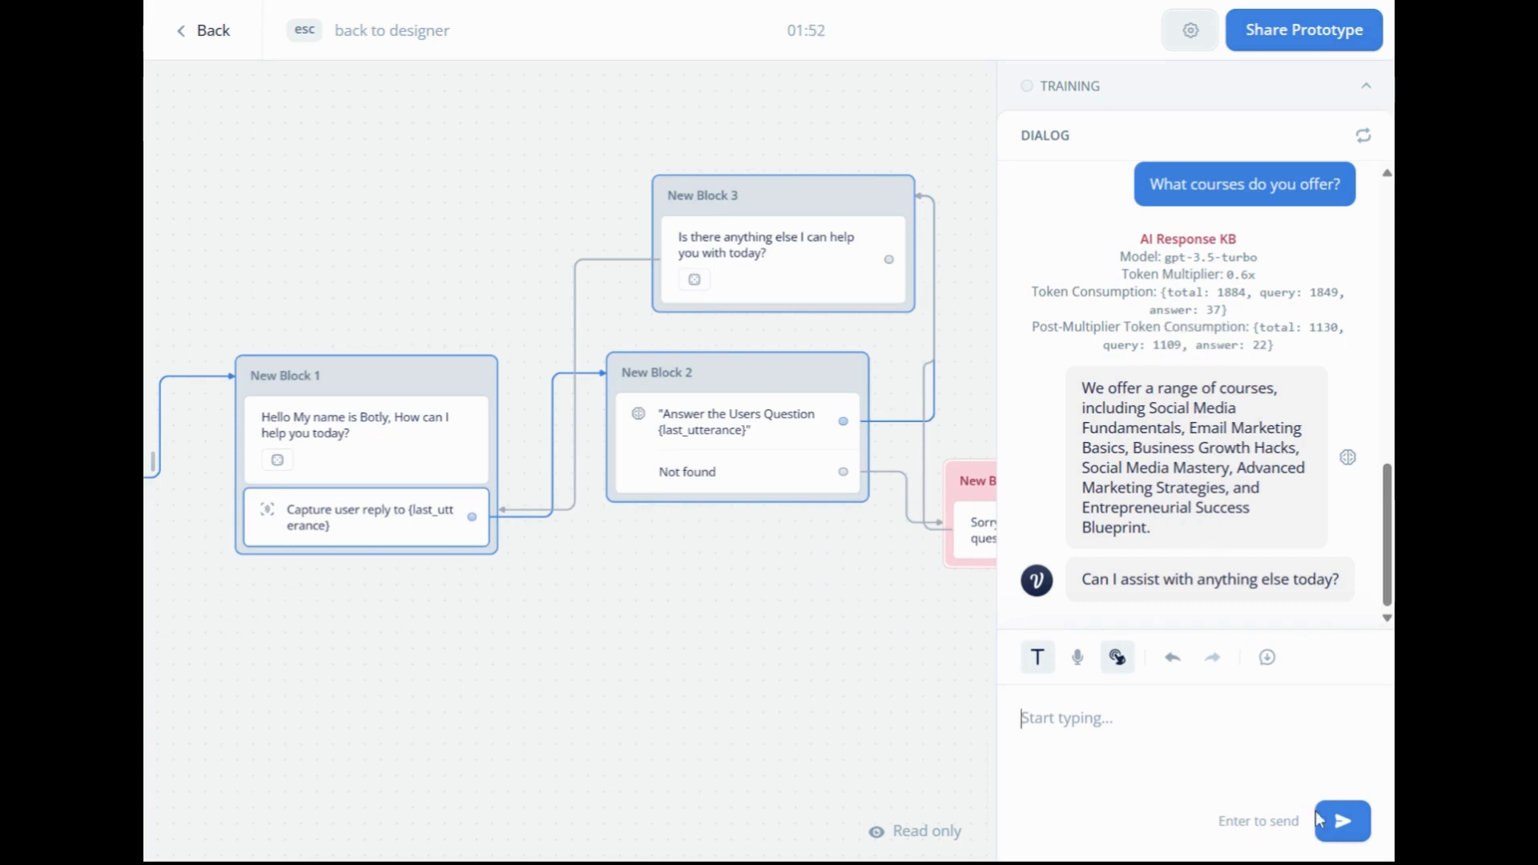
pyautogui.click(1119, 660)
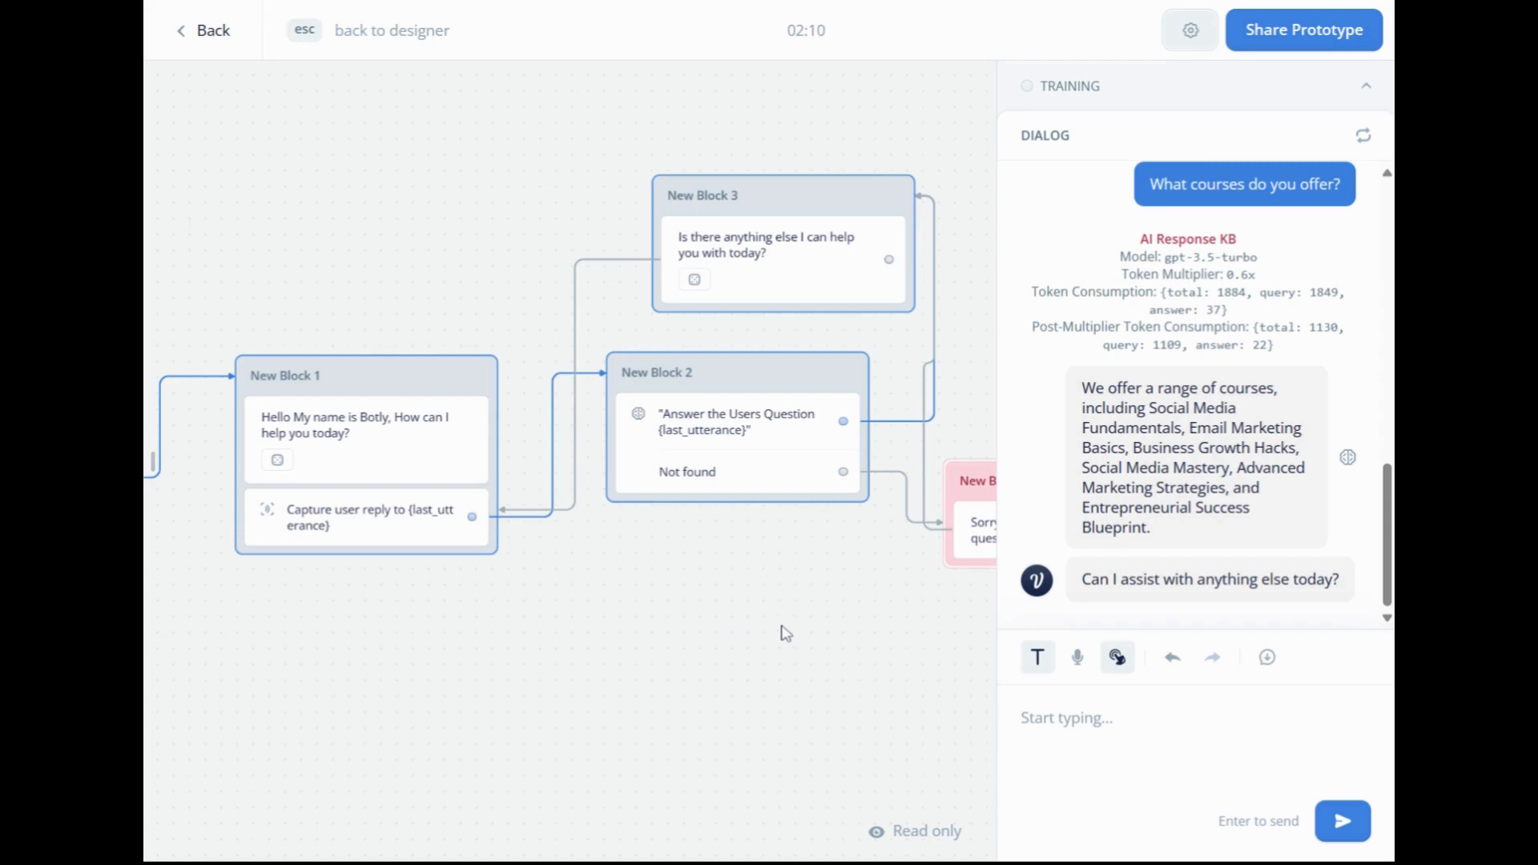
pyautogui.moveTo(639, 613); pyautogui.dragTo(844, 598)
pyautogui.scroll(-2, 788, 615)
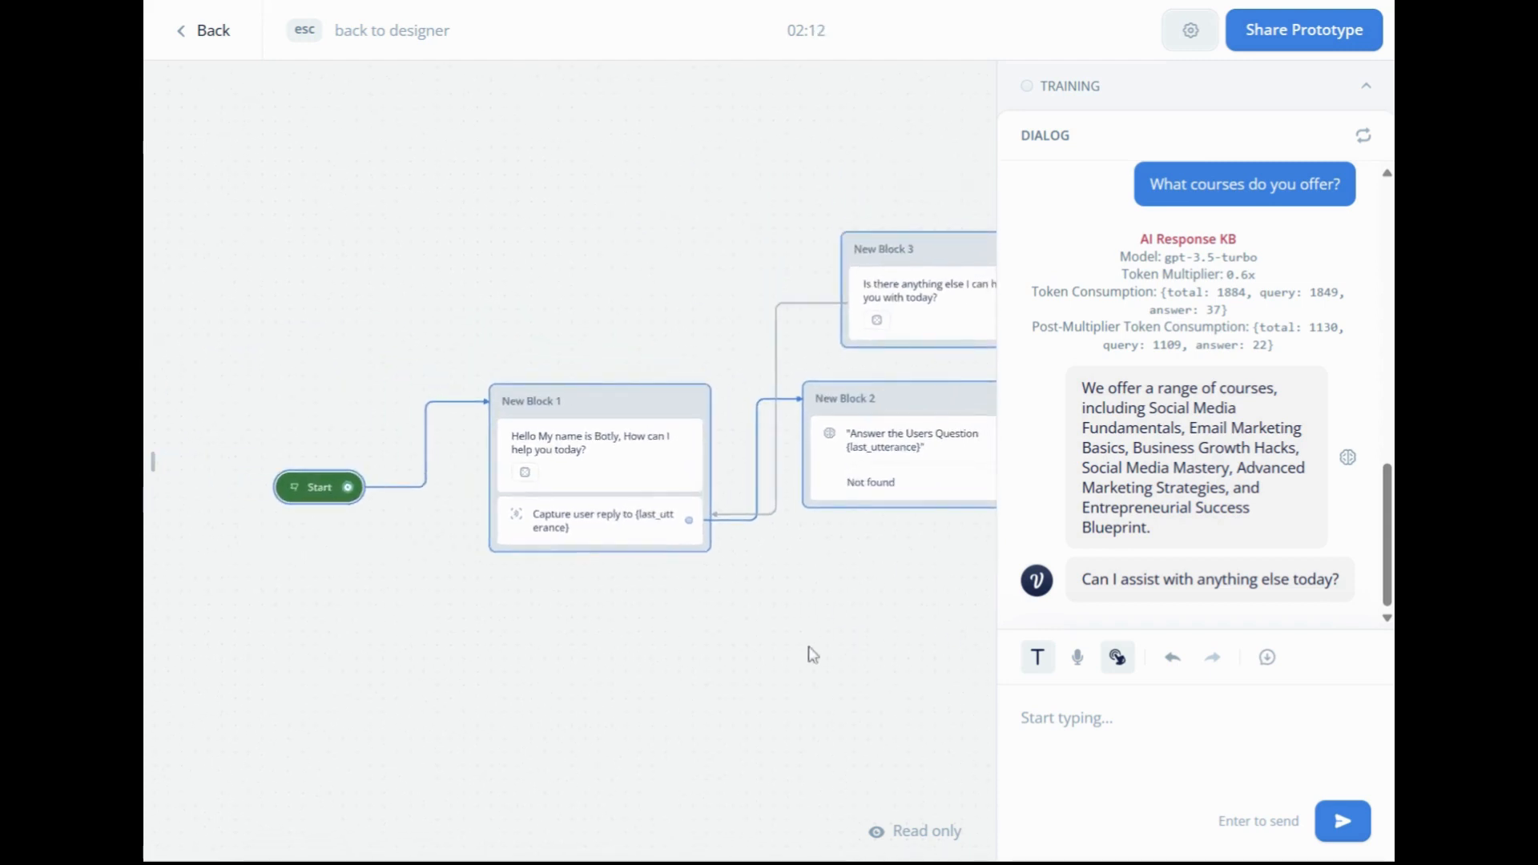
pyautogui.moveTo(809, 653); pyautogui.dragTo(562, 494)
pyautogui.scroll(-1, 921, 649)
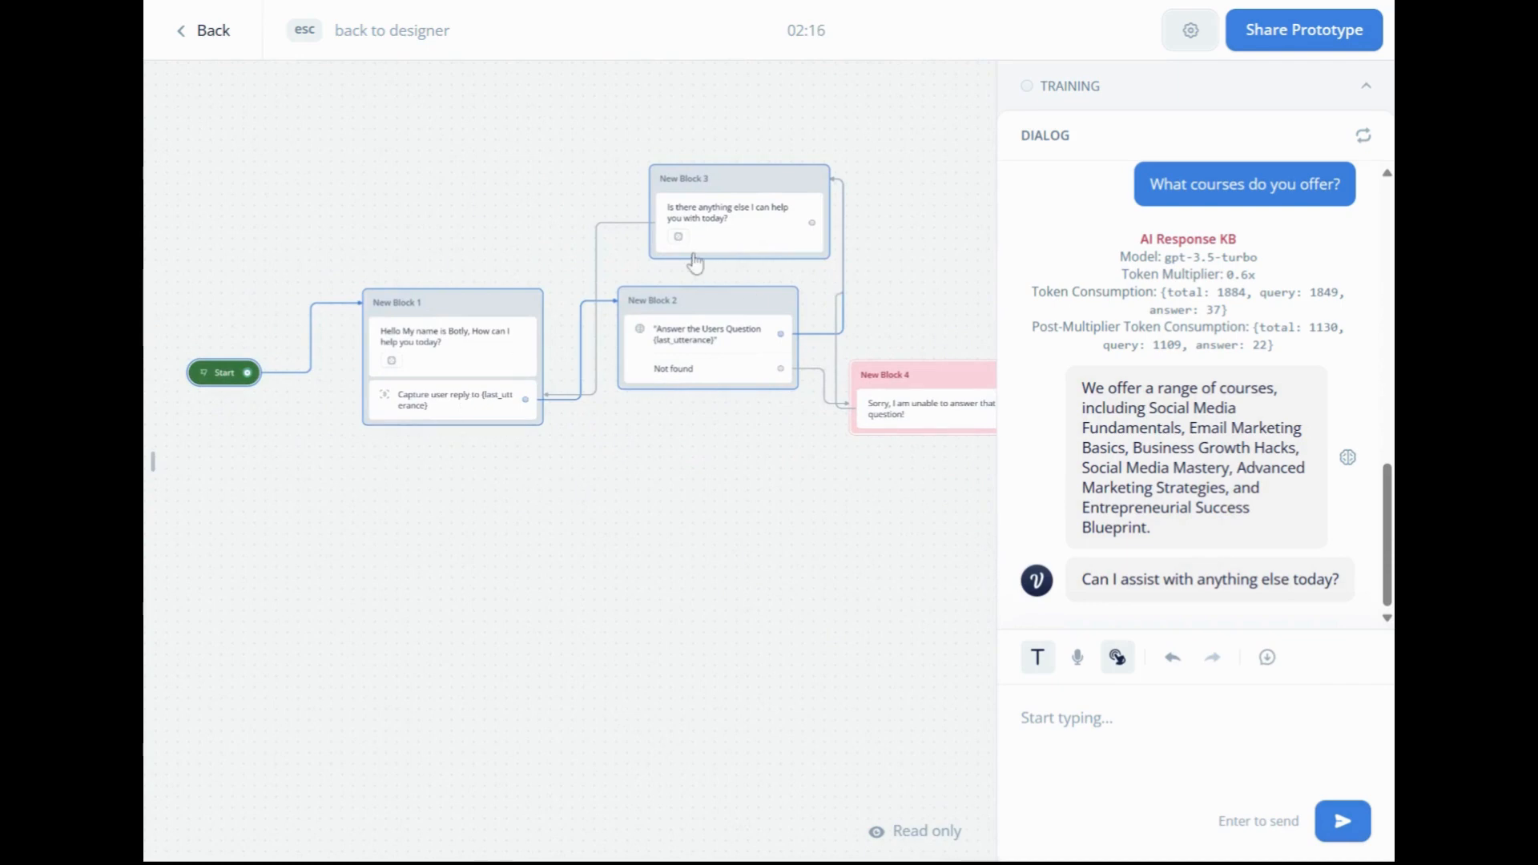